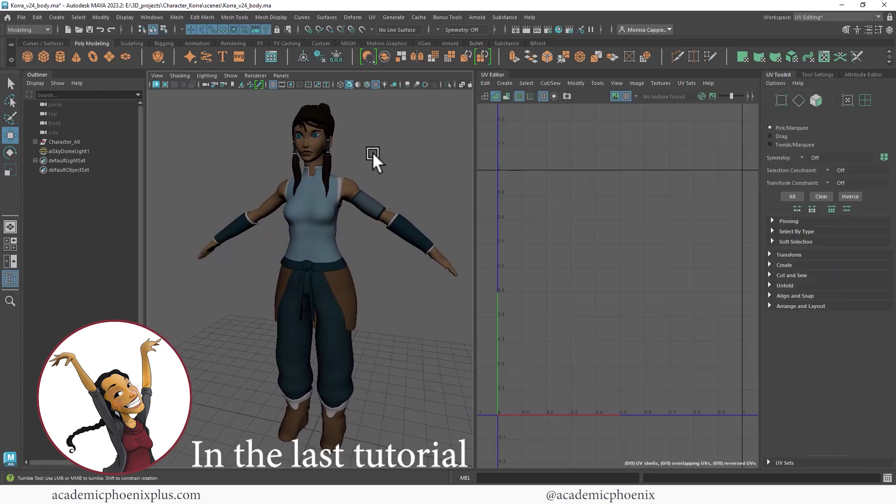
# Step: Select all the hair UV shells, scale them up and move them toward the upper edge of the UV tile
pyautogui.keyDown('alt'); pyautogui.moveTo(374, 161); pyautogui.dragTo(354, 143); pyautogui.keyUp('alt')
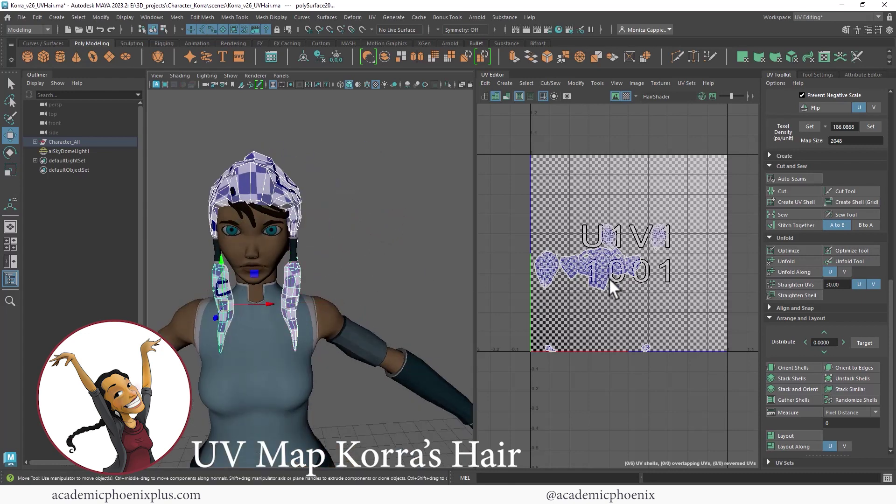
pyautogui.moveTo(610, 281); pyautogui.dragTo(608, 305, button='right')
pyautogui.moveTo(518, 210); pyautogui.dragTo(717, 374)
pyautogui.press('r')
pyautogui.moveTo(602, 287); pyautogui.dragTo(582, 198)
pyautogui.press('w')
pyautogui.click(589, 182)
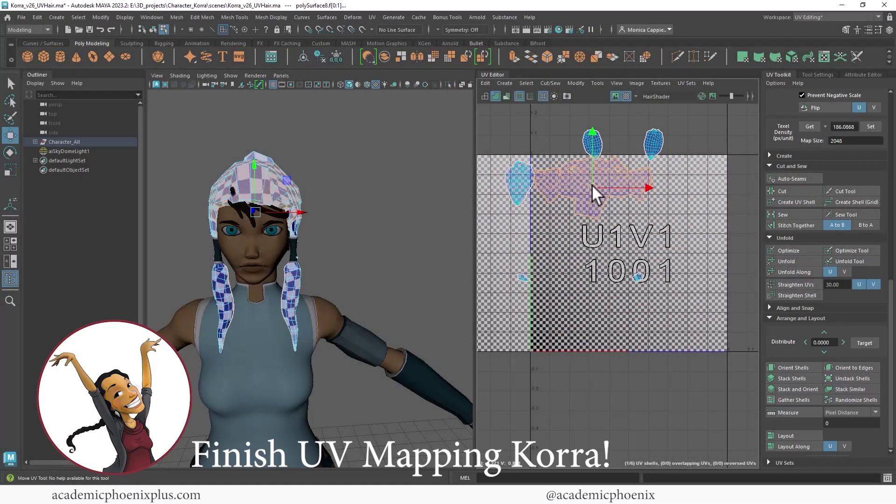
# Step: Select the whole character in object mode and examine the checker pattern on the hair and accessories
pyautogui.keyDown('alt'); pyautogui.moveTo(294, 208); pyautogui.dragTo(304, 180, button='right'); pyautogui.keyUp('alt')
pyautogui.press('F8')
pyautogui.moveTo(439, 201); pyautogui.dragTo(186, 387)
pyautogui.keyDown('alt'); pyautogui.moveTo(327, 237); pyautogui.dragTo(301, 238, button='right'); pyautogui.keyUp('alt')
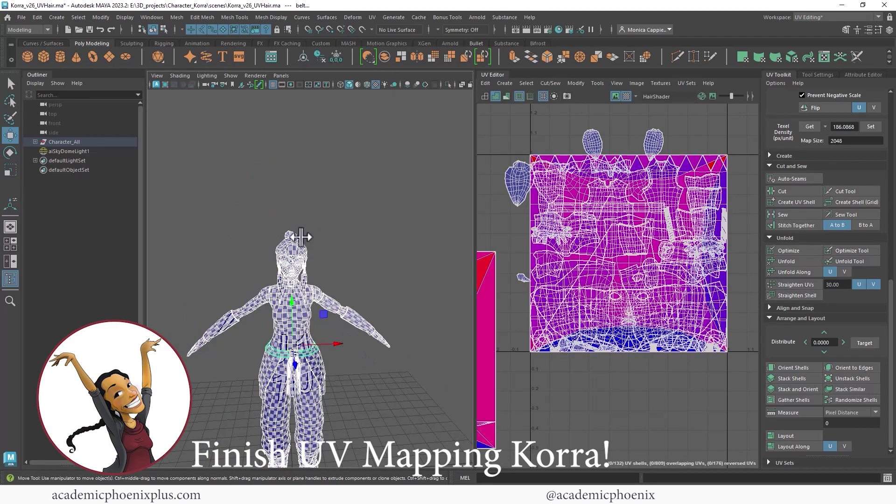
pyautogui.scroll(5, 301, 237)
pyautogui.click(297, 188)
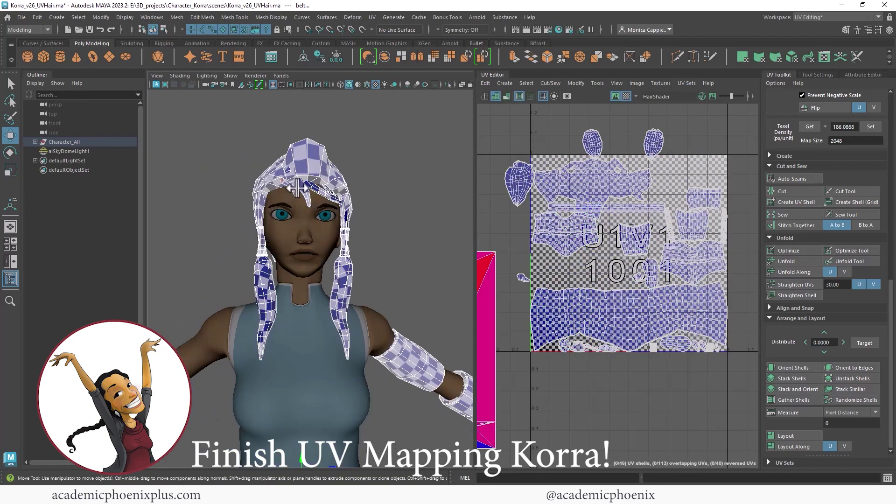
pyautogui.scroll(-5, 415, 302)
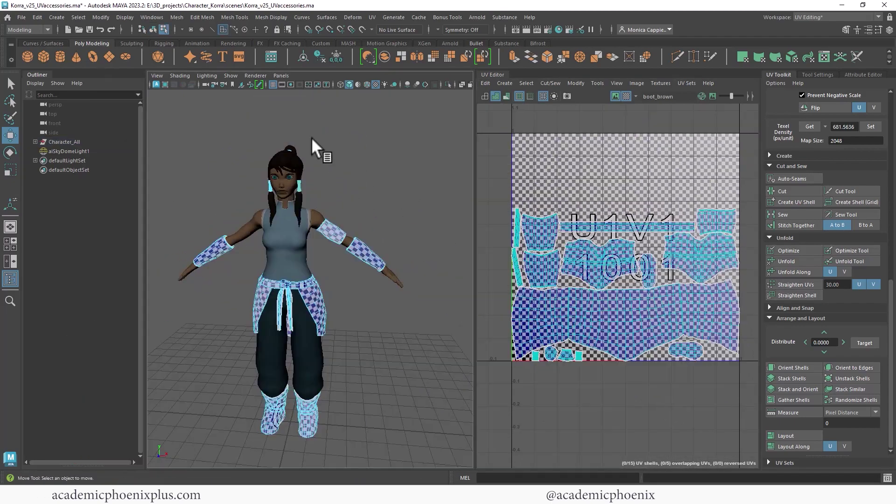
# Step: Select the hair cap, both front side locks and the ponytail as objects
pyautogui.scroll(5, 420, 150)
pyautogui.keyDown('alt'); pyautogui.moveTo(350, 99); pyautogui.dragTo(385, 186, button='middle'); pyautogui.keyUp('alt')
pyautogui.keyDown('alt'); pyautogui.moveTo(386, 185); pyautogui.dragTo(348, 167); pyautogui.keyUp('alt')
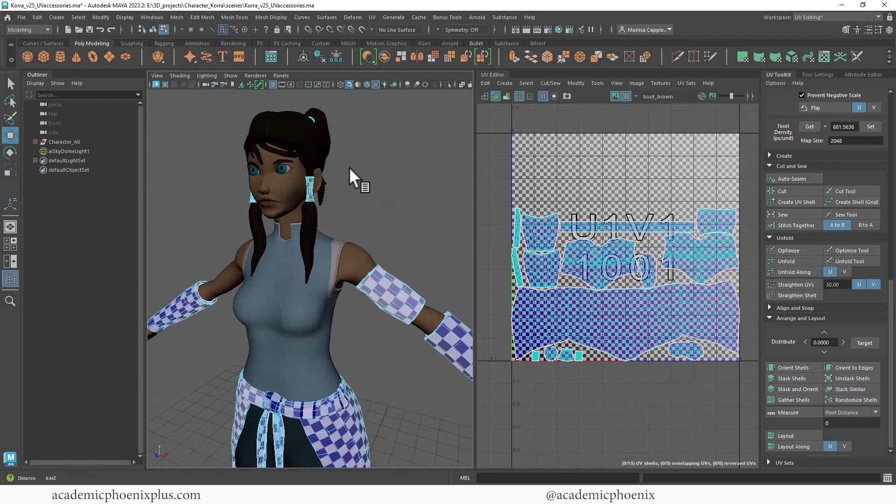
pyautogui.keyDown('alt'); pyautogui.moveTo(349, 166); pyautogui.dragTo(309, 153, button='right'); pyautogui.keyUp('alt')
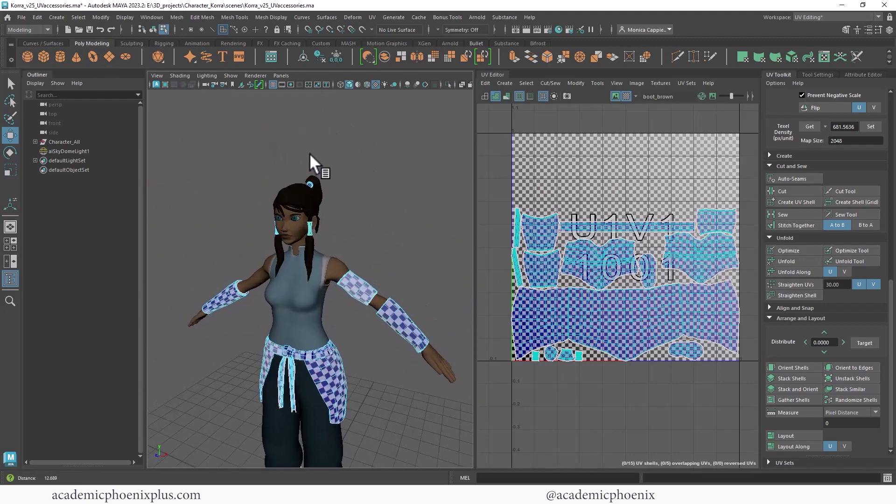
pyautogui.moveTo(306, 192); pyautogui.dragTo(371, 163, button='right')
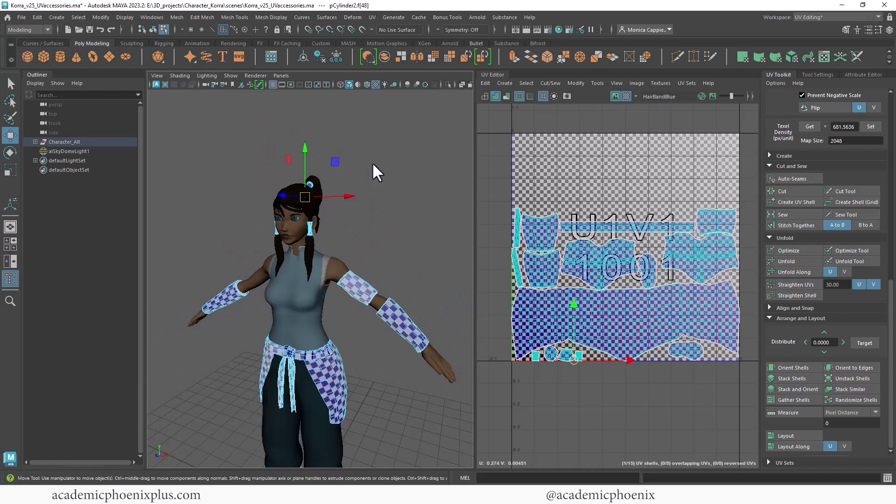
pyautogui.click(371, 163)
pyautogui.click(294, 200)
pyautogui.keyDown('shift'); pyautogui.click(309, 251); pyautogui.keyUp('shift')
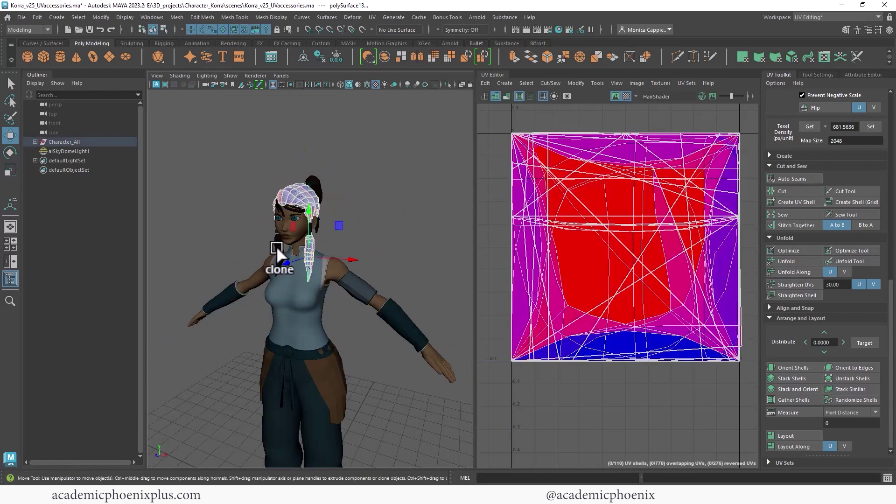
pyautogui.keyDown('shift'); pyautogui.click(276, 249); pyautogui.keyUp('shift')
pyautogui.keyDown('alt'); pyautogui.moveTo(388, 212); pyautogui.dragTo(345, 205); pyautogui.keyUp('alt')
pyautogui.keyDown('alt'); pyautogui.moveTo(346, 205); pyautogui.dragTo(397, 192, button='right'); pyautogui.keyUp('alt')
pyautogui.keyDown('shift'); pyautogui.click(310, 180); pyautogui.keyUp('shift')
# Step: Add the bangs strands across the forehead to the hair selection
pyautogui.keyDown('alt'); pyautogui.moveTo(340, 176); pyautogui.dragTo(332, 218, button='middle'); pyautogui.keyUp('alt')
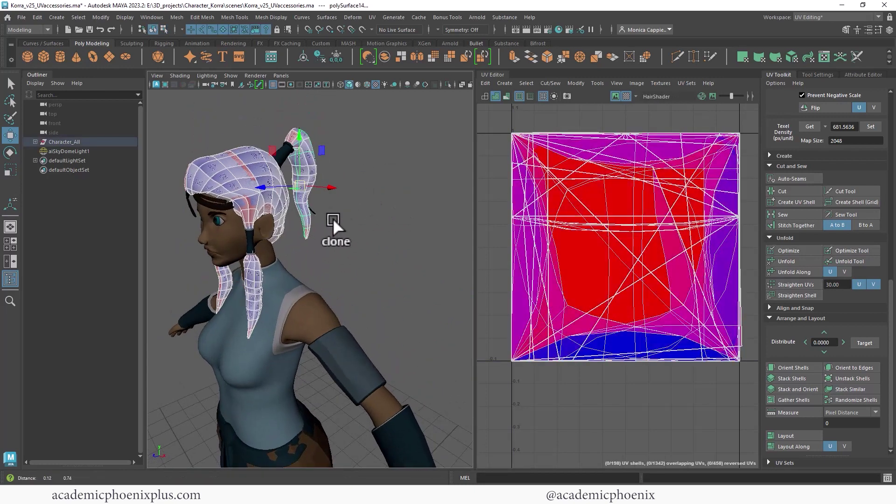
pyautogui.keyDown('alt'); pyautogui.moveTo(332, 217); pyautogui.dragTo(375, 223); pyautogui.keyUp('alt')
pyautogui.keyDown('alt'); pyautogui.moveTo(374, 224); pyautogui.dragTo(408, 205, button='right'); pyautogui.keyUp('alt')
pyautogui.keyDown('alt'); pyautogui.moveTo(407, 206); pyautogui.dragTo(401, 248, button='middle'); pyautogui.keyUp('alt')
pyautogui.keyDown('alt'); pyautogui.moveTo(400, 248); pyautogui.dragTo(411, 256); pyautogui.keyUp('alt')
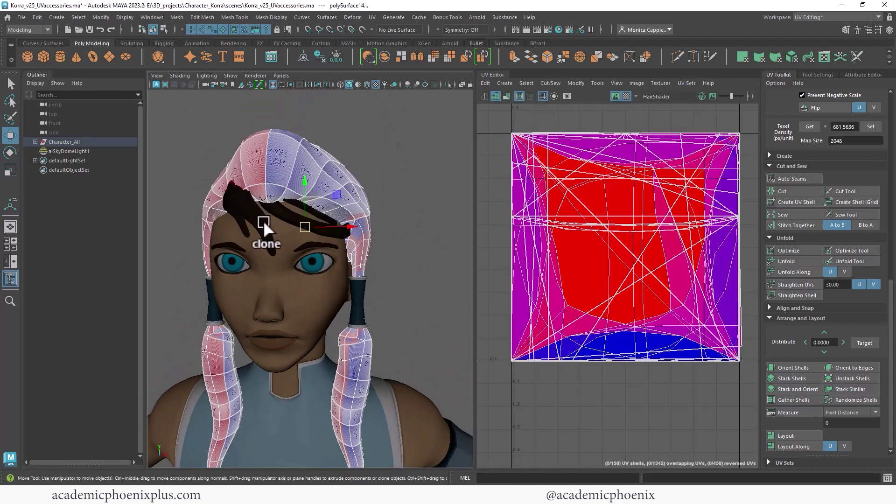
pyautogui.keyDown('shift'); pyautogui.click(321, 211); pyautogui.keyUp('shift')
pyautogui.keyDown('shift'); pyautogui.click(348, 233); pyautogui.keyUp('shift')
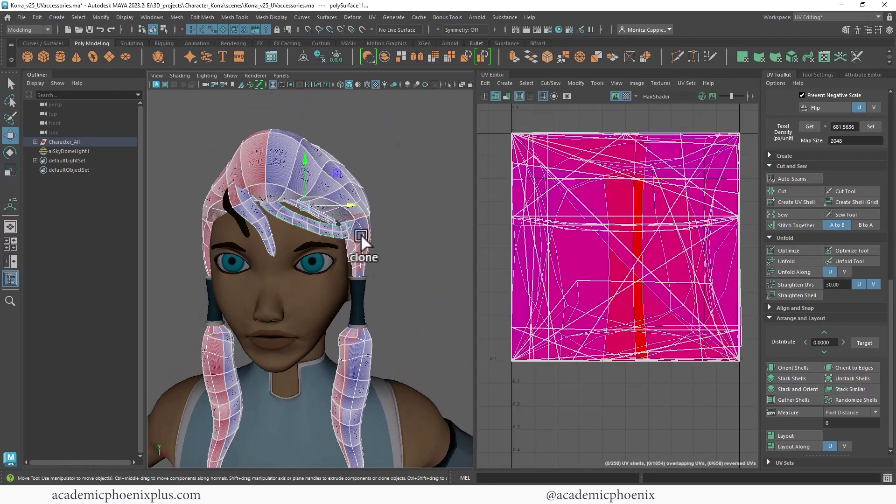
# Step: Add the remaining ponytail strands to the selection and isolate the selected hair pieces in the viewport
pyautogui.keyDown('alt'); pyautogui.moveTo(361, 237); pyautogui.dragTo(362, 221, button='middle'); pyautogui.keyUp('alt')
pyautogui.keyDown('alt'); pyautogui.moveTo(362, 221); pyautogui.dragTo(333, 225, button='right'); pyautogui.keyUp('alt')
pyautogui.keyDown('alt'); pyautogui.moveTo(333, 224); pyautogui.dragTo(303, 200); pyautogui.keyUp('alt')
pyautogui.keyDown('shift'); pyautogui.click(307, 281); pyautogui.keyUp('shift')
pyautogui.keyDown('shift'); pyautogui.click(295, 275); pyautogui.keyUp('shift')
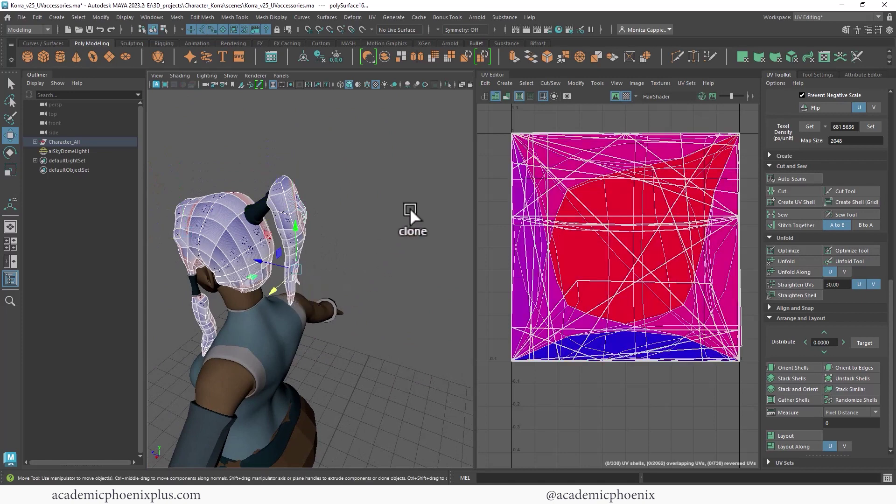
pyautogui.click(446, 83)
pyautogui.click(413, 237)
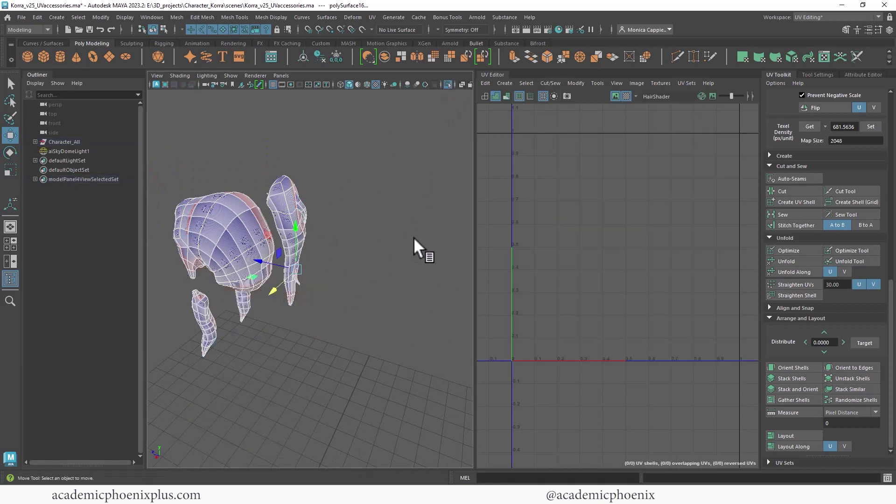
# Step: Apply planar mapping from the Y axis to the hair cap, fitted to the bounding box with the image width/height ratio kept
pyautogui.press('f')
pyautogui.keyDown('alt'); pyautogui.moveTo(406, 217); pyautogui.dragTo(278, 194); pyautogui.keyUp('alt')
pyautogui.click(323, 260)
pyautogui.keyDown('alt'); pyautogui.moveTo(278, 193); pyautogui.dragTo(332, 200, button='right'); pyautogui.keyUp('alt')
pyautogui.moveTo(332, 199)
pyautogui.keyDown('alt'); pyautogui.mouseDown()
pyautogui.moveTo(343, 189)
pyautogui.moveTo(338, 198)
pyautogui.mouseUp(); pyautogui.keyUp('alt')
pyautogui.keyDown('alt'); pyautogui.moveTo(337, 197); pyautogui.dragTo(341, 206, button='right'); pyautogui.keyUp('alt')
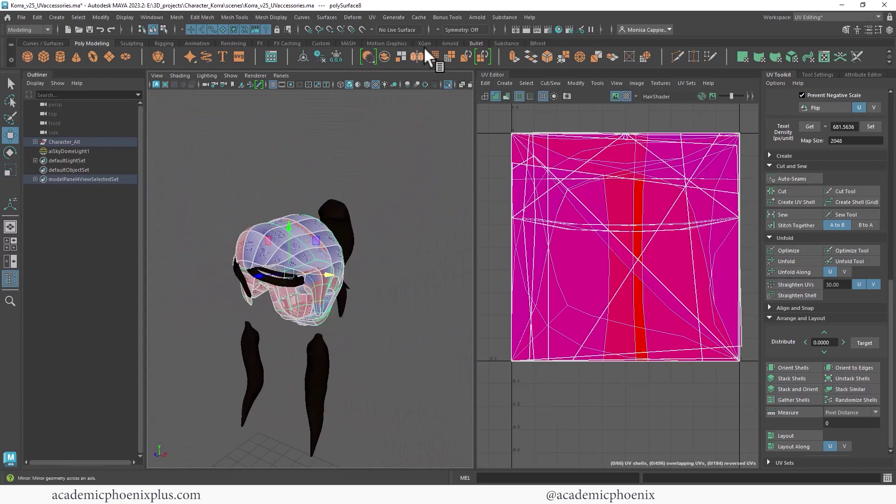
pyautogui.click(372, 17)
pyautogui.click(468, 131)
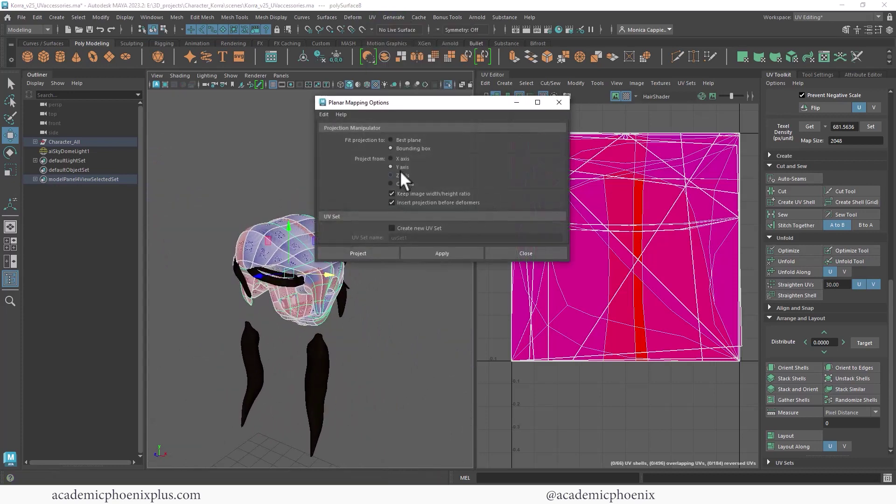
pyautogui.click(431, 250)
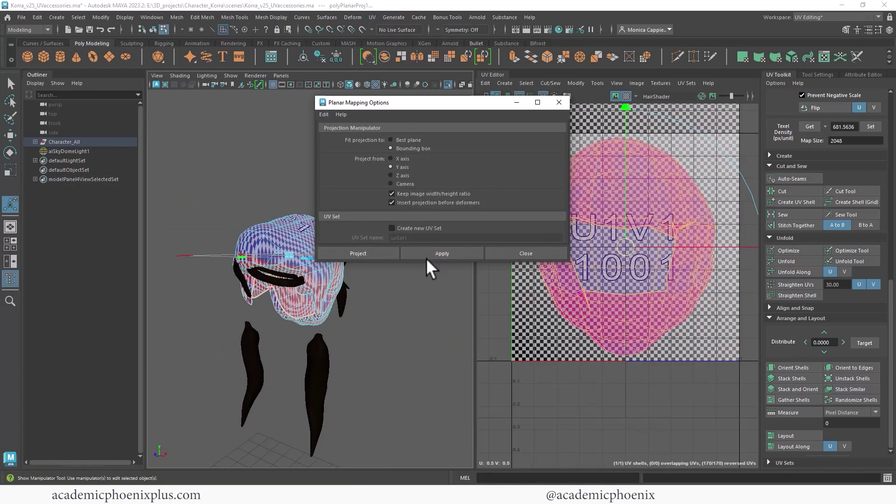
pyautogui.click(526, 253)
# Step: Unfold the hair cap's UV shell and move it out of the 1001 tile, down and to the left
pyautogui.moveTo(610, 257); pyautogui.dragTo(500, 257, button='right')
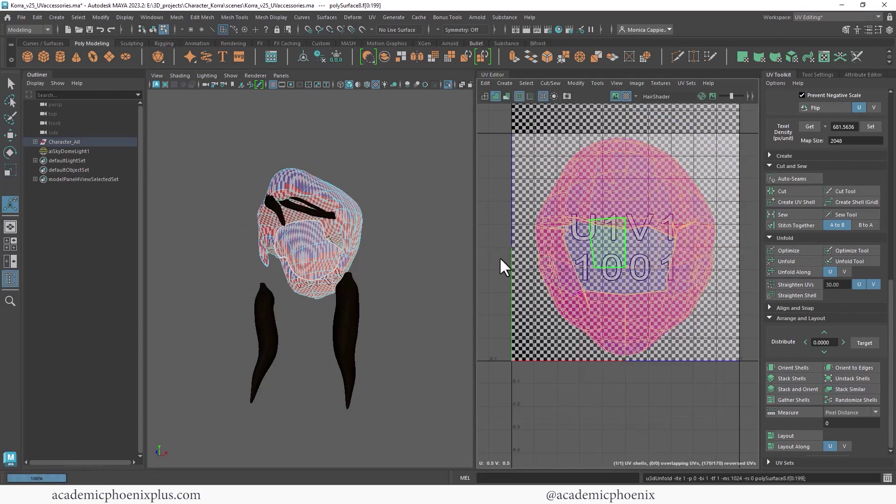
pyautogui.scroll(-4, 644, 260)
pyautogui.press('w')
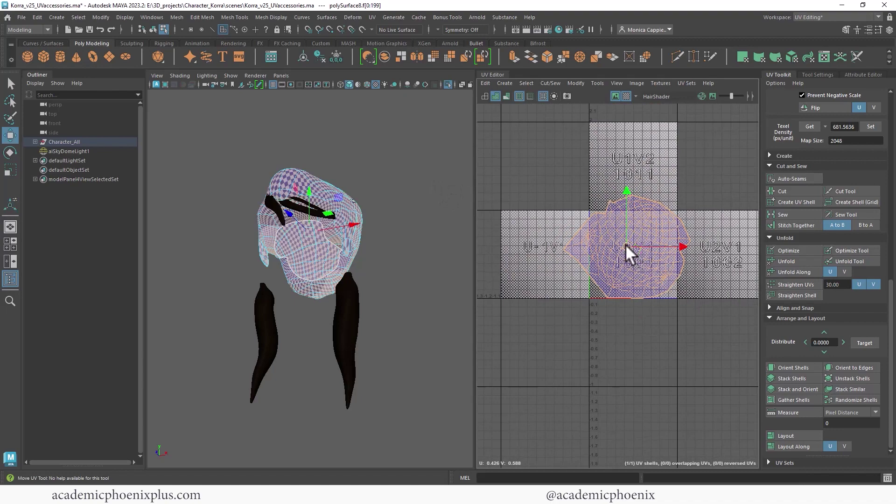
pyautogui.moveTo(625, 244); pyautogui.dragTo(536, 286)
# Step: Select the vertex near the middle of the hair cap's rim
pyautogui.keyDown('alt'); pyautogui.moveTo(433, 280); pyautogui.dragTo(267, 243); pyautogui.keyUp('alt')
pyautogui.keyDown('alt'); pyautogui.moveTo(268, 244); pyautogui.dragTo(366, 236, button='right'); pyautogui.keyUp('alt')
pyautogui.keyDown('alt'); pyautogui.moveTo(369, 381); pyautogui.dragTo(349, 330); pyautogui.keyUp('alt')
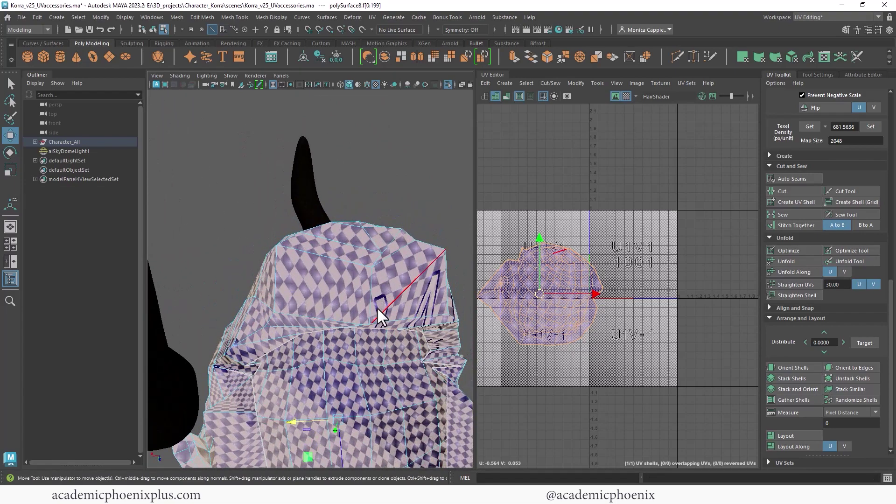
pyautogui.moveTo(362, 304); pyautogui.dragTo(335, 207, button='right')
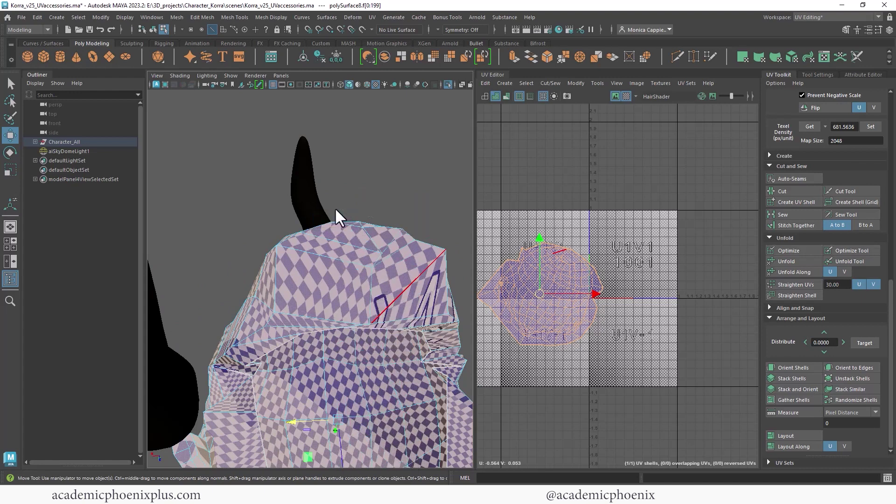
pyautogui.click(343, 328)
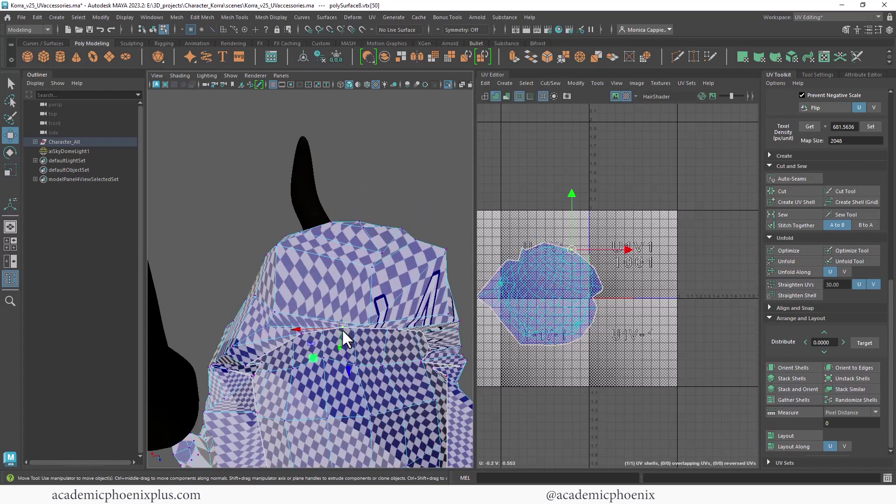
# Step: Select a path of seam edges from the hair cap's rim across its back and cut the UVs along it
pyautogui.click(369, 319)
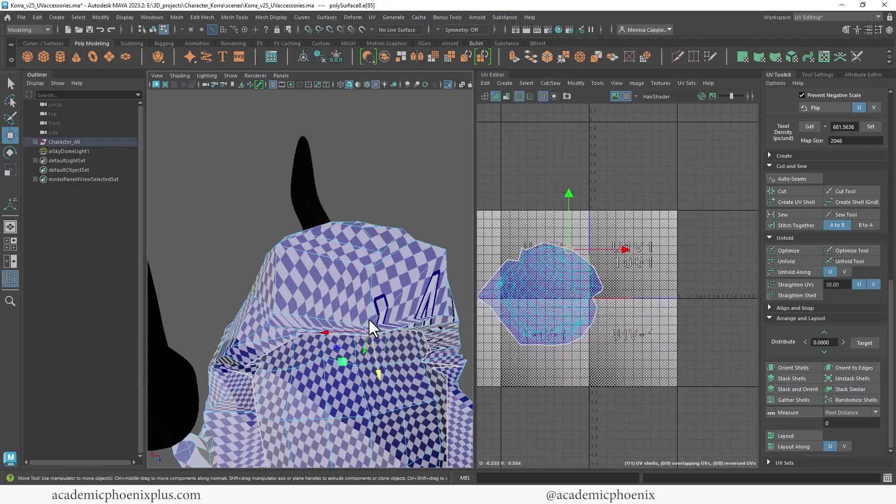
pyautogui.keyDown('shift'); pyautogui.click(369, 293); pyautogui.keyUp('shift')
pyautogui.keyDown('alt'); pyautogui.moveTo(369, 293); pyautogui.dragTo(324, 213); pyautogui.keyUp('alt')
pyautogui.click(368, 241)
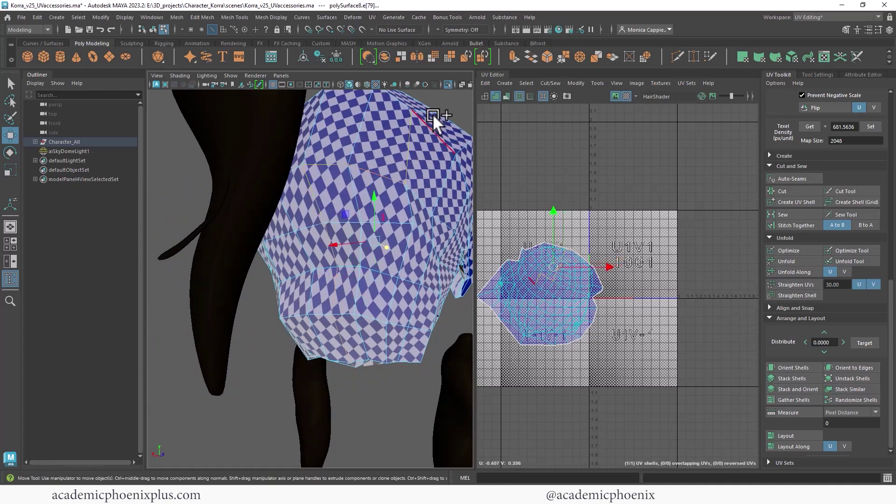
pyautogui.keyDown('alt'); pyautogui.moveTo(423, 109); pyautogui.dragTo(399, 169); pyautogui.keyUp('alt')
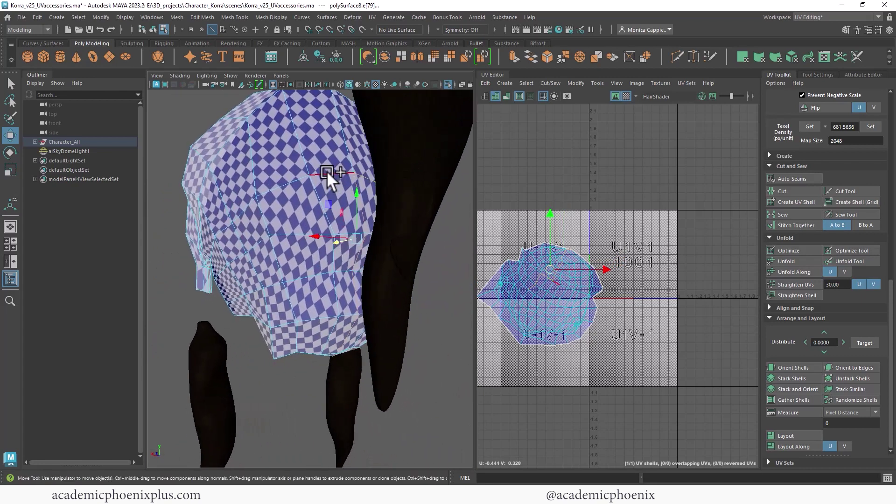
pyautogui.keyDown('alt'); pyautogui.moveTo(251, 165); pyautogui.dragTo(306, 141); pyautogui.keyUp('alt')
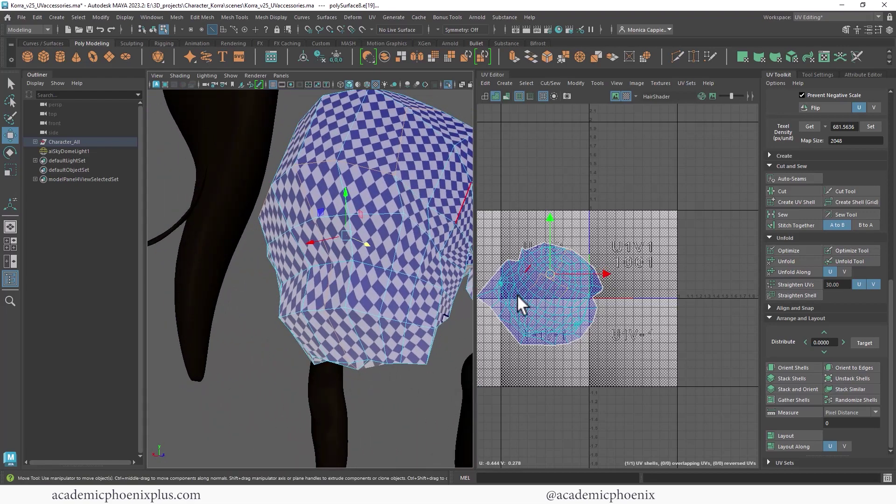
pyautogui.keyDown('shift'); pyautogui.rightClick(557, 281); pyautogui.keyUp('shift')
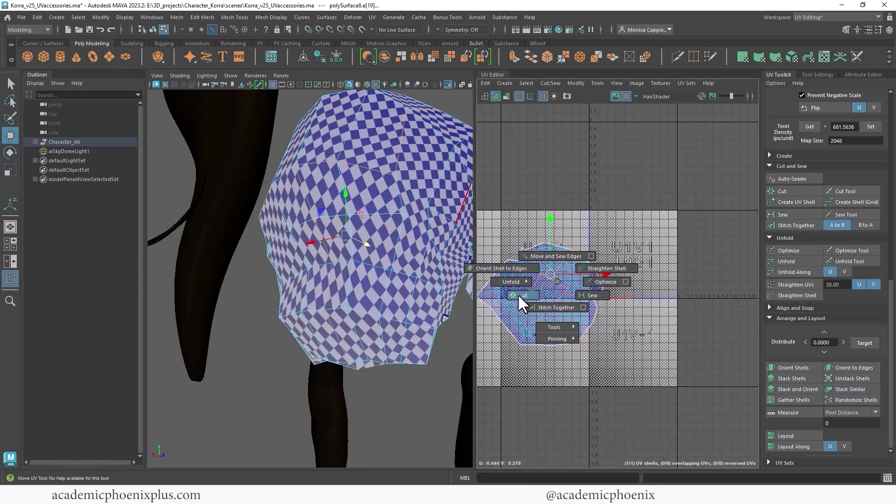
pyautogui.keyDown('shift'); pyautogui.moveTo(518, 296); pyautogui.dragTo(537, 313, button='right'); pyautogui.keyUp('shift')
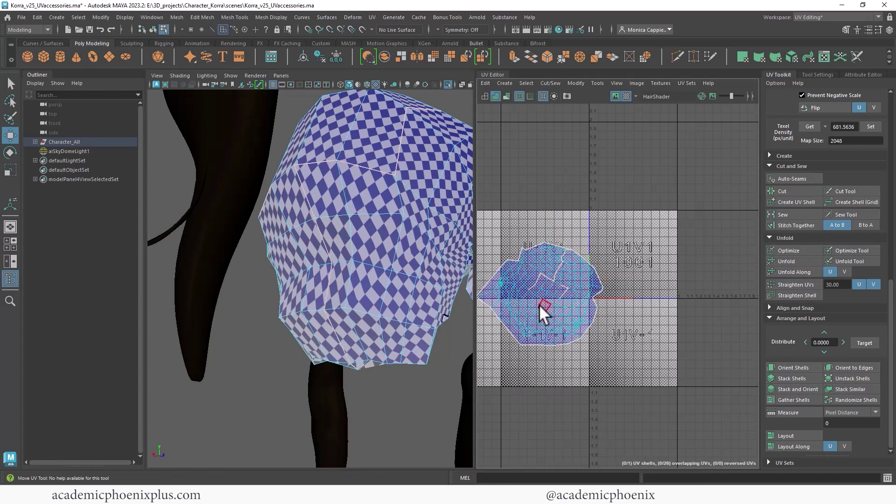
pyautogui.click(539, 304)
pyautogui.click(641, 267)
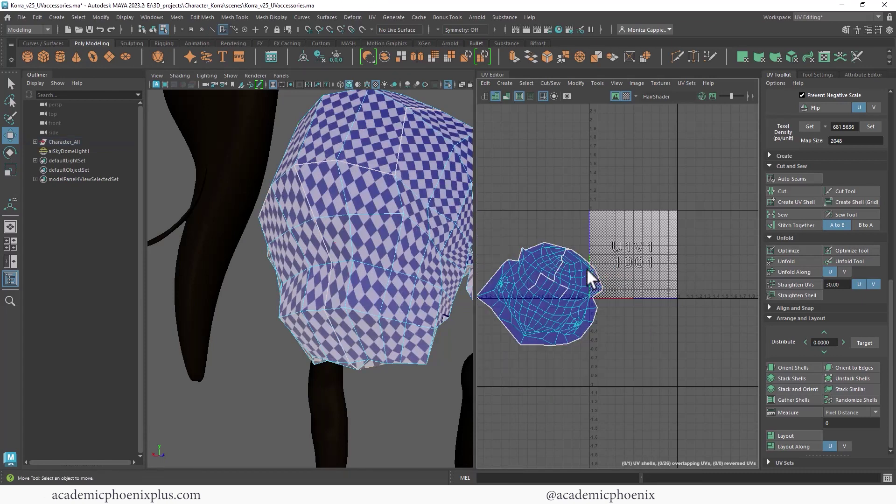
# Step: Unfold the hair cap's complete UV shell again along the new seam and clear the selection
pyautogui.scroll(2, 568, 298)
pyautogui.moveTo(568, 296); pyautogui.dragTo(424, 320, button='right')
pyautogui.click(538, 295)
pyautogui.click(531, 288)
pyautogui.click(524, 320)
pyautogui.scroll(5, 654, 268)
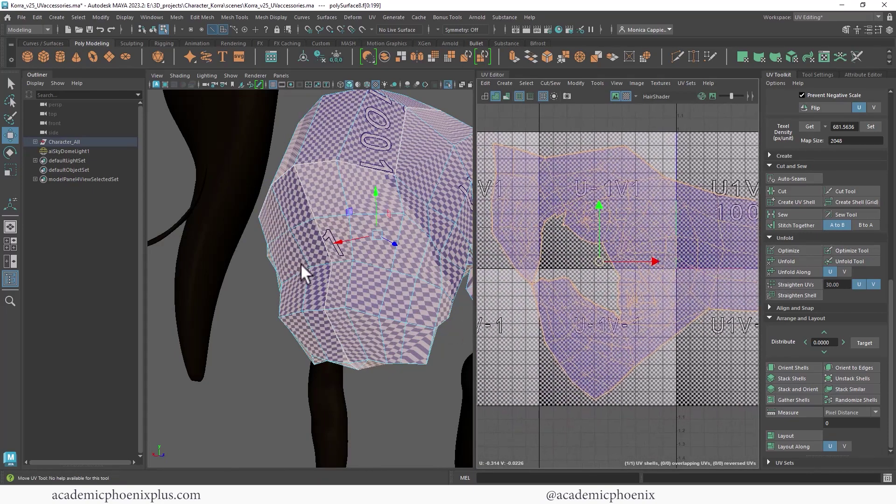
pyautogui.moveTo(300, 263)
pyautogui.keyDown('alt'); pyautogui.mouseDown()
pyautogui.moveTo(331, 256)
pyautogui.moveTo(296, 264)
pyautogui.moveTo(308, 266)
pyautogui.mouseUp(); pyautogui.keyUp('alt')
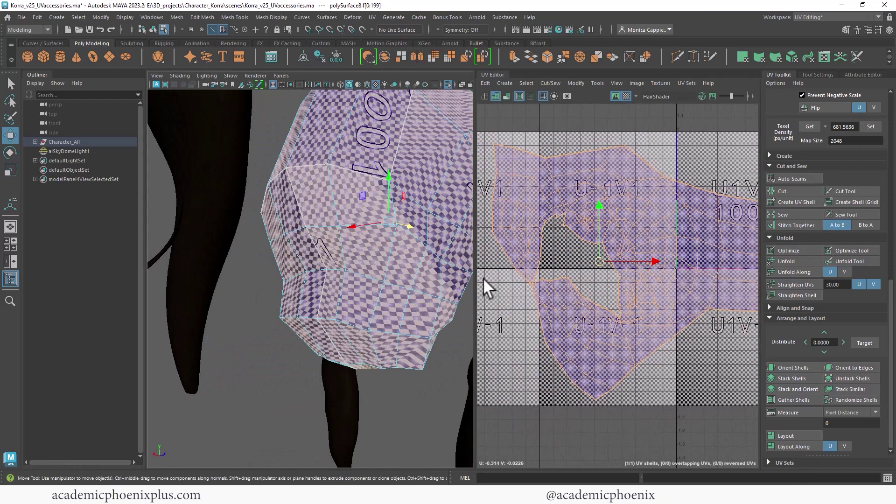
pyautogui.click(669, 360)
# Step: Move the overlapping UV at the shell's pinched corner up and to the right, away from the neighbouring border point
pyautogui.keyDown('alt'); pyautogui.moveTo(629, 299); pyautogui.dragTo(522, 253, button='right'); pyautogui.keyUp('alt')
pyautogui.keyDown('alt'); pyautogui.moveTo(612, 300); pyautogui.dragTo(575, 273, button='middle'); pyautogui.keyUp('alt')
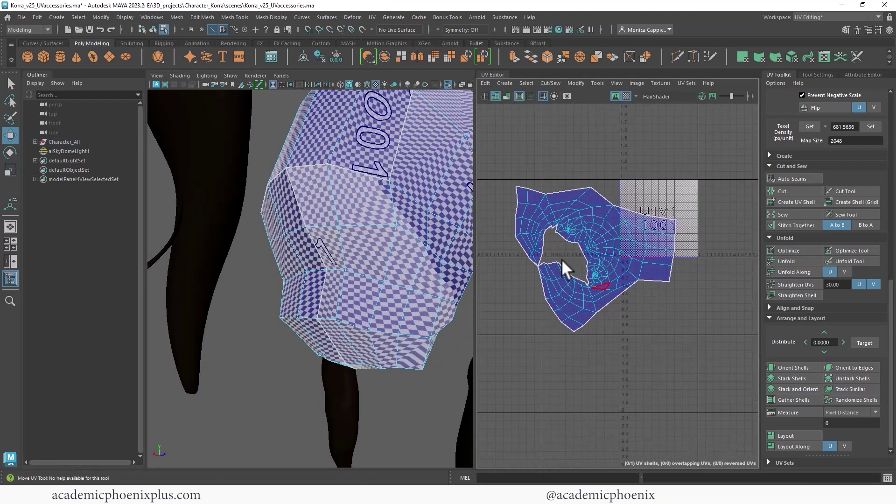
pyautogui.keyDown('alt'); pyautogui.moveTo(562, 260); pyautogui.dragTo(716, 282, button='right'); pyautogui.keyUp('alt')
pyautogui.keyDown('alt'); pyautogui.moveTo(488, 269); pyautogui.dragTo(630, 245, button='middle'); pyautogui.keyUp('alt')
pyautogui.keyDown('alt'); pyautogui.moveTo(624, 244); pyautogui.dragTo(879, 281, button='right'); pyautogui.keyUp('alt')
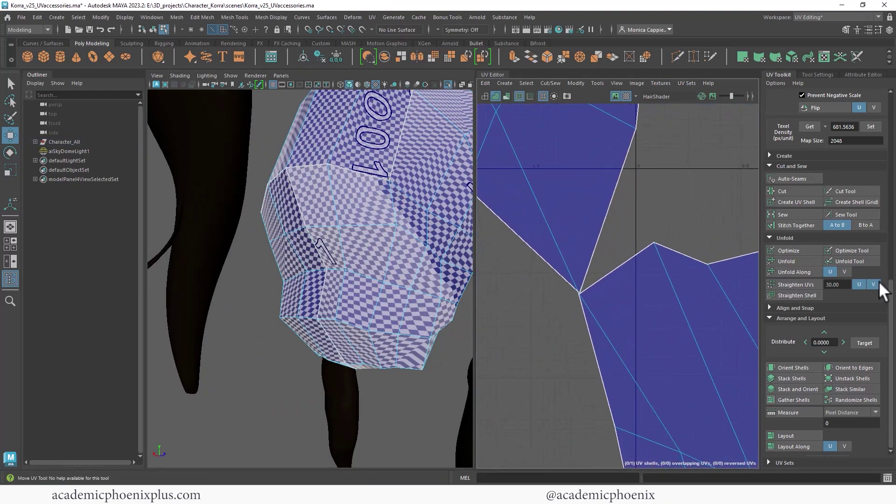
pyautogui.keyDown('alt'); pyautogui.moveTo(633, 281); pyautogui.dragTo(770, 284, button='right'); pyautogui.keyUp('alt')
pyautogui.keyDown('alt'); pyautogui.moveTo(562, 289); pyautogui.dragTo(623, 237, button='middle'); pyautogui.keyUp('alt')
pyautogui.keyDown('alt'); pyautogui.moveTo(623, 237); pyautogui.dragTo(855, 252, button='right'); pyautogui.keyUp('alt')
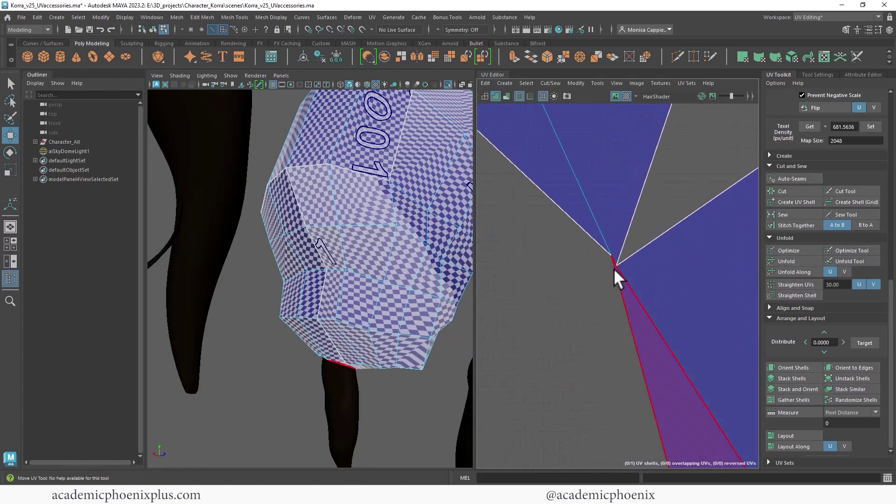
pyautogui.moveTo(614, 268); pyautogui.dragTo(584, 264, button='right')
pyautogui.moveTo(617, 265); pyautogui.dragTo(634, 247)
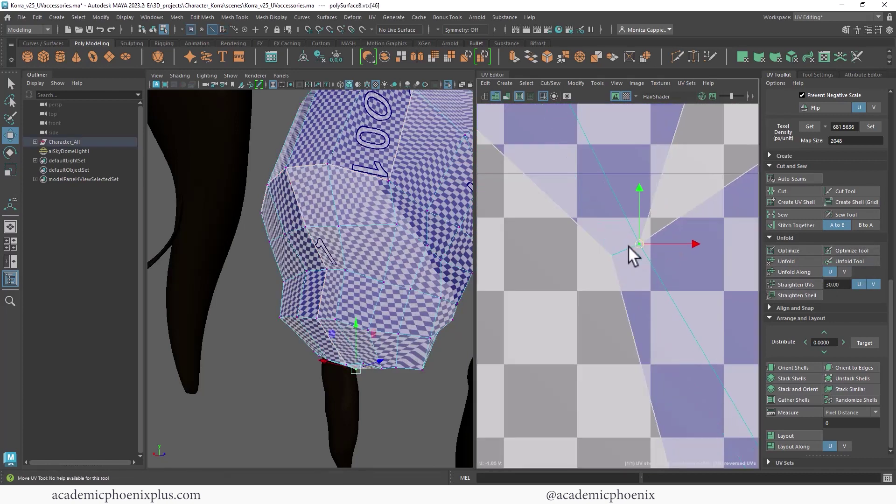
# Step: Cut the short edge at the pinched corner of the hair cap's shell and unfold the complete shell
pyautogui.moveTo(632, 248); pyautogui.dragTo(570, 268, button='right')
pyautogui.click(621, 250)
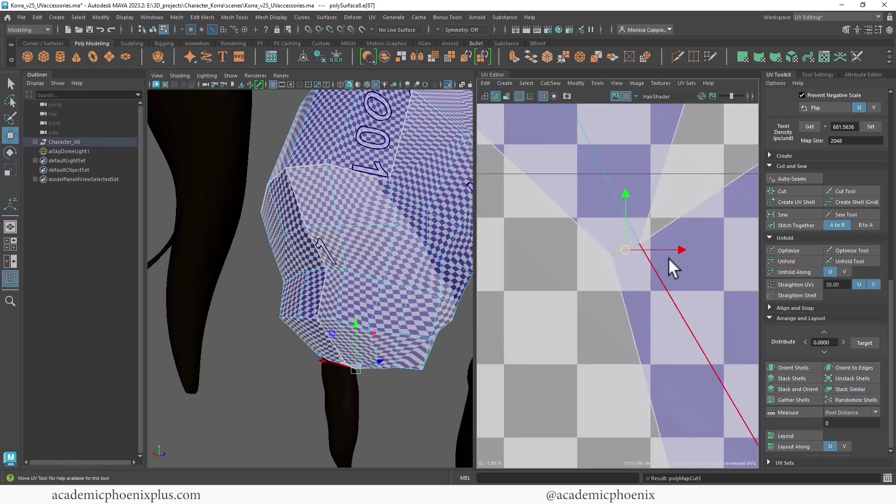
pyautogui.scroll(-6, 623, 227)
pyautogui.keyDown('shift'); pyautogui.moveTo(623, 255); pyautogui.dragTo(504, 260, button='right'); pyautogui.keyUp('shift')
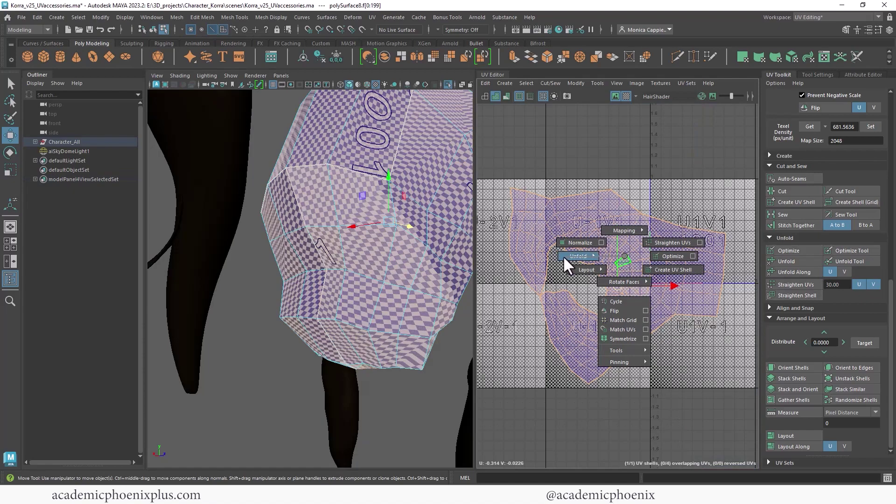
# Step: Examine the checker pattern on the hair cap from several sides for stretching and distortion
pyautogui.scroll(-5, 344, 236)
pyautogui.keyDown('alt'); pyautogui.moveTo(344, 236); pyautogui.dragTo(261, 239); pyautogui.keyUp('alt')
pyautogui.scroll(10, 261, 239)
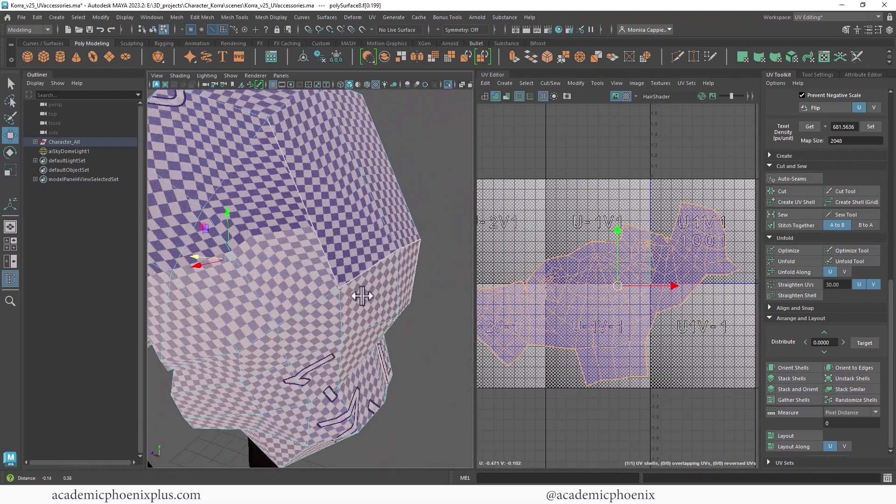
pyautogui.scroll(-10, 344, 198)
pyautogui.keyDown('alt'); pyautogui.moveTo(344, 198); pyautogui.dragTo(492, 169); pyautogui.keyUp('alt')
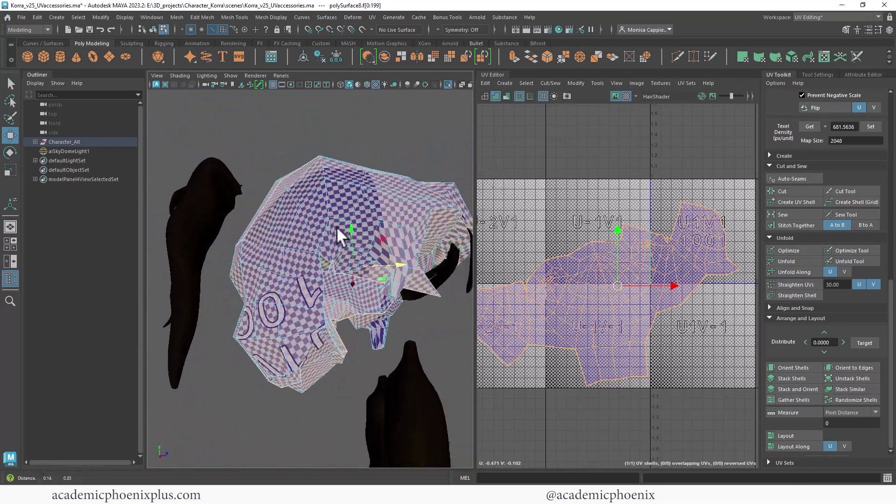
pyautogui.keyDown('alt'); pyautogui.moveTo(337, 226); pyautogui.dragTo(391, 213, button='right'); pyautogui.keyUp('alt')
pyautogui.keyDown('alt'); pyautogui.moveTo(391, 213); pyautogui.dragTo(353, 232, button='middle'); pyautogui.keyUp('alt')
pyautogui.keyDown('alt'); pyautogui.moveTo(353, 231); pyautogui.dragTo(328, 234); pyautogui.keyUp('alt')
# Step: Select all the faces of the hair strand hanging at one side of the hair cap
pyautogui.moveTo(327, 233)
pyautogui.mouseDown(button='right')
pyautogui.moveTo(333, 226)
pyautogui.moveTo(321, 245)
pyautogui.mouseUp(button='right')
pyautogui.click(320, 245)
pyautogui.moveTo(324, 259)
pyautogui.keyDown('alt'); pyautogui.mouseDown()
pyautogui.moveTo(279, 223)
pyautogui.moveTo(346, 261)
pyautogui.mouseUp(); pyautogui.keyUp('alt')
pyautogui.press('5')
pyautogui.press('6')
pyautogui.keyDown('shift'); pyautogui.doubleClick(335, 253); pyautogui.keyUp('shift')
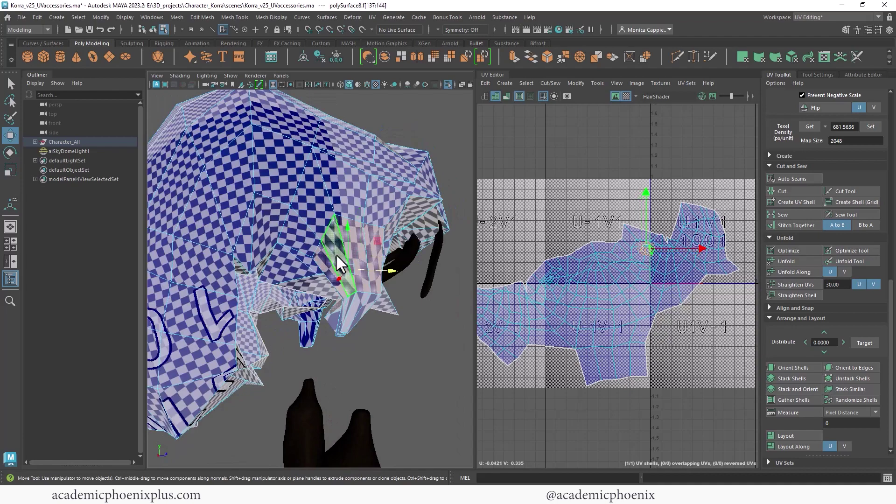
pyautogui.keyDown('shift'); pyautogui.click(348, 300); pyautogui.keyUp('shift')
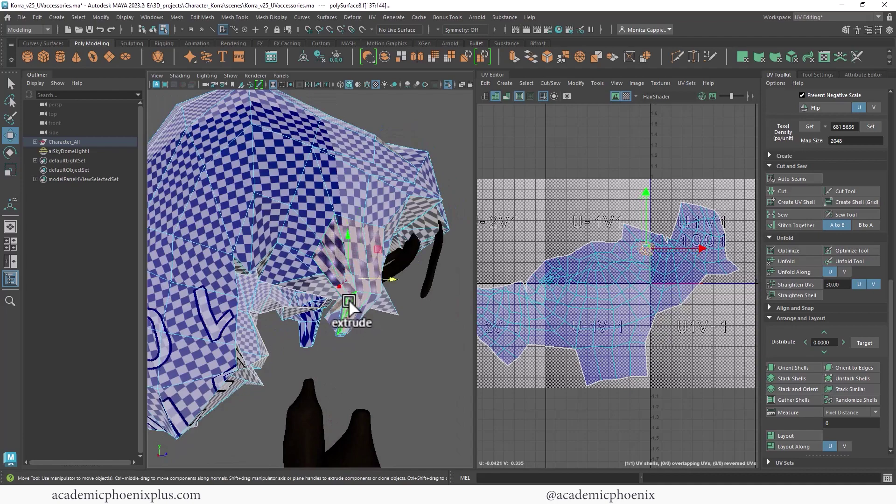
pyautogui.keyDown('shift'); pyautogui.doubleClick(393, 312); pyautogui.keyUp('shift')
pyautogui.keyDown('alt'); pyautogui.moveTo(393, 312); pyautogui.dragTo(352, 270); pyautogui.keyUp('alt')
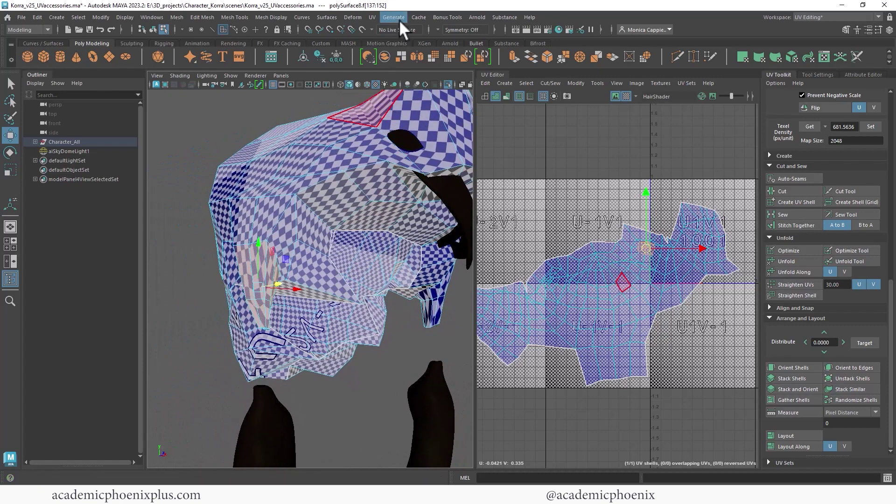
# Step: Apply a cylindrical projection to the selected strand faces and move the resulting UVs above the hair cap's shell
pyautogui.click(372, 17)
pyautogui.click(406, 123)
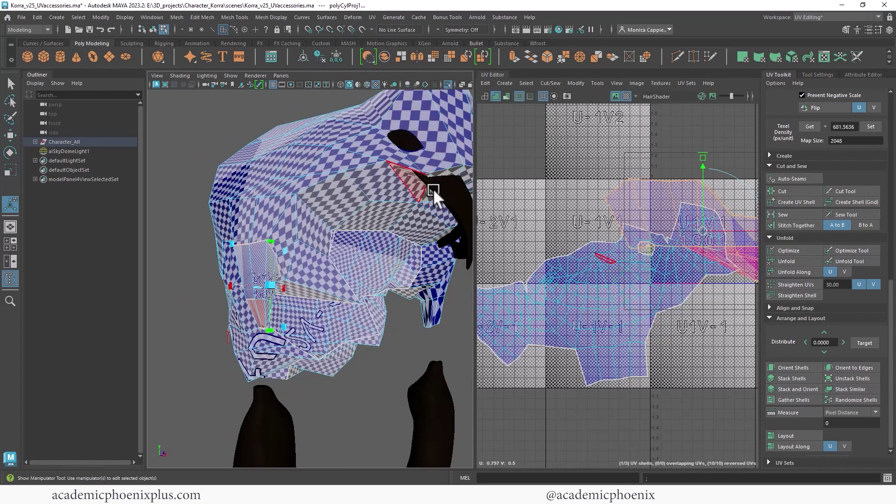
pyautogui.moveTo(732, 228); pyautogui.dragTo(663, 136)
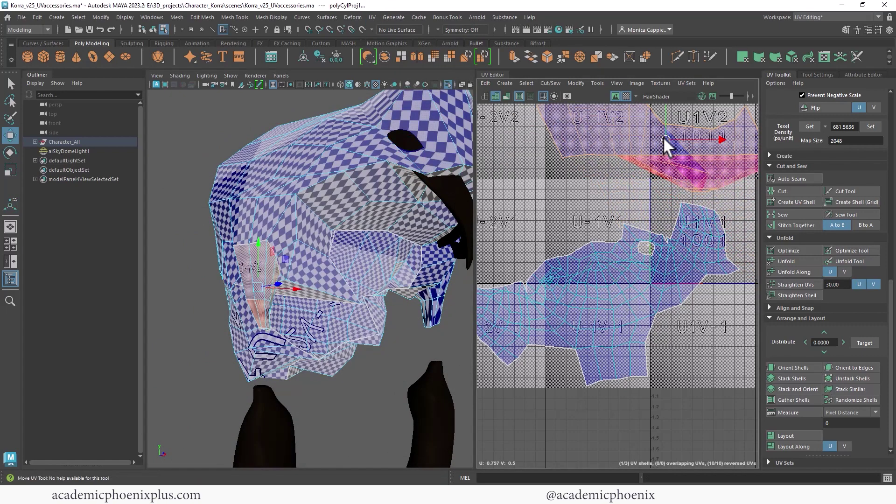
# Step: Unfold the side strand's projected shell and scale it down uniformly
pyautogui.keyDown('shift'); pyautogui.moveTo(678, 158); pyautogui.dragTo(579, 162, button='right'); pyautogui.keyUp('shift')
pyautogui.keyDown('alt'); pyautogui.moveTo(361, 237); pyautogui.dragTo(320, 230, button='middle'); pyautogui.keyUp('alt')
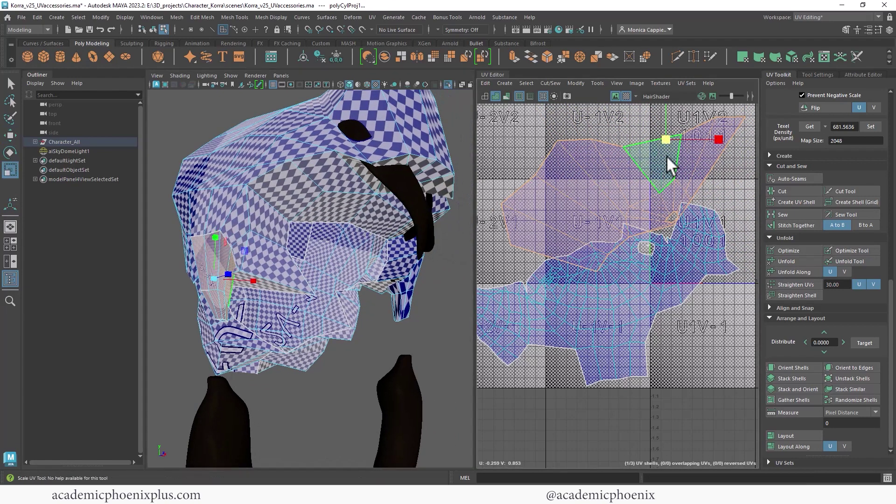
pyautogui.moveTo(666, 140); pyautogui.dragTo(629, 156)
# Step: Select the faces of the hair strand on the opposite side of the hair cap
pyautogui.moveTo(388, 262)
pyautogui.keyDown('alt'); pyautogui.mouseDown()
pyautogui.moveTo(373, 253)
pyautogui.moveTo(397, 273)
pyautogui.mouseUp(); pyautogui.keyUp('alt')
pyautogui.keyDown('alt'); pyautogui.moveTo(395, 266); pyautogui.dragTo(462, 265, button='right'); pyautogui.keyUp('alt')
pyautogui.keyDown('alt'); pyautogui.moveTo(462, 265); pyautogui.dragTo(397, 257, button='middle'); pyautogui.keyUp('alt')
pyautogui.moveTo(398, 257); pyautogui.dragTo(399, 246, button='right')
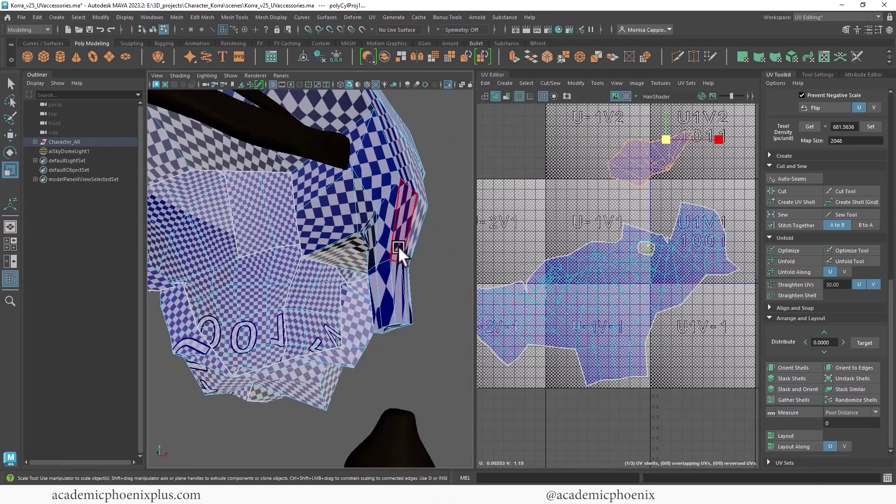
pyautogui.keyDown('alt'); pyautogui.moveTo(398, 245); pyautogui.dragTo(440, 349); pyautogui.keyUp('alt')
pyautogui.moveTo(391, 267); pyautogui.dragTo(309, 223)
pyautogui.keyDown('alt'); pyautogui.moveTo(351, 237); pyautogui.dragTo(353, 232); pyautogui.keyUp('alt')
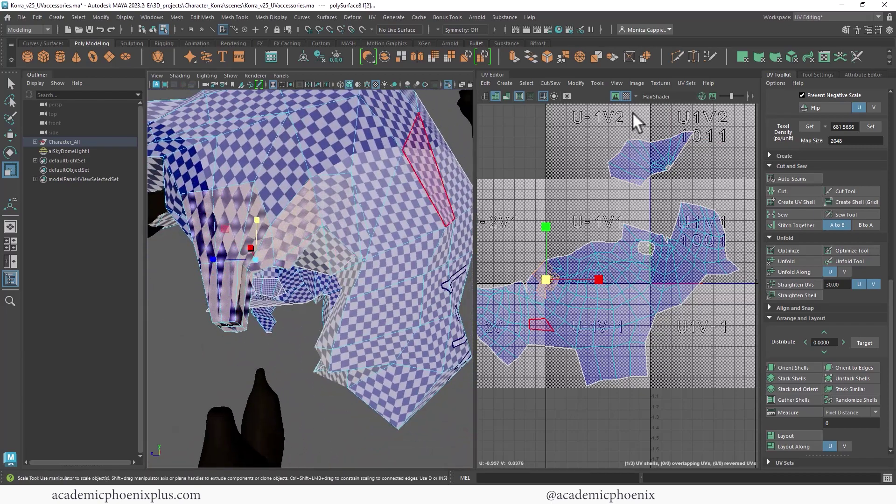
# Step: Hide the checker texture and remove the stray hair cap faces from the strand's face selection
pyautogui.click(627, 96)
pyautogui.keyDown('alt'); pyautogui.moveTo(296, 223); pyautogui.dragTo(286, 243); pyautogui.keyUp('alt')
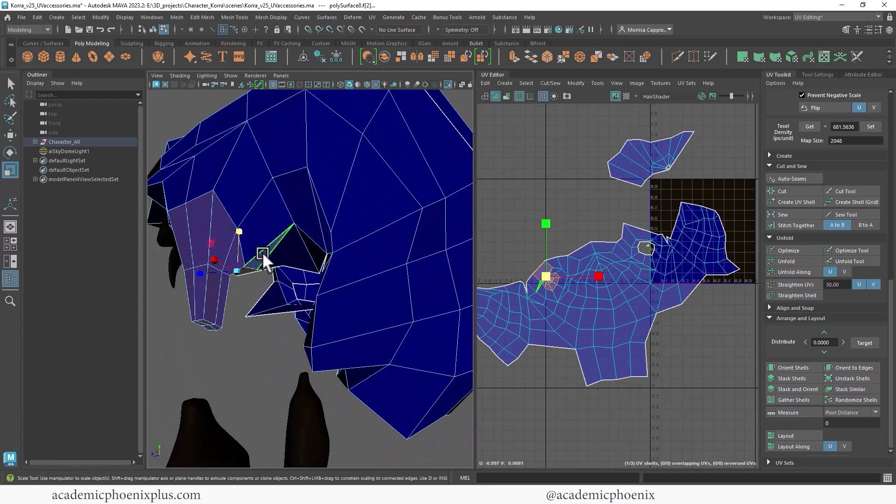
pyautogui.keyDown('ctrl'); pyautogui.click(247, 271); pyautogui.keyUp('ctrl')
# Step: Map the second strand's faces with a cylindrical projection, then unfold the shell and place it beside the first strand's
pyautogui.keyDown('alt'); pyautogui.moveTo(247, 271); pyautogui.dragTo(430, 257); pyautogui.keyUp('alt')
pyautogui.click(372, 17)
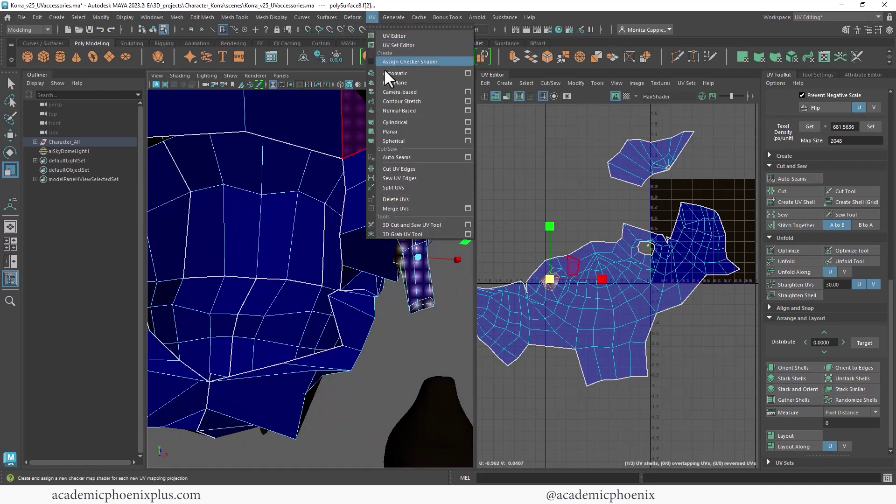
pyautogui.click(409, 122)
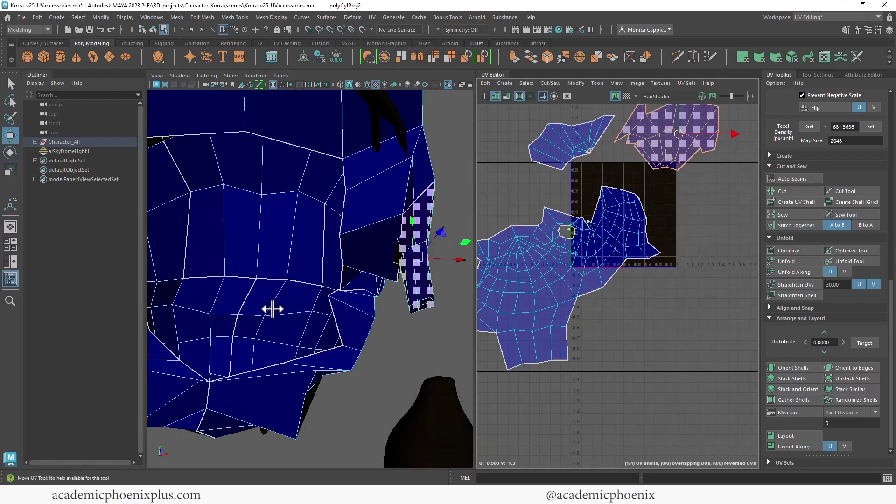
pyautogui.keyDown('alt'); pyautogui.moveTo(273, 310); pyautogui.dragTo(316, 250, button='middle'); pyautogui.keyUp('alt')
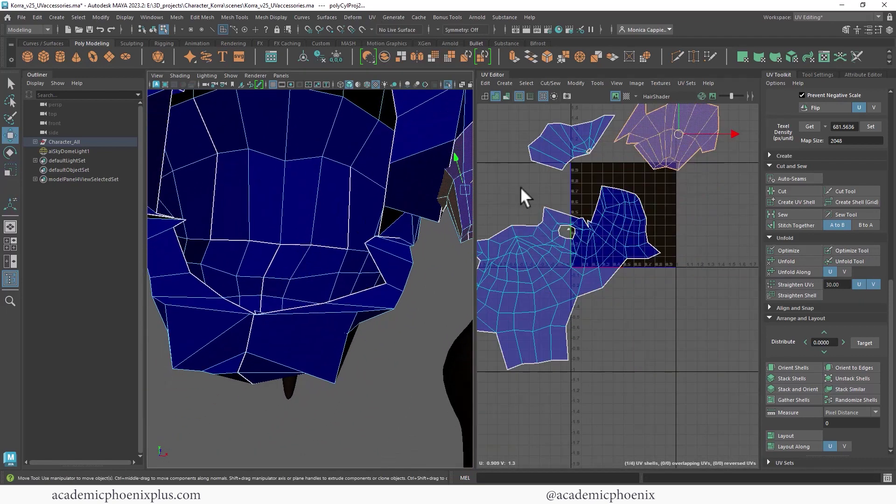
pyautogui.keyDown('alt'); pyautogui.moveTo(520, 187); pyautogui.dragTo(494, 207, button='middle'); pyautogui.keyUp('alt')
pyautogui.keyDown('alt'); pyautogui.moveTo(436, 215); pyautogui.dragTo(467, 242); pyautogui.keyUp('alt')
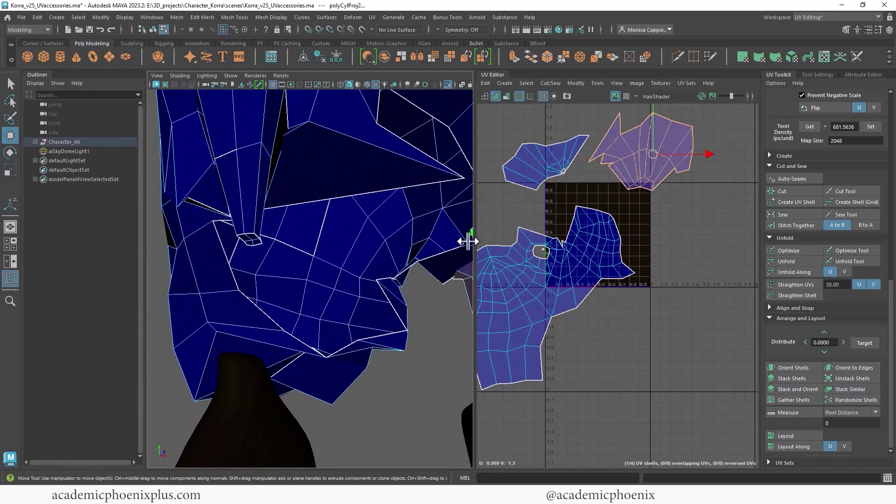
# Step: Select the first strand's shell together with its separate tip faces and apply a new cylindrical projection to them
pyautogui.moveTo(529, 173); pyautogui.dragTo(523, 195, button='right')
pyautogui.click(532, 173)
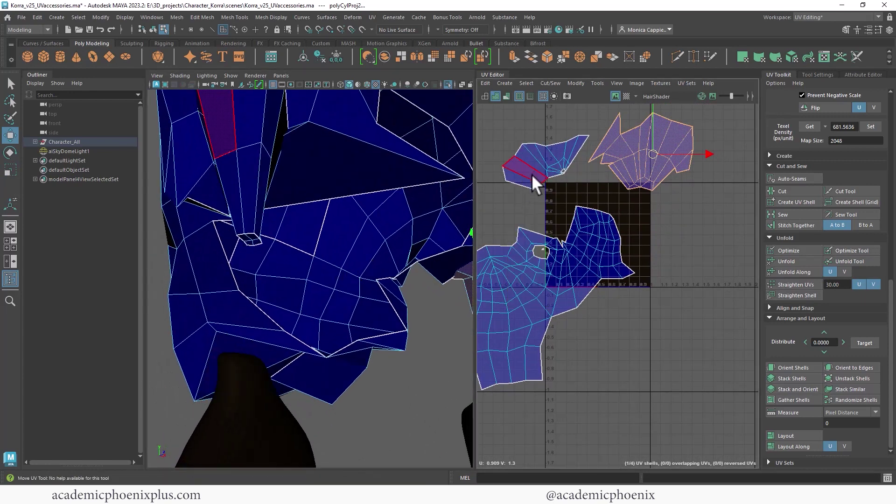
pyautogui.keyDown('alt'); pyautogui.moveTo(351, 240); pyautogui.dragTo(324, 198); pyautogui.keyUp('alt')
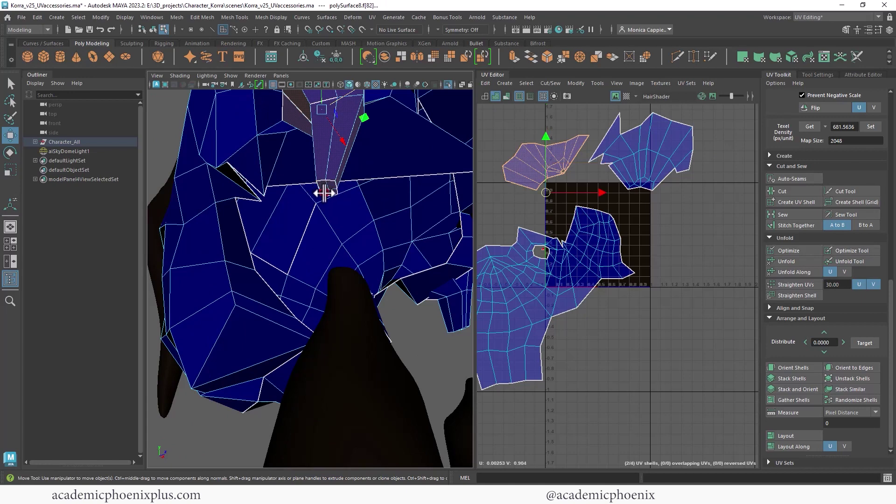
pyautogui.click(372, 17)
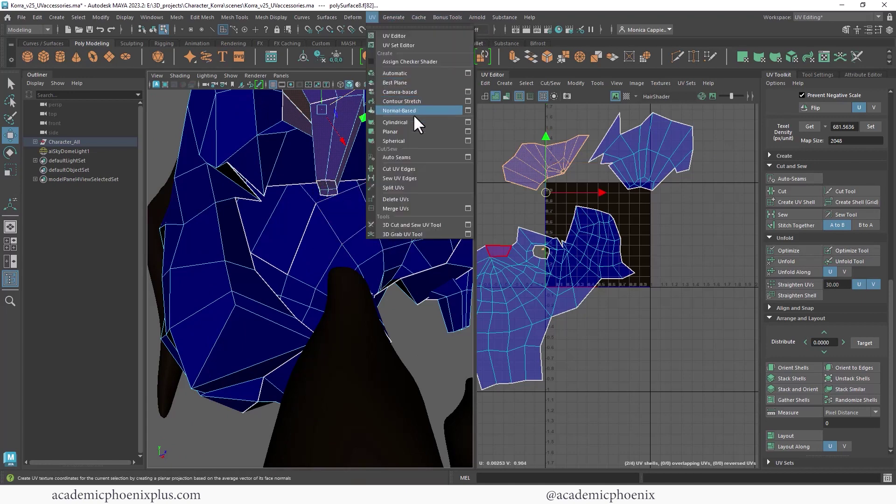
pyautogui.click(415, 122)
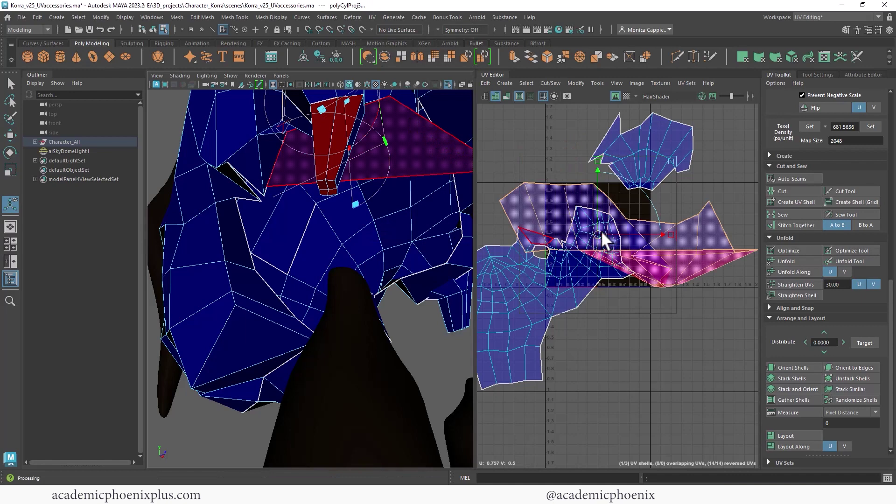
# Step: Move the first strand's new projection up off the hair cap's shell and unfold it
pyautogui.moveTo(602, 231); pyautogui.dragTo(512, 146)
pyautogui.keyDown('alt'); pyautogui.moveTo(588, 182); pyautogui.dragTo(657, 199, button='middle'); pyautogui.keyUp('alt')
pyautogui.keyDown('shift'); pyautogui.moveTo(578, 177); pyautogui.dragTo(475, 176, button='right'); pyautogui.keyUp('shift')
# Step: Cut the second strand's shell along the edge where the stray hair cap faces attach to it
pyautogui.keyDown('alt'); pyautogui.moveTo(692, 196); pyautogui.dragTo(598, 207, button='middle'); pyautogui.keyUp('alt')
pyautogui.doubleClick(599, 207)
pyautogui.keyDown('alt'); pyautogui.moveTo(411, 217); pyautogui.dragTo(357, 218); pyautogui.keyUp('alt')
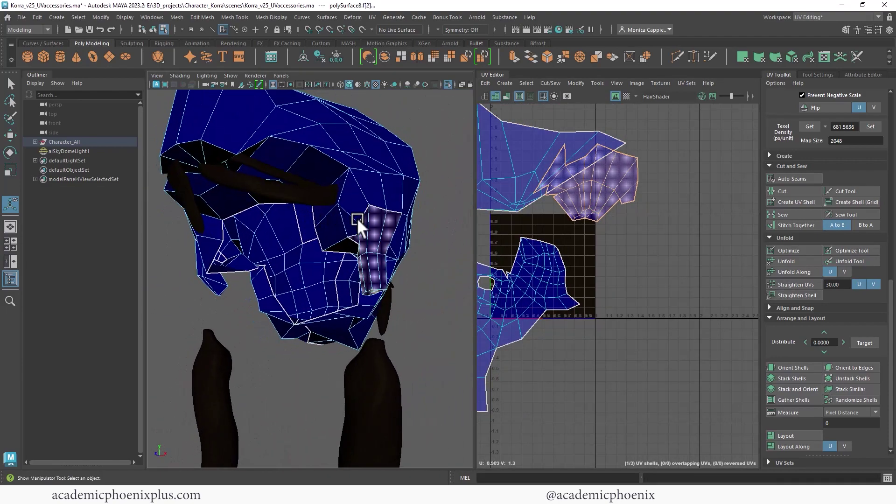
pyautogui.keyDown('alt'); pyautogui.moveTo(356, 218); pyautogui.dragTo(456, 216, button='right'); pyautogui.keyUp('alt')
pyautogui.keyDown('alt'); pyautogui.moveTo(456, 216); pyautogui.dragTo(421, 240, button='middle'); pyautogui.keyUp('alt')
pyautogui.keyDown('ctrl'); pyautogui.click(372, 228); pyautogui.keyUp('ctrl')
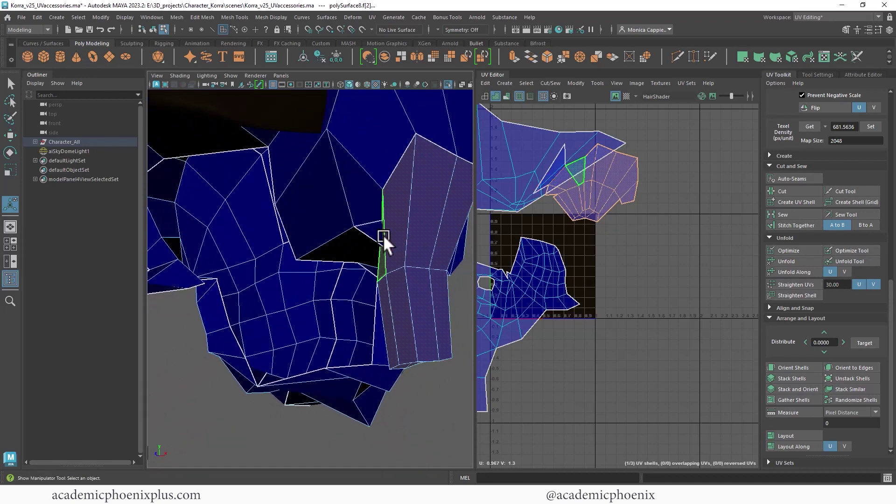
pyautogui.keyDown('alt'); pyautogui.moveTo(571, 180); pyautogui.dragTo(725, 206, button='right'); pyautogui.keyUp('alt')
pyautogui.rightClick(568, 184)
pyautogui.click(568, 157)
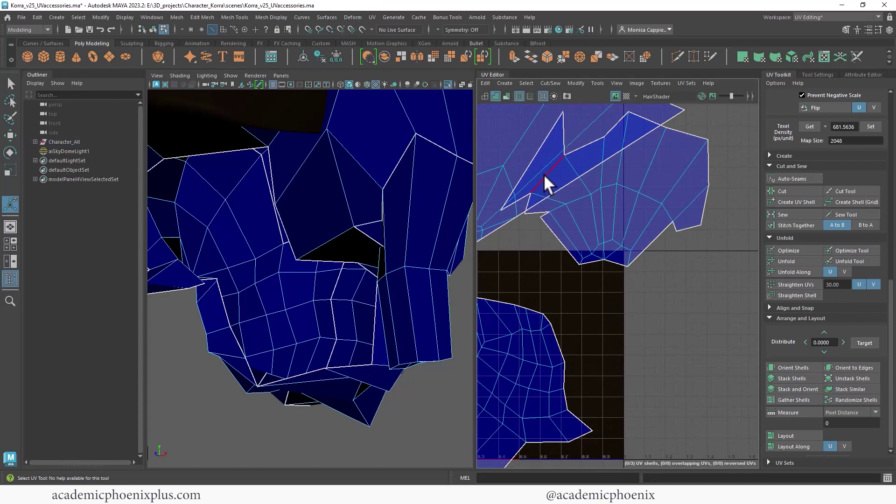
pyautogui.click(545, 177)
pyautogui.keyDown('shift'); pyautogui.rightClick(552, 180); pyautogui.keyUp('shift')
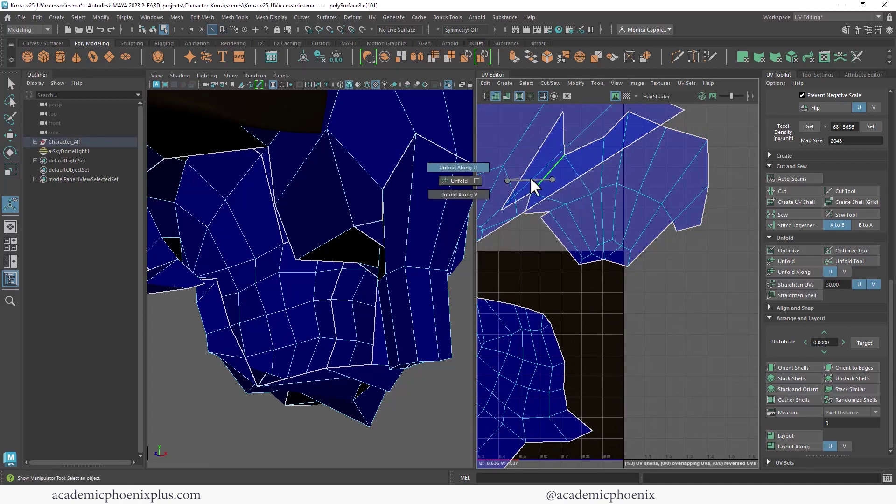
pyautogui.click(518, 192)
# Step: Select the second strand's shell and move it clear of the first strand's overlapping shell
pyautogui.keyDown('alt'); pyautogui.moveTo(623, 208); pyautogui.dragTo(618, 245, button='right'); pyautogui.keyUp('alt')
pyautogui.click(615, 222)
pyautogui.press('w')
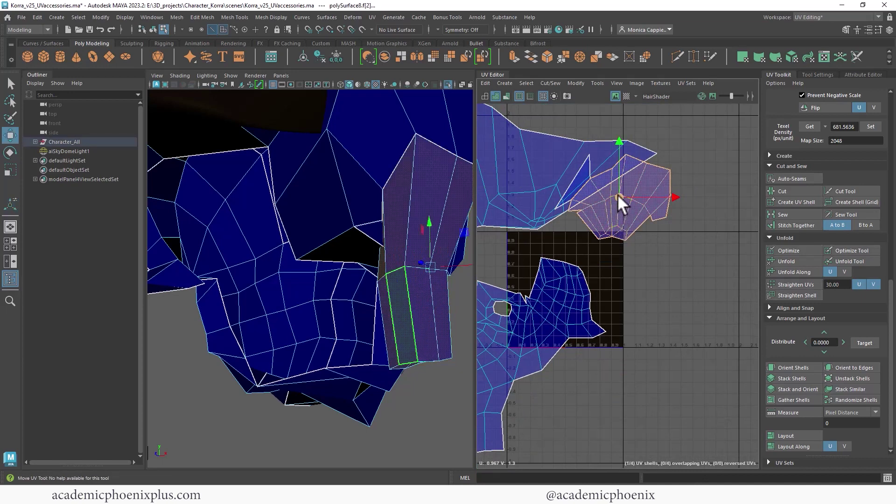
pyautogui.moveTo(617, 194); pyautogui.dragTo(679, 236)
# Step: Sew the small shell of stray faces back onto the hair cap's shell along their shared edge
pyautogui.rightClick(574, 190)
pyautogui.click(576, 169)
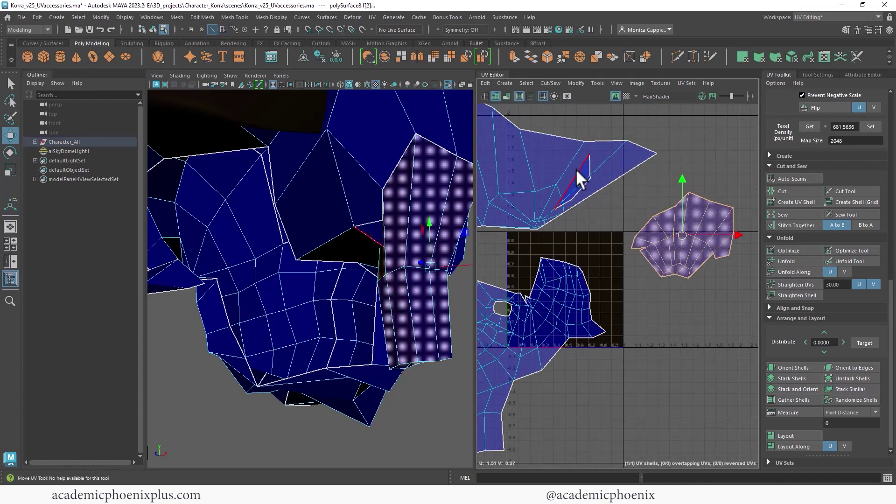
pyautogui.click(572, 175)
pyautogui.keyDown('shift'); pyautogui.moveTo(572, 178); pyautogui.dragTo(574, 208, button='right'); pyautogui.keyUp('shift')
# Step: Select the hair cap's complete UV shell and rotate it until its two sides lie level
pyautogui.keyDown('alt'); pyautogui.moveTo(589, 304); pyautogui.dragTo(519, 280, button='right'); pyautogui.keyUp('alt')
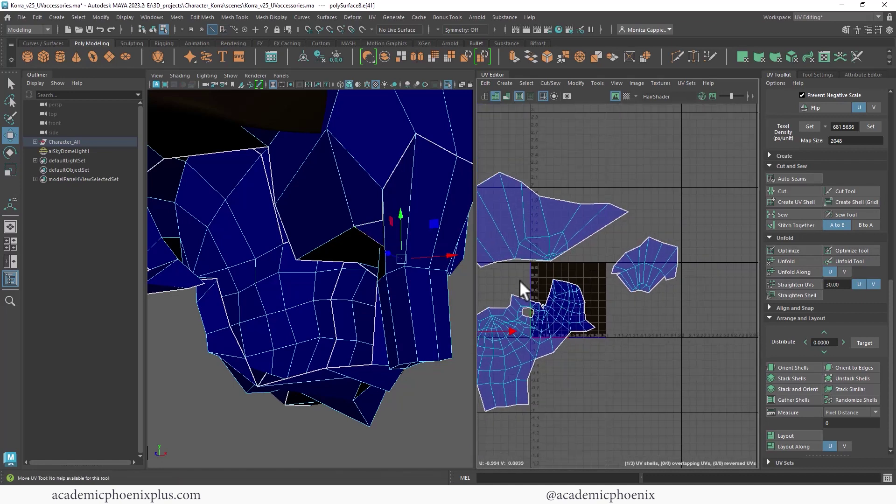
pyautogui.keyDown('alt'); pyautogui.moveTo(520, 280); pyautogui.dragTo(658, 192, button='middle'); pyautogui.keyUp('alt')
pyautogui.keyDown('alt'); pyautogui.moveTo(629, 228); pyautogui.dragTo(566, 226, button='right'); pyautogui.keyUp('alt')
pyautogui.keyDown('alt'); pyautogui.moveTo(566, 227); pyautogui.dragTo(486, 215, button='middle'); pyautogui.keyUp('alt')
pyautogui.moveTo(554, 242); pyautogui.dragTo(450, 254, button='right')
pyautogui.doubleClick(554, 261)
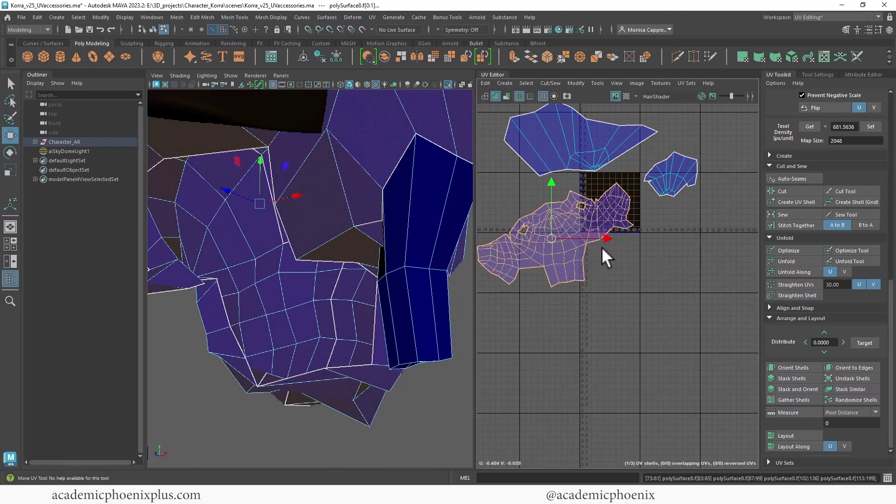
pyautogui.keyDown('alt'); pyautogui.moveTo(601, 247); pyautogui.dragTo(651, 248, button='middle'); pyautogui.keyUp('alt')
pyautogui.press('e')
pyautogui.moveTo(650, 230); pyautogui.dragTo(634, 248)
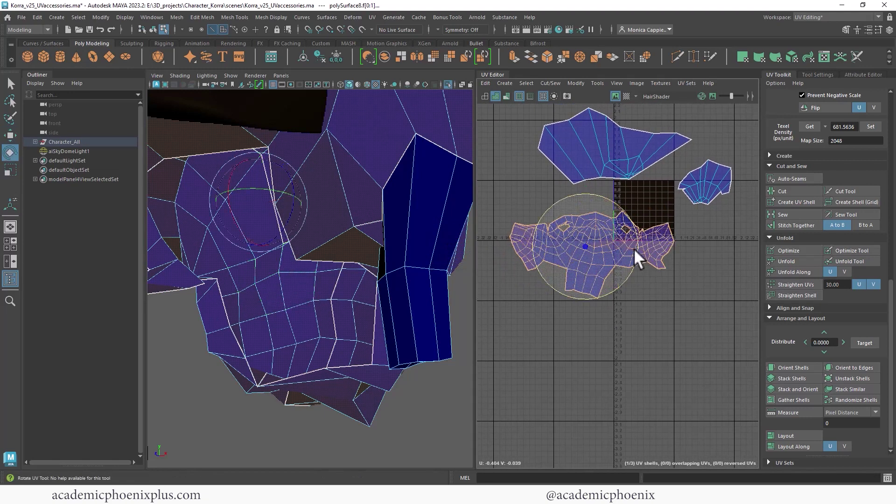
# Step: Show the checker texture again and scale the hair cap's shell down uniformly to about half its size
pyautogui.scroll(-6, 346, 297)
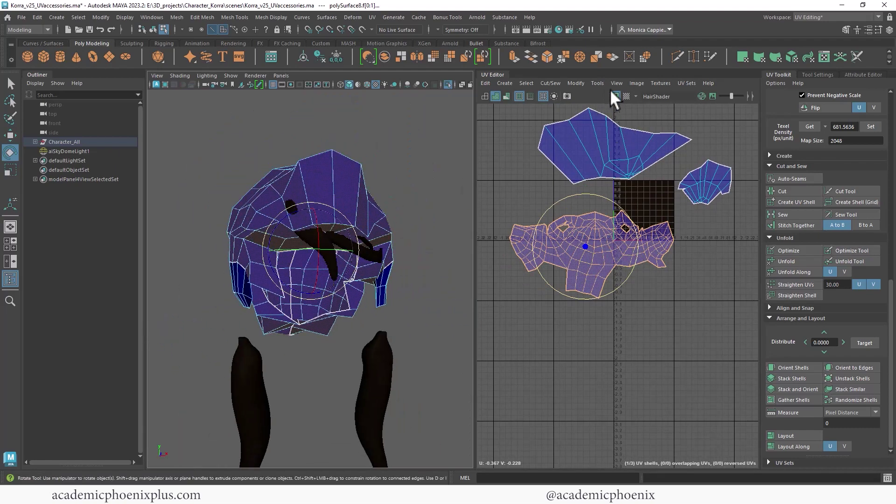
pyautogui.click(615, 97)
pyautogui.keyDown('alt'); pyautogui.moveTo(201, 269); pyautogui.dragTo(677, 285); pyautogui.keyUp('alt')
pyautogui.press('r')
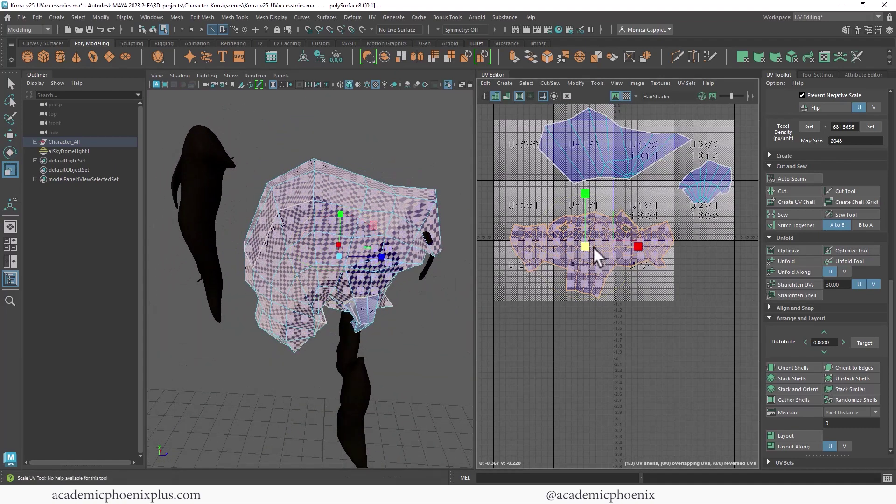
pyautogui.moveTo(592, 246); pyautogui.dragTo(559, 259)
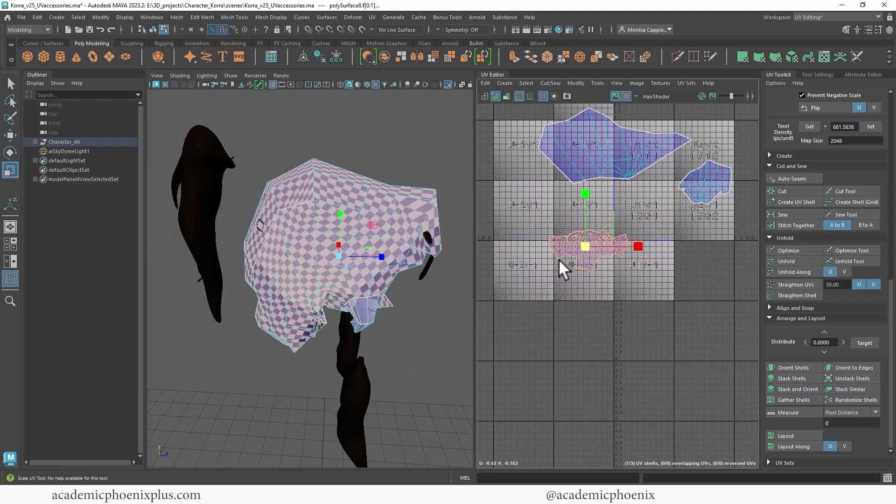
# Step: Move the scaled hair cap shell down and to the right, just below the 0–1 UV tile
pyautogui.keyDown('alt'); pyautogui.moveTo(413, 266); pyautogui.dragTo(327, 236); pyautogui.keyUp('alt')
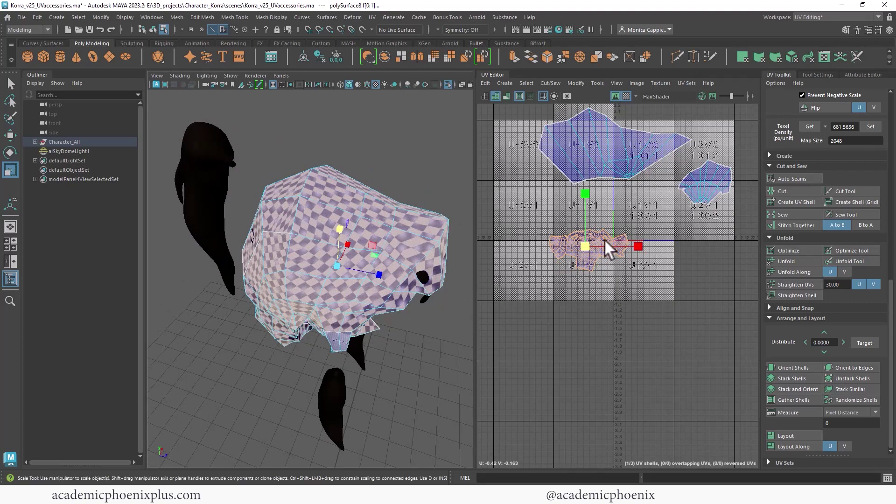
pyautogui.press('w')
pyautogui.moveTo(584, 247); pyautogui.dragTo(614, 268)
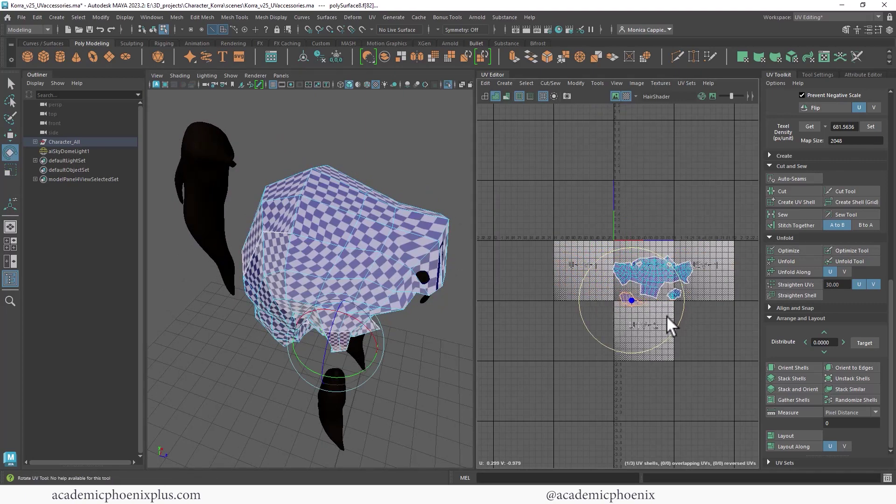
# Step: Select the hair cap's main UV shell and examine its checker pattern from the top and the side
pyautogui.keyDown('alt'); pyautogui.moveTo(410, 250); pyautogui.dragTo(454, 278); pyautogui.keyUp('alt')
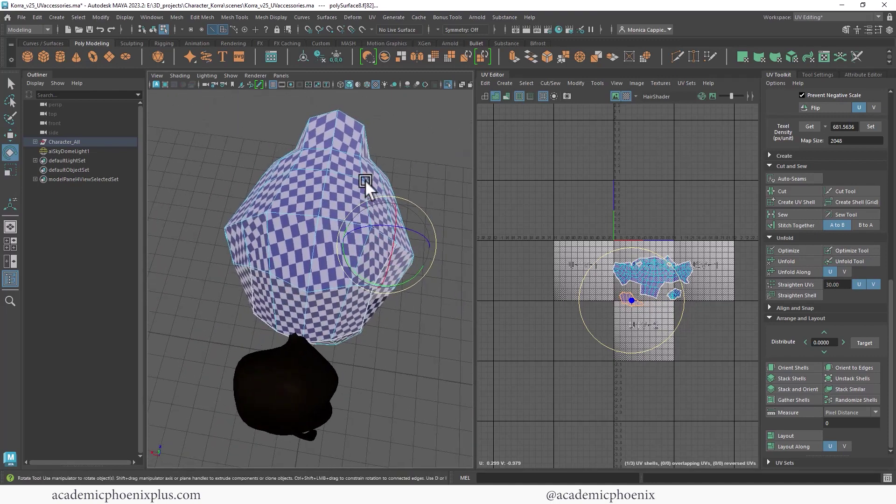
pyautogui.click(357, 133)
pyautogui.press('q')
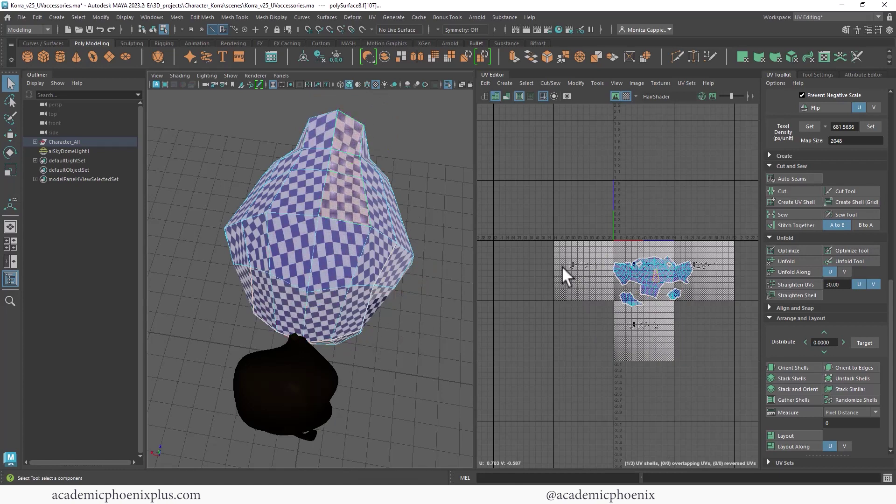
pyautogui.scroll(3, 409, 233)
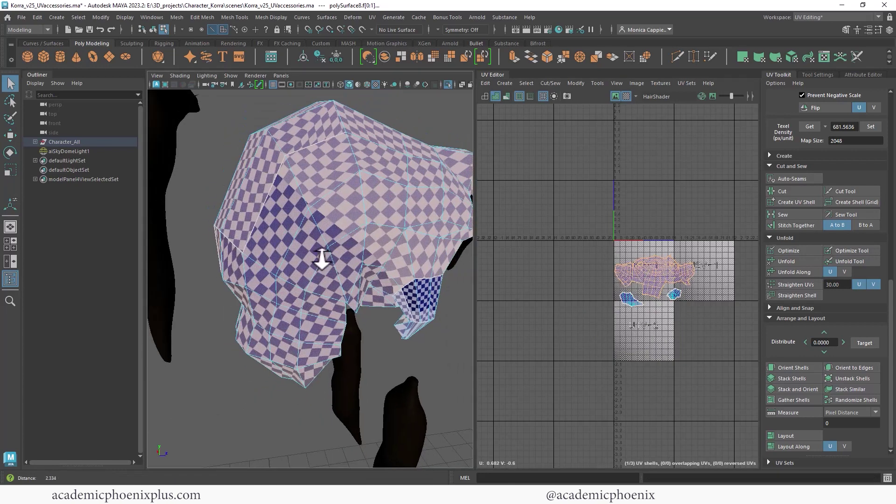
pyautogui.keyDown('alt'); pyautogui.moveTo(317, 259); pyautogui.dragTo(283, 247); pyautogui.keyUp('alt')
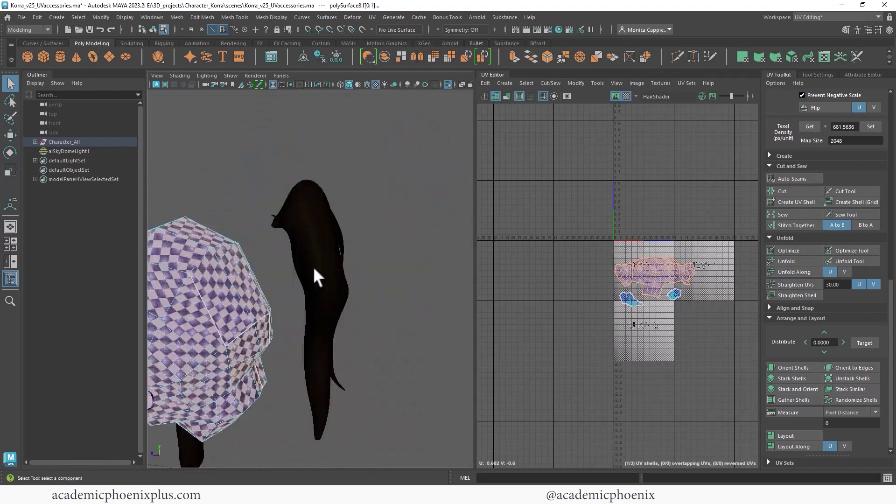
# Step: Select the ponytail mesh and delete the stray faces protruding from its narrow root end
pyautogui.click(313, 267)
pyautogui.moveTo(324, 261); pyautogui.dragTo(378, 212, button='right')
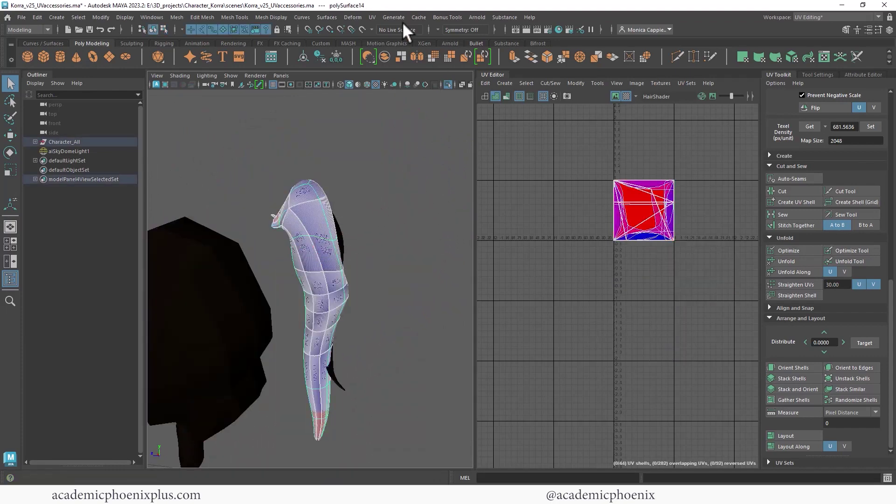
pyautogui.keyDown('alt'); pyautogui.moveTo(387, 154); pyautogui.dragTo(352, 130); pyautogui.keyUp('alt')
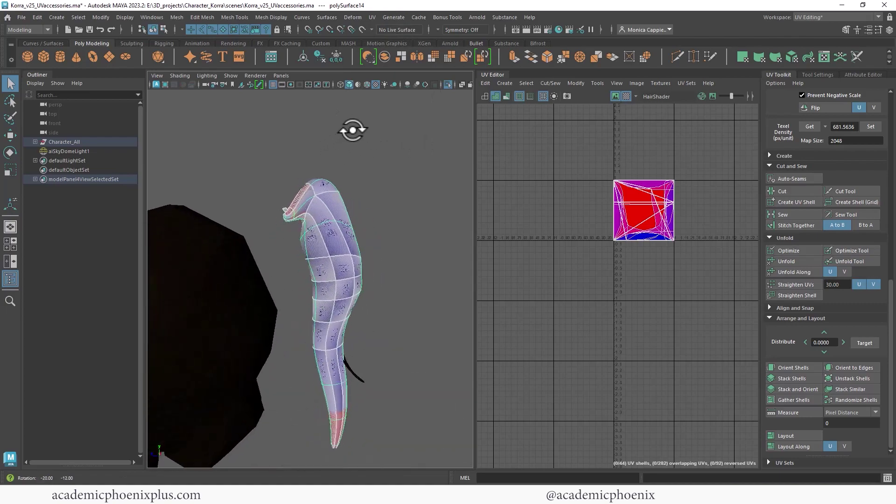
pyautogui.keyDown('alt'); pyautogui.moveTo(352, 130); pyautogui.dragTo(382, 149, button='right'); pyautogui.keyUp('alt')
pyautogui.keyDown('alt'); pyautogui.moveTo(382, 149); pyautogui.dragTo(371, 160, button='middle'); pyautogui.keyUp('alt')
pyautogui.keyDown('alt'); pyautogui.moveTo(370, 160); pyautogui.dragTo(330, 244); pyautogui.keyUp('alt')
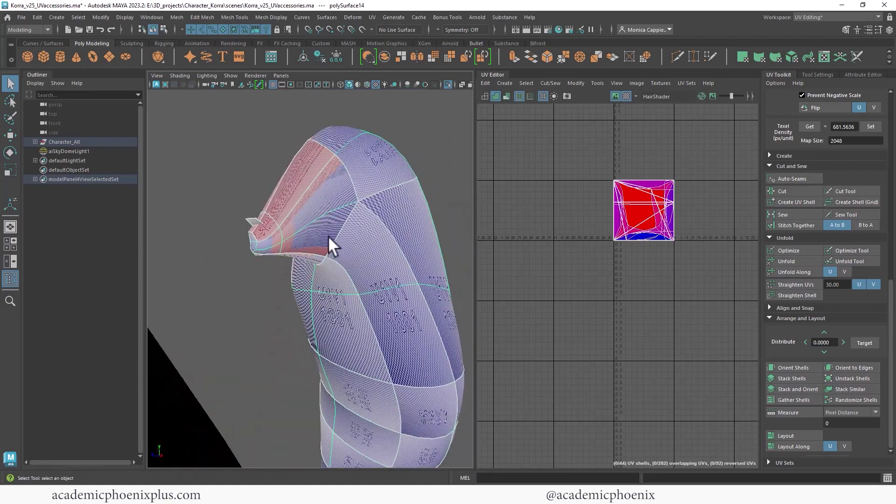
pyautogui.rightClick(286, 196)
pyautogui.moveTo(285, 193); pyautogui.dragTo(286, 223, button='right')
pyautogui.click(312, 282)
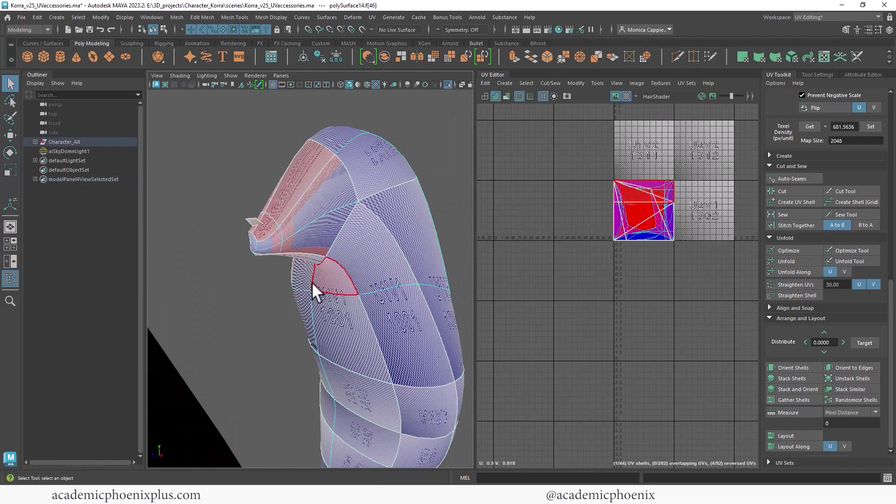
pyautogui.hotkey('ctrl', 'z')
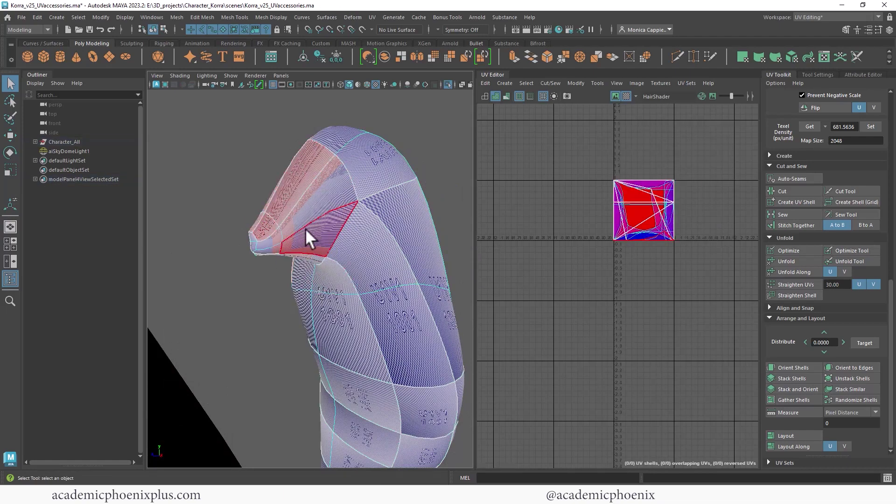
# Step: Delete the remaining small faces closing the opening at the ponytail's narrow root end
pyautogui.keyDown('alt'); pyautogui.moveTo(305, 228); pyautogui.dragTo(343, 230); pyautogui.keyUp('alt')
pyautogui.scroll(5, 369, 215)
pyautogui.click(344, 215)
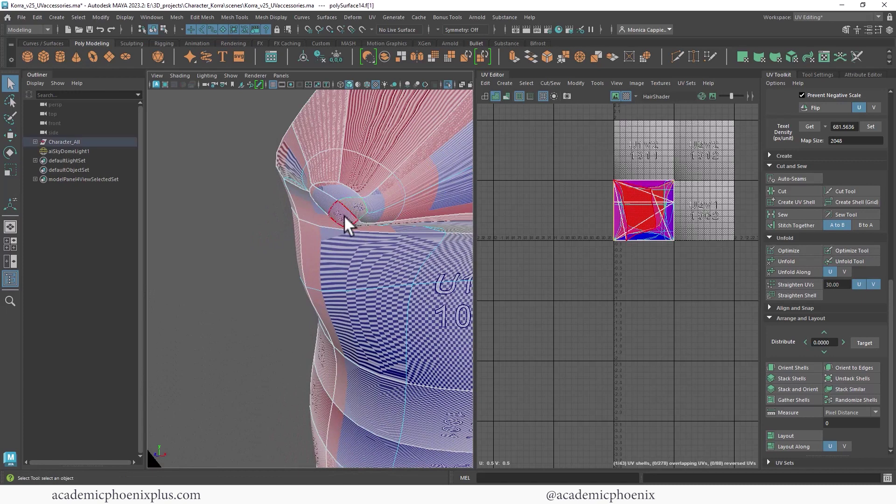
pyautogui.keyDown('shift'); pyautogui.click(328, 201); pyautogui.keyUp('shift')
pyautogui.keyDown('shift'); pyautogui.click(337, 195); pyautogui.keyUp('shift')
pyautogui.press('Delete')
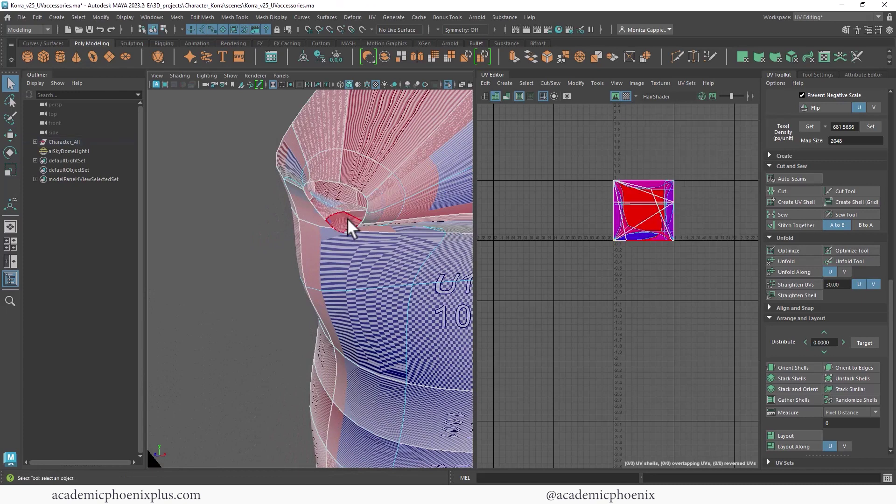
# Step: Apply a cylindrical UV projection to the whole ponytail mesh
pyautogui.keyDown('alt'); pyautogui.moveTo(436, 259); pyautogui.dragTo(324, 256, button='right'); pyautogui.keyUp('alt')
pyautogui.keyDown('alt'); pyautogui.moveTo(324, 256); pyautogui.dragTo(327, 200, button='middle'); pyautogui.keyUp('alt')
pyautogui.keyDown('alt'); pyautogui.moveTo(327, 200); pyautogui.dragTo(351, 219); pyautogui.keyUp('alt')
pyautogui.moveTo(351, 220); pyautogui.dragTo(374, 187, button='right')
pyautogui.click(372, 17)
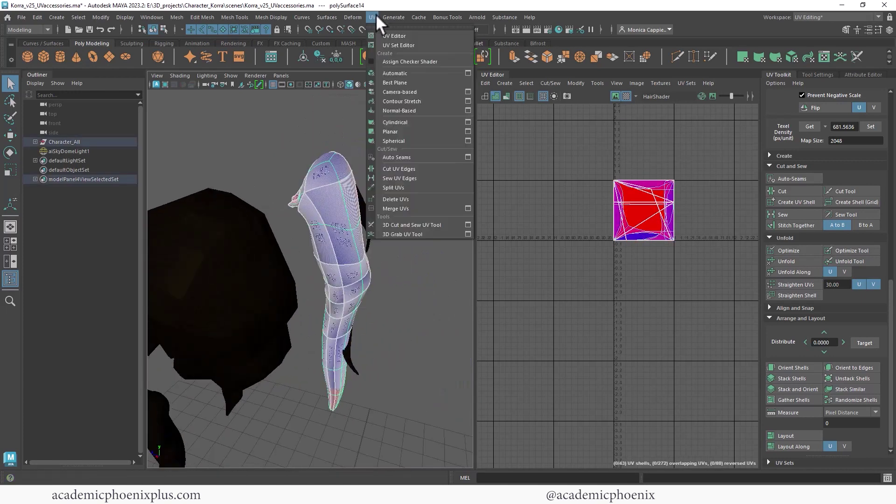
pyautogui.click(397, 122)
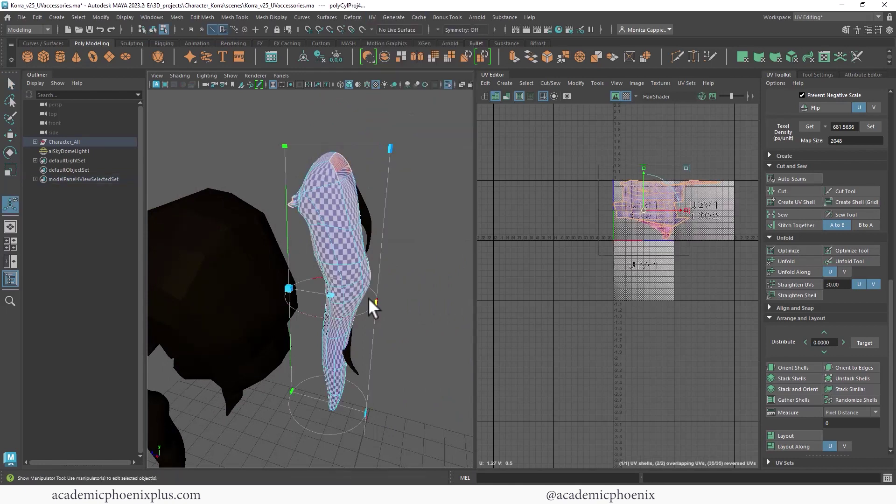
# Step: Rotate the ponytail's cylindrical projection about its vertical axis so the seam runs down the side facing the head
pyautogui.moveTo(368, 305)
pyautogui.keyDown('alt'); pyautogui.mouseDown()
pyautogui.moveTo(355, 363)
pyautogui.moveTo(352, 301)
pyautogui.mouseUp(); pyautogui.keyUp('alt')
pyautogui.scroll(5, 352, 300)
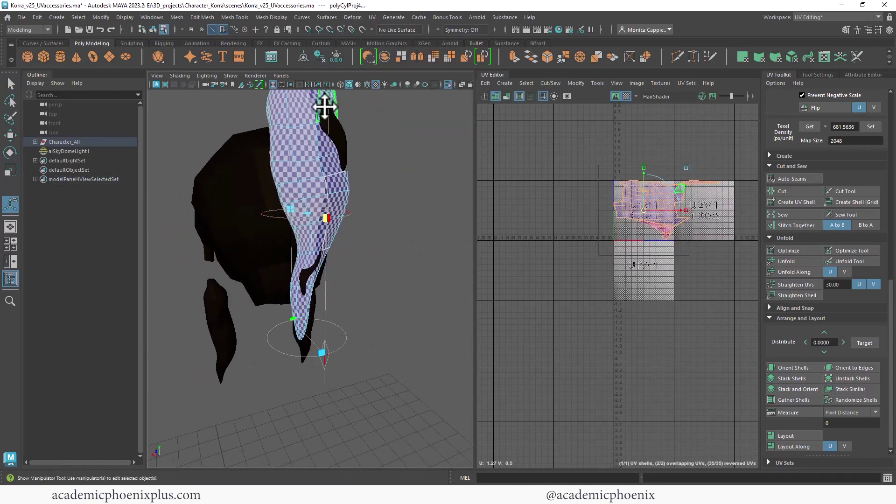
pyautogui.keyDown('alt'); pyautogui.moveTo(401, 347); pyautogui.dragTo(462, 348); pyautogui.keyUp('alt')
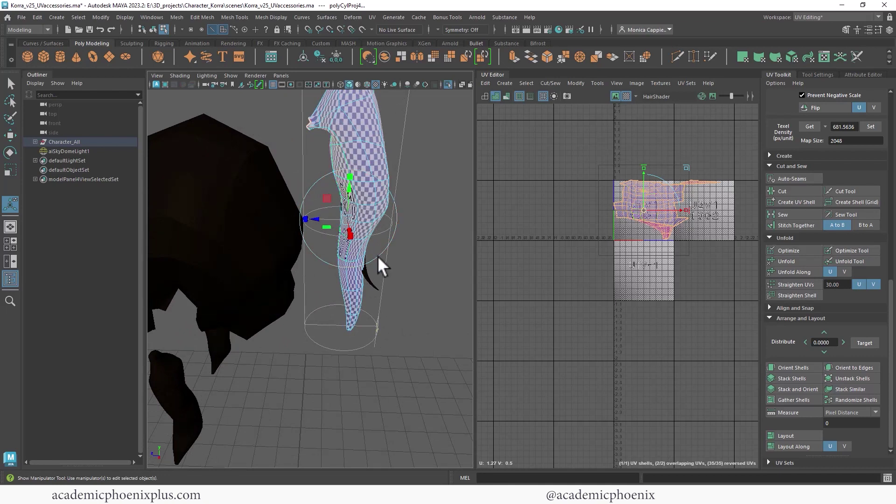
pyautogui.press('e')
pyautogui.moveTo(379, 235); pyautogui.dragTo(300, 233)
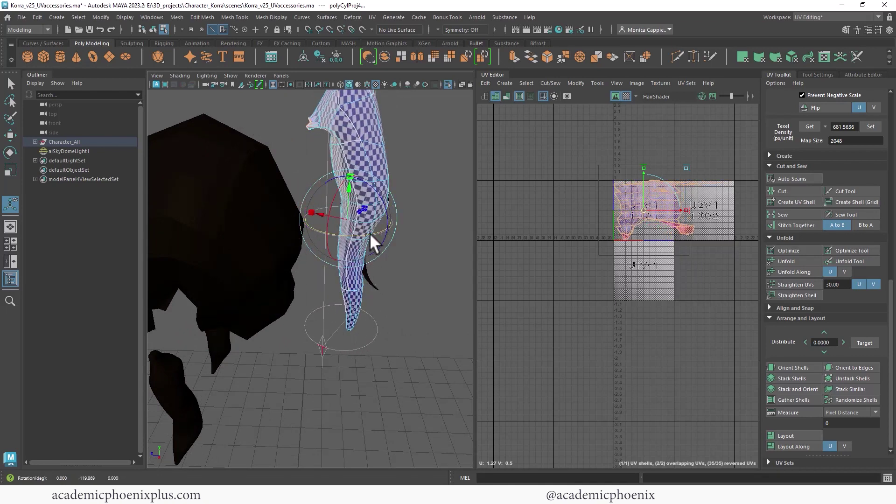
pyautogui.moveTo(370, 234); pyautogui.dragTo(420, 190)
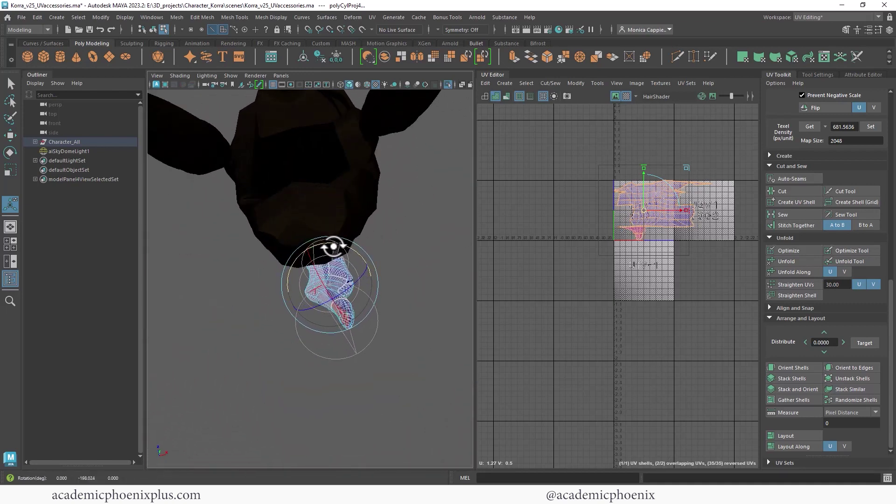
pyautogui.moveTo(341, 248)
pyautogui.mouseDown()
pyautogui.moveTo(330, 283)
pyautogui.moveTo(334, 270)
pyautogui.mouseUp()
pyautogui.keyDown('alt'); pyautogui.moveTo(435, 257); pyautogui.dragTo(499, 292); pyautogui.keyUp('alt')
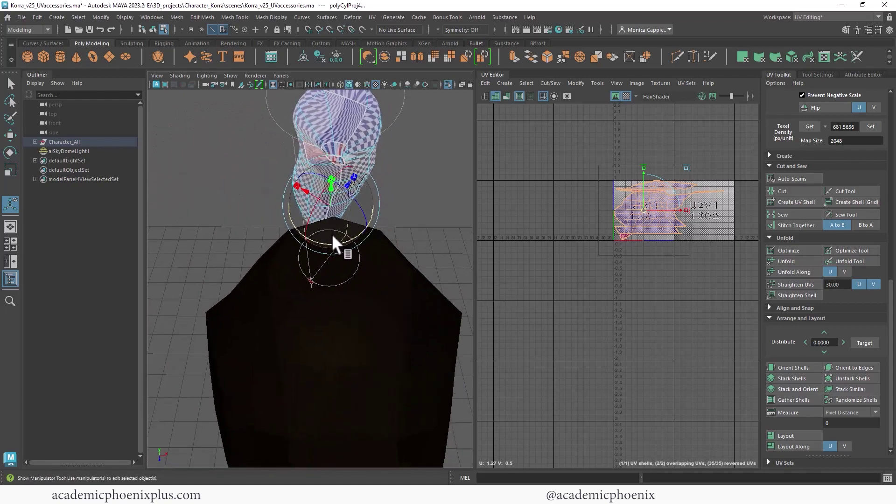
pyautogui.moveTo(332, 234); pyautogui.dragTo(322, 206)
# Step: Move the ponytail's projected UV shell down and to the right, below the 0–1 UV tile
pyautogui.keyDown('alt'); pyautogui.moveTo(618, 214); pyautogui.dragTo(519, 253, button='middle'); pyautogui.keyUp('alt')
pyautogui.keyDown('alt'); pyautogui.moveTo(528, 250); pyautogui.dragTo(726, 252, button='right'); pyautogui.keyUp('alt')
pyautogui.keyDown('alt'); pyautogui.moveTo(617, 237); pyautogui.dragTo(663, 229, button='middle'); pyautogui.keyUp('alt')
pyautogui.moveTo(626, 236)
pyautogui.mouseDown(button='right')
pyautogui.moveTo(639, 232)
pyautogui.moveTo(628, 234)
pyautogui.mouseUp(button='right')
pyautogui.click(648, 222)
pyautogui.scroll(-3, 648, 223)
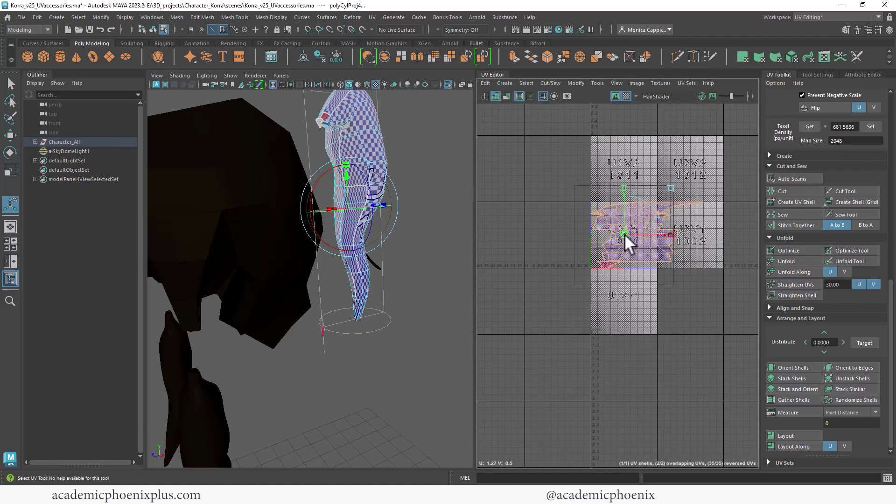
pyautogui.moveTo(625, 234); pyautogui.dragTo(661, 305)
pyautogui.keyDown('alt'); pyautogui.moveTo(656, 272); pyautogui.dragTo(573, 226, button='middle'); pyautogui.keyUp('alt')
# Step: Select all faces of the ponytail's UV shell and unfold it
pyautogui.moveTo(364, 159); pyautogui.dragTo(410, 145, button='right')
pyautogui.keyDown('alt'); pyautogui.moveTo(620, 203); pyautogui.dragTo(715, 238, button='right'); pyautogui.keyUp('alt')
pyautogui.keyDown('alt'); pyautogui.moveTo(565, 287); pyautogui.dragTo(621, 224, button='middle'); pyautogui.keyUp('alt')
pyautogui.moveTo(622, 226); pyautogui.dragTo(566, 242, button='right')
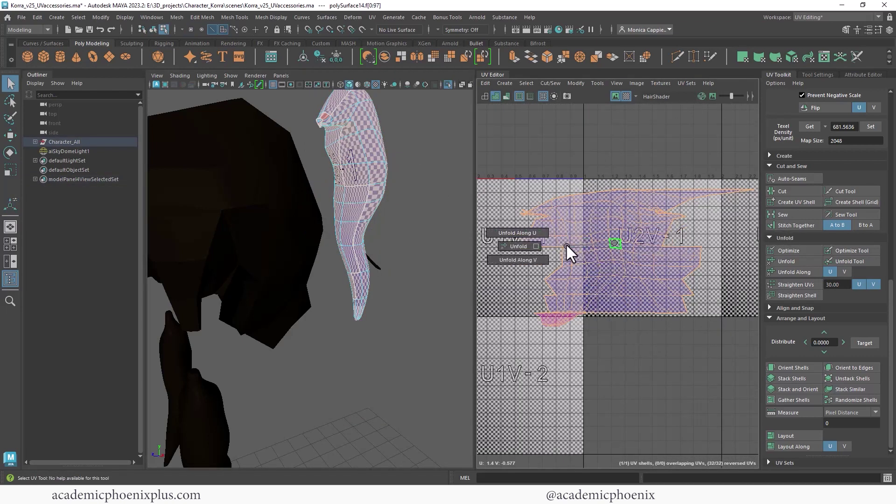
pyautogui.keyDown('alt'); pyautogui.moveTo(582, 205); pyautogui.dragTo(609, 262, button='middle'); pyautogui.keyUp('alt')
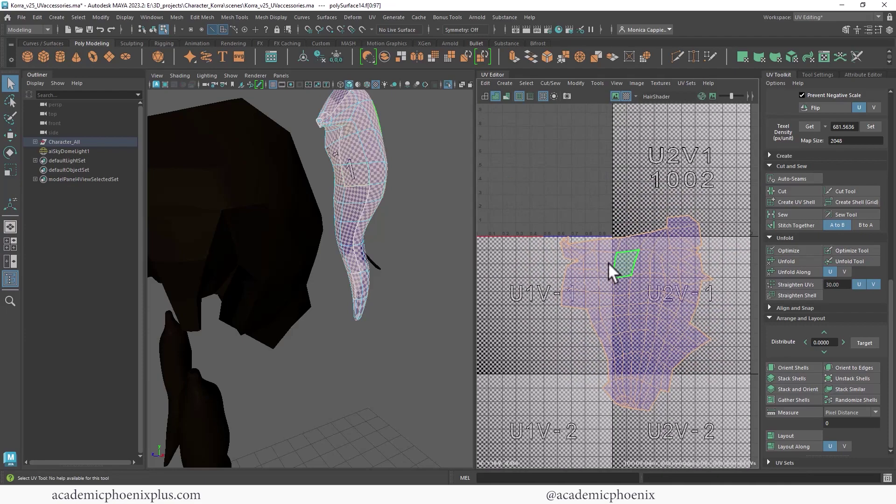
pyautogui.keyDown('alt'); pyautogui.moveTo(609, 265); pyautogui.dragTo(686, 256, button='right'); pyautogui.keyUp('alt')
pyautogui.keyDown('alt'); pyautogui.moveTo(644, 279); pyautogui.dragTo(619, 193, button='middle'); pyautogui.keyUp('alt')
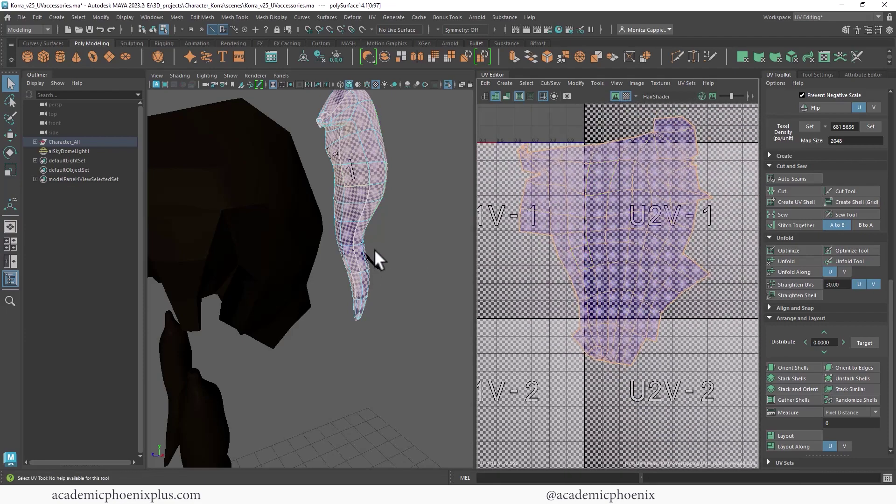
# Step: Cut the flap jutting out of one side of the ponytail's shell and sew it onto the opposite border
pyautogui.keyDown('alt'); pyautogui.moveTo(376, 252); pyautogui.dragTo(348, 196); pyautogui.keyUp('alt')
pyautogui.click(347, 196)
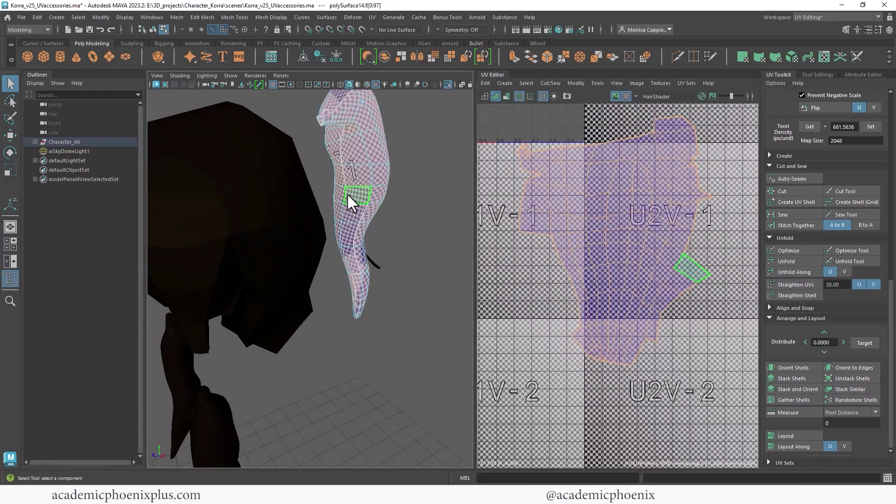
pyautogui.moveTo(348, 193); pyautogui.dragTo(339, 163, button='right')
pyautogui.click(346, 195)
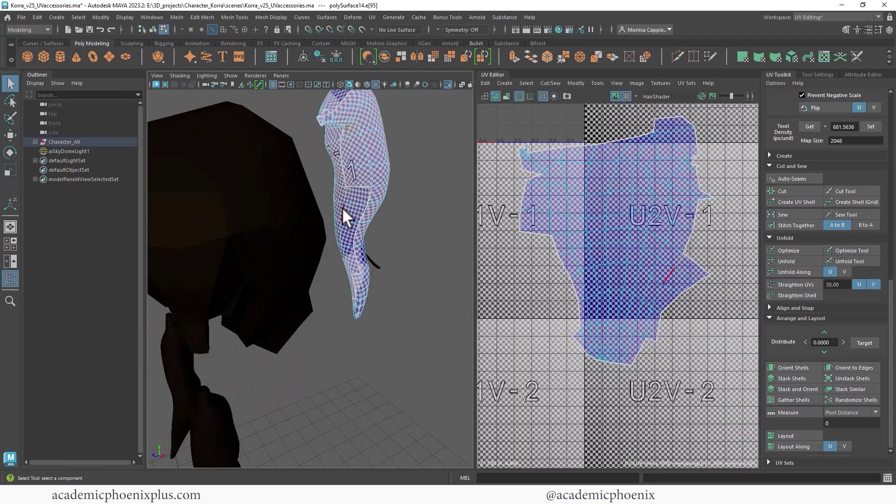
pyautogui.click(341, 208)
pyautogui.keyDown('shift'); pyautogui.moveTo(672, 251); pyautogui.dragTo(638, 268, button='right'); pyautogui.keyUp('shift')
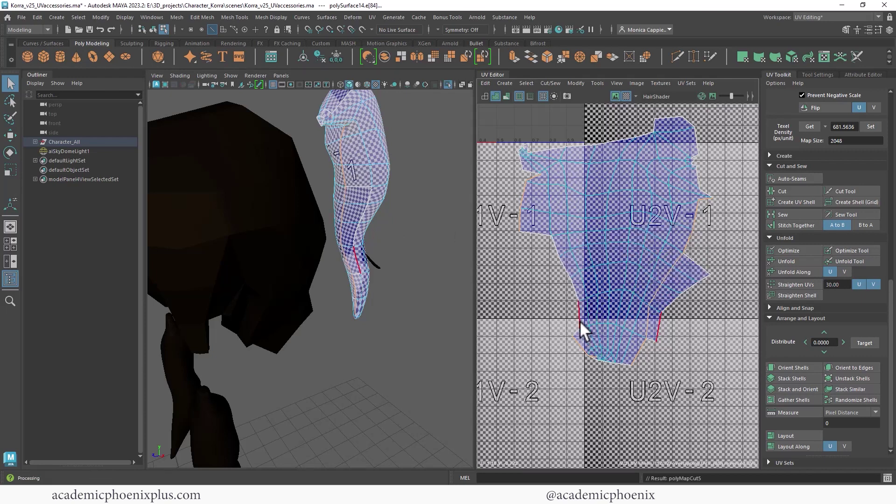
pyautogui.click(542, 232)
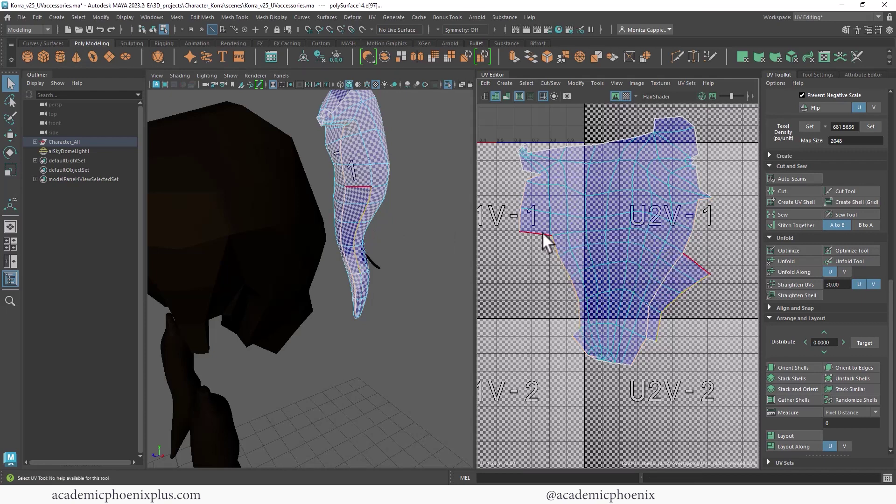
pyautogui.keyDown('shift'); pyautogui.moveTo(565, 241); pyautogui.dragTo(574, 257, button='right'); pyautogui.keyUp('shift')
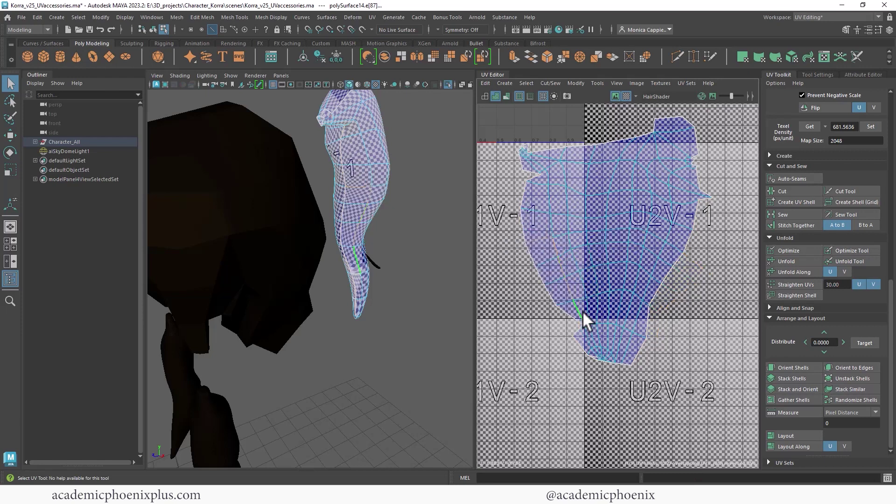
# Step: Select the ponytail's complete shell and unfold it again with the flap in its new place
pyautogui.press('F11')
pyautogui.click(636, 237)
pyautogui.doubleClick(636, 235)
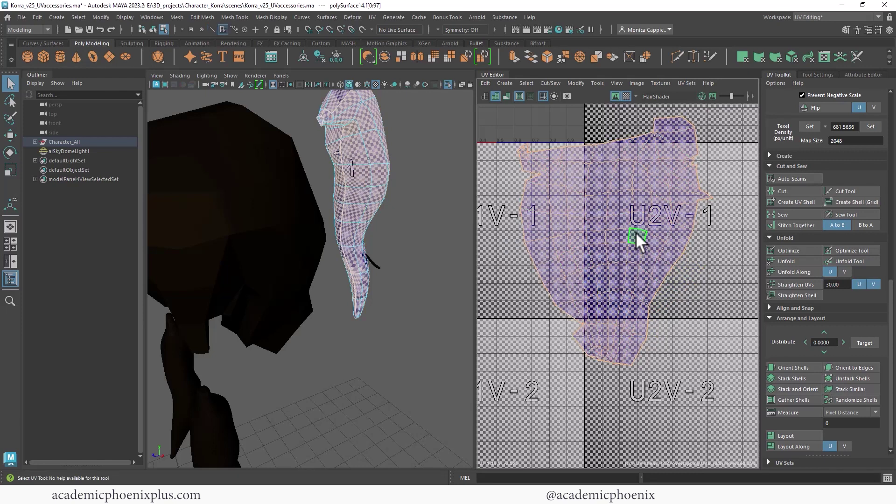
pyautogui.keyDown('shift'); pyautogui.moveTo(636, 232); pyautogui.dragTo(529, 229, button='right'); pyautogui.keyUp('shift')
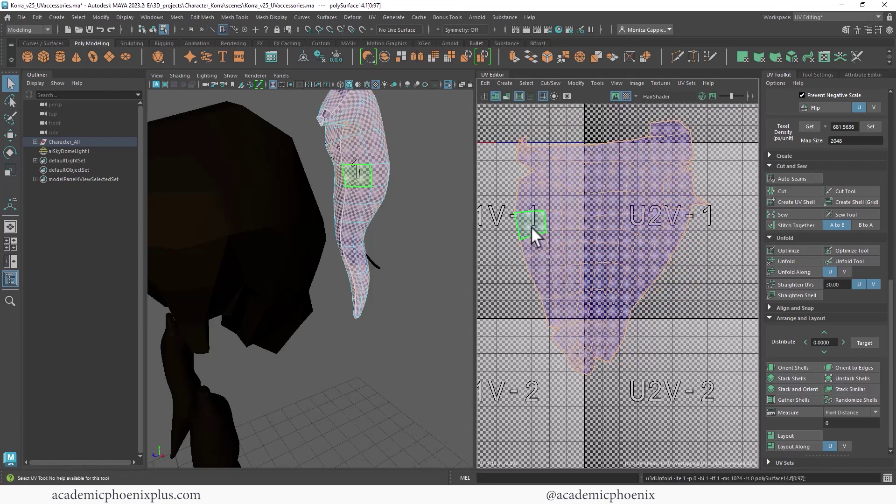
# Step: Sew the small open edge on the border near the lower tip of the ponytail's shell
pyautogui.keyDown('alt'); pyautogui.moveTo(397, 205); pyautogui.dragTo(348, 281); pyautogui.keyUp('alt')
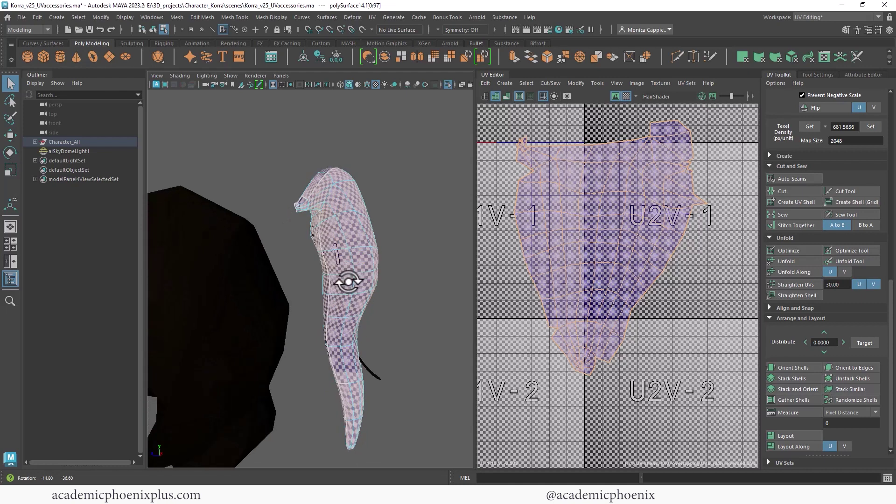
pyautogui.moveTo(564, 329); pyautogui.dragTo(555, 294, button='right')
pyautogui.click(553, 330)
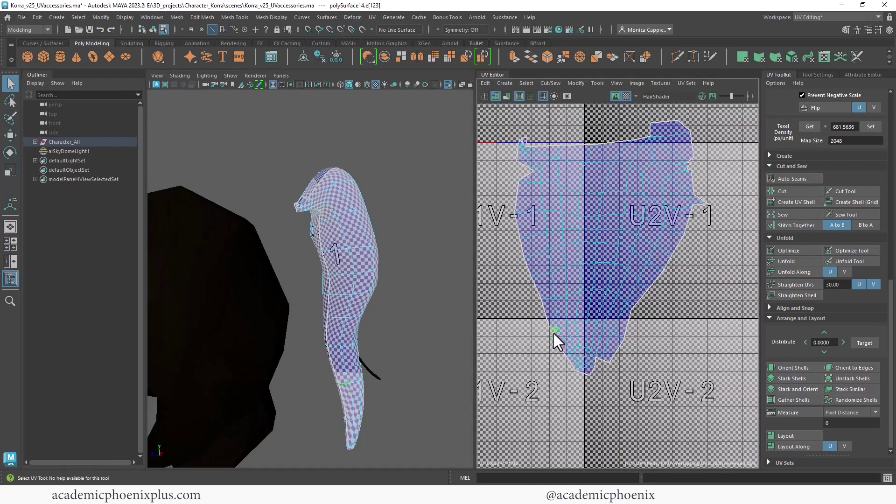
pyautogui.keyDown('shift'); pyautogui.moveTo(553, 333); pyautogui.dragTo(599, 318, button='right'); pyautogui.keyUp('shift')
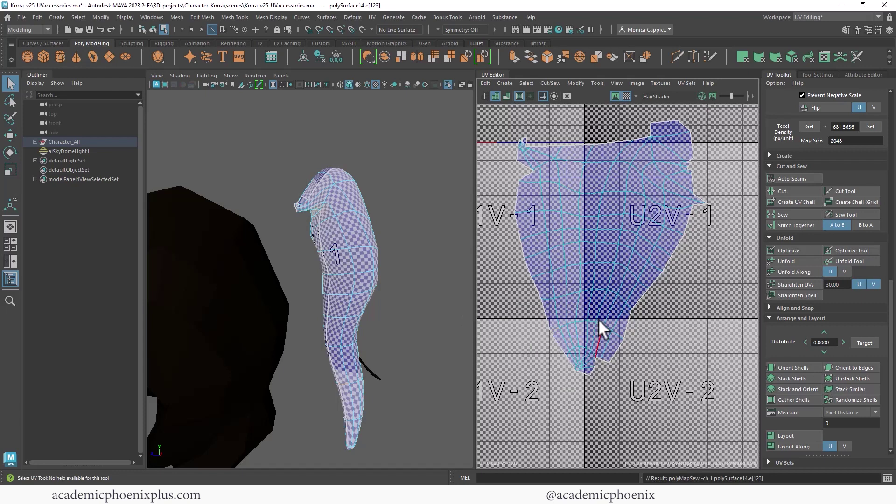
# Step: Hide the checker pattern and sew the open seam loop around the top end of the ponytail
pyautogui.click(627, 97)
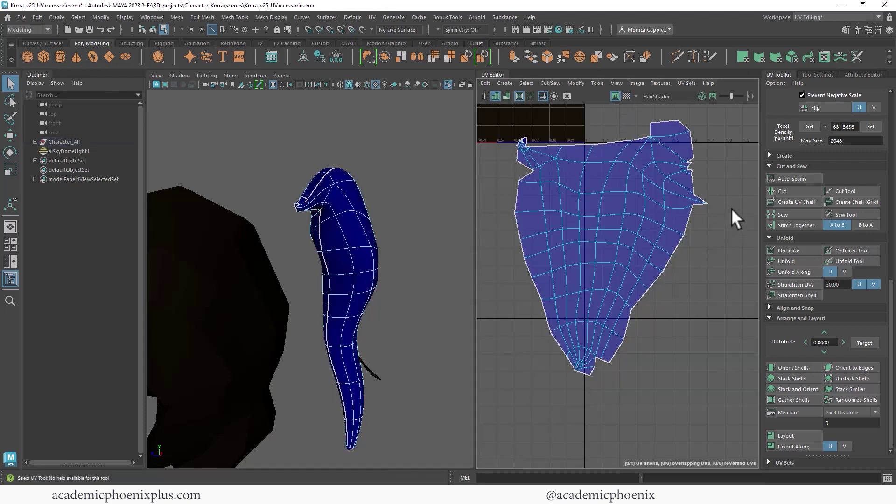
pyautogui.moveTo(348, 232)
pyautogui.keyDown('alt'); pyautogui.mouseDown()
pyautogui.moveTo(360, 254)
pyautogui.moveTo(353, 236)
pyautogui.mouseUp(); pyautogui.keyUp('alt')
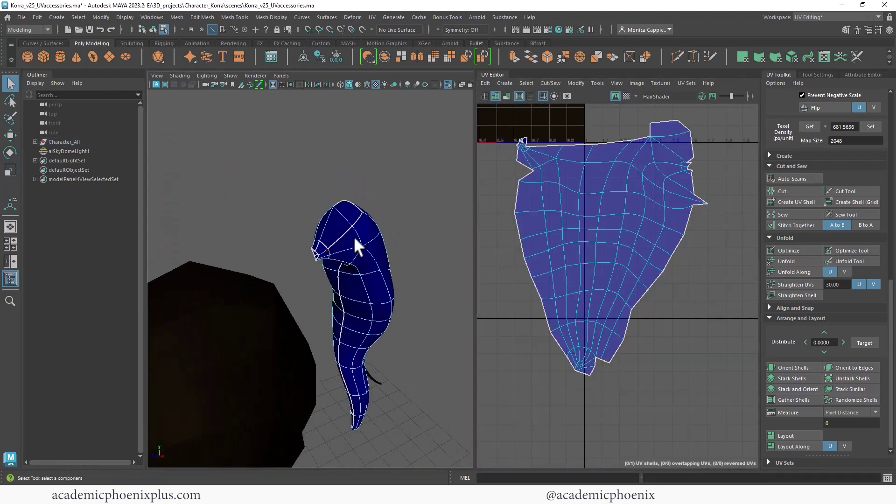
pyautogui.keyDown('alt'); pyautogui.moveTo(354, 236); pyautogui.dragTo(355, 264, button='right'); pyautogui.keyUp('alt')
pyautogui.keyDown('alt'); pyautogui.moveTo(355, 264); pyautogui.dragTo(408, 282); pyautogui.keyUp('alt')
pyautogui.keyDown('alt'); pyautogui.moveTo(408, 282); pyautogui.dragTo(316, 282, button='middle'); pyautogui.keyUp('alt')
pyautogui.keyDown('alt'); pyautogui.moveTo(316, 282); pyautogui.dragTo(340, 245); pyautogui.keyUp('alt')
pyautogui.keyDown('alt'); pyautogui.moveTo(306, 243); pyautogui.dragTo(280, 294); pyautogui.keyUp('alt')
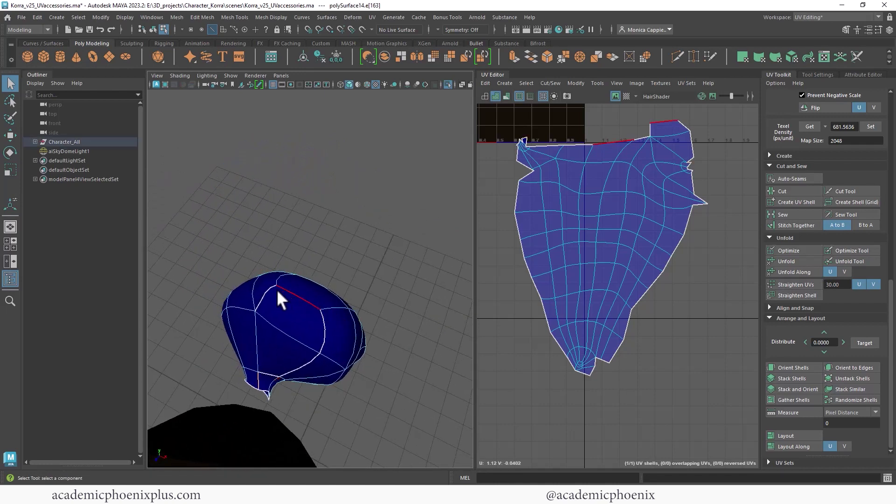
pyautogui.click(299, 295)
pyautogui.keyDown('shift'); pyautogui.doubleClick(271, 376); pyautogui.keyUp('shift')
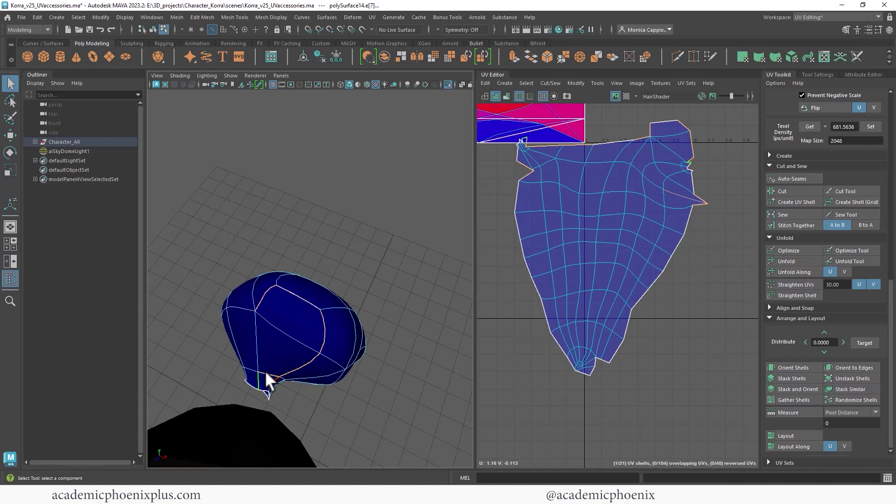
# Step: Select the ponytail's complete UV shell and unfold it with the top seam sewn
pyautogui.keyDown('alt'); pyautogui.moveTo(627, 183); pyautogui.dragTo(567, 188, button='right'); pyautogui.keyUp('alt')
pyautogui.keyDown('alt'); pyautogui.moveTo(588, 173); pyautogui.dragTo(587, 258, button='middle'); pyautogui.keyUp('alt')
pyautogui.keyDown('shift'); pyautogui.moveTo(587, 259); pyautogui.dragTo(495, 285, button='right'); pyautogui.keyUp('shift')
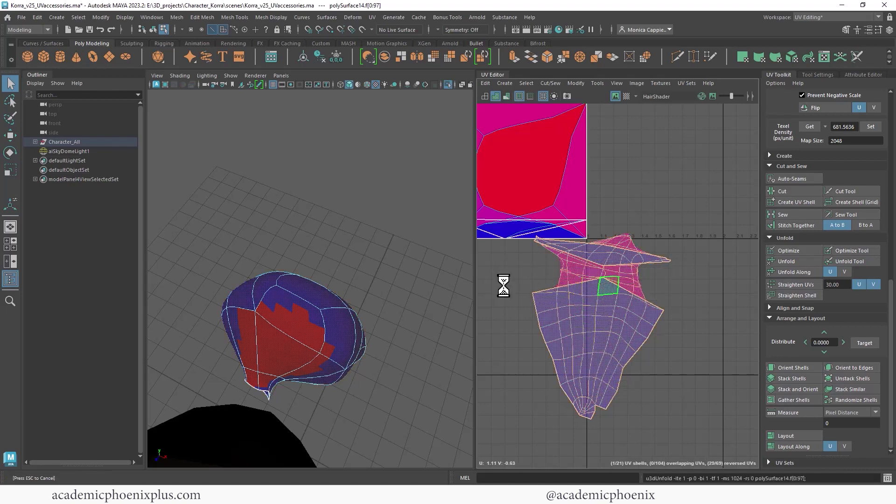
pyautogui.click(514, 284)
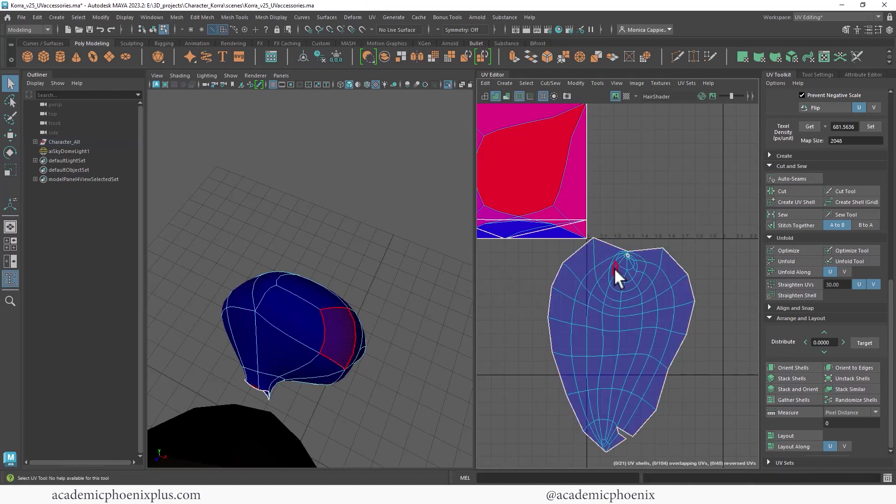
# Step: Turn off the ponytail's smooth preview and examine the small hole near the shell's upper border and its matching area on the model
pyautogui.keyDown('alt'); pyautogui.moveTo(614, 273); pyautogui.dragTo(873, 271, button='right'); pyautogui.keyUp('alt')
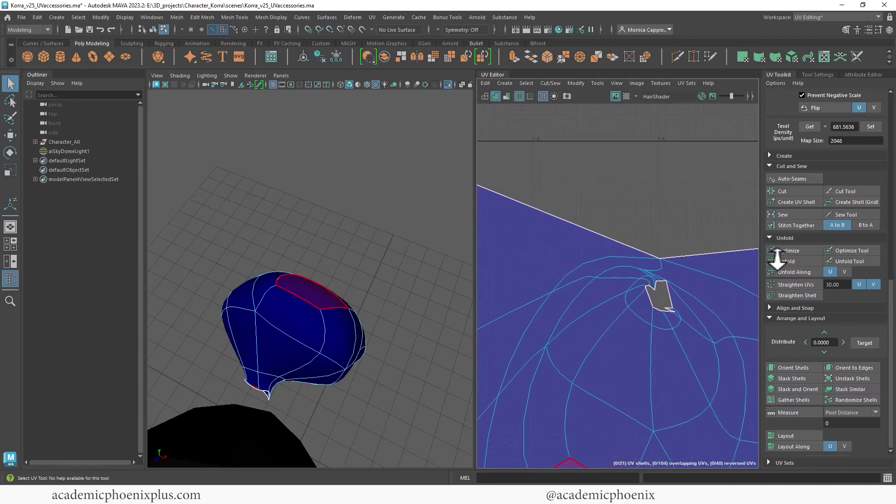
pyautogui.scroll(3, 682, 281)
pyautogui.press('1')
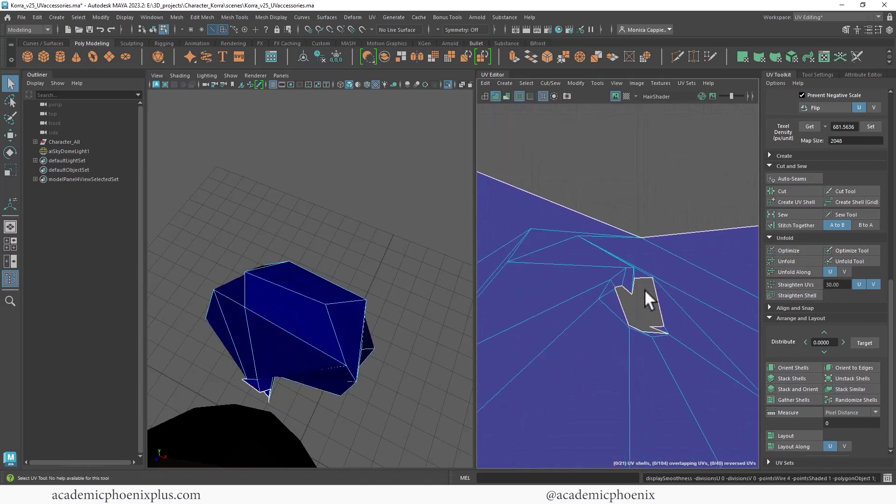
pyautogui.keyDown('alt'); pyautogui.moveTo(645, 290); pyautogui.dragTo(567, 284, button='middle'); pyautogui.keyUp('alt')
pyautogui.keyDown('alt'); pyautogui.moveTo(567, 284); pyautogui.dragTo(659, 276, button='right'); pyautogui.keyUp('alt')
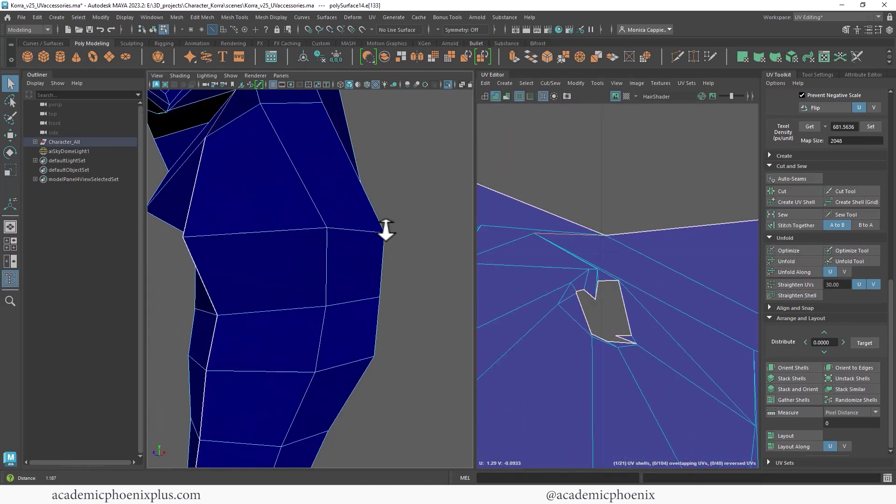
pyautogui.keyDown('alt'); pyautogui.moveTo(386, 230); pyautogui.dragTo(335, 231, button='right'); pyautogui.keyUp('alt')
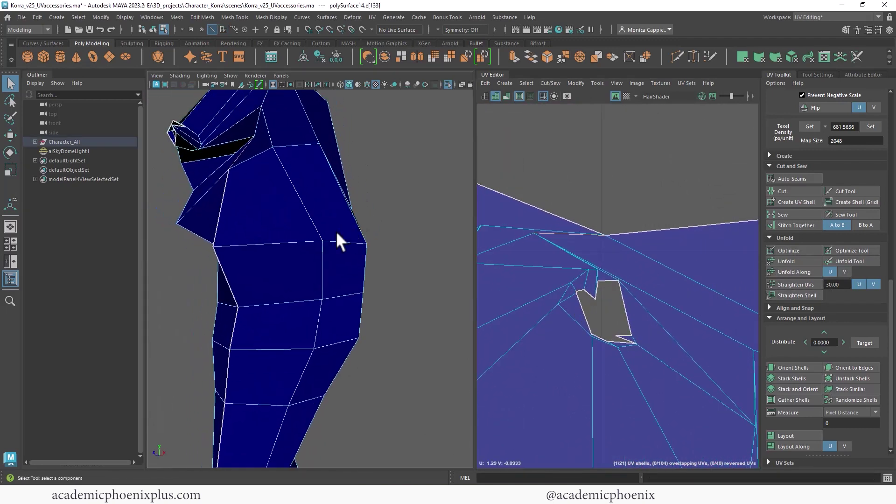
pyautogui.keyDown('shift'); pyautogui.click(223, 200); pyautogui.keyUp('shift')
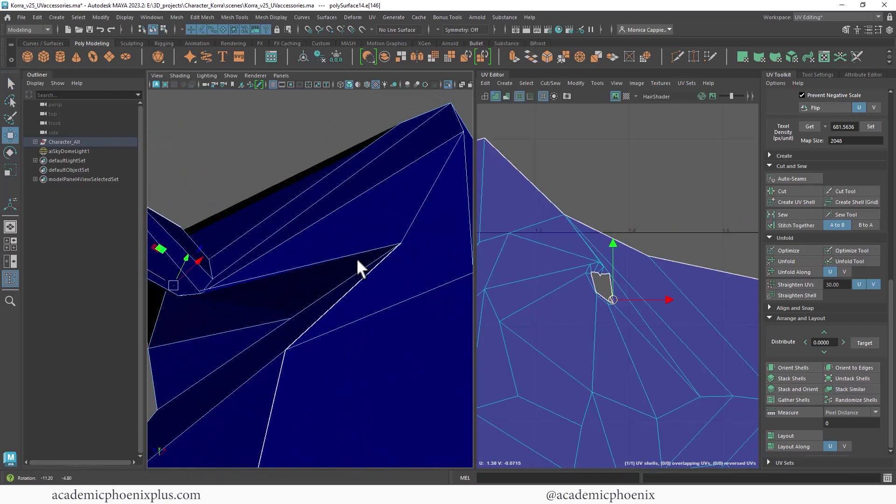
pyautogui.keyDown('alt'); pyautogui.moveTo(357, 257); pyautogui.dragTo(395, 242); pyautogui.keyUp('alt')
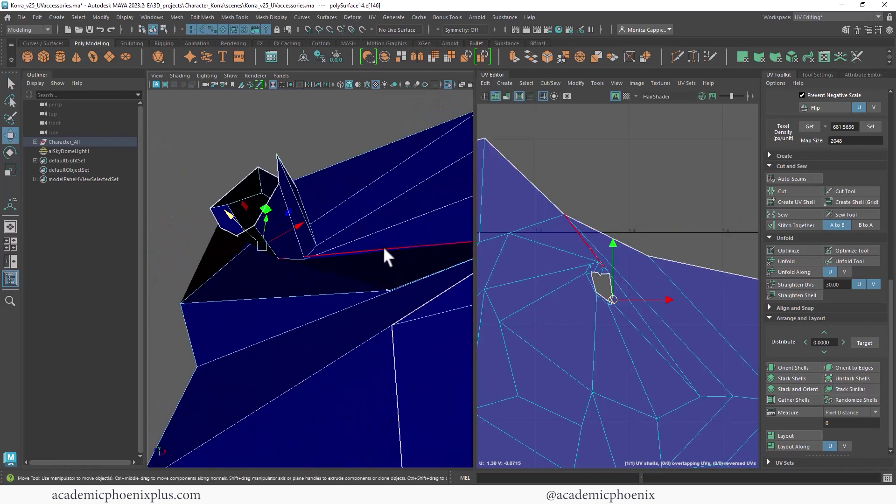
# Step: Cut the edge running from the small opening at the ponytail's root to the outer seam
pyautogui.click(382, 245)
pyautogui.keyDown('alt'); pyautogui.moveTo(316, 267); pyautogui.dragTo(315, 292); pyautogui.keyUp('alt')
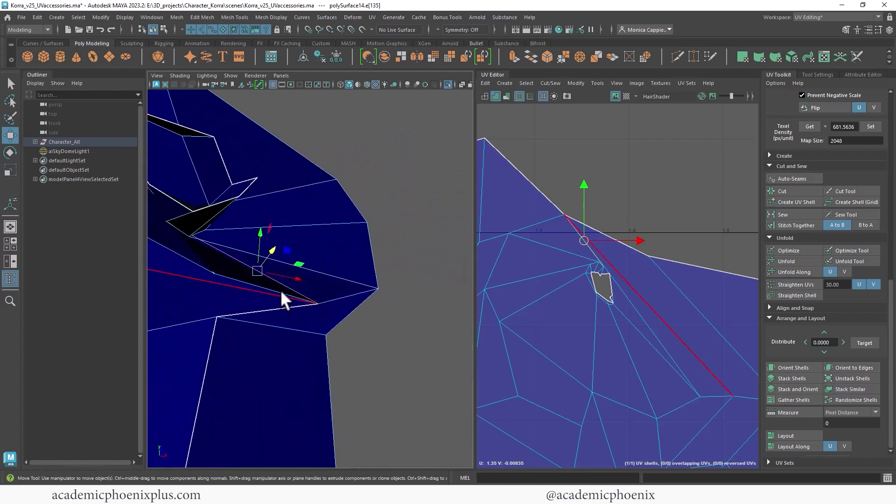
pyautogui.keyDown('alt'); pyautogui.moveTo(259, 279); pyautogui.dragTo(278, 295); pyautogui.keyUp('alt')
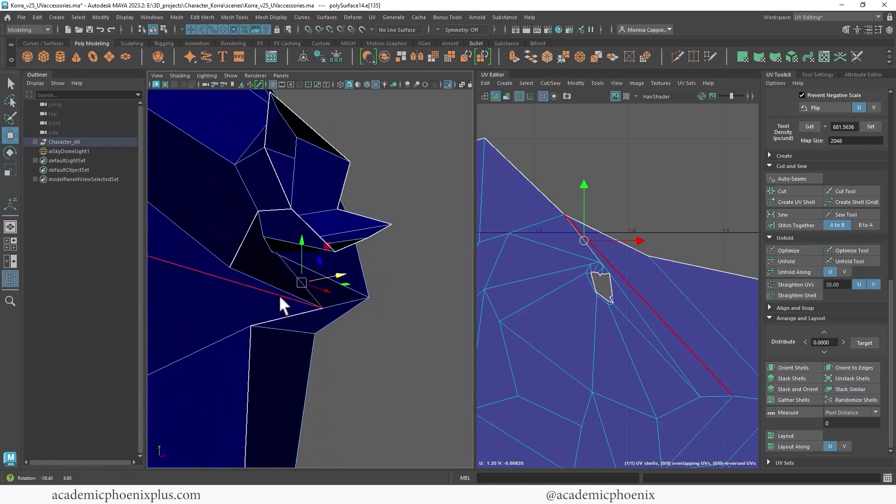
pyautogui.click(259, 276)
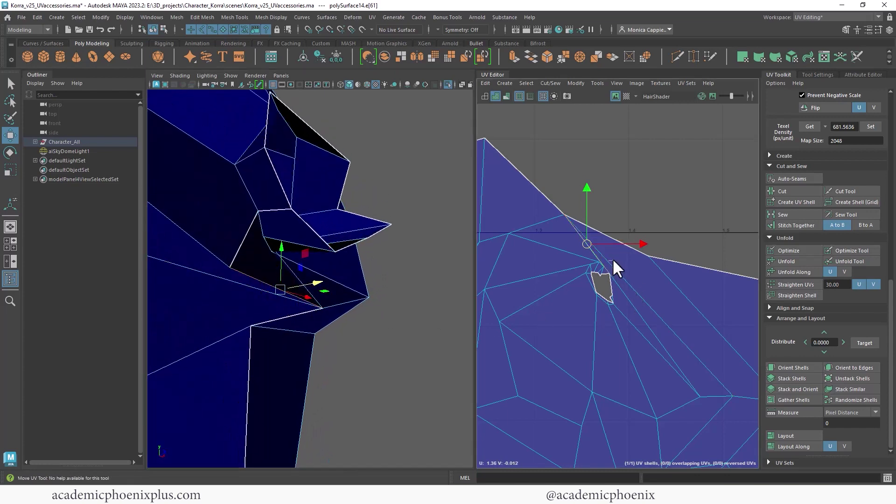
pyautogui.keyDown('shift'); pyautogui.moveTo(609, 260); pyautogui.dragTo(597, 224, button='right'); pyautogui.keyUp('shift')
# Step: Unfold the complete shell with the root cut open and show the checker pattern on the ponytail again
pyautogui.doubleClick(552, 292)
pyautogui.keyDown('alt'); pyautogui.moveTo(603, 251); pyautogui.dragTo(576, 251, button='middle'); pyautogui.keyUp('alt')
pyautogui.moveTo(575, 239); pyautogui.dragTo(549, 246, button='right')
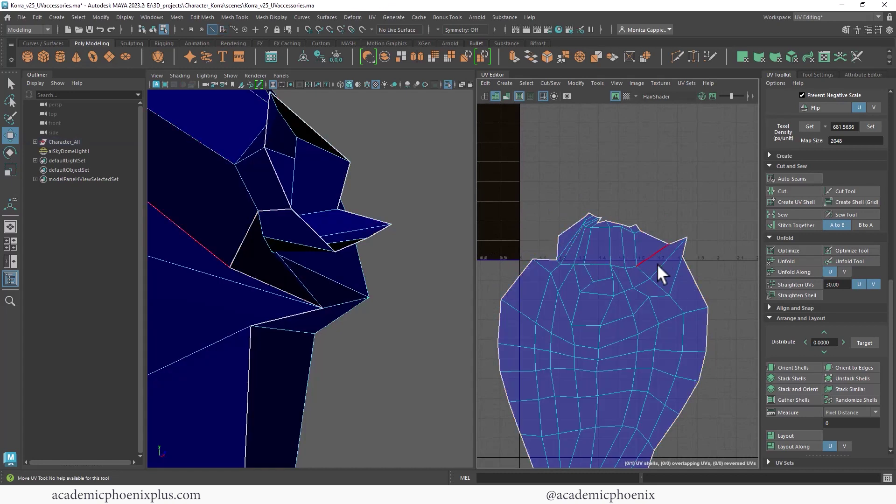
pyautogui.keyDown('alt'); pyautogui.moveTo(649, 264); pyautogui.dragTo(704, 267, button='right'); pyautogui.keyUp('alt')
pyautogui.keyDown('alt'); pyautogui.moveTo(420, 227); pyautogui.dragTo(327, 228, button='right'); pyautogui.keyUp('alt')
pyautogui.click(626, 95)
pyautogui.keyDown('alt'); pyautogui.moveTo(394, 233); pyautogui.dragTo(352, 260); pyautogui.keyUp('alt')
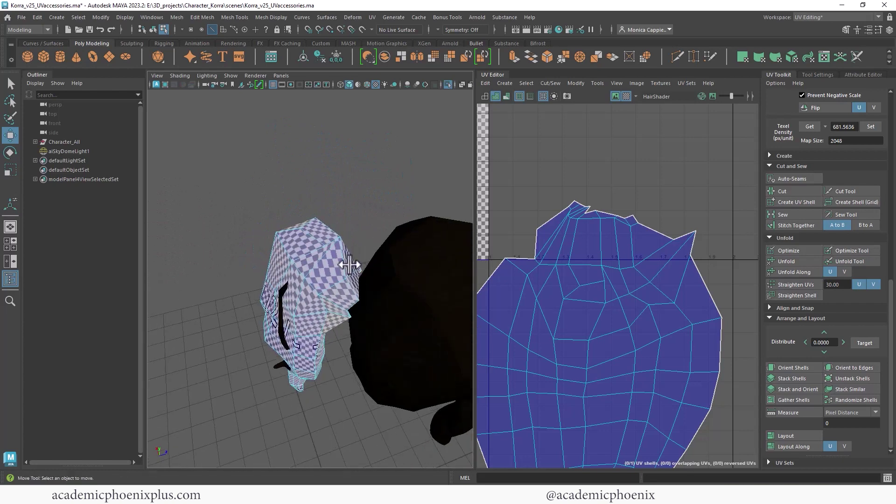
pyautogui.scroll(3, 404, 247)
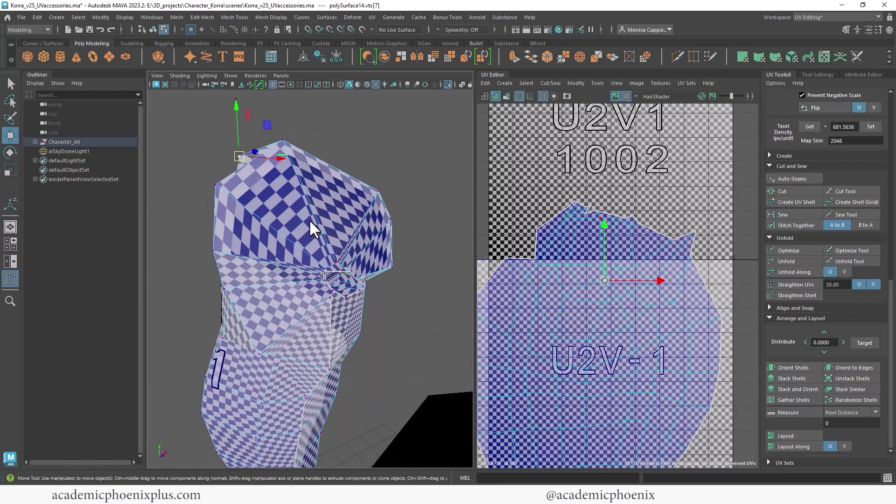
# Step: Try to insert an extra edge loop through the large faces at the top of the ponytail
pyautogui.moveTo(309, 219)
pyautogui.mouseDown(button='right')
pyautogui.moveTo(352, 202)
pyautogui.moveTo(286, 224)
pyautogui.moveTo(300, 206)
pyautogui.mouseUp(button='right')
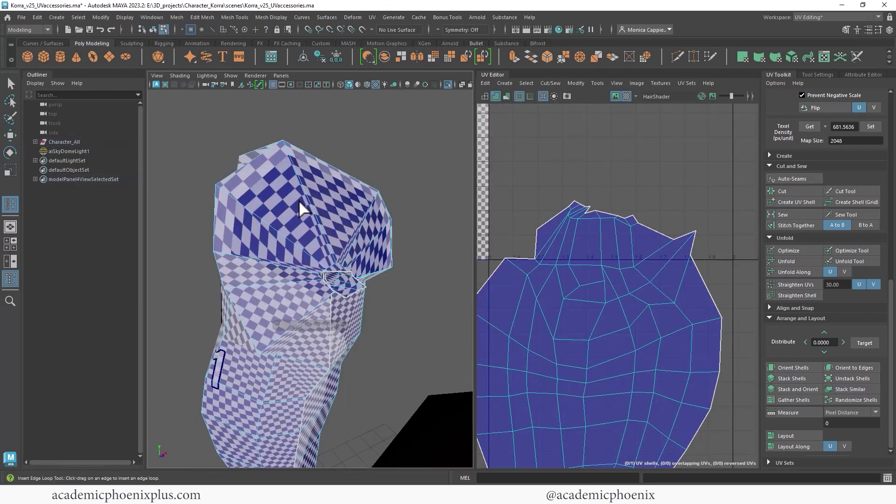
pyautogui.moveTo(294, 183); pyautogui.dragTo(294, 181)
pyautogui.keyDown('alt'); pyautogui.moveTo(308, 218); pyautogui.dragTo(333, 222); pyautogui.keyUp('alt')
pyautogui.click(323, 256)
pyautogui.press('r')
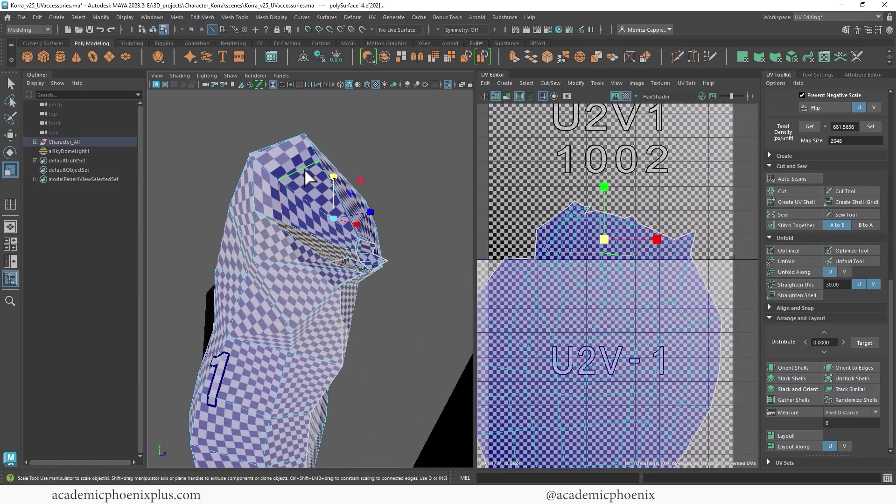
pyautogui.keyDown('alt'); pyautogui.moveTo(296, 196); pyautogui.dragTo(328, 214); pyautogui.keyUp('alt')
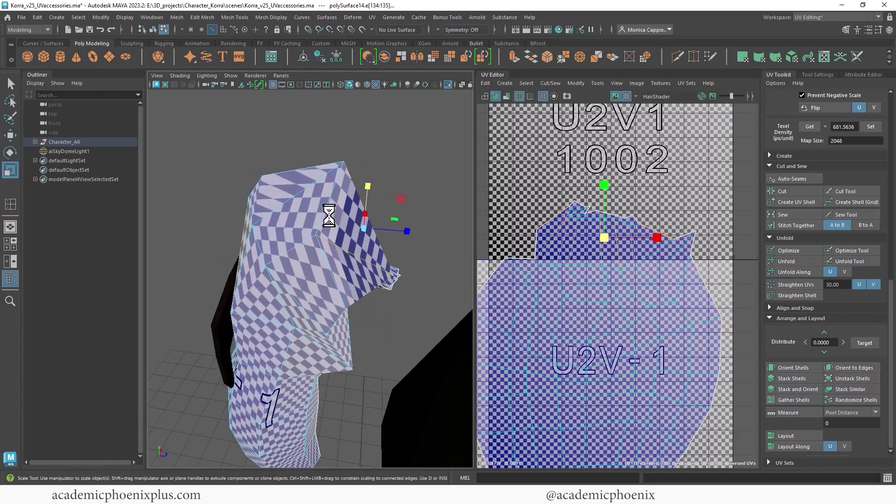
# Step: Select all faces of the ponytail's UV shell and unfold them again
pyautogui.moveTo(323, 210); pyautogui.dragTo(341, 195, button='right')
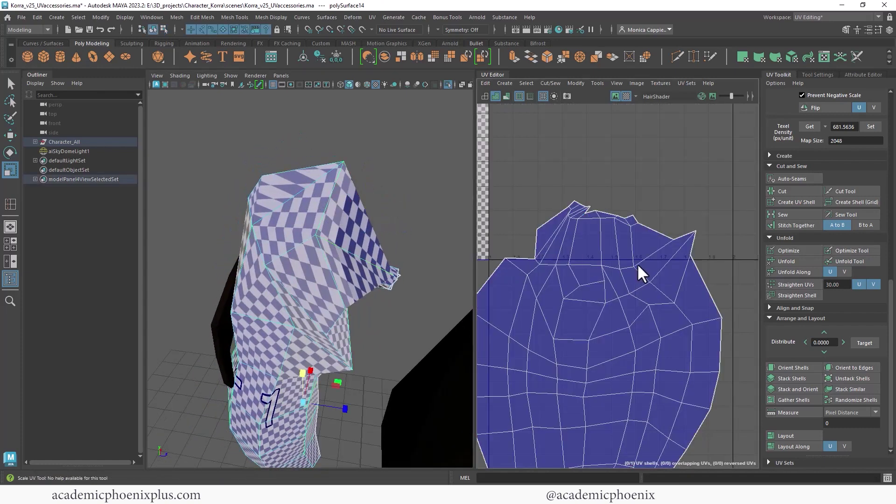
pyautogui.moveTo(639, 263); pyautogui.dragTo(508, 265, button='right')
pyautogui.click(621, 266)
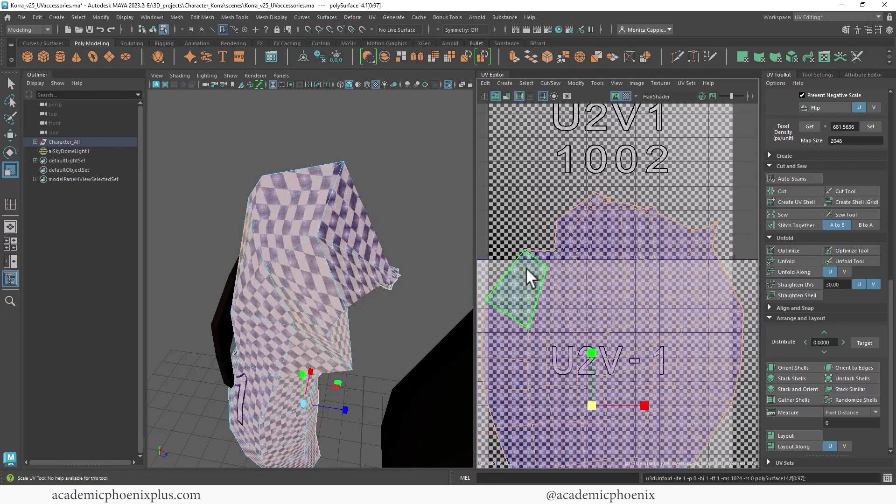
# Step: Examine the checker pattern on the ponytail and its shell's size against the surrounding UV tiles
pyautogui.keyDown('alt'); pyautogui.moveTo(401, 264); pyautogui.dragTo(381, 261); pyautogui.keyUp('alt')
pyautogui.keyDown('alt'); pyautogui.moveTo(381, 261); pyautogui.dragTo(165, 225, button='right'); pyautogui.keyUp('alt')
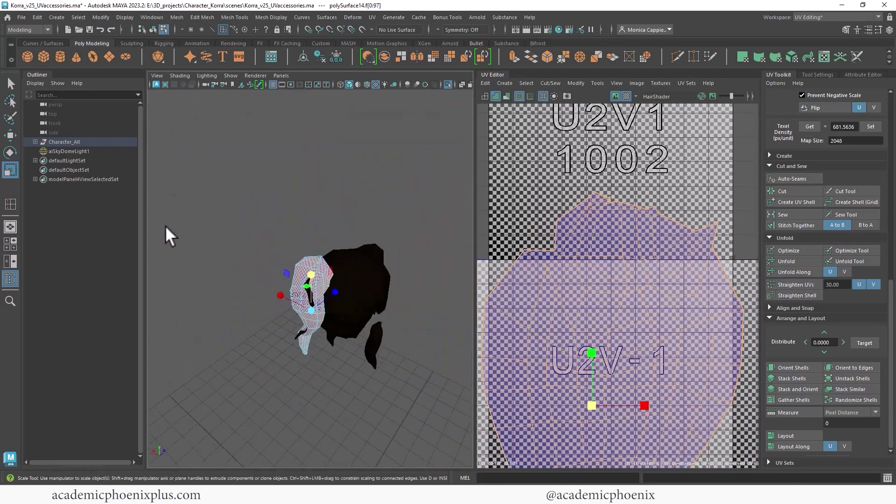
pyautogui.keyDown('alt'); pyautogui.moveTo(165, 225); pyautogui.dragTo(179, 175, button='middle'); pyautogui.keyUp('alt')
pyautogui.keyDown('alt'); pyautogui.moveTo(516, 268); pyautogui.dragTo(438, 261, button='right'); pyautogui.keyUp('alt')
pyautogui.keyDown('alt'); pyautogui.moveTo(498, 282); pyautogui.dragTo(544, 310, button='middle'); pyautogui.keyUp('alt')
pyautogui.keyDown('alt'); pyautogui.moveTo(580, 341); pyautogui.dragTo(466, 285, button='right'); pyautogui.keyUp('alt')
pyautogui.keyDown('alt'); pyautogui.moveTo(470, 292); pyautogui.dragTo(463, 237, button='middle'); pyautogui.keyUp('alt')
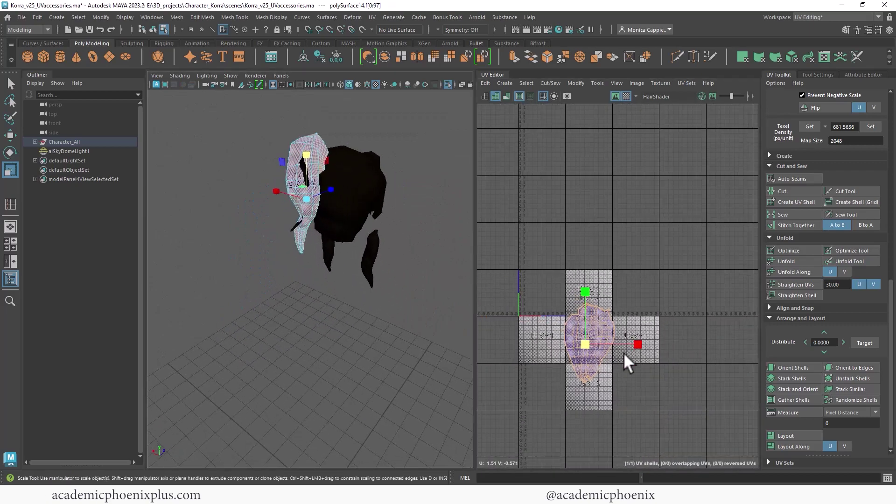
pyautogui.click(624, 352)
pyautogui.press('w')
pyautogui.moveTo(581, 343); pyautogui.dragTo(595, 352)
pyautogui.doubleClick(585, 340)
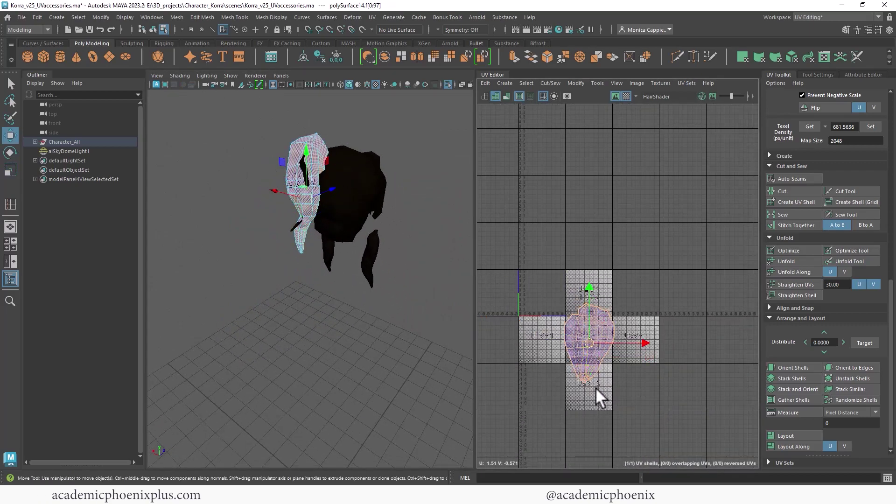
# Step: Inspect the notch near the lower tip of the ponytail's shell and locate its matching seam edges on the model
pyautogui.keyDown('alt'); pyautogui.moveTo(610, 389); pyautogui.dragTo(601, 293, button='middle'); pyautogui.keyUp('alt')
pyautogui.keyDown('alt'); pyautogui.moveTo(589, 293); pyautogui.dragTo(611, 292, button='right'); pyautogui.keyUp('alt')
pyautogui.scroll(6, 610, 292)
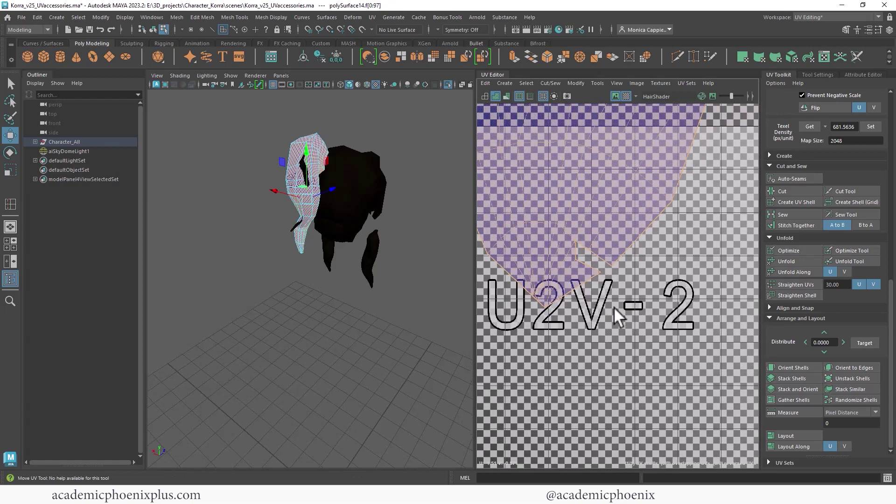
pyautogui.moveTo(582, 243); pyautogui.dragTo(581, 231, button='right')
pyautogui.click(591, 256)
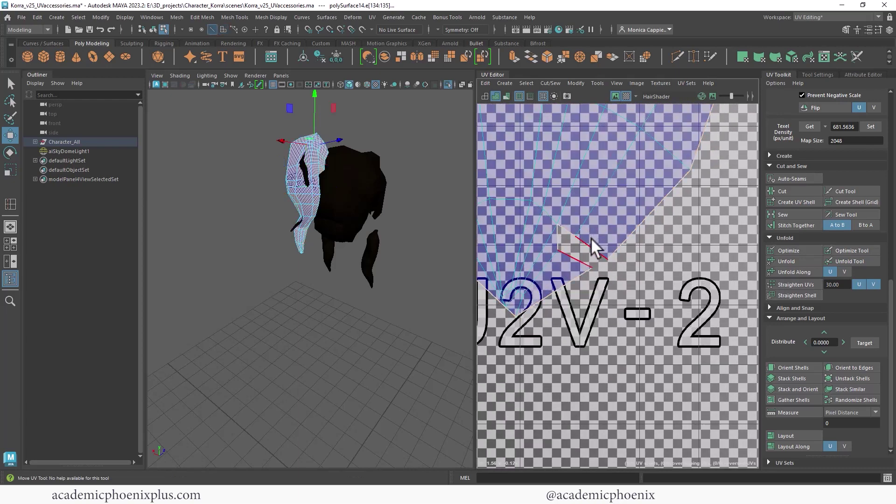
pyautogui.press('f')
pyautogui.keyDown('alt'); pyautogui.moveTo(361, 274); pyautogui.dragTo(212, 285); pyautogui.keyUp('alt')
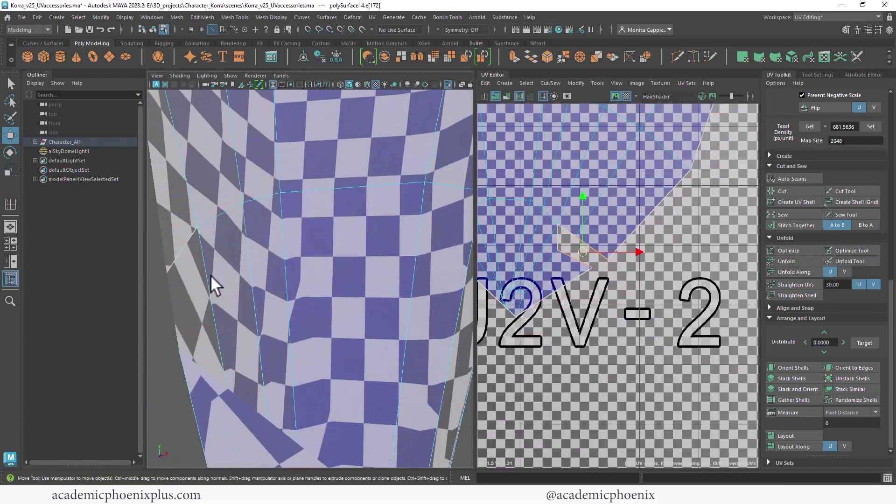
pyautogui.press('f')
pyautogui.keyDown('alt'); pyautogui.moveTo(212, 284); pyautogui.dragTo(318, 264, button='right'); pyautogui.keyUp('alt')
pyautogui.moveTo(322, 276)
pyautogui.keyDown('alt'); pyautogui.mouseDown()
pyautogui.moveTo(309, 273)
pyautogui.moveTo(328, 268)
pyautogui.moveTo(335, 285)
pyautogui.mouseUp(); pyautogui.keyUp('alt')
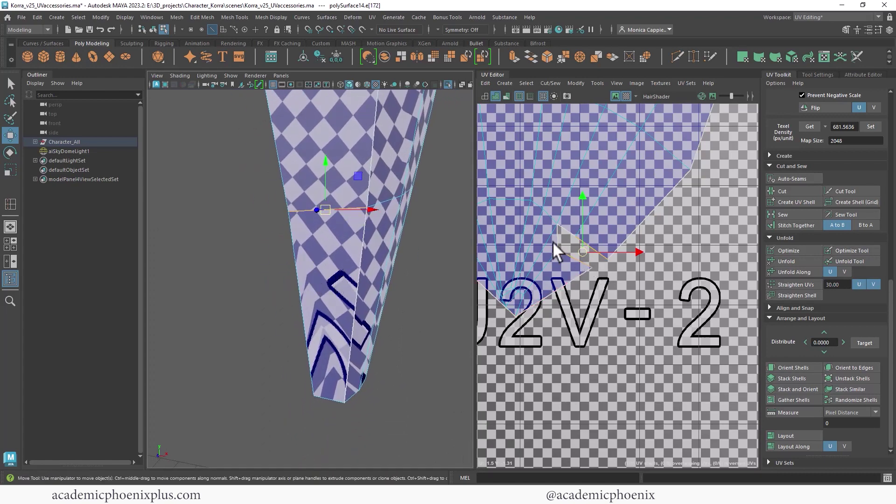
# Step: Try to stitch the notch's open edge together near the shell's lower tip
pyautogui.click(555, 239)
pyautogui.keyDown('shift'); pyautogui.rightClick(572, 235); pyautogui.keyUp('shift')
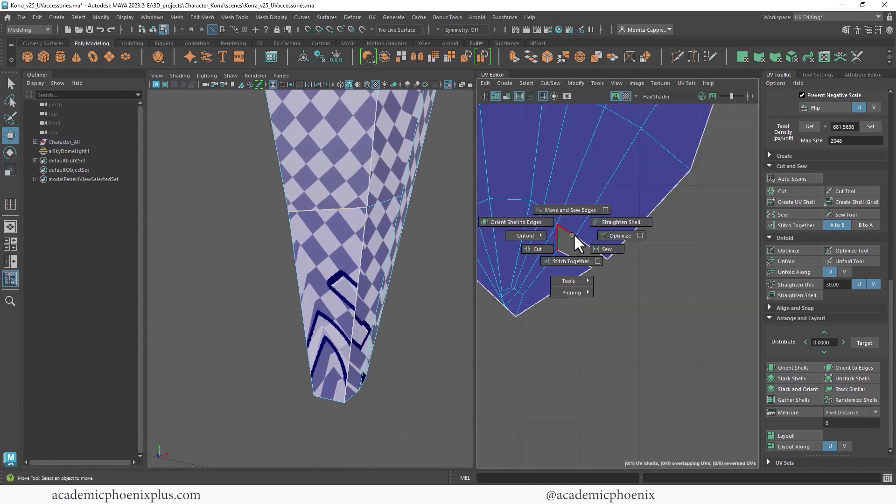
pyautogui.click(568, 261)
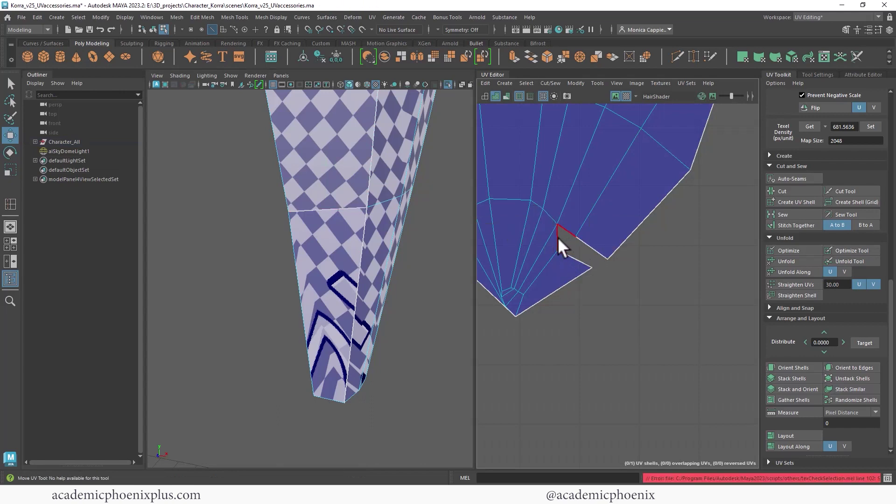
# Step: Sew the two open edges of the notch near the lower tip of the ponytail's shell
pyautogui.click(560, 238)
pyautogui.keyDown('shift'); pyautogui.rightClick(559, 243); pyautogui.keyUp('shift')
pyautogui.click(586, 254)
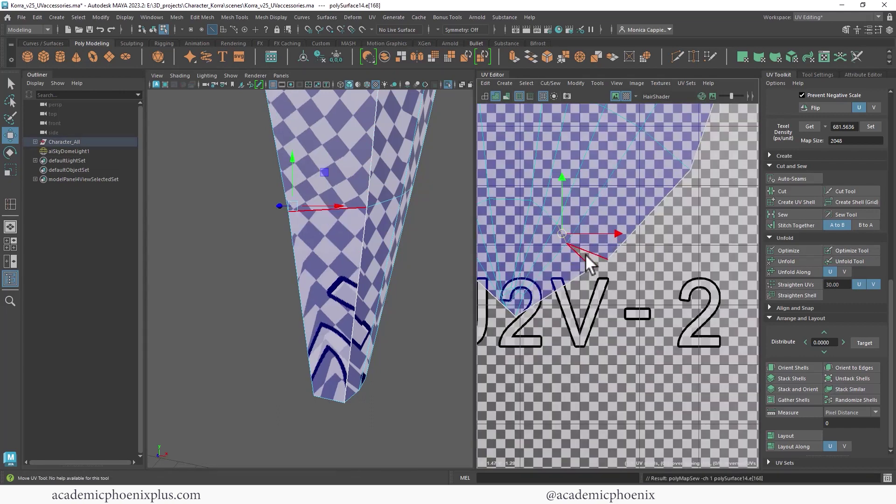
pyautogui.keyDown('shift'); pyautogui.rightClick(576, 256); pyautogui.keyUp('shift')
pyautogui.click(559, 261)
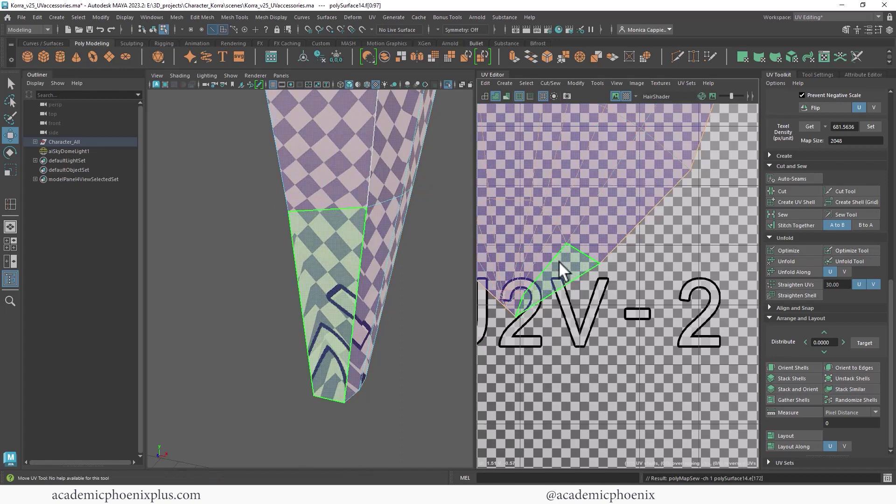
# Step: Unfold the complete ponytail shell with the lower notch closed
pyautogui.keyDown('shift'); pyautogui.moveTo(554, 259); pyautogui.dragTo(495, 260, button='right'); pyautogui.keyUp('shift')
pyautogui.keyDown('alt'); pyautogui.moveTo(626, 243); pyautogui.dragTo(508, 178, button='right'); pyautogui.keyUp('alt')
pyautogui.keyDown('alt'); pyautogui.moveTo(656, 210); pyautogui.dragTo(556, 125, button='right'); pyautogui.keyUp('alt')
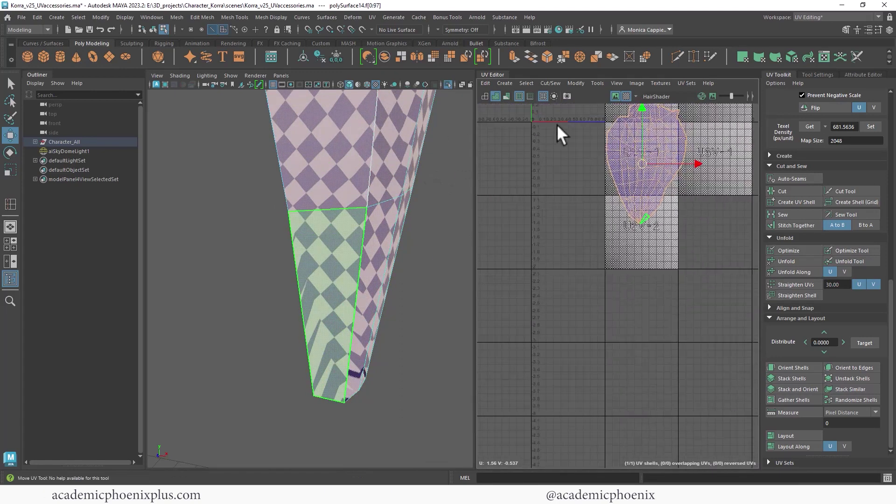
# Step: Scale the ponytail's shell down uniformly to about half size so that it fits inside one UV tile
pyautogui.keyDown('alt'); pyautogui.moveTo(711, 182); pyautogui.dragTo(670, 260, button='middle'); pyautogui.keyUp('alt')
pyautogui.press('r')
pyautogui.moveTo(606, 238); pyautogui.dragTo(568, 254)
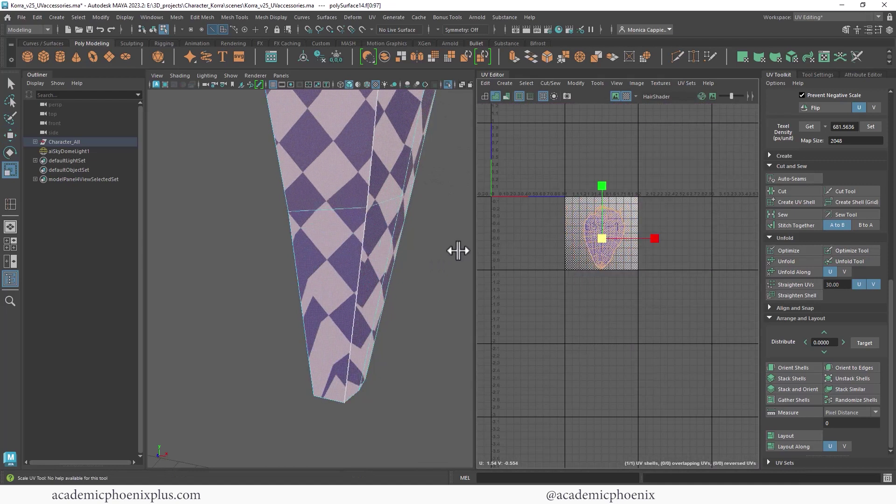
# Step: Return to object mode, then select and frame the small curved strand at the back of the ponytail's upper part
pyautogui.keyDown('alt'); pyautogui.moveTo(458, 250); pyautogui.dragTo(246, 126, button='right'); pyautogui.keyUp('alt')
pyautogui.keyDown('alt'); pyautogui.moveTo(411, 214); pyautogui.dragTo(285, 159, button='right'); pyautogui.keyUp('alt')
pyautogui.keyDown('alt'); pyautogui.moveTo(373, 233); pyautogui.dragTo(314, 256); pyautogui.keyUp('alt')
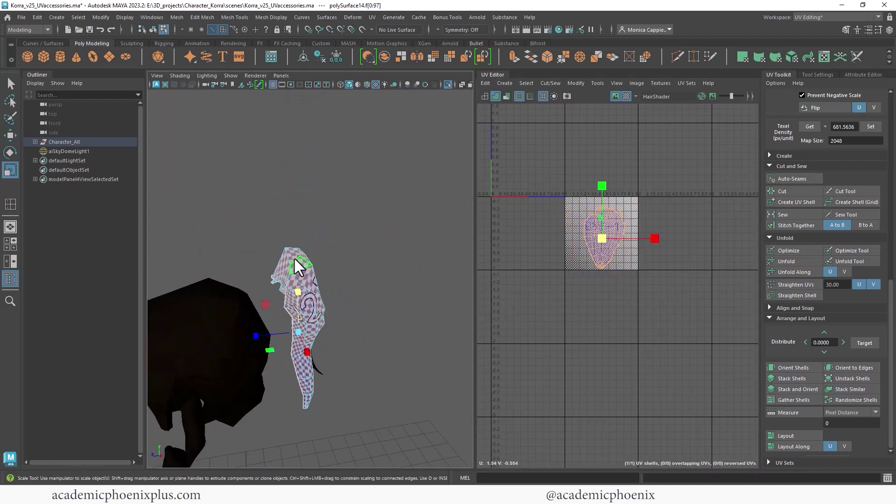
pyautogui.moveTo(296, 265); pyautogui.dragTo(344, 191, button='right')
pyautogui.keyDown('alt'); pyautogui.moveTo(343, 191); pyautogui.dragTo(334, 251); pyautogui.keyUp('alt')
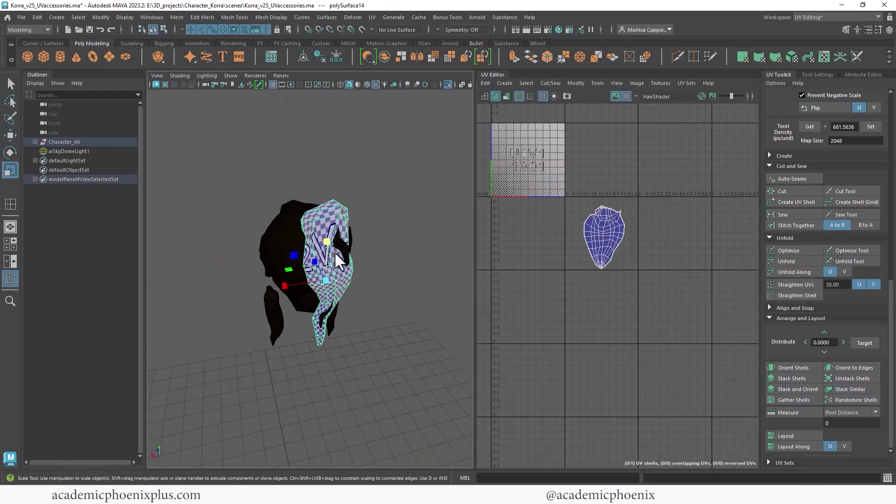
pyautogui.click(352, 249)
pyautogui.press('f')
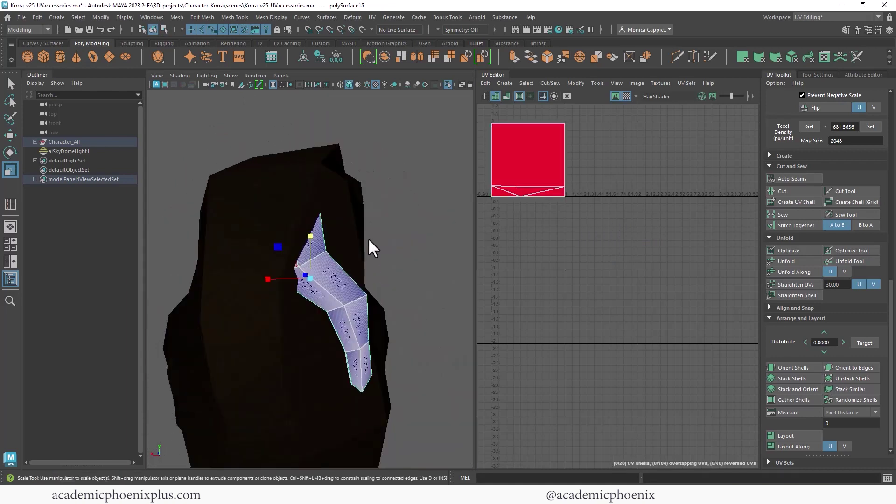
# Step: Apply a planar projection from the camera to the small strand and move its shell below the first UV tile
pyautogui.click(372, 16)
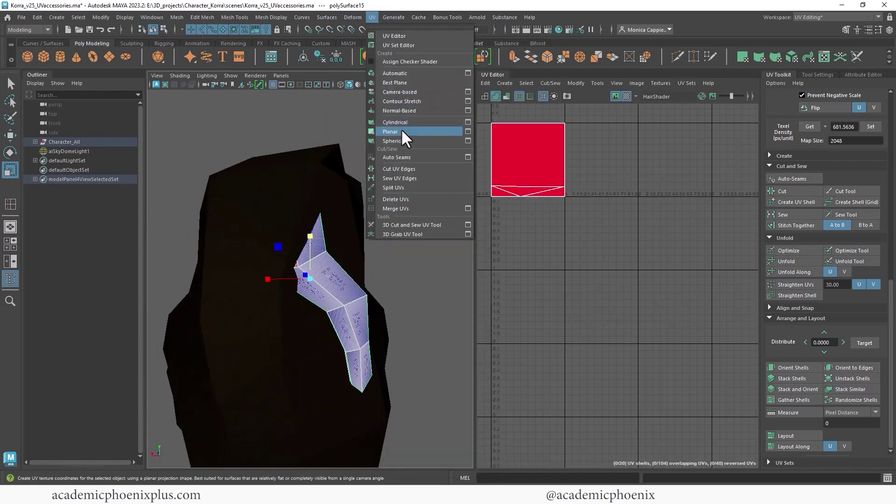
pyautogui.click(468, 132)
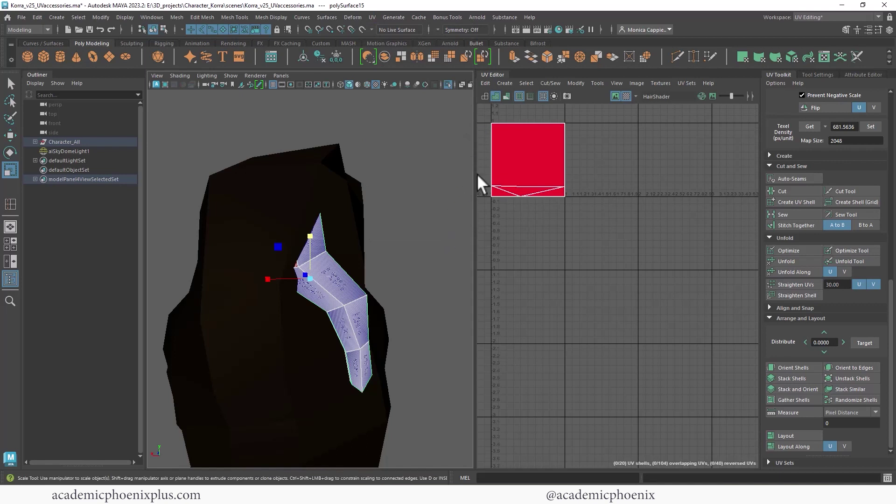
pyautogui.click(372, 18)
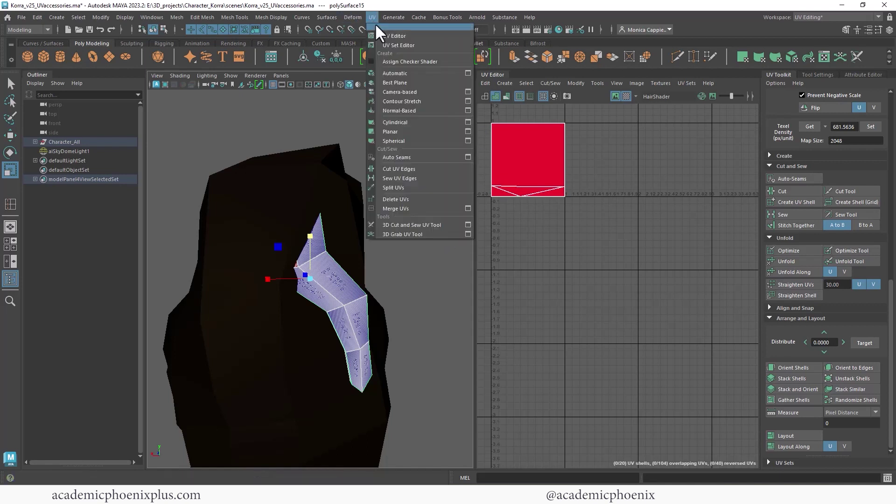
pyautogui.click(469, 132)
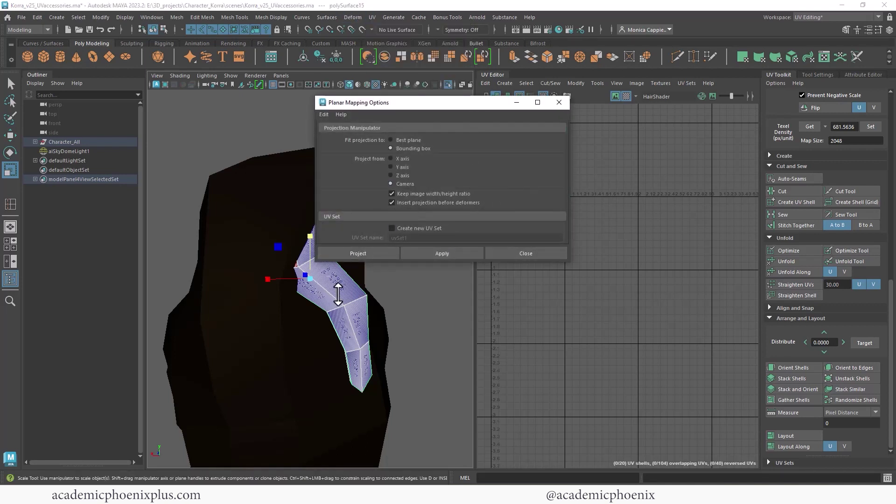
pyautogui.click(442, 253)
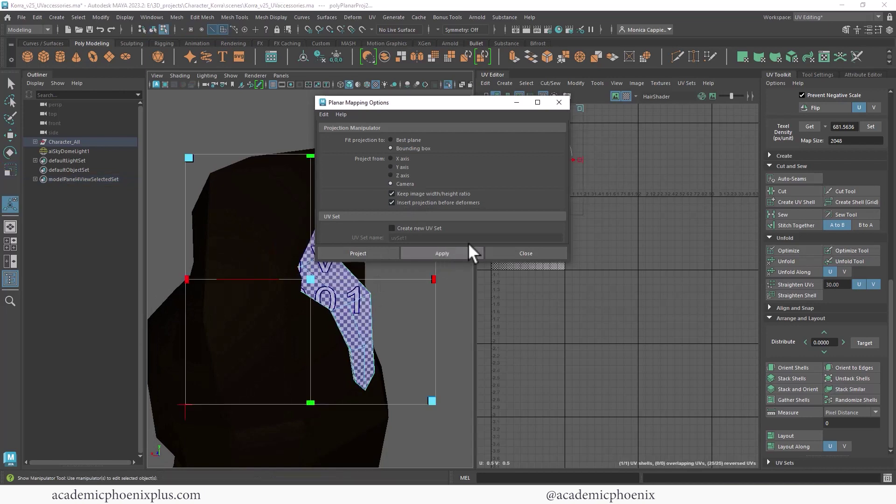
pyautogui.click(559, 102)
pyautogui.moveTo(533, 157); pyautogui.dragTo(531, 296)
# Step: Cut a seam along the strand's inner side edge down to the tip and unfold its shell
pyautogui.keyDown('alt'); pyautogui.moveTo(547, 278); pyautogui.dragTo(734, 294, button='right'); pyautogui.keyUp('alt')
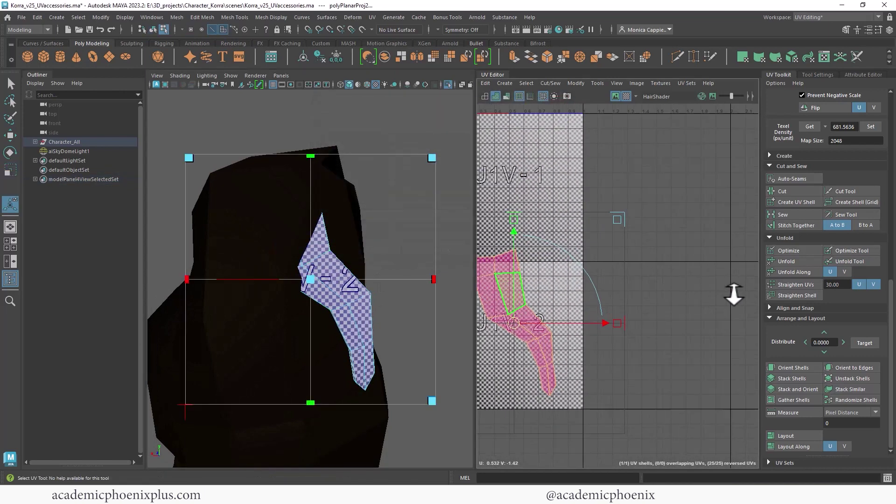
pyautogui.keyDown('alt'); pyautogui.moveTo(734, 294); pyautogui.dragTo(700, 245, button='middle'); pyautogui.keyUp('alt')
pyautogui.moveTo(365, 254)
pyautogui.keyDown('alt'); pyautogui.mouseDown()
pyautogui.moveTo(296, 267)
pyautogui.moveTo(349, 246)
pyautogui.moveTo(381, 250)
pyautogui.mouseUp(); pyautogui.keyUp('alt')
pyautogui.keyDown('alt'); pyautogui.moveTo(381, 250); pyautogui.dragTo(400, 259, button='right'); pyautogui.keyUp('alt')
pyautogui.keyDown('alt'); pyautogui.moveTo(400, 258); pyautogui.dragTo(387, 220, button='middle'); pyautogui.keyUp('alt')
pyautogui.rightClick(372, 263)
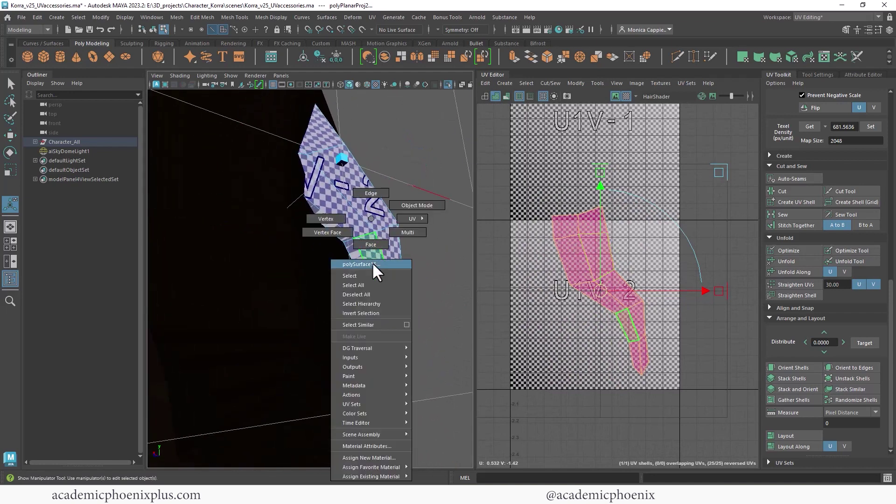
pyautogui.moveTo(371, 261); pyautogui.dragTo(376, 242, button='right')
pyautogui.click(367, 293)
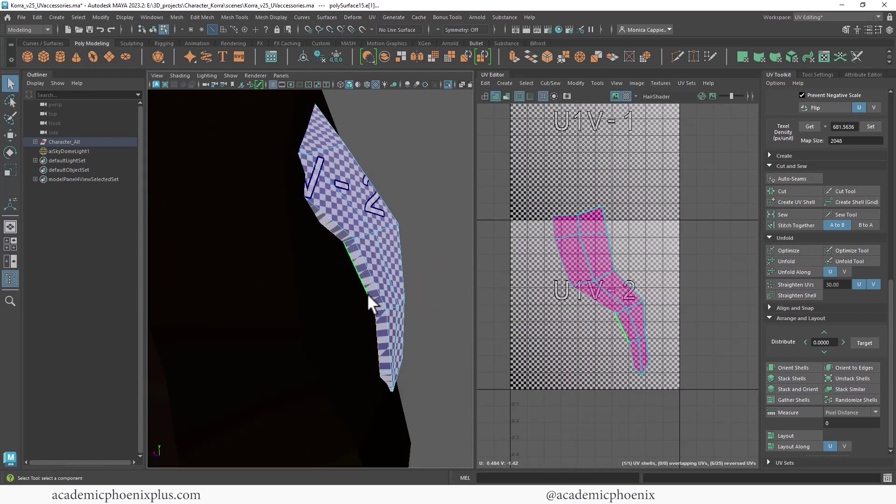
pyautogui.click(419, 293)
pyautogui.click(600, 273)
pyautogui.moveTo(600, 274); pyautogui.dragTo(490, 282, button='right')
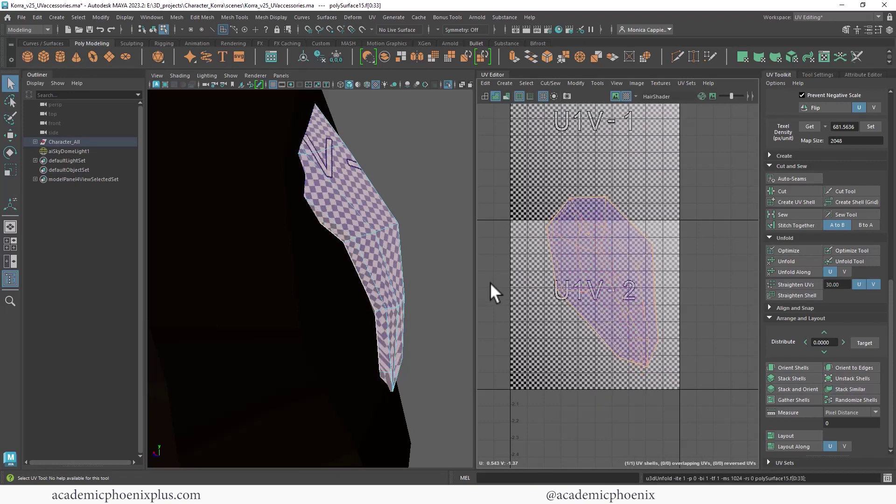
# Step: Move the strand's unfolded shell down and to the right, away from the other tiles
pyautogui.keyDown('alt'); pyautogui.moveTo(375, 246); pyautogui.dragTo(275, 262); pyautogui.keyUp('alt')
pyautogui.keyDown('alt'); pyautogui.moveTo(645, 280); pyautogui.dragTo(589, 260, button='right'); pyautogui.keyUp('alt')
pyautogui.press('w')
pyautogui.moveTo(631, 284); pyautogui.dragTo(685, 325)
# Step: Examine the checker distortion at the strand's lower tip on the model and the matching part of its shell
pyautogui.keyDown('alt'); pyautogui.moveTo(289, 222); pyautogui.dragTo(161, 188, button='right'); pyautogui.keyUp('alt')
pyautogui.keyDown('alt'); pyautogui.moveTo(289, 236); pyautogui.dragTo(371, 249); pyautogui.keyUp('alt')
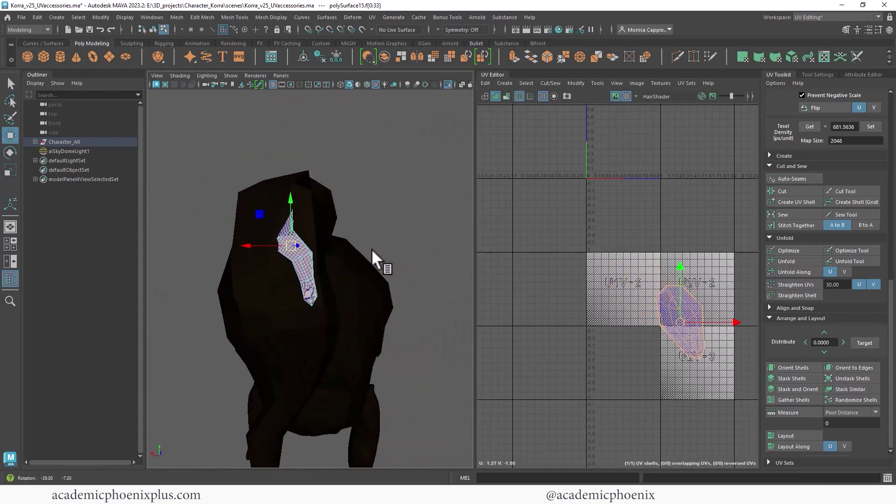
pyautogui.keyDown('alt'); pyautogui.moveTo(275, 247); pyautogui.dragTo(436, 256, button='right'); pyautogui.keyUp('alt')
pyautogui.keyDown('alt'); pyautogui.moveTo(337, 293); pyautogui.dragTo(391, 258); pyautogui.keyUp('alt')
pyautogui.keyDown('alt'); pyautogui.moveTo(391, 257); pyautogui.dragTo(414, 239, button='right'); pyautogui.keyUp('alt')
pyautogui.keyDown('alt'); pyautogui.moveTo(642, 290); pyautogui.dragTo(632, 276, button='middle'); pyautogui.keyUp('alt')
pyautogui.keyDown('alt'); pyautogui.moveTo(679, 311); pyautogui.dragTo(640, 270, button='middle'); pyautogui.keyUp('alt')
pyautogui.scroll(5, 637, 289)
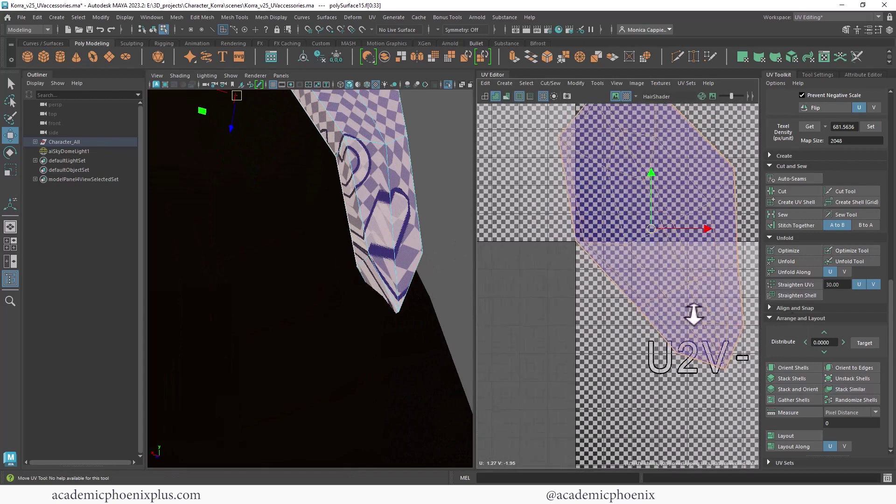
# Step: Hide the checker texture and cut the short remaining edge at the strand's lower tip
pyautogui.click(626, 96)
pyautogui.moveTo(392, 221)
pyautogui.keyDown('alt'); pyautogui.mouseDown()
pyautogui.moveTo(357, 219)
pyautogui.moveTo(378, 210)
pyautogui.mouseUp(); pyautogui.keyUp('alt')
pyautogui.moveTo(367, 247); pyautogui.dragTo(364, 198, button='right')
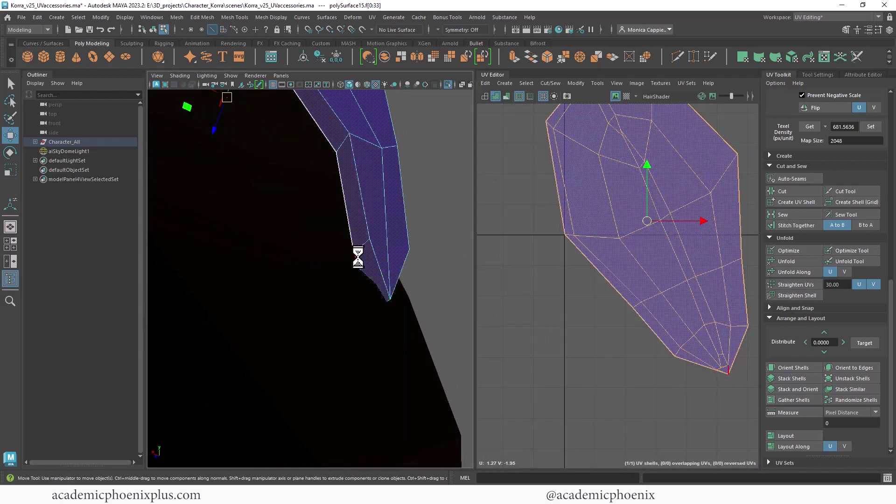
pyautogui.click(360, 257)
pyautogui.keyDown('alt'); pyautogui.moveTo(663, 297); pyautogui.dragTo(569, 275, button='middle'); pyautogui.keyUp('alt')
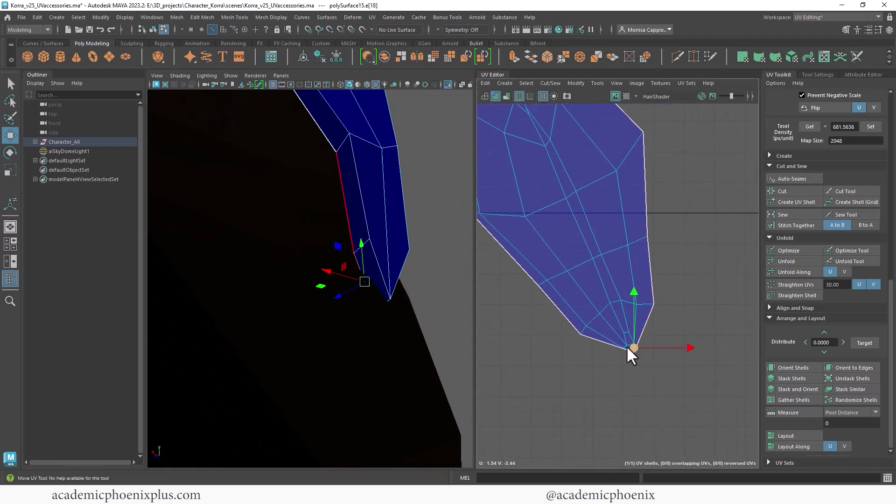
pyautogui.keyDown('shift'); pyautogui.moveTo(628, 347); pyautogui.dragTo(599, 359, button='right'); pyautogui.keyUp('shift')
# Step: Unfold the strand's shell again with the new tip cut and show the checker texture
pyautogui.moveTo(600, 280); pyautogui.dragTo(489, 291, button='right')
pyautogui.click(589, 283)
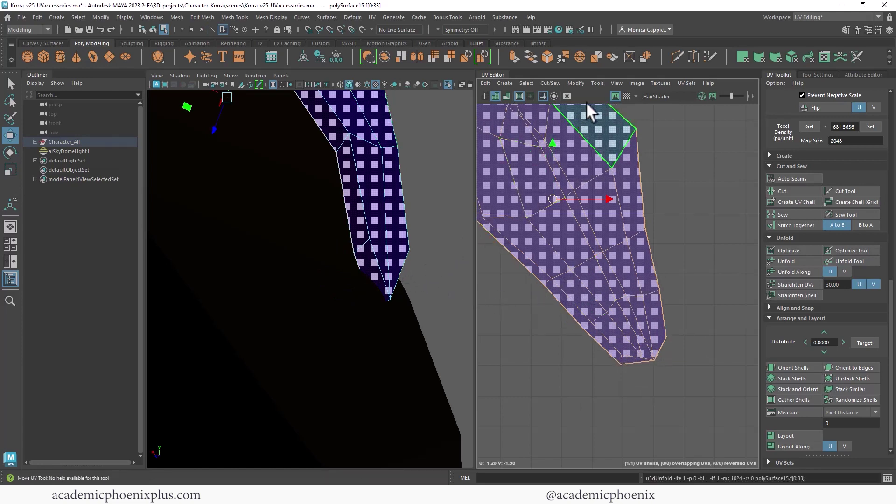
pyautogui.click(626, 96)
# Step: Return to object mode and select the second small curved strand, near the ponytail's lower tip
pyautogui.keyDown('alt'); pyautogui.moveTo(436, 209); pyautogui.dragTo(307, 178, button='right'); pyautogui.keyUp('alt')
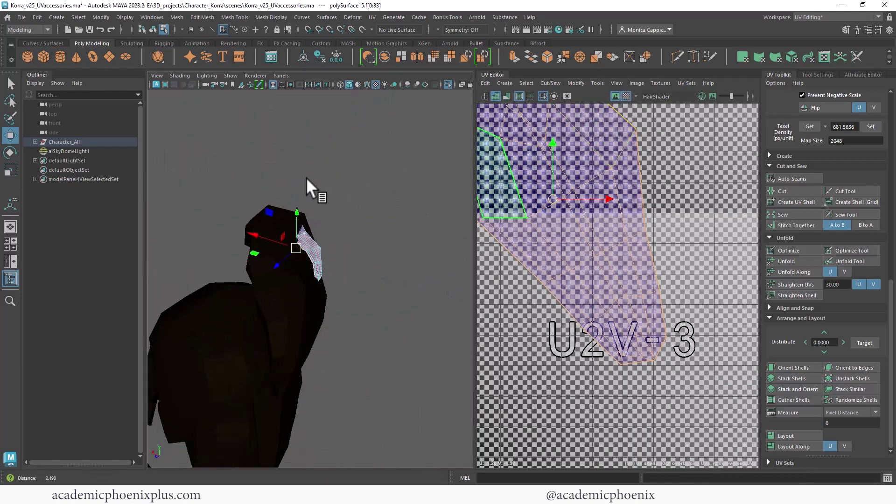
pyautogui.keyDown('alt'); pyautogui.moveTo(306, 177); pyautogui.dragTo(304, 232); pyautogui.keyUp('alt')
pyautogui.keyDown('alt'); pyautogui.moveTo(304, 232); pyautogui.dragTo(365, 256, button='right'); pyautogui.keyUp('alt')
pyautogui.keyDown('alt'); pyautogui.moveTo(365, 256); pyautogui.dragTo(304, 263); pyautogui.keyUp('alt')
pyautogui.moveTo(302, 262); pyautogui.dragTo(347, 209, button='right')
pyautogui.keyDown('alt'); pyautogui.moveTo(325, 338); pyautogui.dragTo(338, 302, button='middle'); pyautogui.keyUp('alt')
pyautogui.keyDown('alt'); pyautogui.moveTo(338, 301); pyautogui.dragTo(391, 253); pyautogui.keyUp('alt')
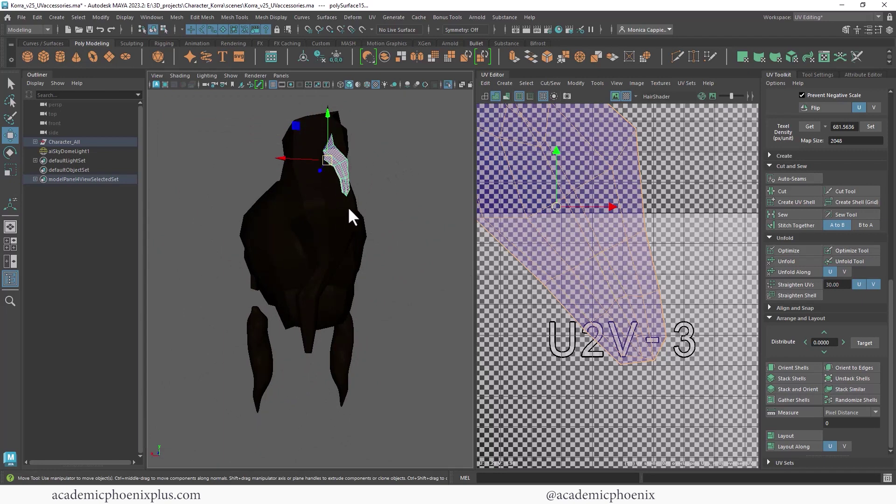
pyautogui.keyDown('alt'); pyautogui.moveTo(348, 206); pyautogui.dragTo(347, 256, button='right'); pyautogui.keyUp('alt')
pyautogui.click(330, 270)
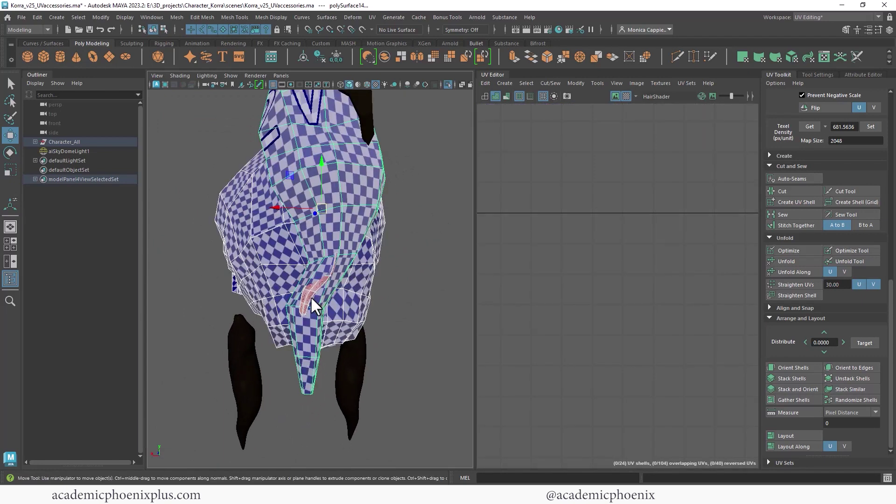
pyautogui.click(304, 299)
# Step: Apply a planar projection to the lower strand from a side-on view and move its shell into the U-1 V-1 tile
pyautogui.keyDown('alt'); pyautogui.moveTo(326, 296); pyautogui.dragTo(397, 316); pyautogui.keyUp('alt')
pyautogui.keyDown('alt'); pyautogui.moveTo(401, 273); pyautogui.dragTo(460, 275, button='right'); pyautogui.keyUp('alt')
pyautogui.keyDown('alt'); pyautogui.moveTo(357, 247); pyautogui.dragTo(377, 242, button='right'); pyautogui.keyUp('alt')
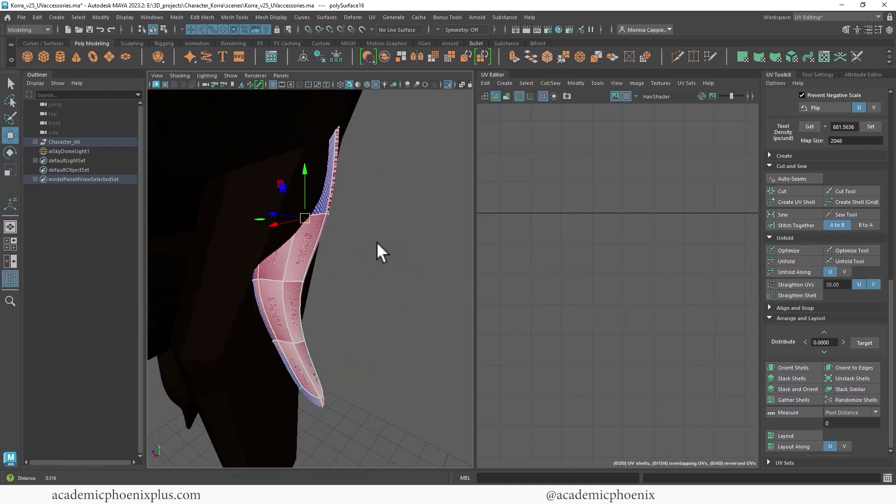
pyautogui.keyDown('alt'); pyautogui.moveTo(377, 242); pyautogui.dragTo(368, 252, button='middle'); pyautogui.keyUp('alt')
pyautogui.keyDown('alt'); pyautogui.moveTo(368, 251); pyautogui.dragTo(362, 261); pyautogui.keyUp('alt')
pyautogui.click(372, 17)
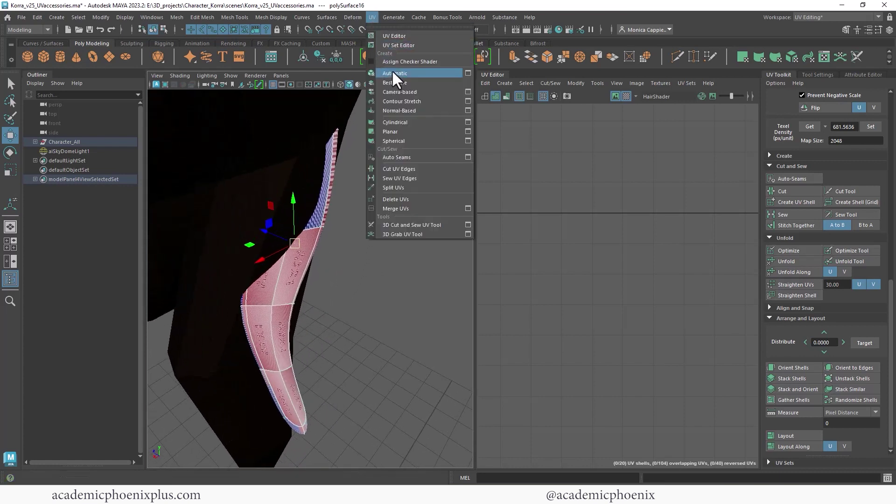
pyautogui.click(426, 132)
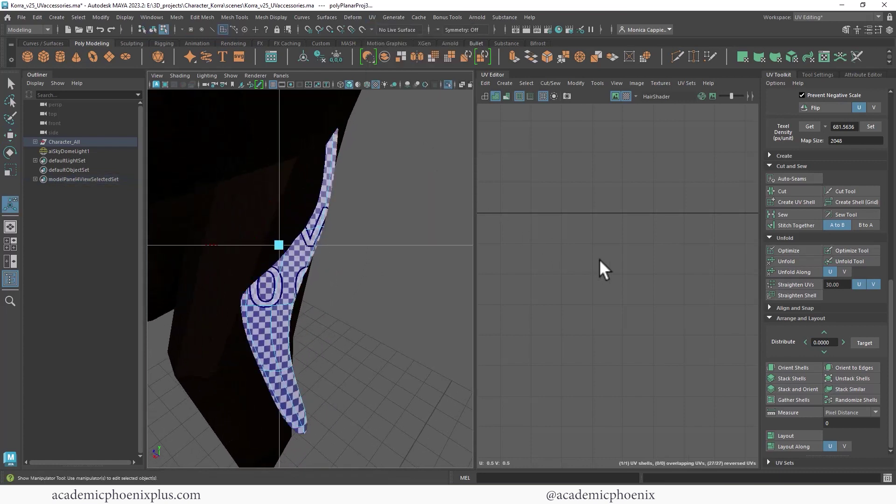
pyautogui.press('f')
pyautogui.keyDown('alt'); pyautogui.moveTo(656, 247); pyautogui.dragTo(417, 129, button='right'); pyautogui.keyUp('alt')
pyautogui.moveTo(644, 255); pyautogui.dragTo(549, 337)
# Step: Cut a seam along the lower strand's hidden inner edge down to its tip
pyautogui.keyDown('alt'); pyautogui.moveTo(327, 315); pyautogui.dragTo(299, 289); pyautogui.keyUp('alt')
pyautogui.keyDown('alt'); pyautogui.moveTo(299, 289); pyautogui.dragTo(316, 274, button='middle'); pyautogui.keyUp('alt')
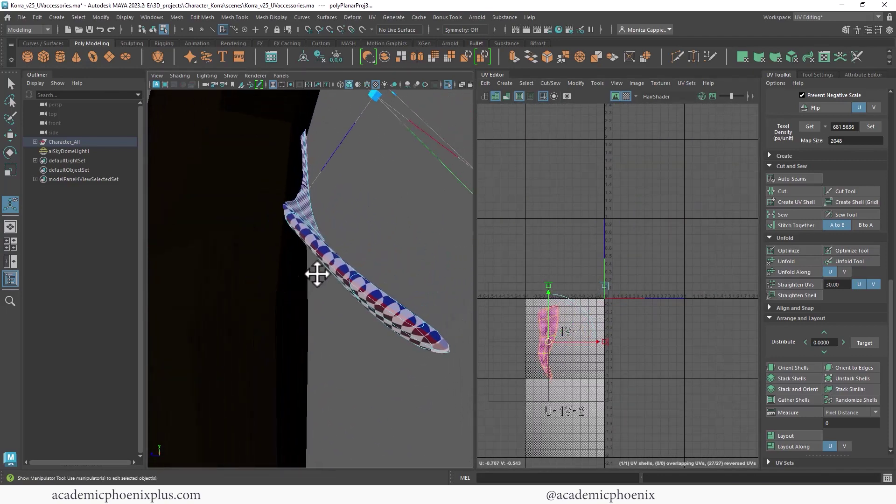
pyautogui.moveTo(315, 218); pyautogui.dragTo(318, 265, button='right')
pyautogui.keyDown('alt'); pyautogui.moveTo(322, 196); pyautogui.dragTo(353, 264); pyautogui.keyUp('alt')
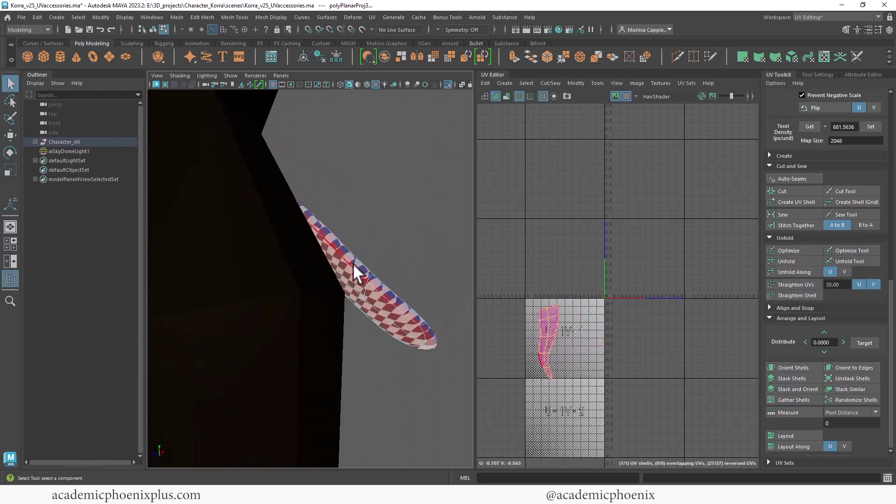
pyautogui.click(353, 264)
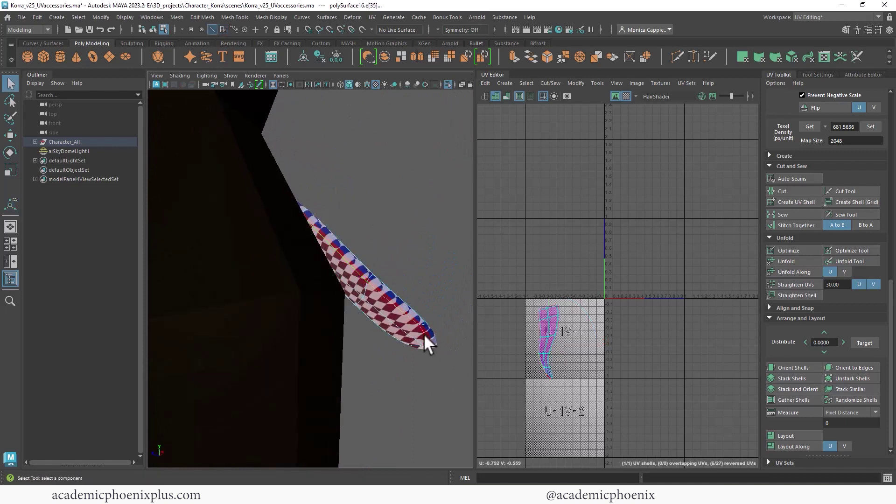
pyautogui.keyDown('shift'); pyautogui.rightClick(538, 345); pyautogui.keyUp('shift')
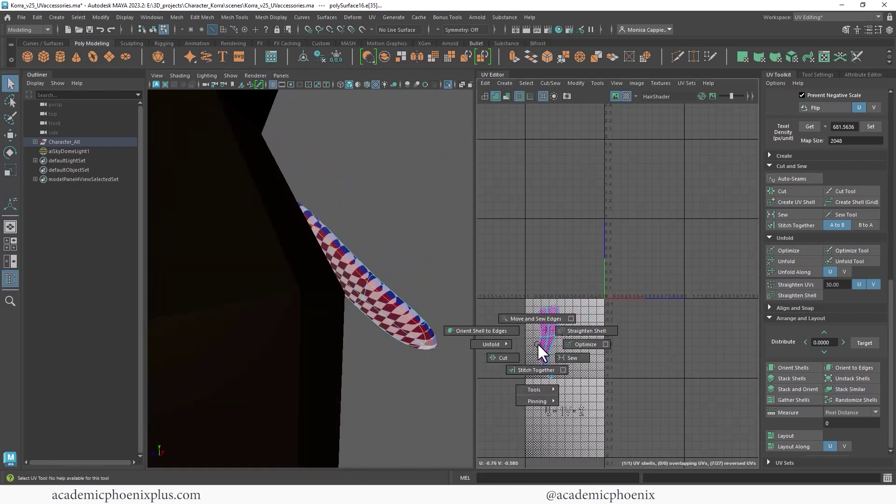
pyautogui.click(501, 357)
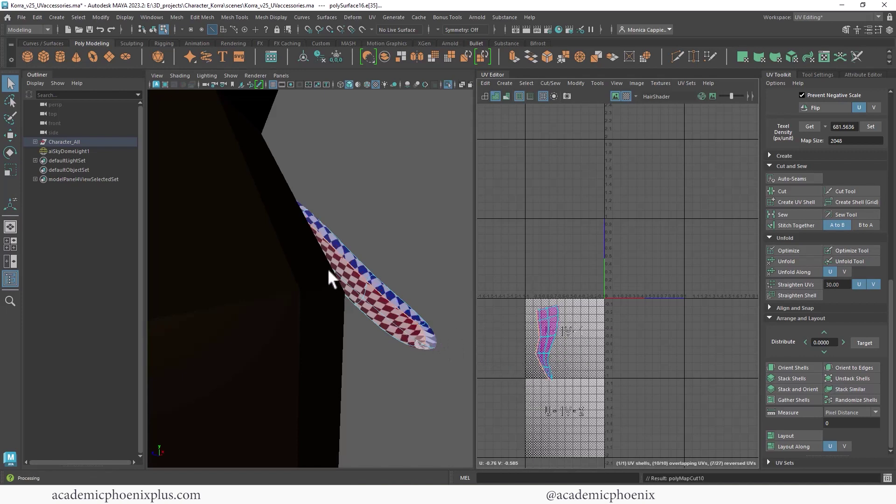
# Step: Unfold the lower strand's whole shell and return to object mode with all the hair in view
pyautogui.keyDown('alt'); pyautogui.moveTo(434, 268); pyautogui.dragTo(270, 250); pyautogui.keyUp('alt')
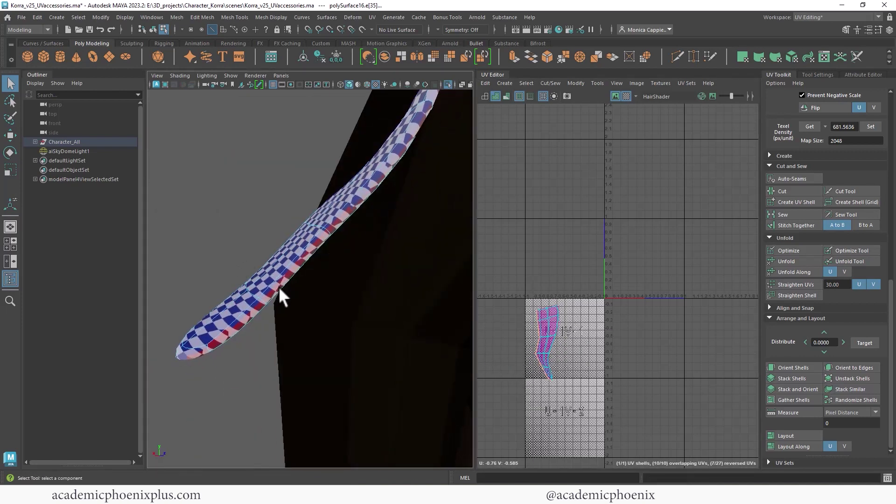
pyautogui.keyDown('alt'); pyautogui.moveTo(278, 286); pyautogui.dragTo(466, 268); pyautogui.keyUp('alt')
pyautogui.scroll(3, 566, 341)
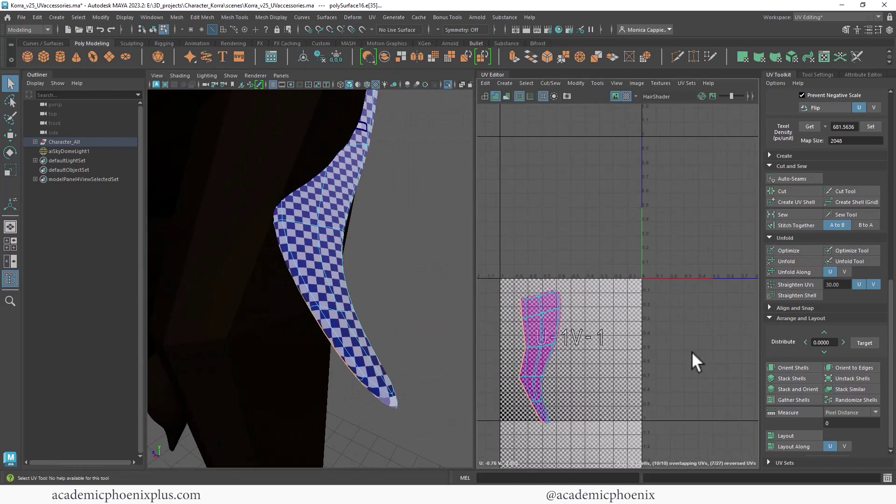
pyautogui.keyDown('alt'); pyautogui.moveTo(570, 340); pyautogui.dragTo(600, 294, button='middle'); pyautogui.keyUp('alt')
pyautogui.rightClick(579, 291)
pyautogui.press('F11')
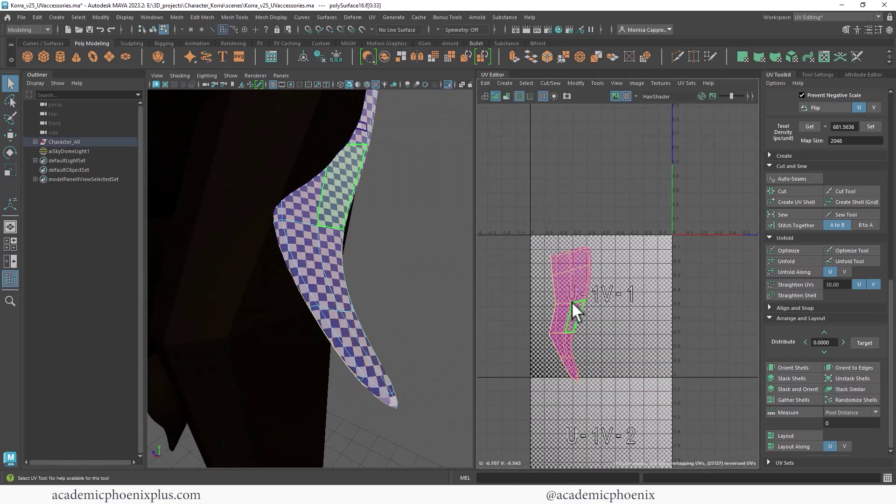
pyautogui.keyDown('shift'); pyautogui.moveTo(573, 304); pyautogui.dragTo(484, 312, button='right'); pyautogui.keyUp('shift')
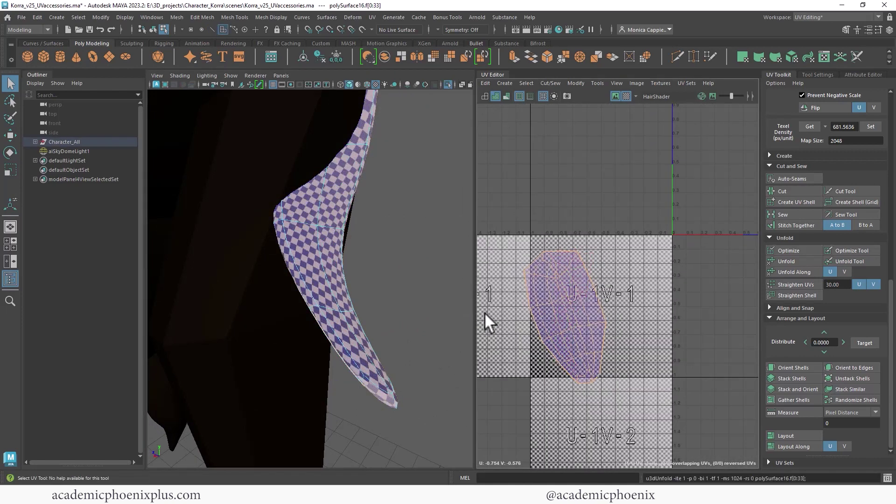
pyautogui.keyDown('alt'); pyautogui.moveTo(408, 278); pyautogui.dragTo(387, 235, button='right'); pyautogui.keyUp('alt')
pyautogui.moveTo(317, 268); pyautogui.dragTo(360, 205, button='right')
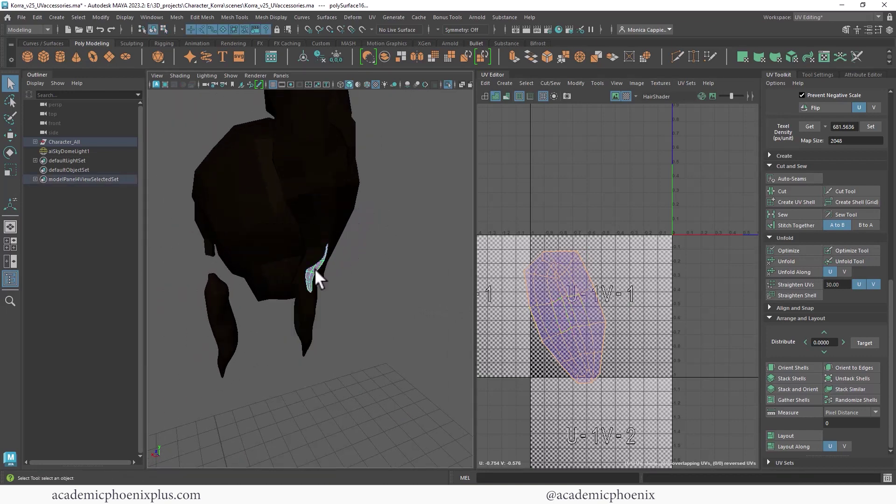
pyautogui.keyDown('alt'); pyautogui.moveTo(330, 208); pyautogui.dragTo(349, 262, button='middle'); pyautogui.keyUp('alt')
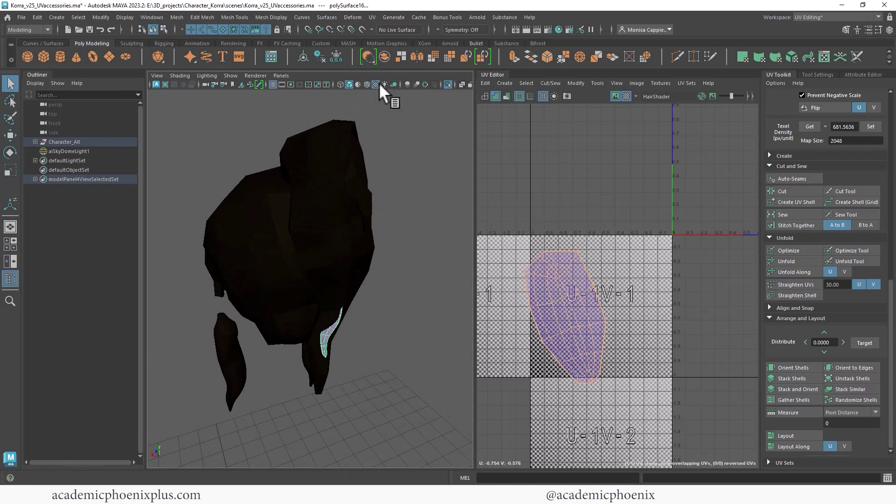
# Step: Display the hair with the default material and select the ponytail's upper small strand together with the matching small strand at the forehead
pyautogui.click(359, 85)
pyautogui.keyDown('alt'); pyautogui.moveTo(376, 140); pyautogui.dragTo(376, 231); pyautogui.keyUp('alt')
pyautogui.click(358, 223)
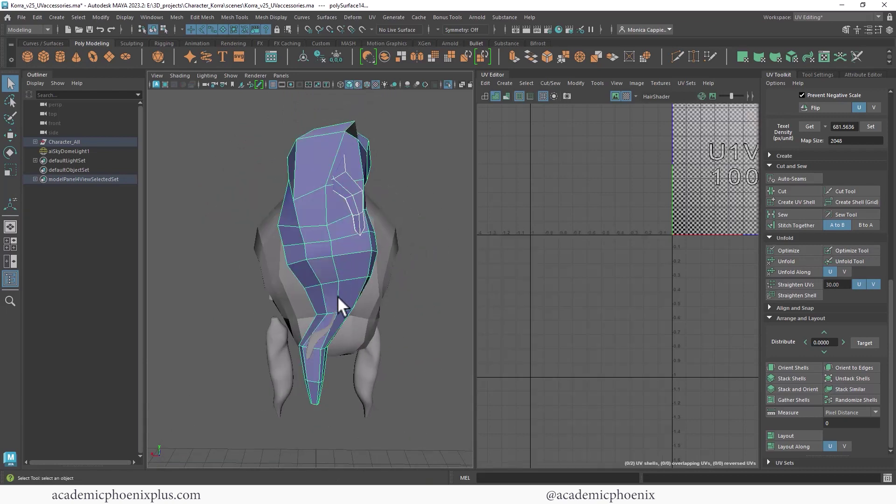
pyautogui.click(322, 335)
pyautogui.keyDown('alt'); pyautogui.moveTo(322, 334); pyautogui.dragTo(268, 242); pyautogui.keyUp('alt')
pyautogui.keyDown('shift'); pyautogui.click(309, 282); pyautogui.keyUp('shift')
pyautogui.click(371, 258)
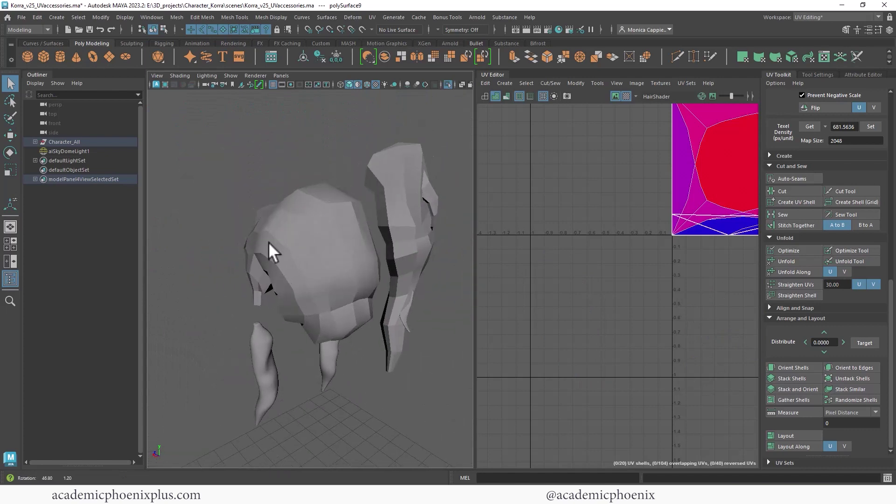
pyautogui.click(435, 194)
pyautogui.keyDown('alt'); pyautogui.moveTo(435, 194); pyautogui.dragTo(370, 251); pyautogui.keyUp('alt')
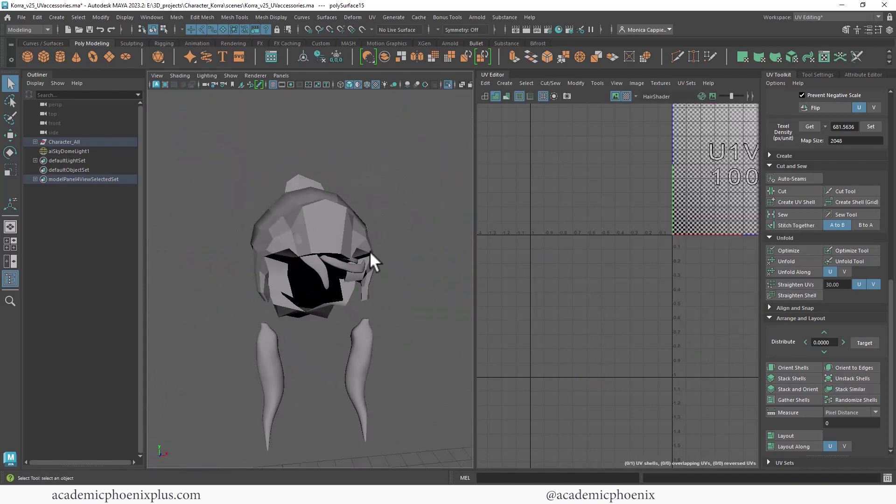
pyautogui.click(326, 270)
# Step: Transfer all UV sets from the ponytail strand to the forehead strand, using Topology as the sample space
pyautogui.click(203, 19)
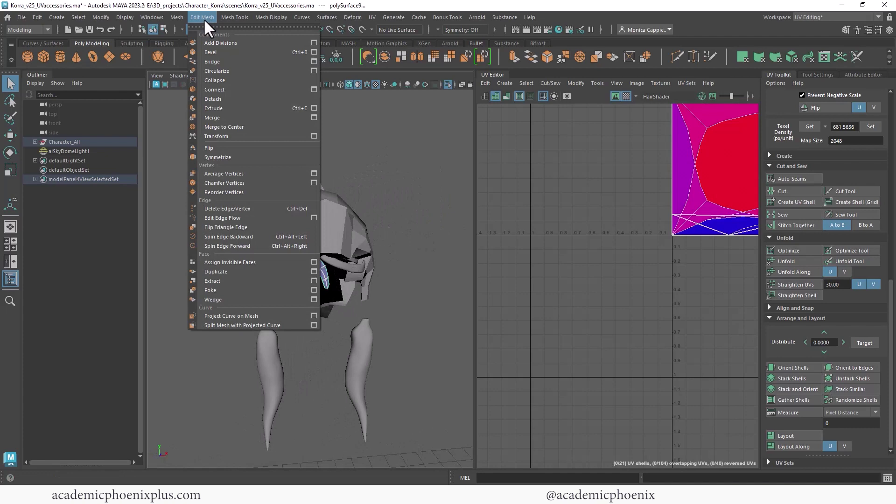
pyautogui.moveTo(176, 19)
pyautogui.click(262, 188)
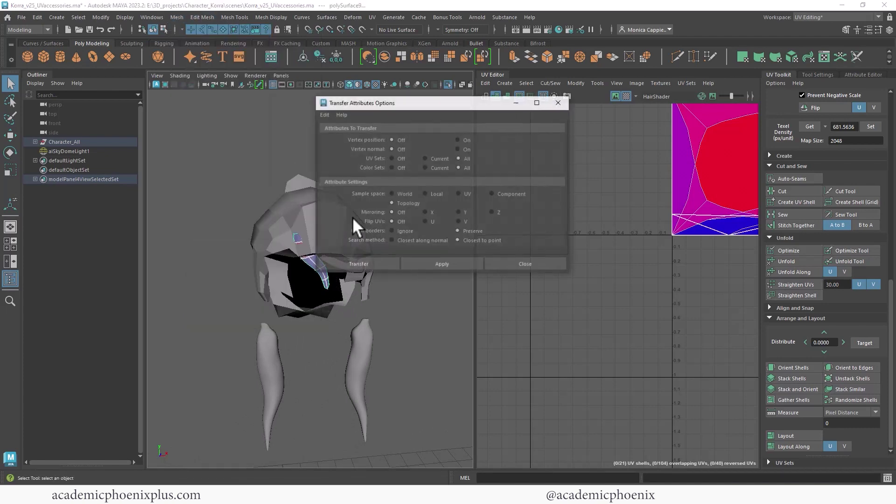
pyautogui.click(384, 266)
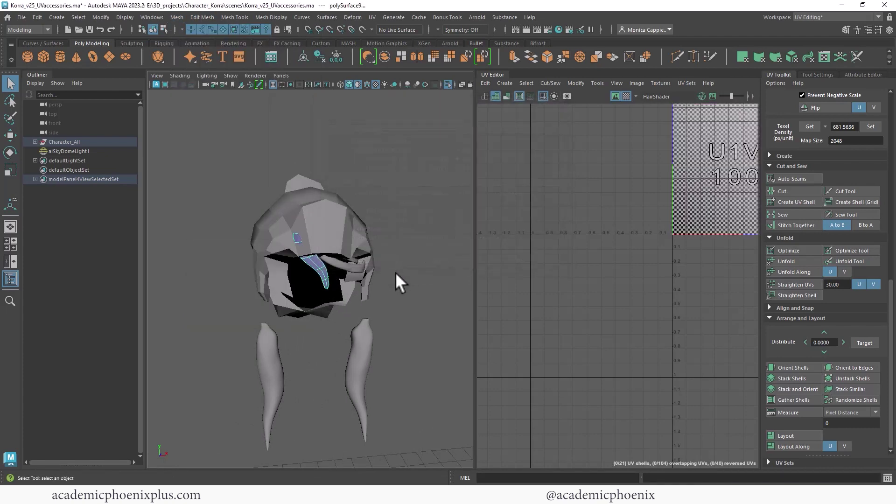
pyautogui.keyDown('alt'); pyautogui.moveTo(689, 208); pyautogui.dragTo(549, 144, button='middle'); pyautogui.keyUp('alt')
pyautogui.scroll(-3, 562, 250)
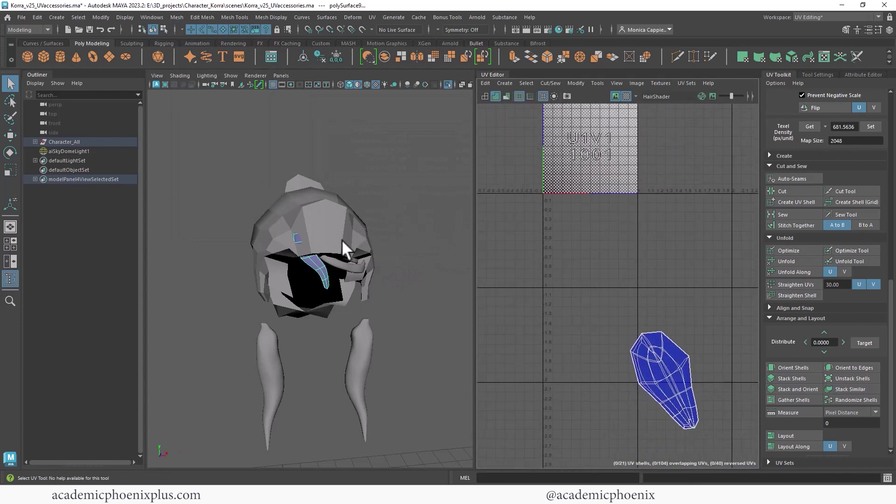
# Step: Apply a planar projection to the lower long curved front strand and move its shell down out of the U1V1 tile
pyautogui.click(400, 273)
pyautogui.keyDown('alt'); pyautogui.moveTo(400, 273); pyautogui.dragTo(300, 277); pyautogui.keyUp('alt')
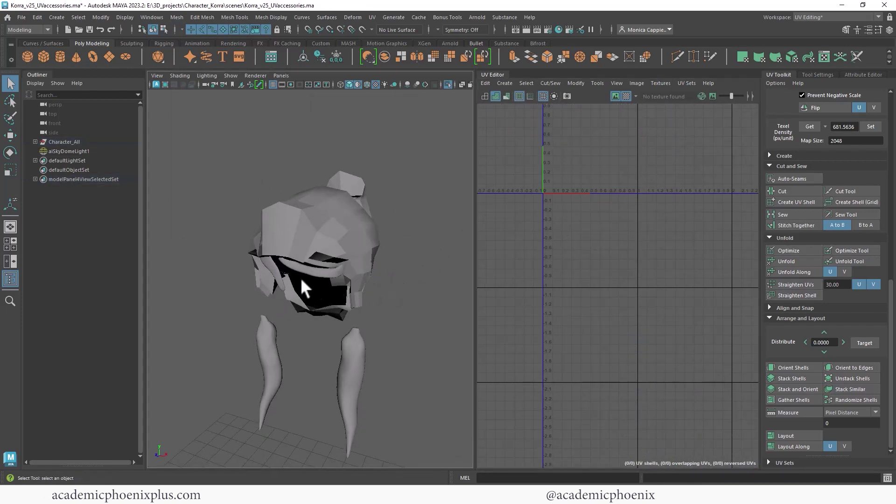
pyautogui.click(323, 269)
pyautogui.keyDown('alt'); pyautogui.moveTo(328, 246); pyautogui.dragTo(414, 247, button='right'); pyautogui.keyUp('alt')
pyautogui.keyDown('alt'); pyautogui.moveTo(360, 246); pyautogui.dragTo(364, 264, button='middle'); pyautogui.keyUp('alt')
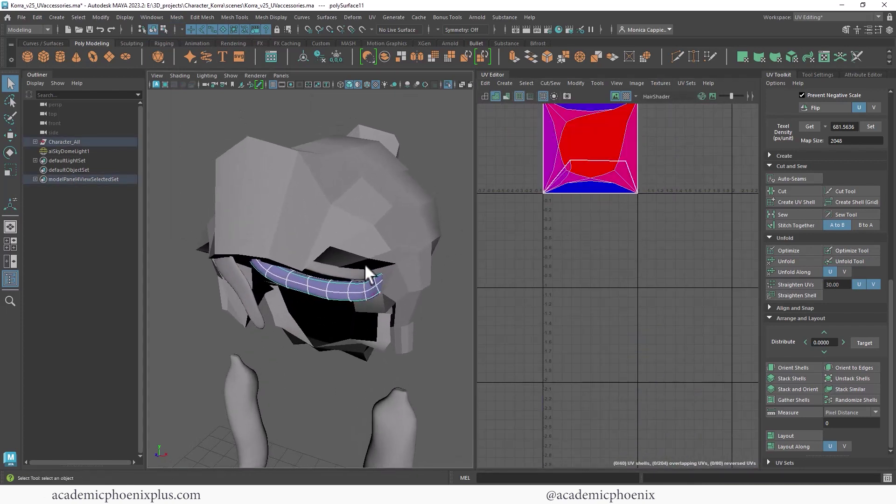
pyautogui.click(372, 18)
pyautogui.click(427, 131)
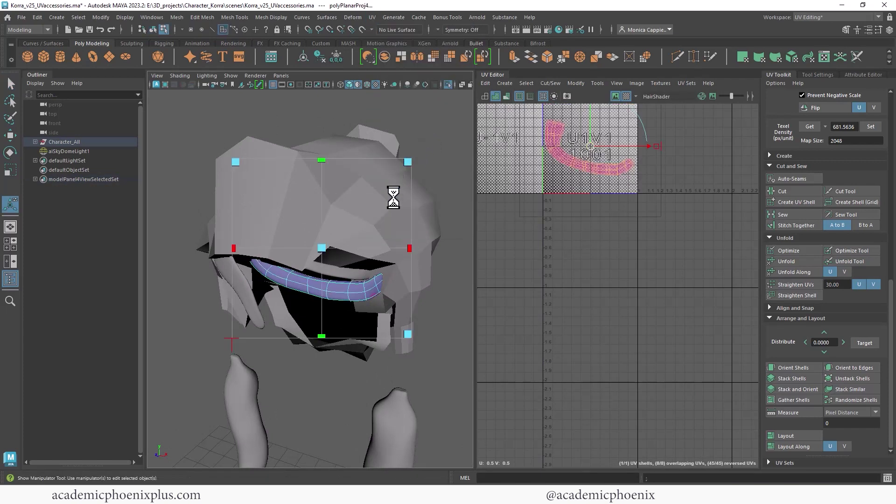
pyautogui.moveTo(590, 146); pyautogui.dragTo(542, 225)
pyautogui.keyDown('alt'); pyautogui.moveTo(563, 233); pyautogui.dragTo(603, 211, button='middle'); pyautogui.keyUp('alt')
pyautogui.scroll(5, 380, 248)
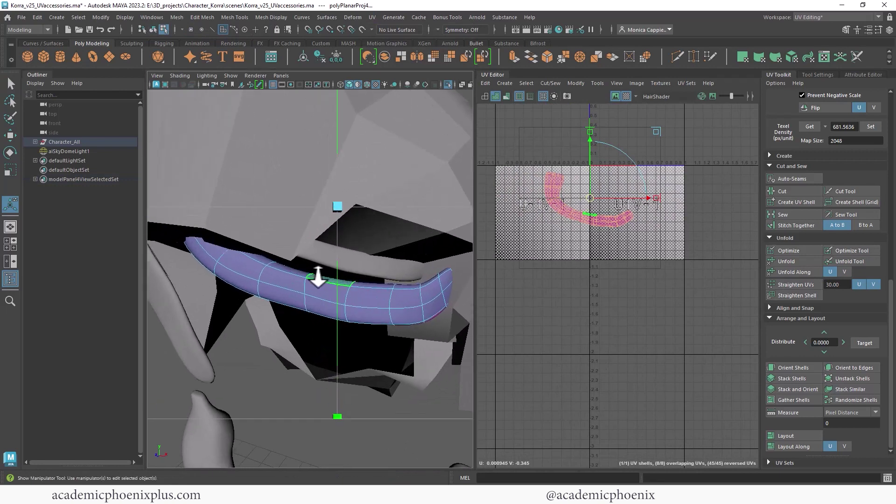
# Step: Cut a seam along the lower front strand's upper edge loop and unfold its whole shell
pyautogui.moveTo(318, 272); pyautogui.dragTo(323, 219, button='right')
pyautogui.keyDown('alt'); pyautogui.moveTo(357, 226); pyautogui.dragTo(269, 258); pyautogui.keyUp('alt')
pyautogui.doubleClick(174, 286)
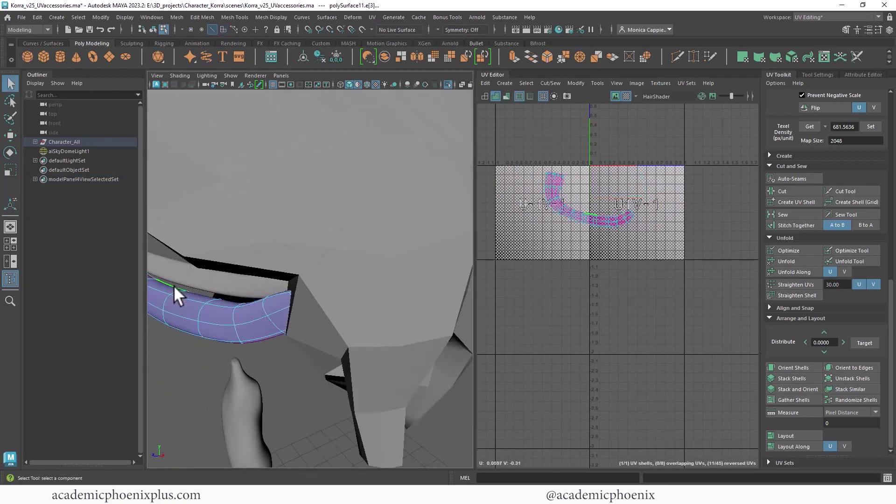
pyautogui.keyDown('alt'); pyautogui.moveTo(620, 222); pyautogui.dragTo(738, 226, button='right'); pyautogui.keyUp('alt')
pyautogui.keyDown('alt'); pyautogui.moveTo(651, 228); pyautogui.dragTo(661, 232, button='middle'); pyautogui.keyUp('alt')
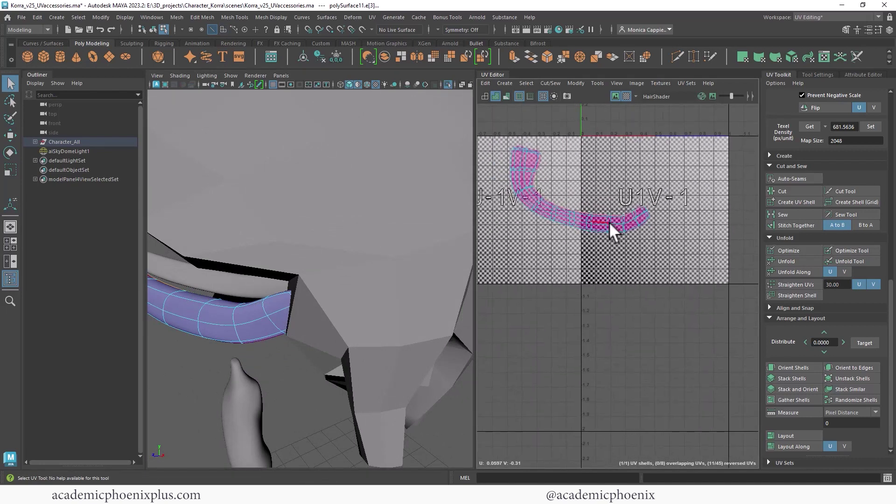
pyautogui.keyDown('shift'); pyautogui.moveTo(611, 222); pyautogui.dragTo(497, 226, button='right'); pyautogui.keyUp('shift')
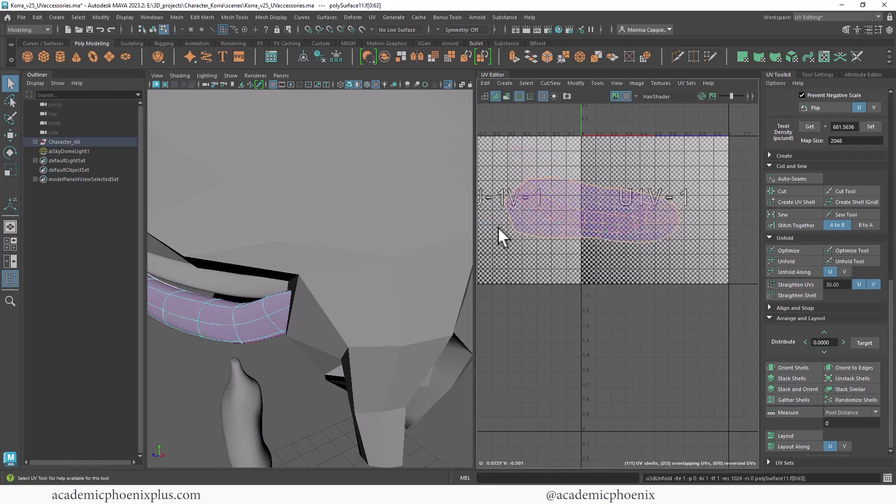
# Step: Select the thinner curved front strand just above the unfolded one and return to object mode
pyautogui.moveTo(280, 257)
pyautogui.keyDown('alt'); pyautogui.mouseDown(button='middle')
pyautogui.moveTo(386, 268)
pyautogui.moveTo(385, 260)
pyautogui.moveTo(298, 255)
pyautogui.mouseUp(button='middle'); pyautogui.keyUp('alt')
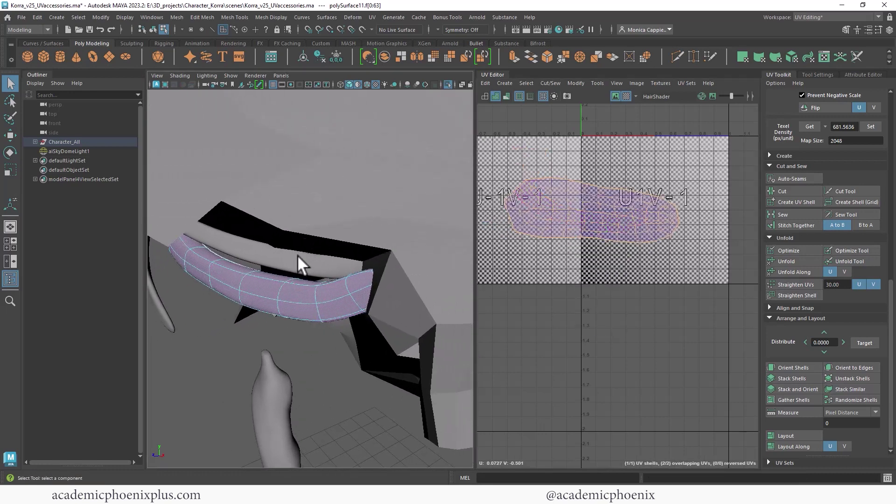
pyautogui.click(302, 256)
pyautogui.moveTo(313, 254); pyautogui.dragTo(359, 196, button='right')
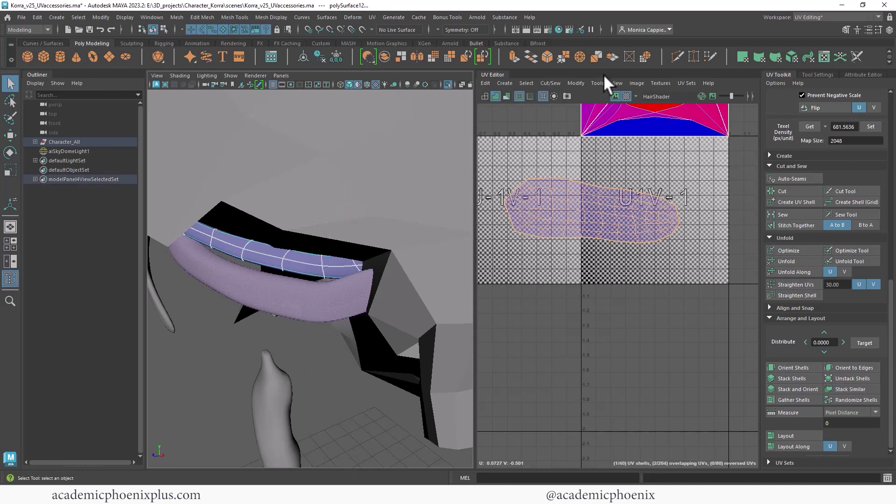
# Step: Turn off the default material and the checker map, and select only the thinner upper front strand
pyautogui.click(626, 96)
pyautogui.scroll(-2, 385, 202)
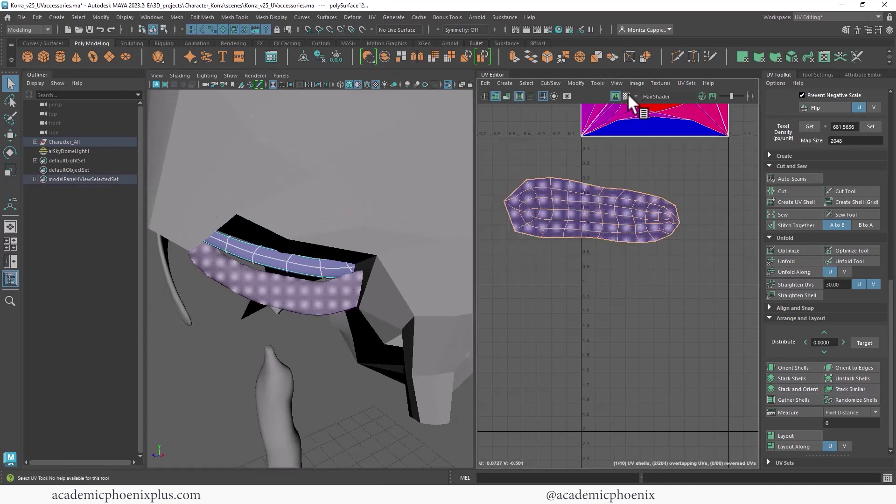
pyautogui.click(627, 95)
pyautogui.keyDown('alt'); pyautogui.moveTo(293, 219); pyautogui.dragTo(318, 212); pyautogui.keyUp('alt')
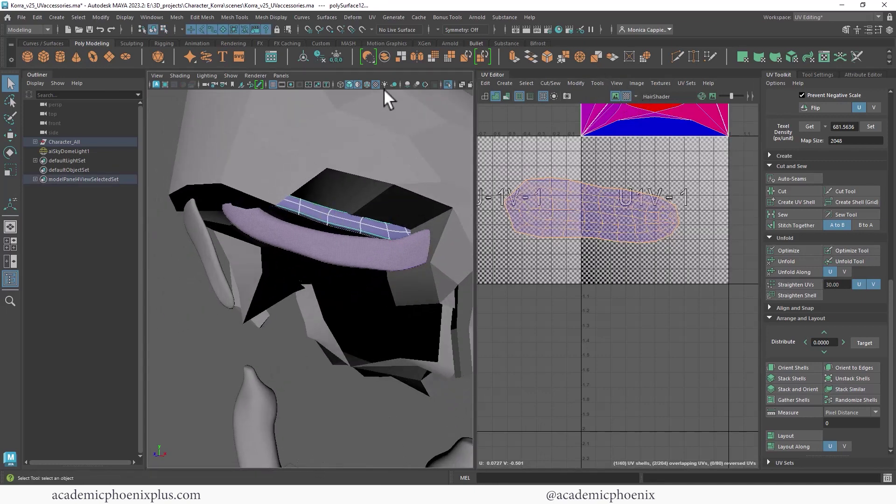
pyautogui.click(357, 84)
pyautogui.keyDown('alt'); pyautogui.moveTo(353, 155); pyautogui.dragTo(388, 160, button='right'); pyautogui.keyUp('alt')
pyautogui.keyDown('alt'); pyautogui.moveTo(387, 160); pyautogui.dragTo(350, 201, button='middle'); pyautogui.keyUp('alt')
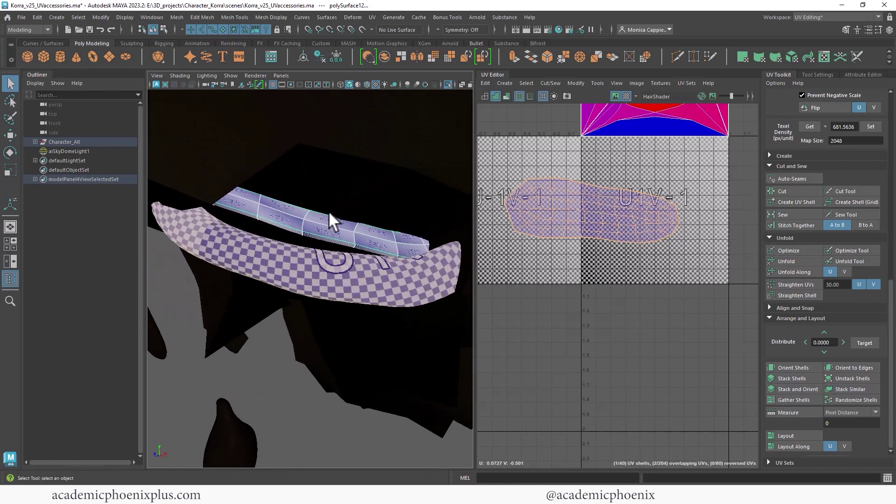
pyautogui.click(626, 96)
pyautogui.click(304, 223)
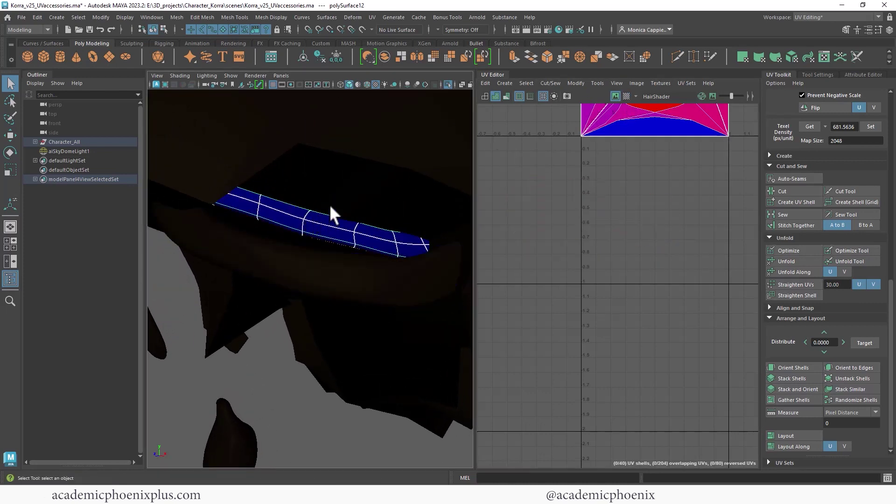
pyautogui.keyDown('alt'); pyautogui.moveTo(356, 180); pyautogui.dragTo(341, 206); pyautogui.keyUp('alt')
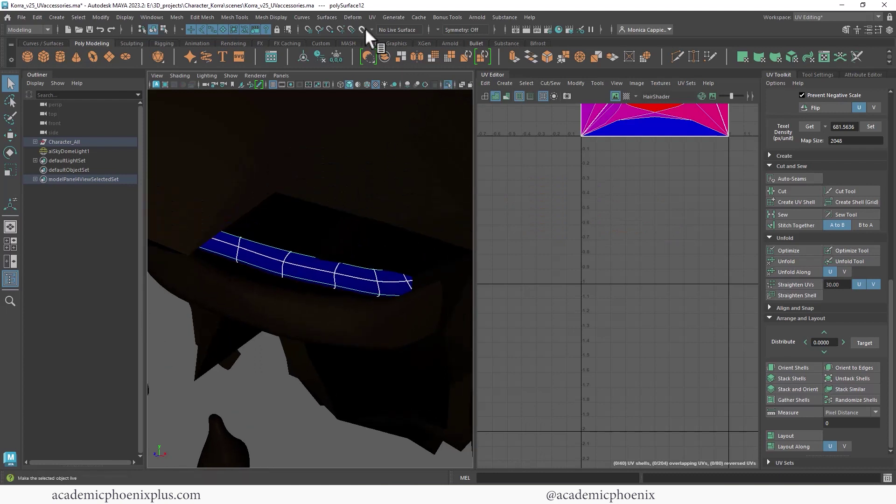
# Step: Apply a planar projection to the upper front strand and move its shell down below the U1V1 tile
pyautogui.click(372, 17)
pyautogui.click(422, 130)
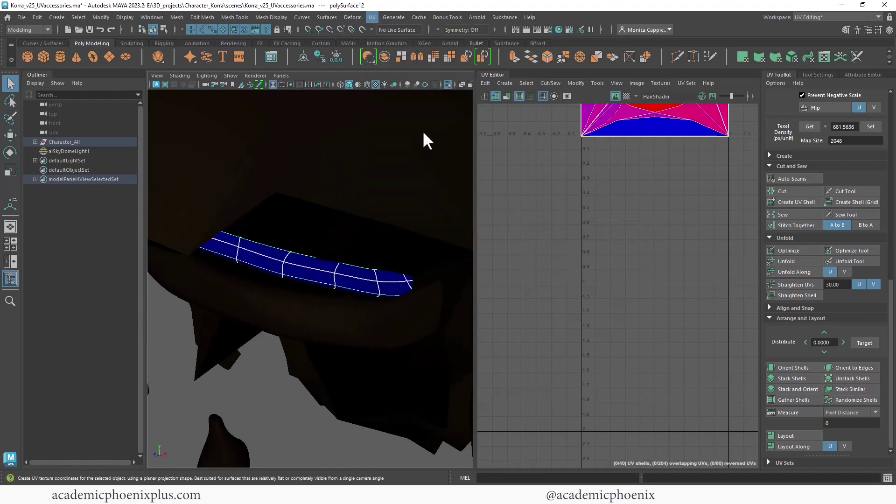
pyautogui.keyDown('alt'); pyautogui.moveTo(674, 193); pyautogui.dragTo(563, 154, button='right'); pyautogui.keyUp('alt')
pyautogui.moveTo(662, 114); pyautogui.dragTo(641, 230)
pyautogui.press('f')
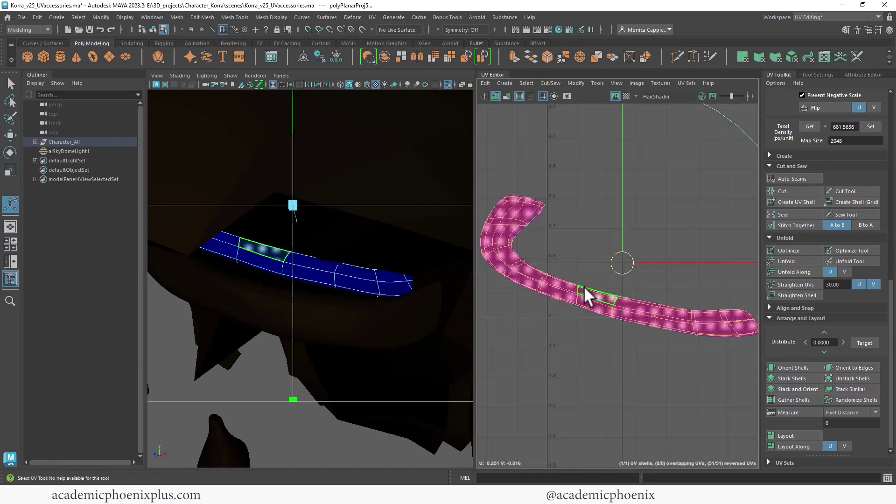
# Step: Cut a seam along the upper front strand's hidden edge loop and unfold its whole shell
pyautogui.moveTo(584, 287); pyautogui.dragTo(611, 250, button='right')
pyautogui.click(549, 279)
pyautogui.keyDown('alt'); pyautogui.moveTo(460, 261); pyautogui.dragTo(316, 250); pyautogui.keyUp('alt')
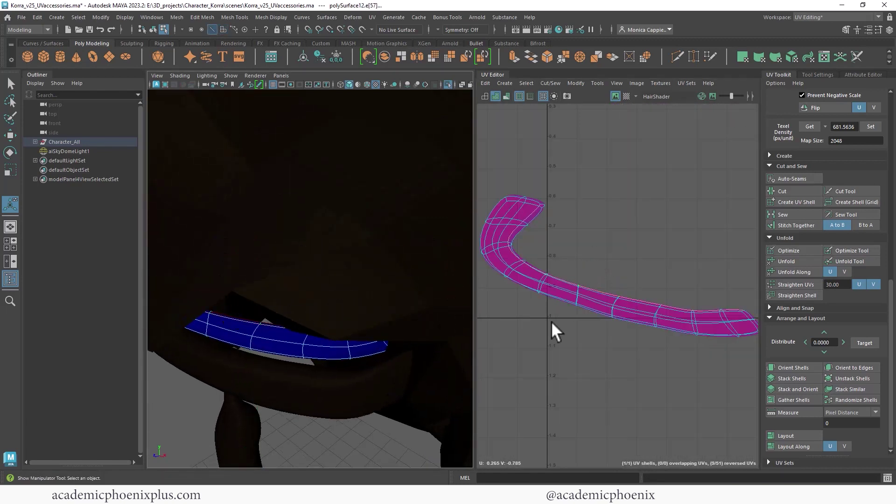
pyautogui.keyDown('shift'); pyautogui.moveTo(589, 291); pyautogui.dragTo(496, 257, button='right'); pyautogui.keyUp('shift')
pyautogui.doubleClick(580, 302)
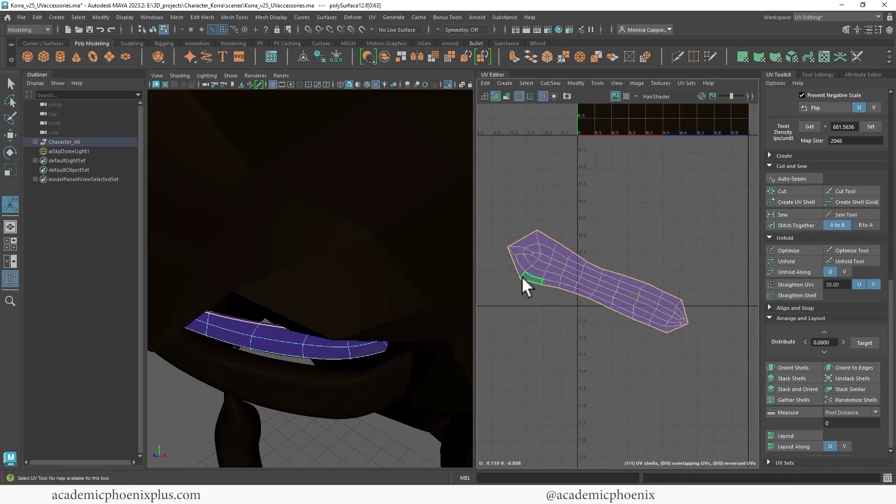
# Step: Move the unfolded front strand shell further down, mostly below the V -1 line, and return to object mode
pyautogui.press('w')
pyautogui.moveTo(597, 285); pyautogui.dragTo(624, 348)
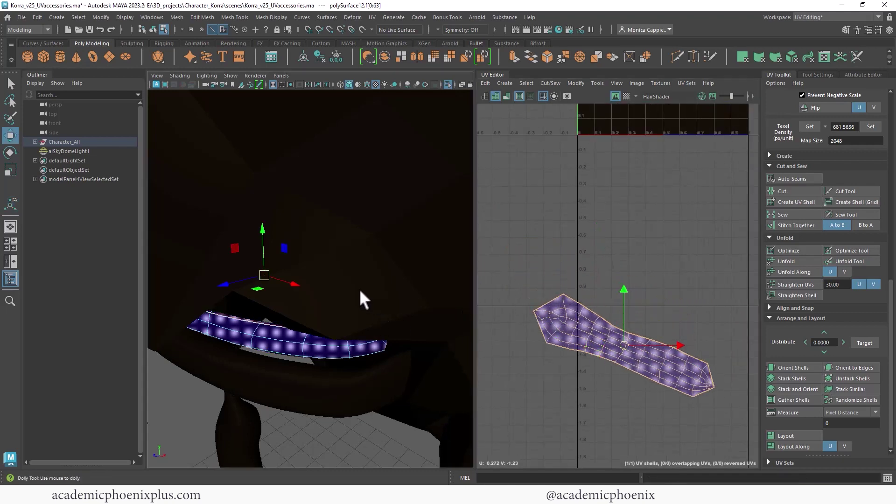
pyautogui.keyDown('alt'); pyautogui.moveTo(359, 289); pyautogui.dragTo(347, 272); pyautogui.keyUp('alt')
pyautogui.moveTo(264, 213); pyautogui.dragTo(327, 198, button='right')
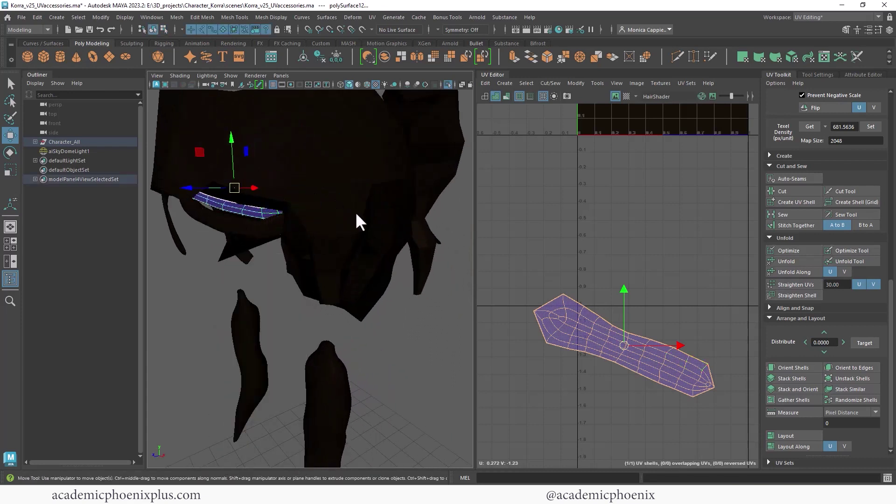
# Step: Apply a cylindrical projection to the nearer of the two large hanging side strands
pyautogui.keyDown('alt'); pyautogui.moveTo(356, 219); pyautogui.dragTo(301, 262); pyautogui.keyUp('alt')
pyautogui.click(313, 295)
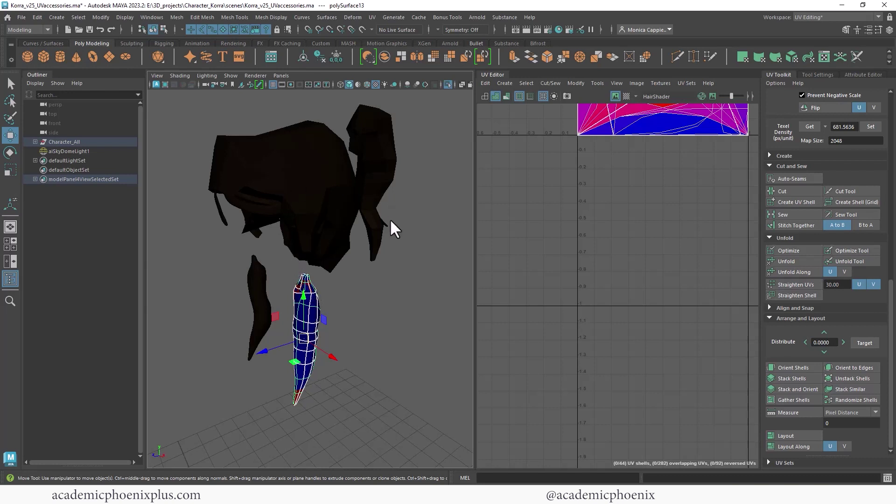
pyautogui.keyDown('alt'); pyautogui.moveTo(390, 219); pyautogui.dragTo(375, 262, button='middle'); pyautogui.keyUp('alt')
pyautogui.keyDown('alt'); pyautogui.moveTo(633, 204); pyautogui.dragTo(635, 248, button='middle'); pyautogui.keyUp('alt')
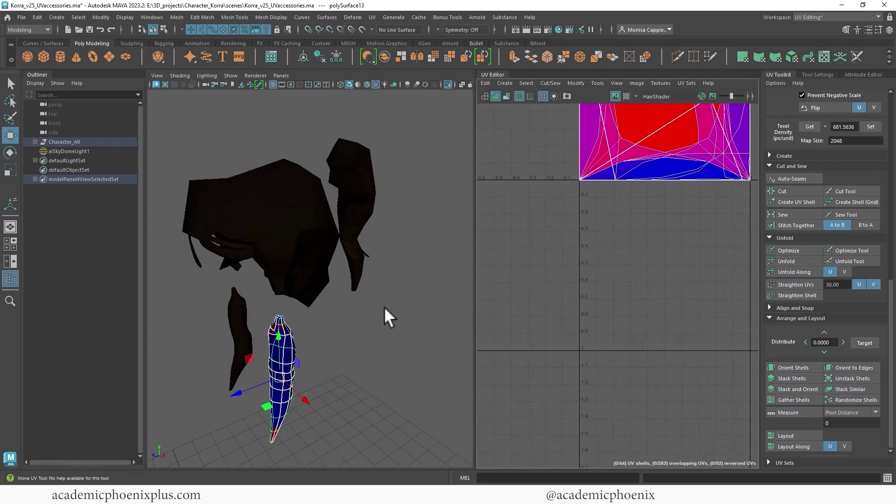
pyautogui.keyDown('alt'); pyautogui.moveTo(643, 173); pyautogui.dragTo(573, 220, button='middle'); pyautogui.keyUp('alt')
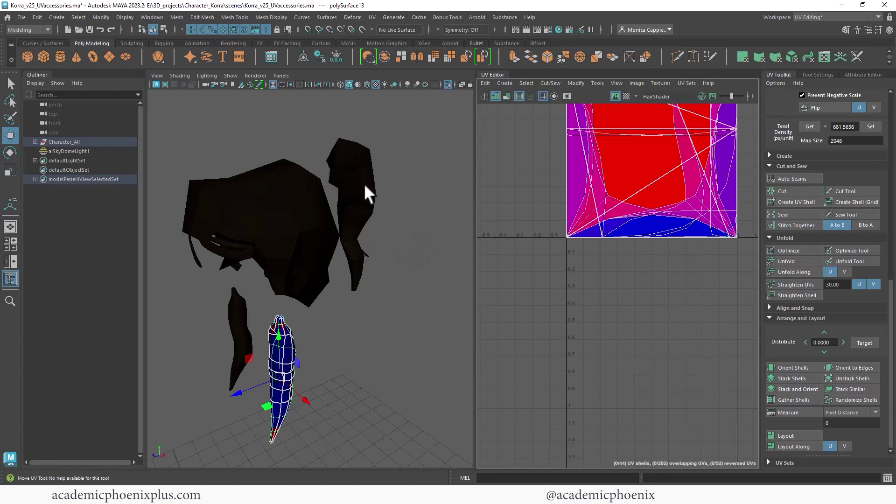
pyautogui.click(372, 17)
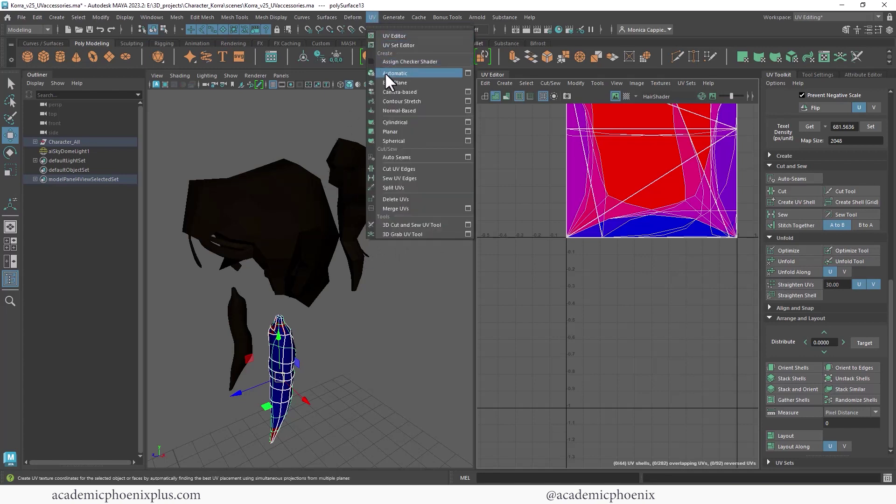
pyautogui.click(409, 123)
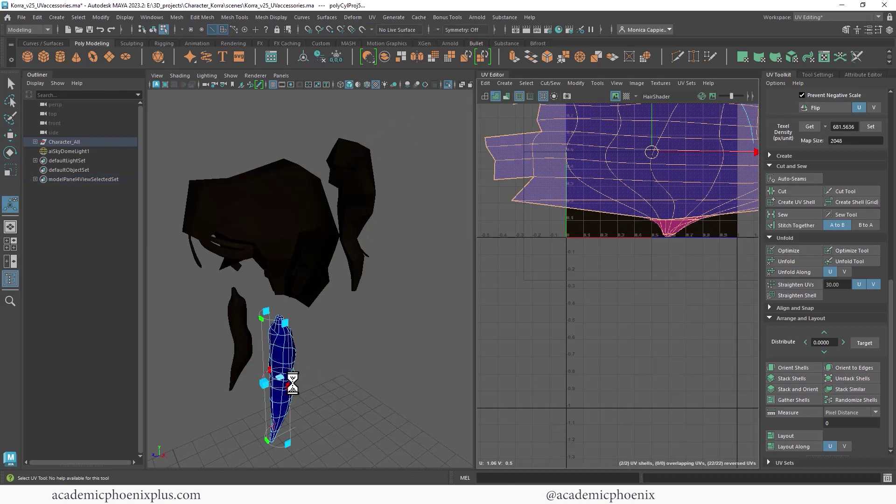
# Step: Rotate the side strand's cylindrical projection about 60 degrees around its vertical axis and tilt it about -5 degrees
pyautogui.keyDown('alt'); pyautogui.moveTo(307, 372); pyautogui.dragTo(373, 308); pyautogui.keyUp('alt')
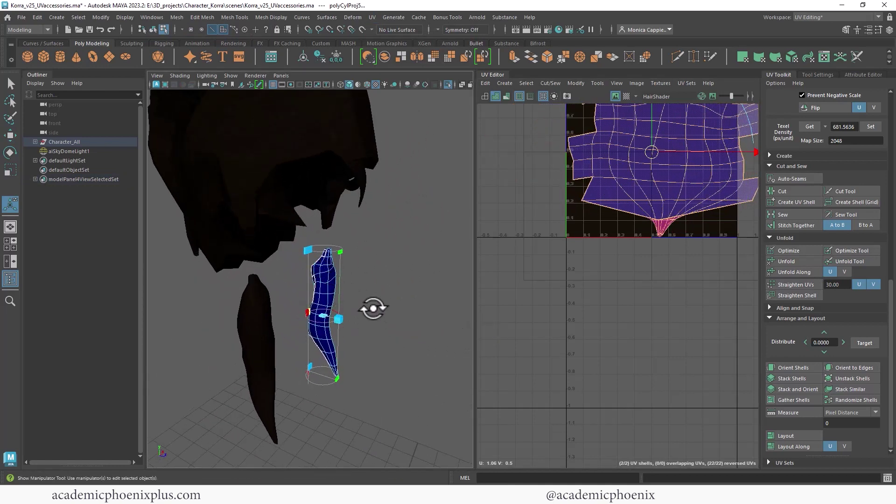
pyautogui.keyDown('alt'); pyautogui.moveTo(373, 308); pyautogui.dragTo(304, 256, button='middle'); pyautogui.keyUp('alt')
pyautogui.keyDown('alt'); pyautogui.moveTo(304, 256); pyautogui.dragTo(396, 289, button='right'); pyautogui.keyUp('alt')
pyautogui.click(251, 380)
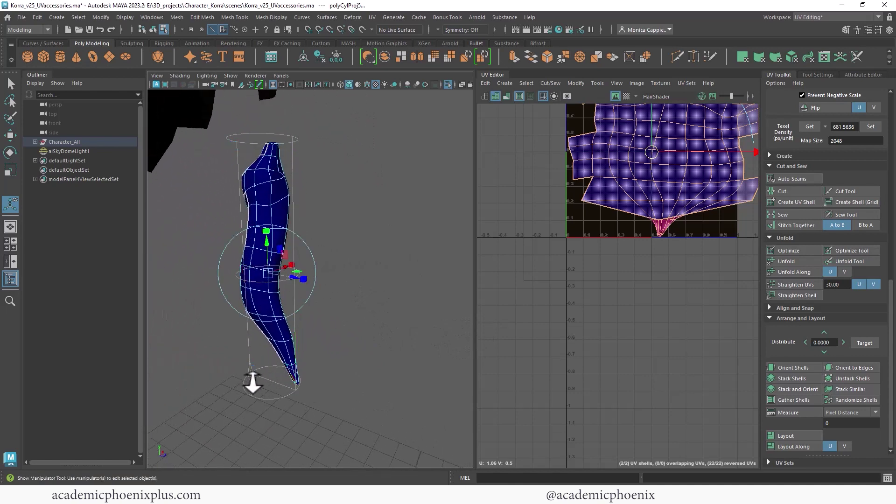
pyautogui.moveTo(273, 281); pyautogui.dragTo(304, 278)
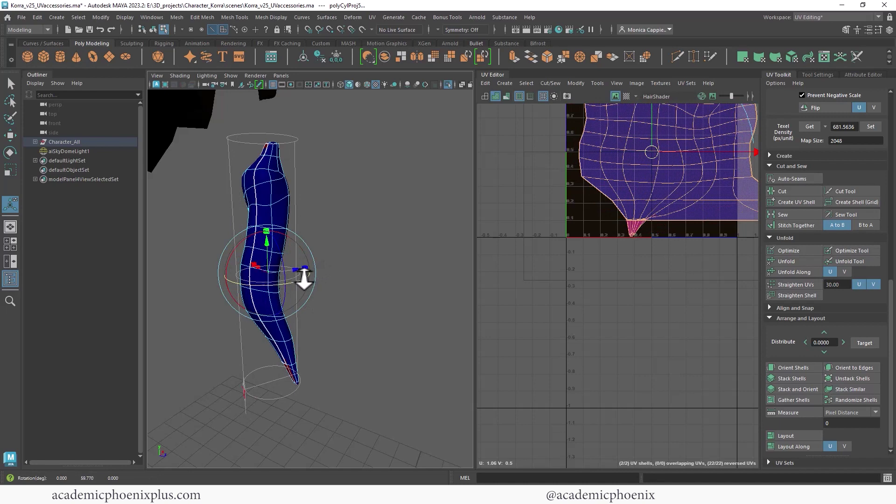
pyautogui.keyDown('alt'); pyautogui.moveTo(640, 205); pyautogui.dragTo(541, 288, button='middle'); pyautogui.keyUp('alt')
pyautogui.scroll(-2, 560, 266)
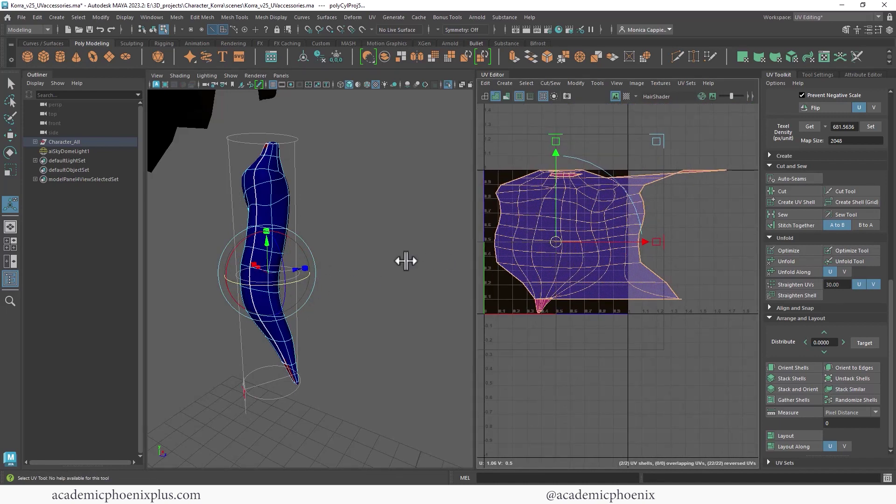
pyautogui.keyDown('alt'); pyautogui.moveTo(406, 261); pyautogui.dragTo(315, 243); pyautogui.keyUp('alt')
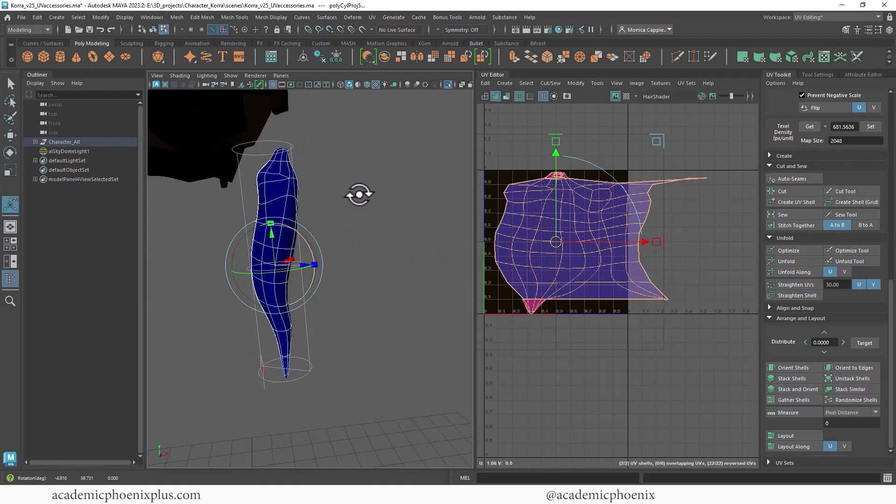
# Step: Delete the cap faces at the side strand's upper end, leaving it open
pyautogui.keyDown('alt'); pyautogui.moveTo(360, 194); pyautogui.dragTo(300, 224); pyautogui.keyUp('alt')
pyautogui.keyDown('alt'); pyautogui.moveTo(300, 224); pyautogui.dragTo(379, 252, button='right'); pyautogui.keyUp('alt')
pyautogui.moveTo(376, 219); pyautogui.dragTo(374, 244, button='right')
pyautogui.click(380, 244)
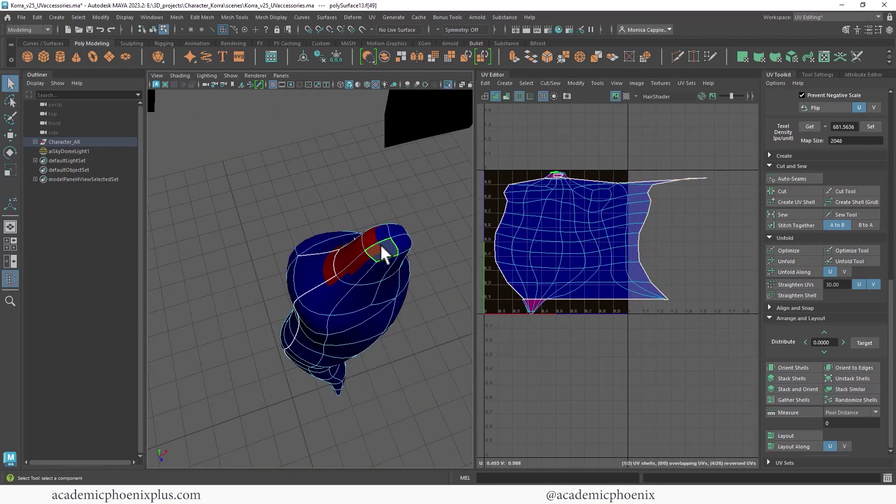
pyautogui.press('Delete')
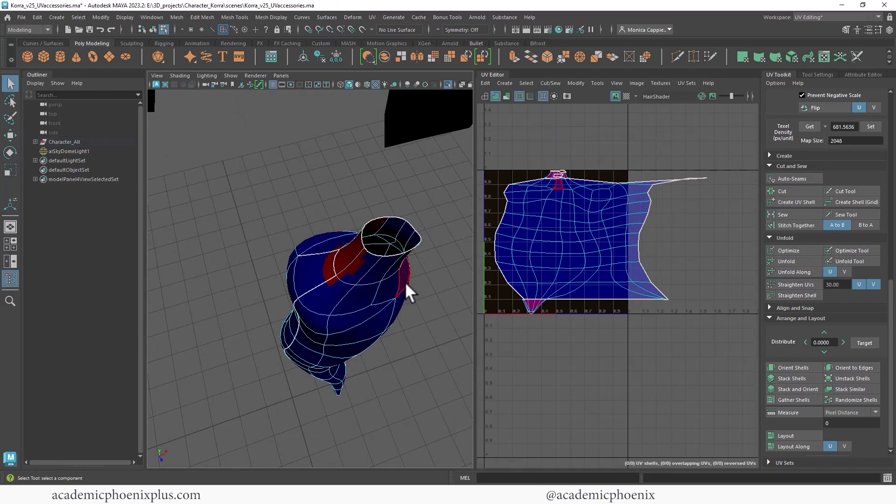
pyautogui.keyDown('alt'); pyautogui.moveTo(405, 281); pyautogui.dragTo(242, 243); pyautogui.keyUp('alt')
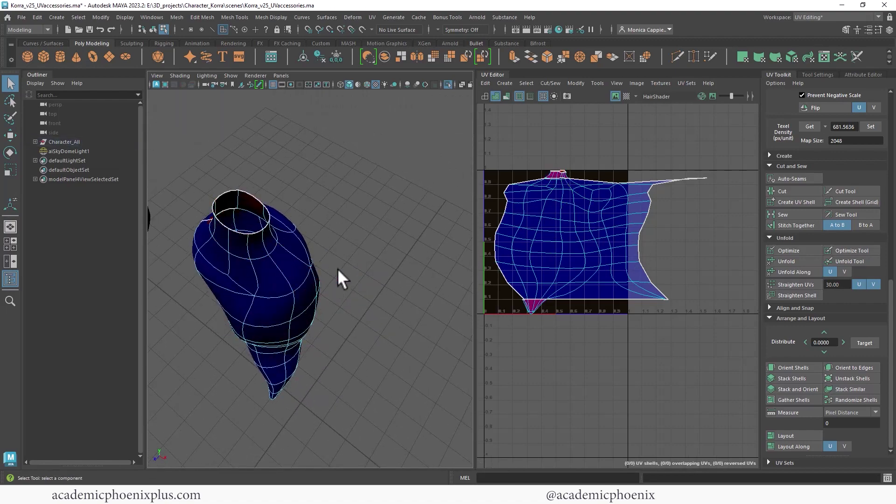
# Step: Unfold the complete UV shell of the tapered hair strand
pyautogui.keyDown('alt'); pyautogui.moveTo(337, 269); pyautogui.dragTo(298, 247); pyautogui.keyUp('alt')
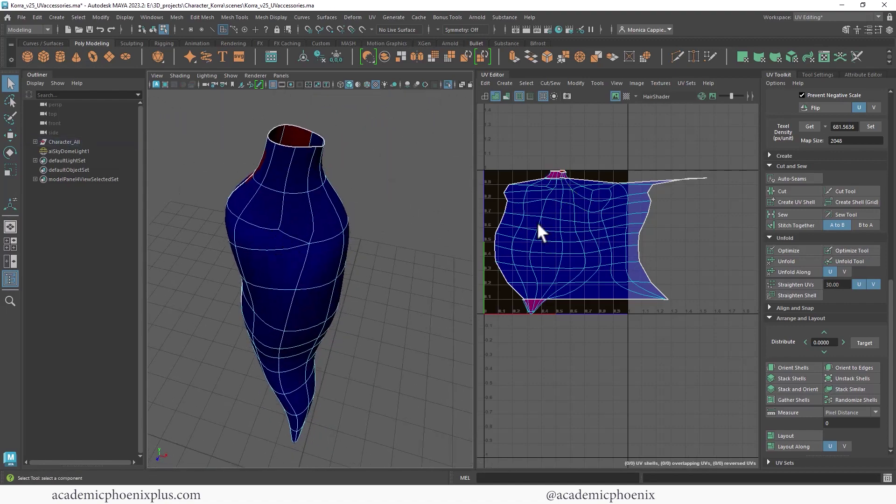
pyautogui.moveTo(568, 228); pyautogui.dragTo(453, 257, button='right')
pyautogui.doubleClick(563, 251)
pyautogui.click(396, 238)
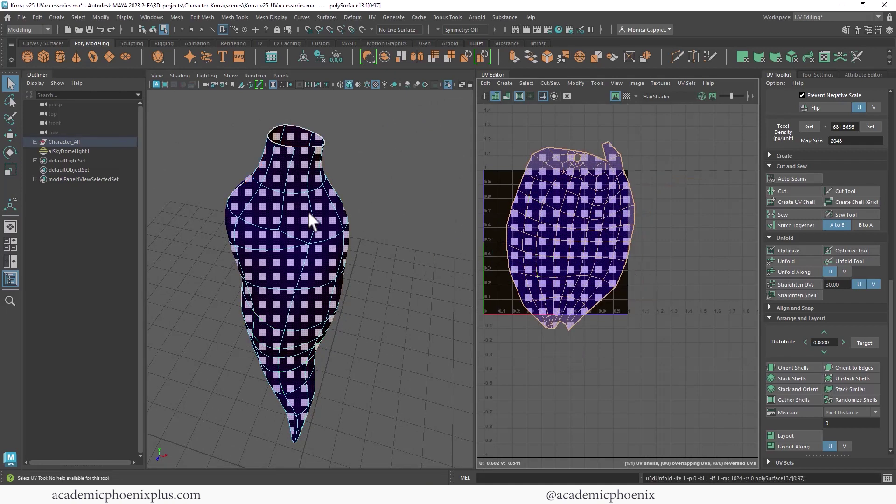
# Step: Sew the stray seam edges around the hair strand's neck so the loose UV flap rejoins the shell
pyautogui.keyDown('alt'); pyautogui.moveTo(308, 211); pyautogui.dragTo(341, 266); pyautogui.keyUp('alt')
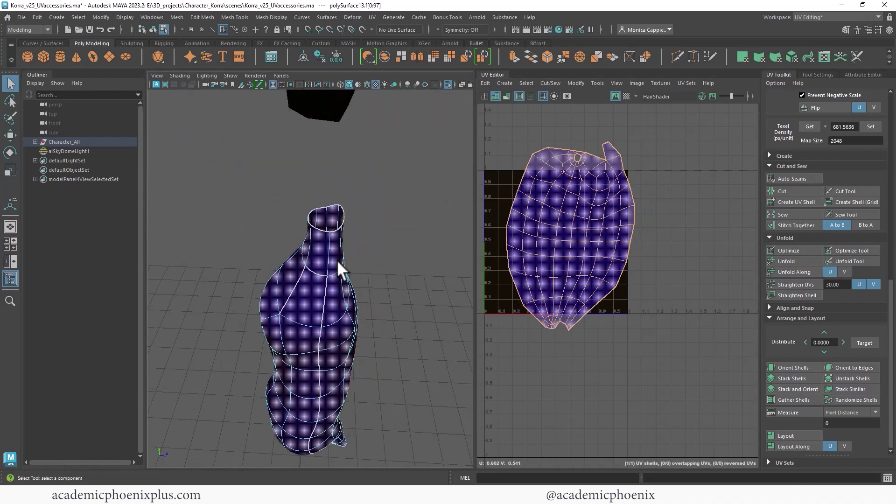
pyautogui.keyDown('alt'); pyautogui.moveTo(341, 266); pyautogui.dragTo(386, 246, button='right'); pyautogui.keyUp('alt')
pyautogui.moveTo(329, 219); pyautogui.dragTo(329, 242, button='right')
pyautogui.keyDown('alt'); pyautogui.moveTo(338, 194); pyautogui.dragTo(388, 246, button='right'); pyautogui.keyUp('alt')
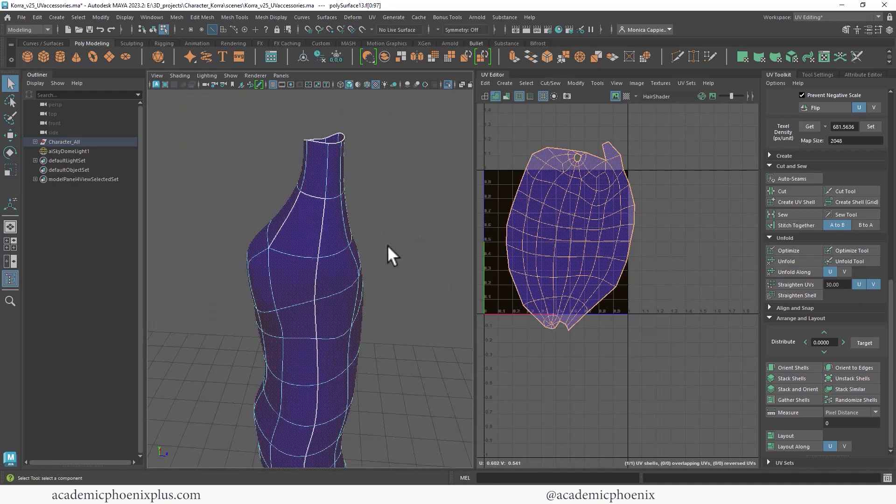
pyautogui.click(326, 186)
pyautogui.moveTo(587, 232)
pyautogui.keyDown('shift'); pyautogui.mouseDown(button='right')
pyautogui.moveTo(518, 228)
pyautogui.moveTo(549, 209)
pyautogui.moveTo(578, 223)
pyautogui.mouseUp(button='right'); pyautogui.keyUp('shift')
pyautogui.click(310, 194)
pyautogui.keyDown('shift'); pyautogui.click(288, 206); pyautogui.keyUp('shift')
# Step: Cut the UV edges that continue the vertical seam down to the hair strand's tip
pyautogui.keyDown('alt'); pyautogui.moveTo(425, 292); pyautogui.dragTo(440, 234); pyautogui.keyUp('alt')
pyautogui.keyDown('alt'); pyautogui.moveTo(441, 234); pyautogui.dragTo(320, 254, button='middle'); pyautogui.keyUp('alt')
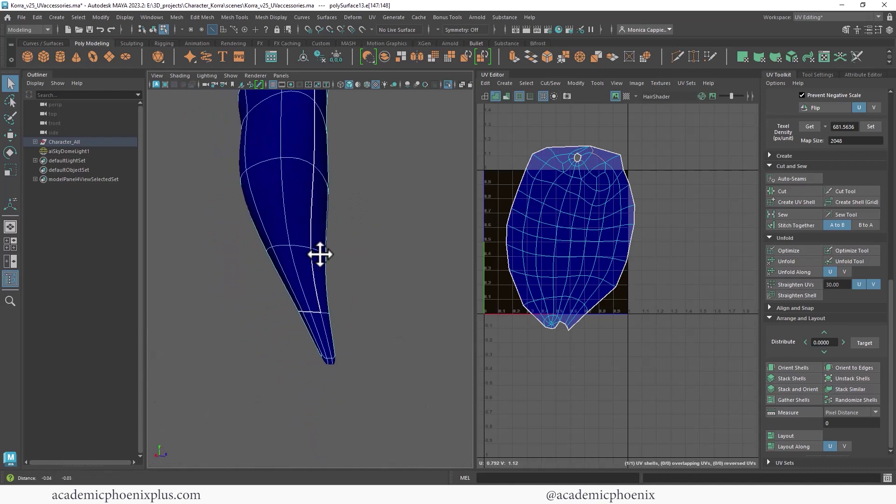
pyautogui.keyDown('alt'); pyautogui.moveTo(320, 253); pyautogui.dragTo(392, 223, button='right'); pyautogui.keyUp('alt')
pyautogui.click(318, 288)
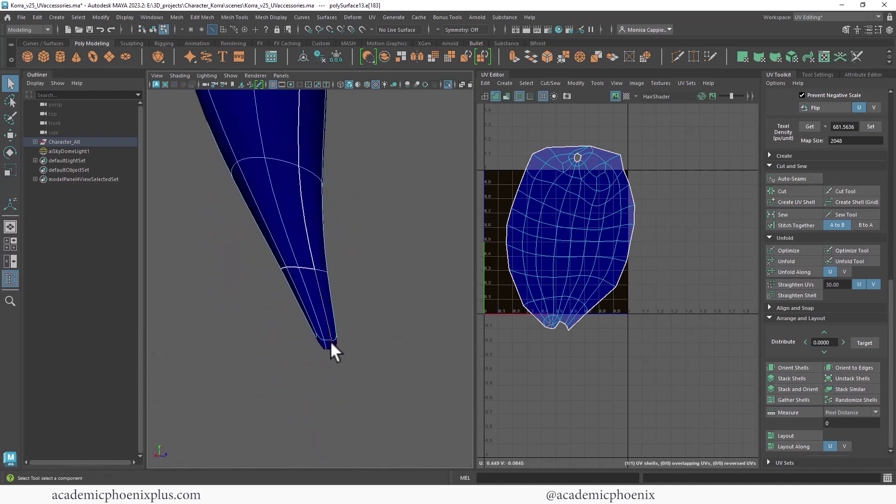
pyautogui.keyDown('shift'); pyautogui.click(329, 340); pyautogui.keyUp('shift')
pyautogui.keyDown('shift'); pyautogui.moveTo(549, 311); pyautogui.dragTo(532, 317, button='right'); pyautogui.keyUp('shift')
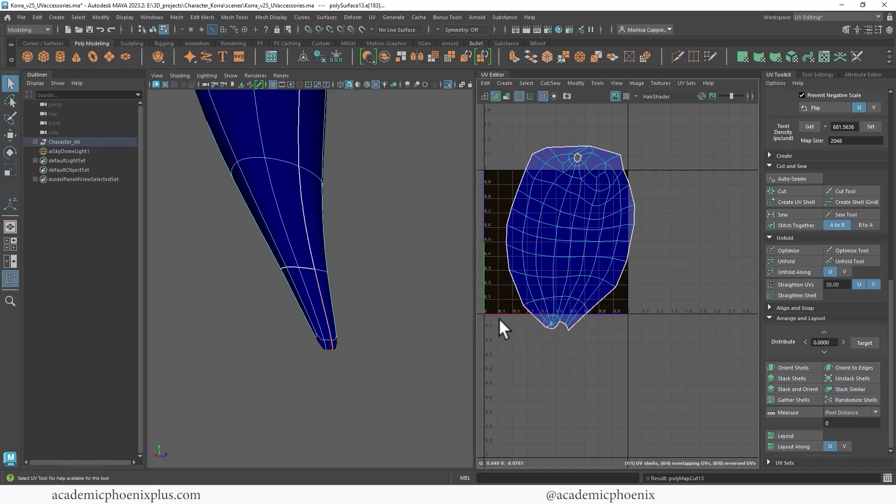
# Step: Sew the stray seam edges around the hair strand's tip back together
pyautogui.keyDown('alt'); pyautogui.moveTo(401, 299); pyautogui.dragTo(324, 260); pyautogui.keyUp('alt')
pyautogui.click(324, 259)
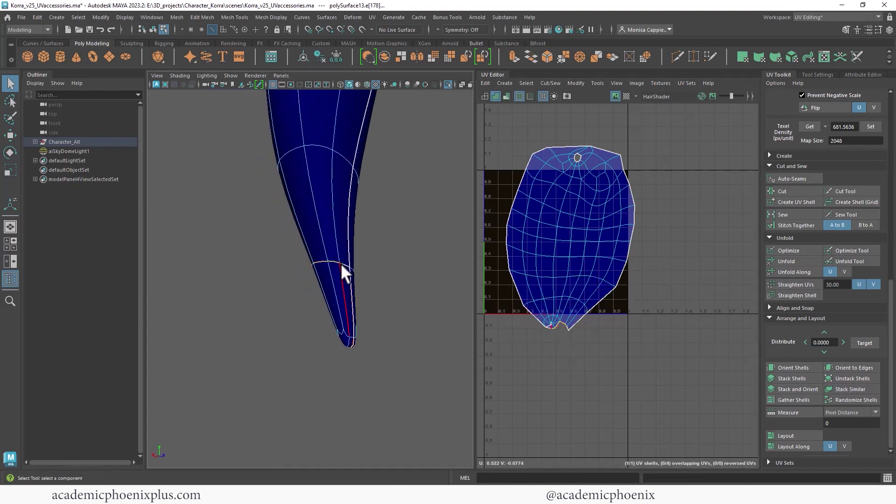
pyautogui.keyDown('shift'); pyautogui.click(343, 263); pyautogui.keyUp('shift')
pyautogui.keyDown('shift'); pyautogui.moveTo(580, 276); pyautogui.dragTo(612, 294, button='right'); pyautogui.keyUp('shift')
# Step: Unfold the whole hair strand shell again and display the checker map on it
pyautogui.moveTo(591, 251); pyautogui.dragTo(524, 263, button='right')
pyautogui.doubleClick(585, 262)
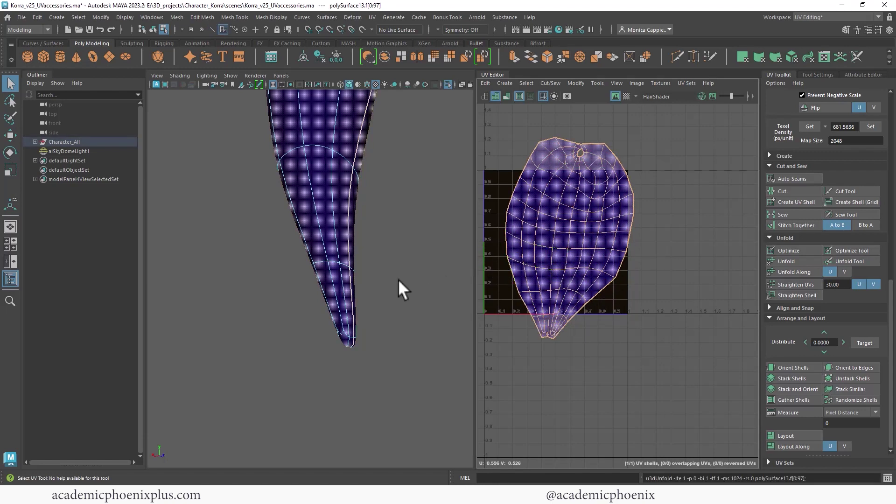
pyautogui.click(626, 96)
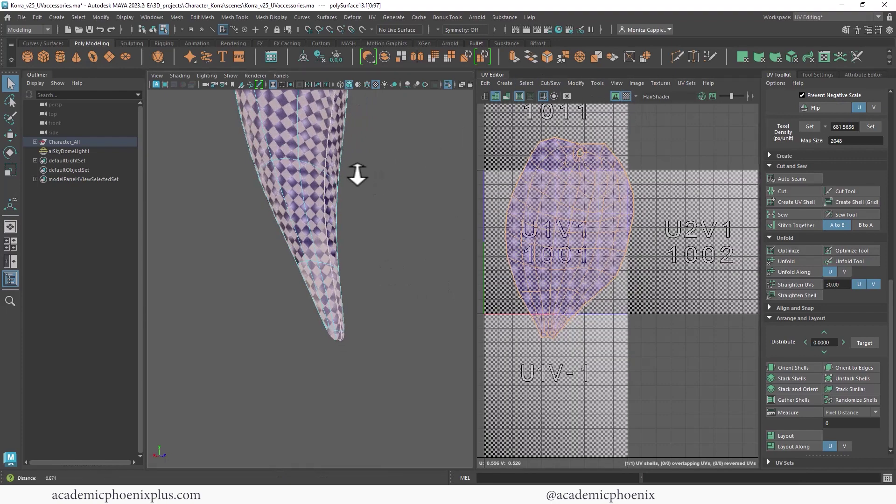
# Step: Cut the UV seam through the strand's neck up to the rim and unfold the shell again
pyautogui.keyDown('alt'); pyautogui.moveTo(357, 174); pyautogui.dragTo(309, 176, button='right'); pyautogui.keyUp('alt')
pyautogui.keyDown('alt'); pyautogui.moveTo(308, 176); pyautogui.dragTo(210, 256); pyautogui.keyUp('alt')
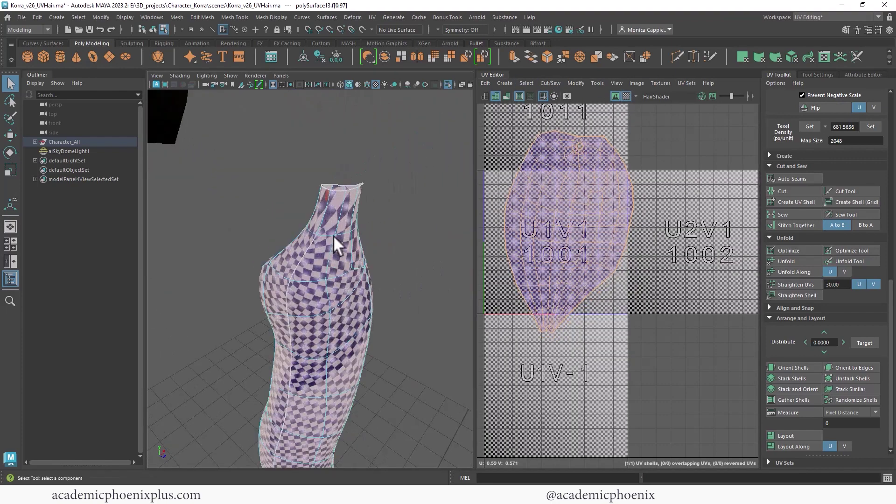
pyautogui.keyDown('alt'); pyautogui.moveTo(333, 235); pyautogui.dragTo(422, 211, button='right'); pyautogui.keyUp('alt')
pyautogui.keyDown('alt'); pyautogui.moveTo(422, 211); pyautogui.dragTo(394, 295, button='middle'); pyautogui.keyUp('alt')
pyautogui.keyDown('alt'); pyautogui.moveTo(284, 248); pyautogui.dragTo(373, 226); pyautogui.keyUp('alt')
pyautogui.moveTo(372, 226); pyautogui.dragTo(382, 186, button='right')
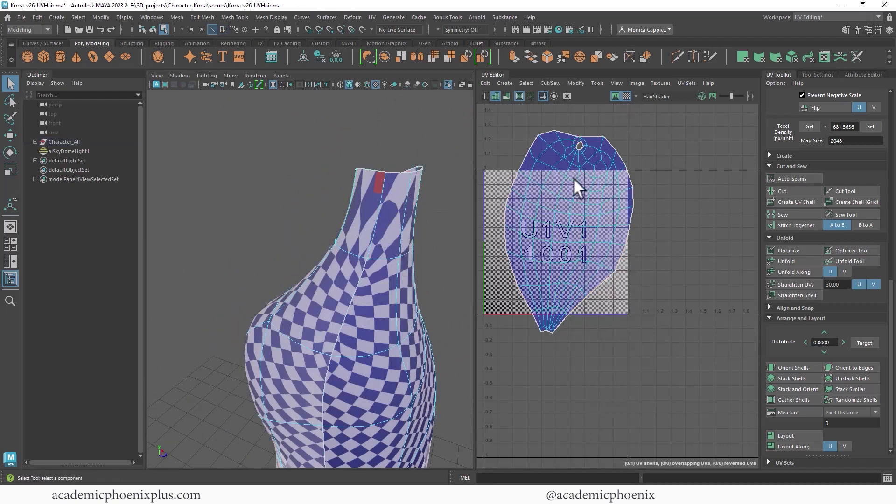
pyautogui.click(421, 230)
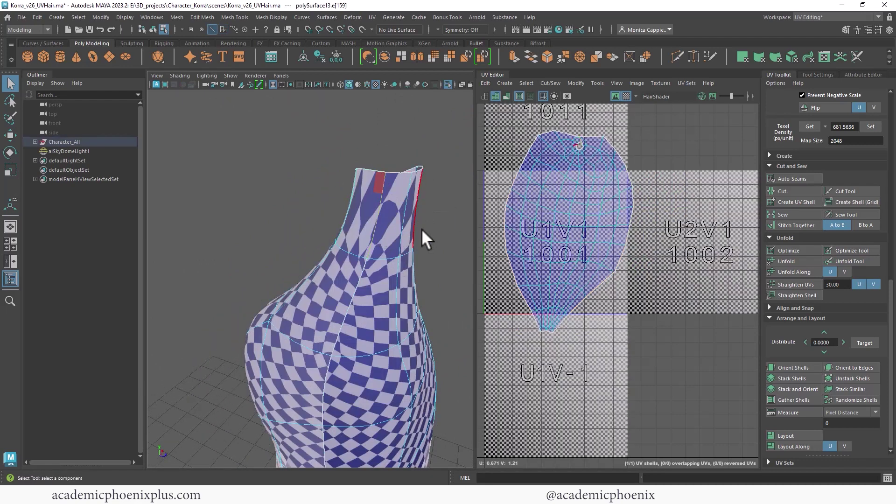
pyautogui.keyDown('shift'); pyautogui.moveTo(569, 167); pyautogui.dragTo(448, 206, button='right'); pyautogui.keyUp('shift')
pyautogui.doubleClick(562, 205)
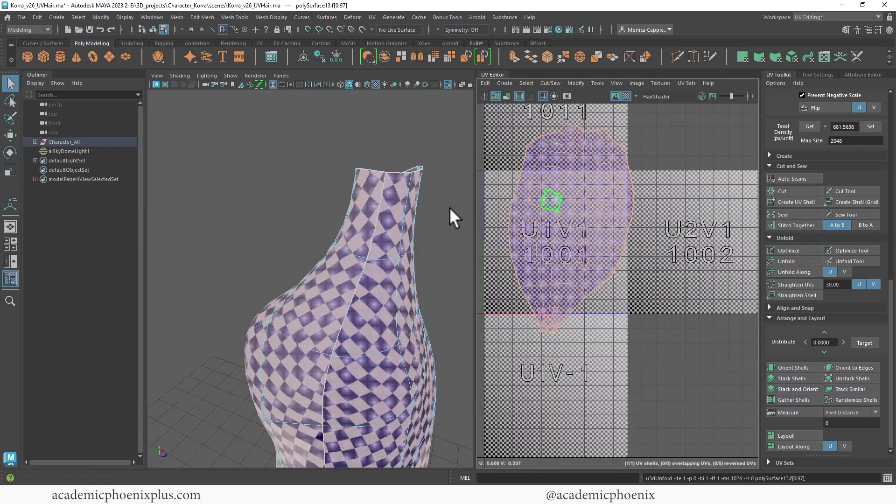
# Step: Try to transfer all UV sets from the unwrapped hair strand to the opposite strand, using Component sample space
pyautogui.keyDown('alt'); pyautogui.moveTo(381, 229); pyautogui.dragTo(306, 248, button='right'); pyautogui.keyUp('alt')
pyautogui.keyDown('alt'); pyautogui.moveTo(306, 248); pyautogui.dragTo(307, 210, button='middle'); pyautogui.keyUp('alt')
pyautogui.keyDown('alt'); pyautogui.moveTo(306, 210); pyautogui.dragTo(296, 204); pyautogui.keyUp('alt')
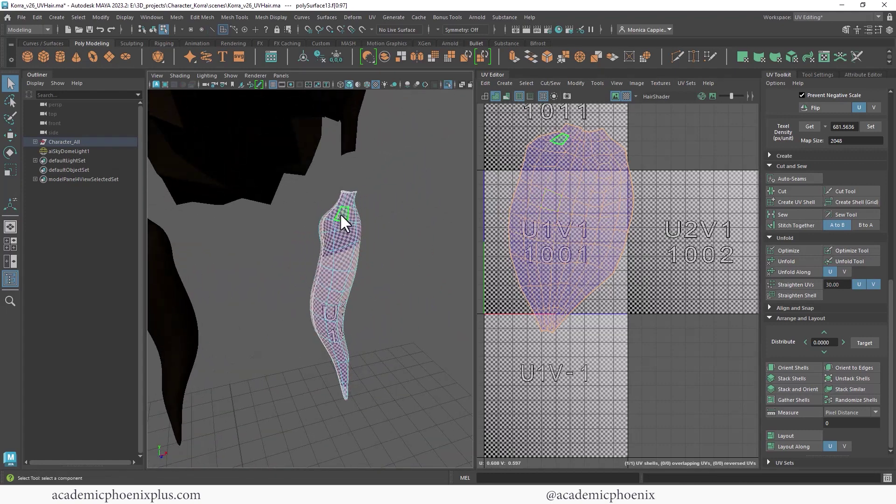
pyautogui.moveTo(340, 213); pyautogui.dragTo(389, 195, button='right')
pyautogui.keyDown('alt'); pyautogui.moveTo(389, 196); pyautogui.dragTo(346, 240); pyautogui.keyUp('alt')
pyautogui.press('F8')
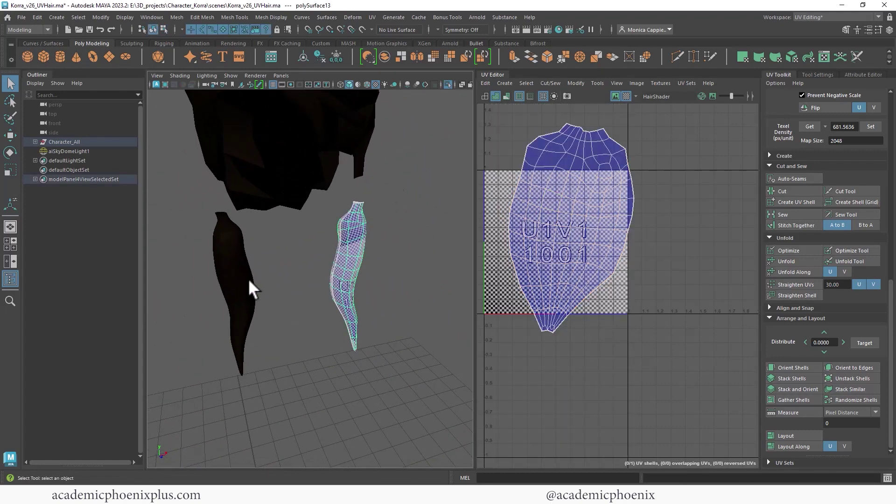
pyautogui.click(222, 218)
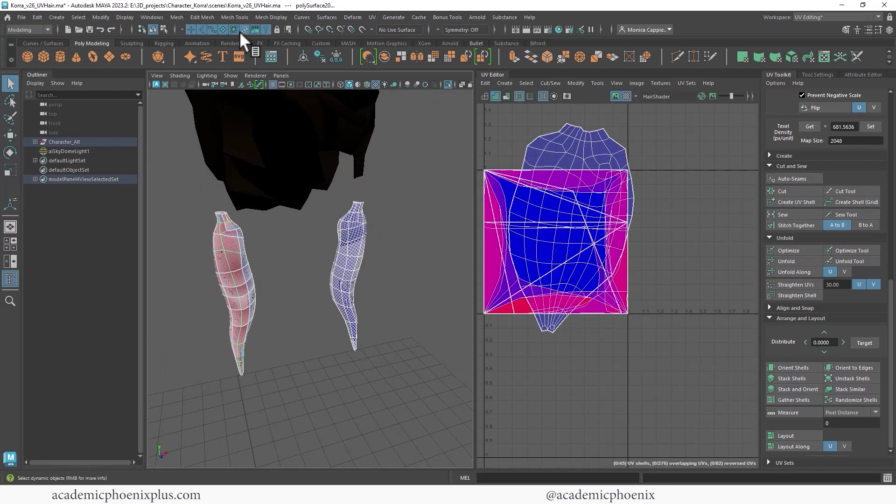
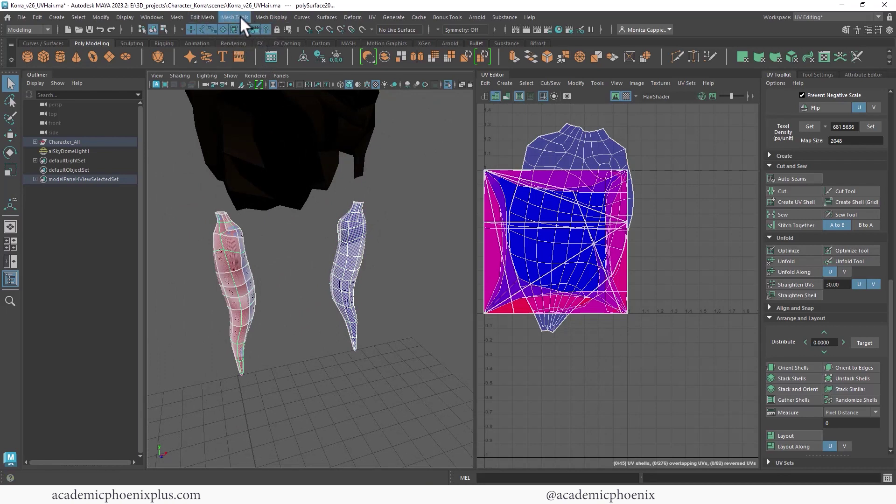
pyautogui.click(176, 17)
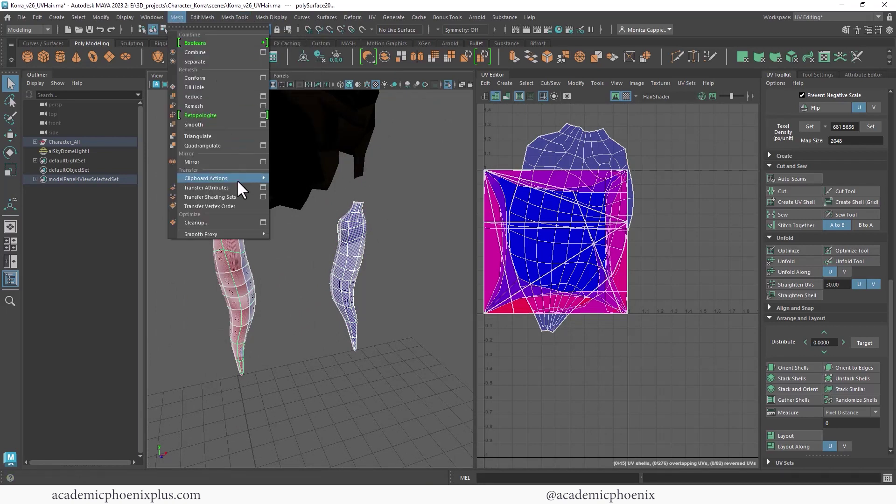
pyautogui.click(263, 188)
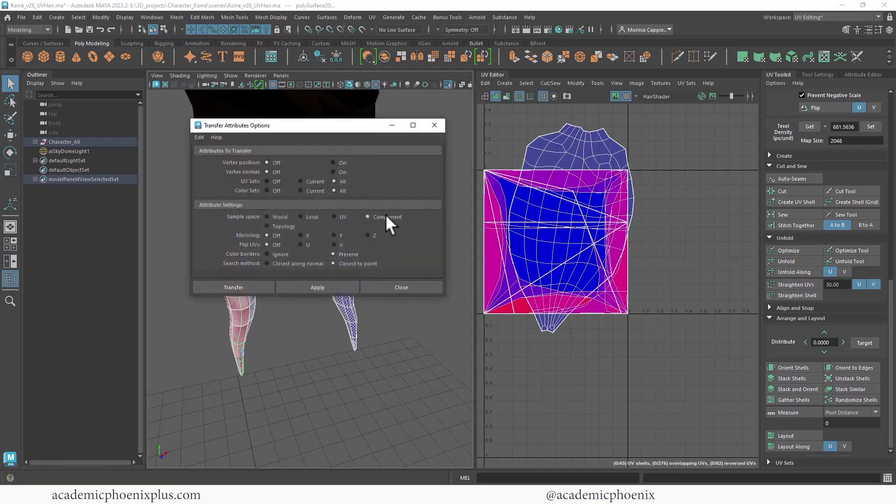
pyautogui.click(197, 137)
pyautogui.click(201, 155)
pyautogui.click(332, 285)
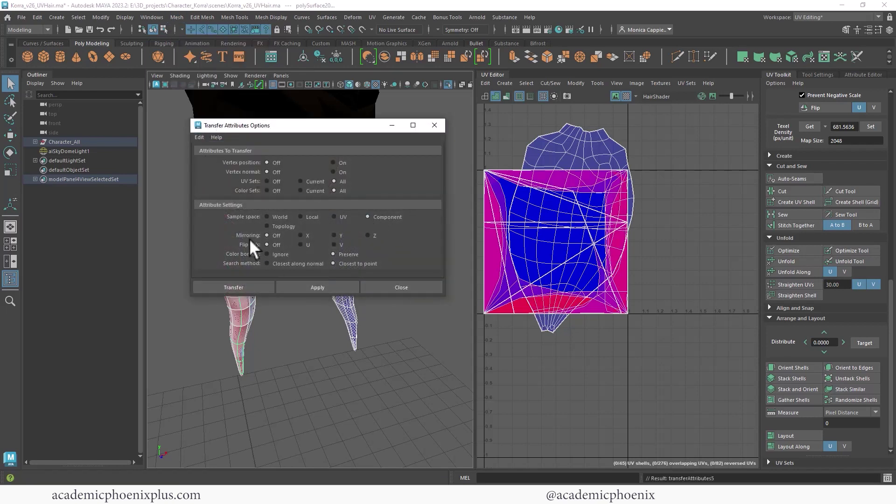
pyautogui.click(315, 284)
pyautogui.click(435, 125)
# Step: Duplicate the unwrapped strand, move the copy over the opposite strand for comparison, and delete the copy
pyautogui.keyDown('alt'); pyautogui.moveTo(328, 236); pyautogui.dragTo(363, 258); pyautogui.keyUp('alt')
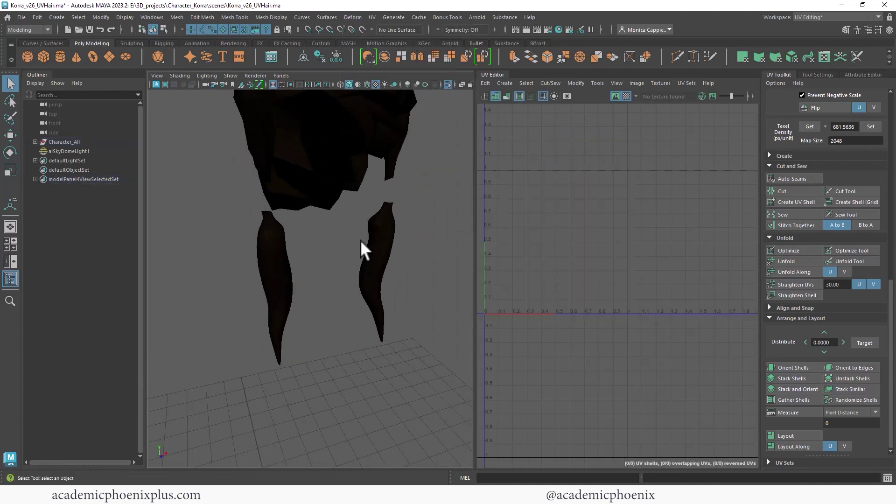
pyautogui.click(386, 254)
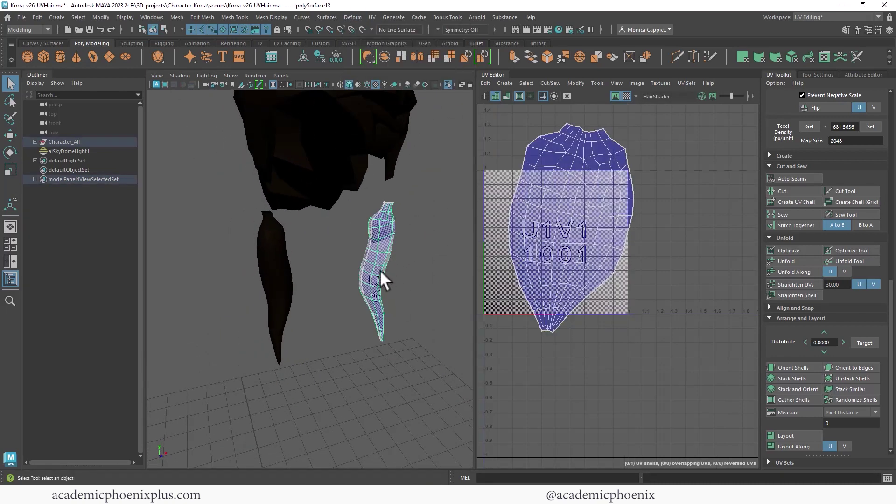
pyautogui.hotkey('ctrl', 'd')
pyautogui.press('w')
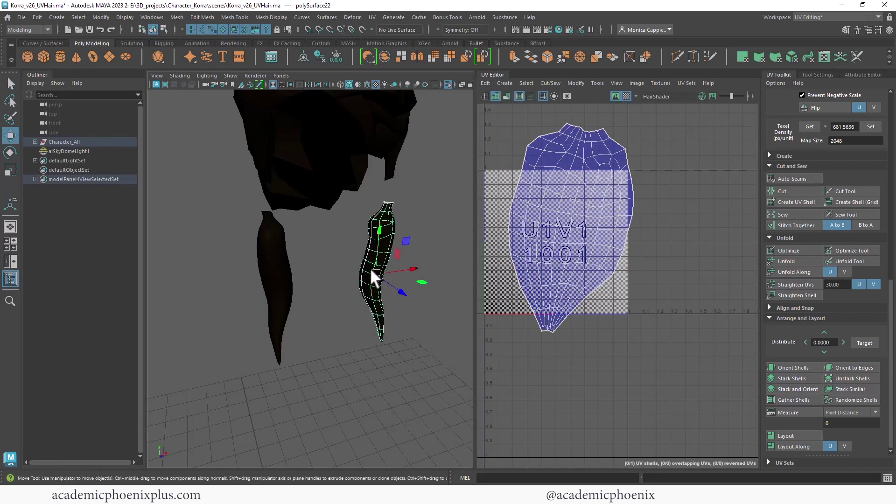
pyautogui.moveTo(413, 269); pyautogui.dragTo(295, 274)
pyautogui.press('e')
pyautogui.press('w')
pyautogui.keyDown('shift'); pyautogui.click(269, 252); pyautogui.keyUp('shift')
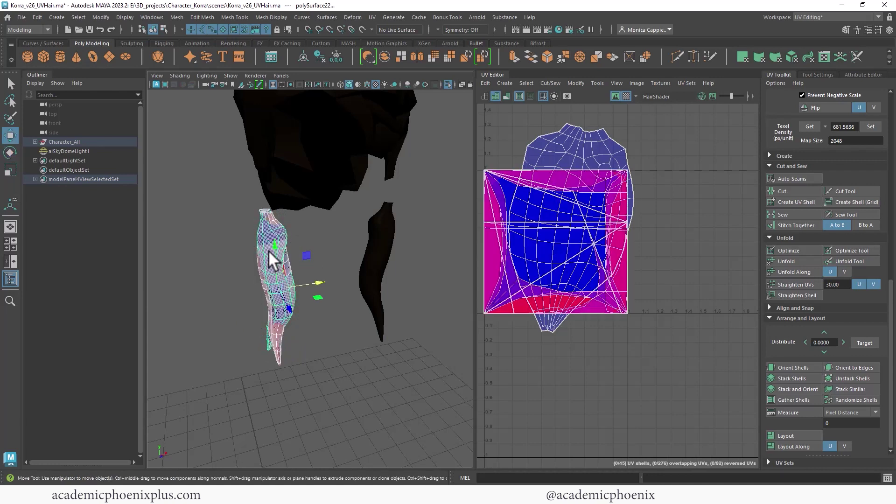
pyautogui.click(288, 254)
pyautogui.press('Delete')
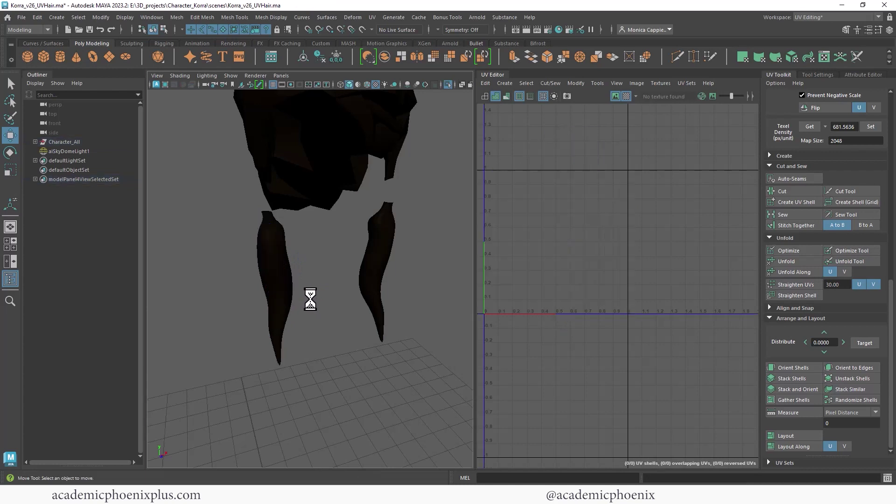
# Step: Apply a cylindrical UV projection to the opposite hair strand and adjust its wrap and orientation around the mesh
pyautogui.click(283, 290)
pyautogui.click(370, 17)
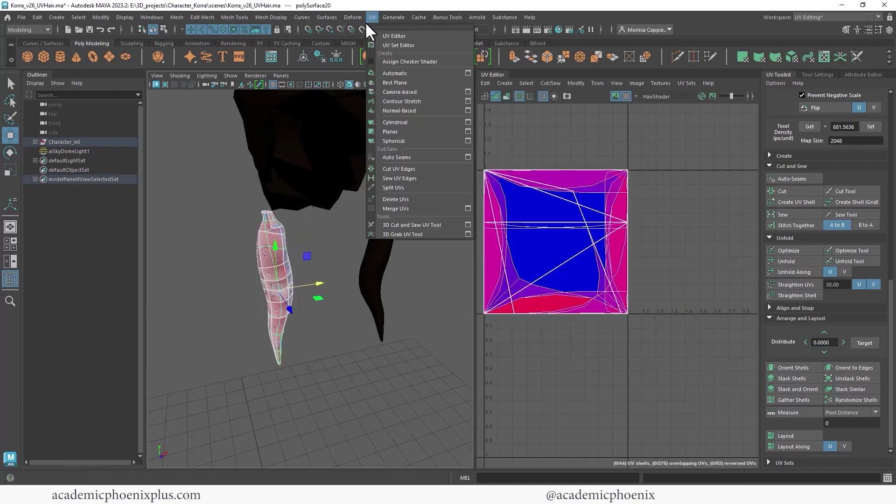
pyautogui.click(419, 123)
pyautogui.keyDown('alt'); pyautogui.moveTo(312, 294); pyautogui.dragTo(426, 292); pyautogui.keyUp('alt')
pyautogui.moveTo(376, 276); pyautogui.dragTo(335, 280)
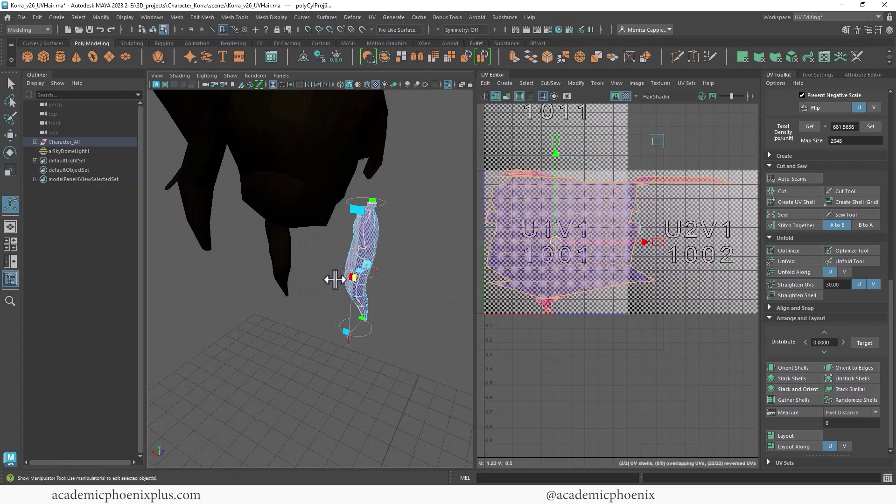
pyautogui.click(349, 337)
pyautogui.moveTo(386, 306); pyautogui.dragTo(600, 220)
pyautogui.scroll(2, 600, 220)
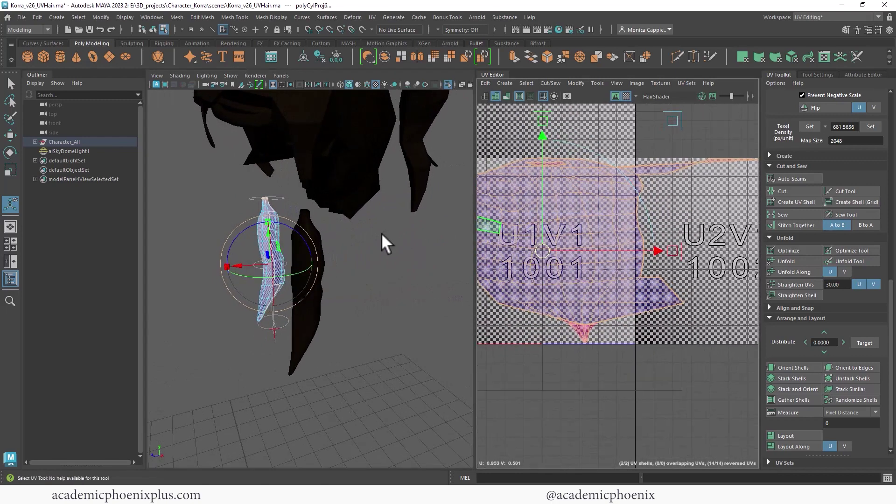
# Step: Examine the projected checker pattern from the strand's body up to its neck and return to object mode
pyautogui.scroll(5, 386, 220)
pyautogui.keyDown('alt'); pyautogui.moveTo(381, 226); pyautogui.dragTo(402, 291, button='middle'); pyautogui.keyUp('alt')
pyautogui.keyDown('alt'); pyautogui.moveTo(384, 222); pyautogui.dragTo(428, 222, button='right'); pyautogui.keyUp('alt')
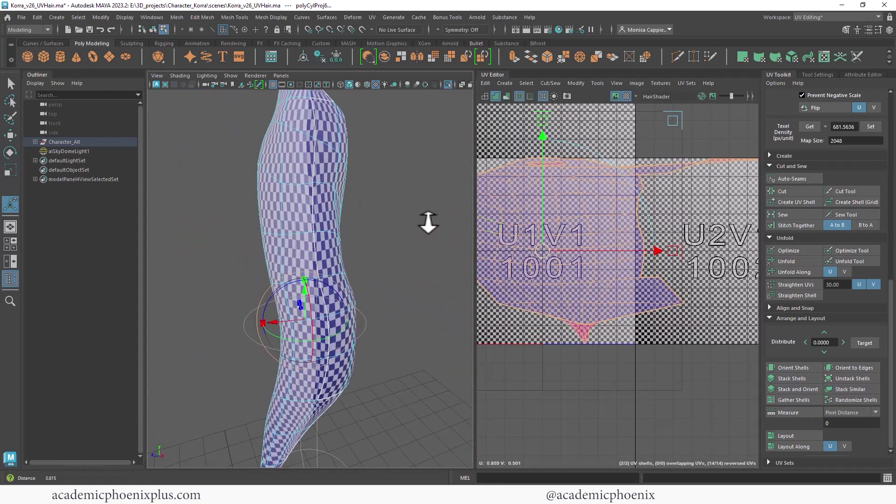
pyautogui.keyDown('alt'); pyautogui.moveTo(342, 201); pyautogui.dragTo(342, 278, button='middle'); pyautogui.keyUp('alt')
pyautogui.keyDown('alt'); pyautogui.moveTo(311, 210); pyautogui.dragTo(351, 210, button='right'); pyautogui.keyUp('alt')
pyautogui.keyDown('alt'); pyautogui.moveTo(301, 167); pyautogui.dragTo(309, 225, button='middle'); pyautogui.keyUp('alt')
pyautogui.moveTo(309, 225); pyautogui.dragTo(324, 218, button='right')
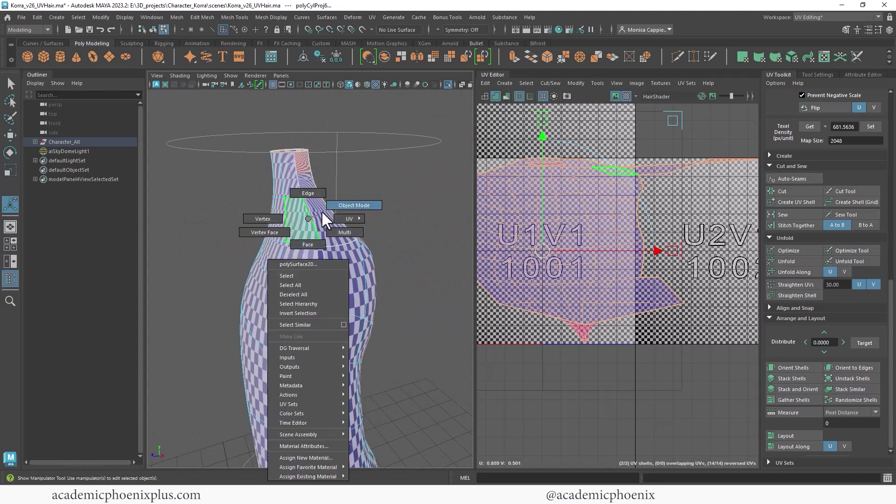
pyautogui.moveTo(324, 218); pyautogui.dragTo(353, 206, button='right')
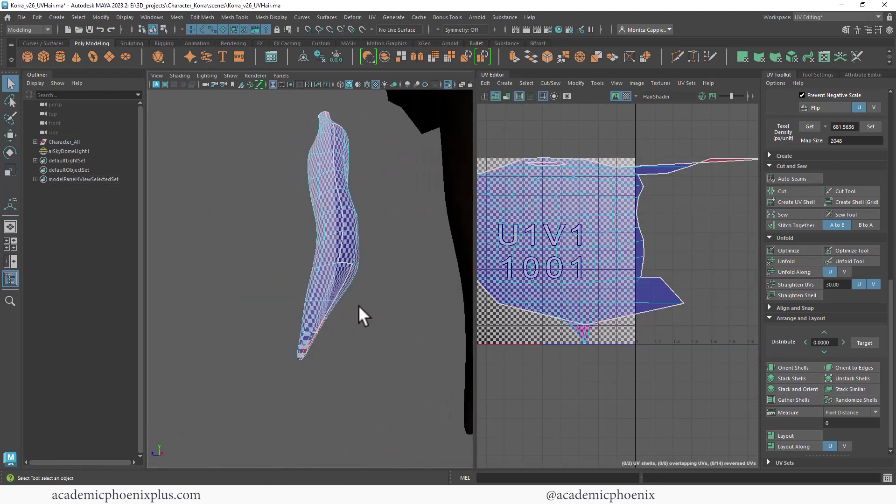
# Step: Cut a UV seam along the hair strand's lengthwise edges from its middle down to the tip
pyautogui.keyDown('alt'); pyautogui.moveTo(347, 216); pyautogui.dragTo(333, 297, button='middle'); pyautogui.keyUp('alt')
pyautogui.keyDown('alt'); pyautogui.moveTo(339, 268); pyautogui.dragTo(352, 288); pyautogui.keyUp('alt')
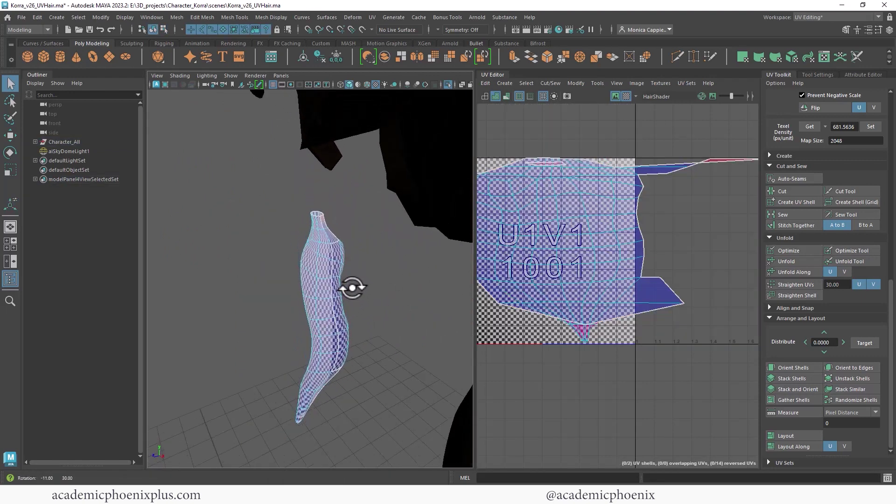
pyautogui.keyDown('alt'); pyautogui.moveTo(352, 288); pyautogui.dragTo(403, 252, button='right'); pyautogui.keyUp('alt')
pyautogui.click(348, 195)
pyautogui.keyDown('alt'); pyautogui.moveTo(362, 235); pyautogui.dragTo(348, 216); pyautogui.keyUp('alt')
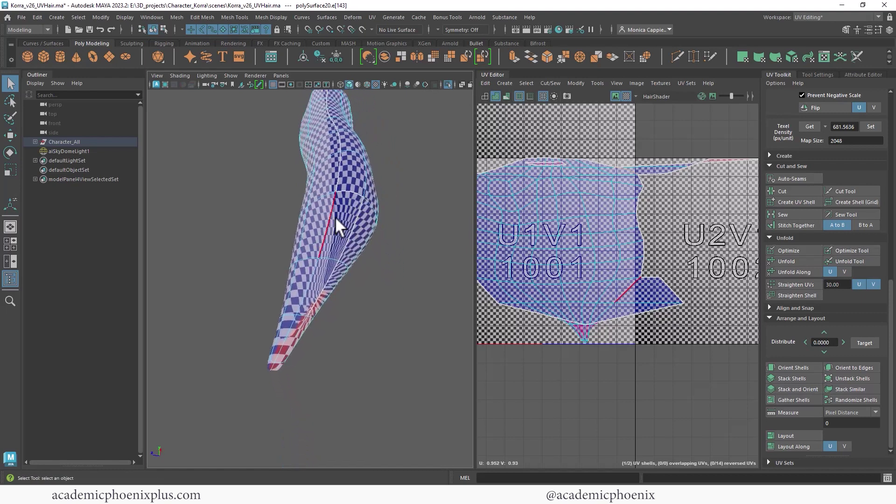
pyautogui.click(300, 321)
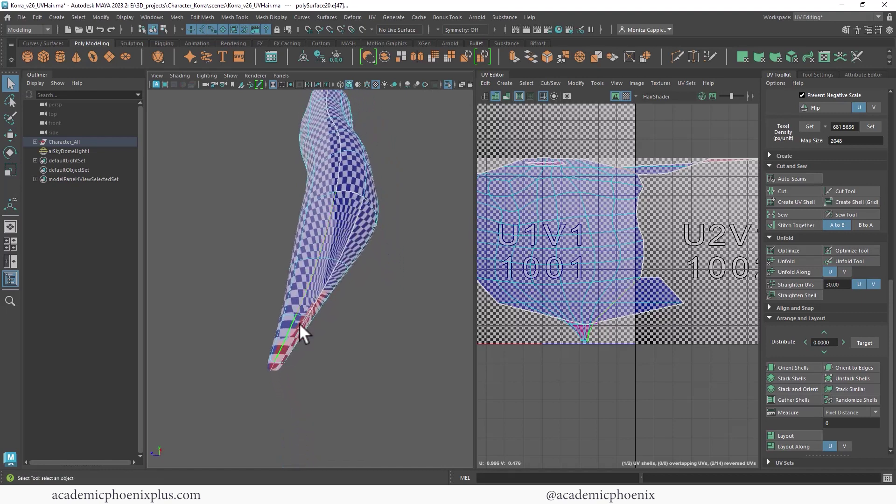
pyautogui.moveTo(577, 254)
pyautogui.keyDown('shift'); pyautogui.mouseDown(button='right')
pyautogui.moveTo(539, 268)
pyautogui.moveTo(571, 280)
pyautogui.moveTo(577, 260)
pyautogui.mouseUp(button='right'); pyautogui.keyUp('shift')
pyautogui.rightClick(573, 260)
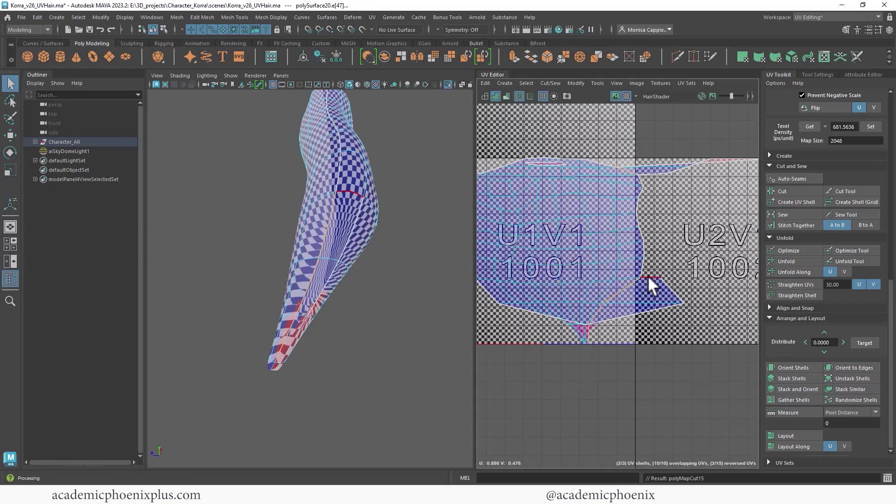
# Step: Sew the protruding UV pieces onto the opposite side of the main shell along their matching border edges
pyautogui.click(669, 166)
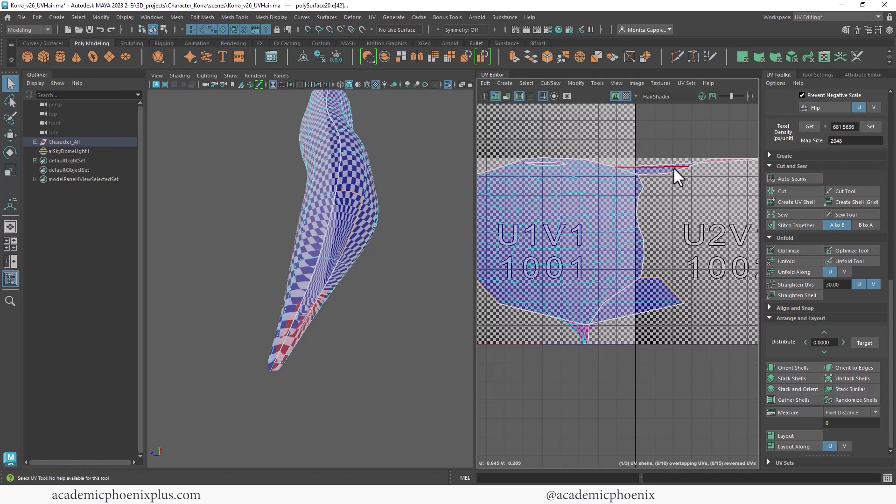
pyautogui.moveTo(672, 166); pyautogui.dragTo(671, 166, button='right')
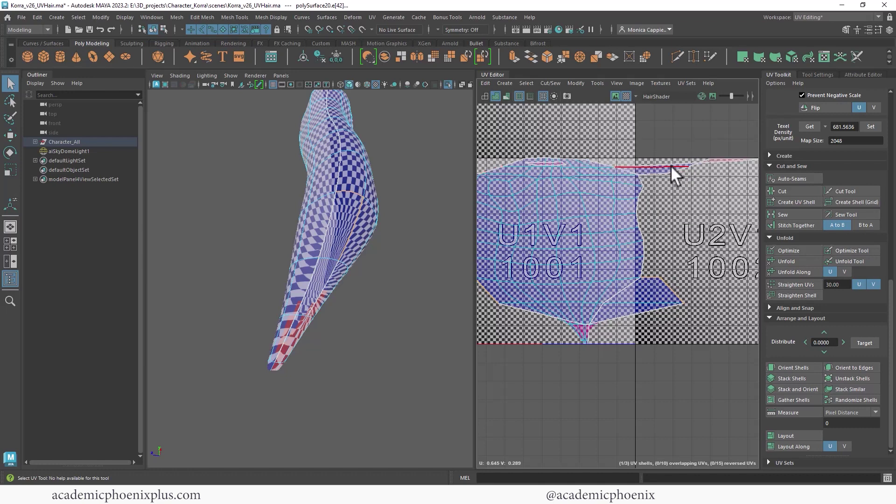
pyautogui.click(694, 164)
pyautogui.keyDown('shift'); pyautogui.moveTo(677, 169); pyautogui.dragTo(704, 181, button='right'); pyautogui.keyUp('shift')
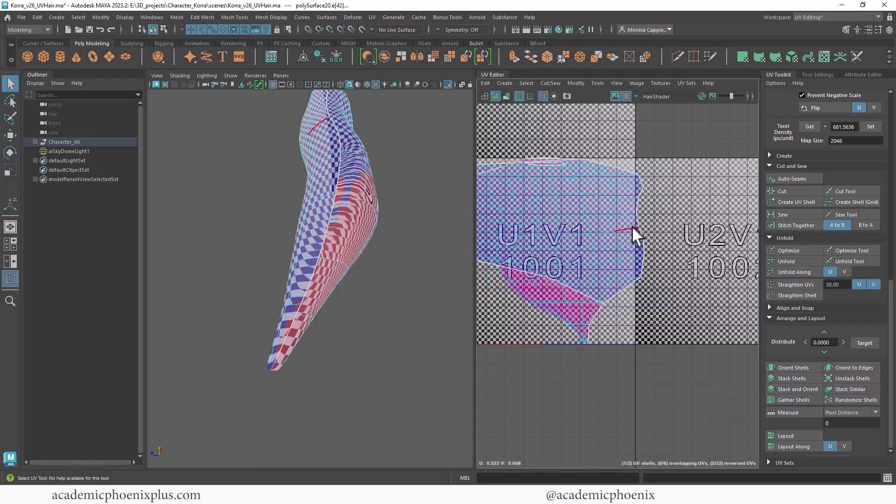
# Step: Select the strand's entire main UV shell and unfold it
pyautogui.keyDown('alt'); pyautogui.moveTo(595, 240); pyautogui.dragTo(643, 235, button='middle'); pyautogui.keyUp('alt')
pyautogui.moveTo(636, 227); pyautogui.dragTo(635, 253, button='right')
pyautogui.click(612, 245)
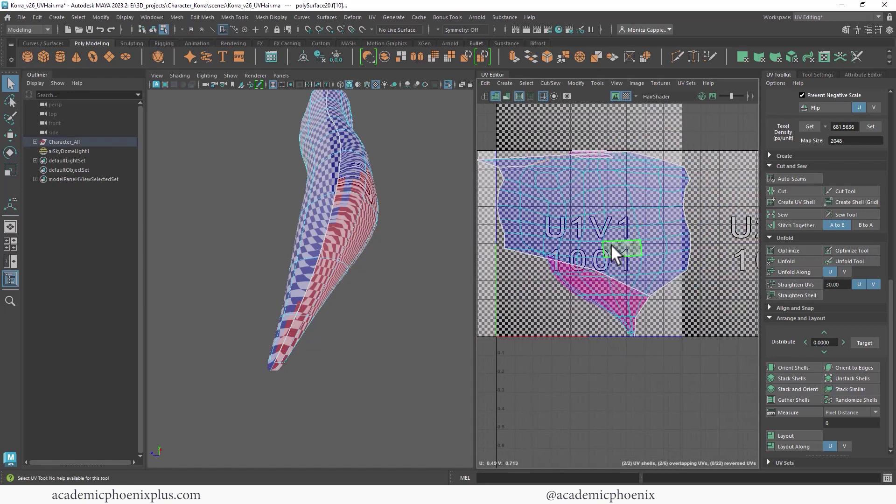
pyautogui.click(577, 220)
pyautogui.doubleClick(609, 209)
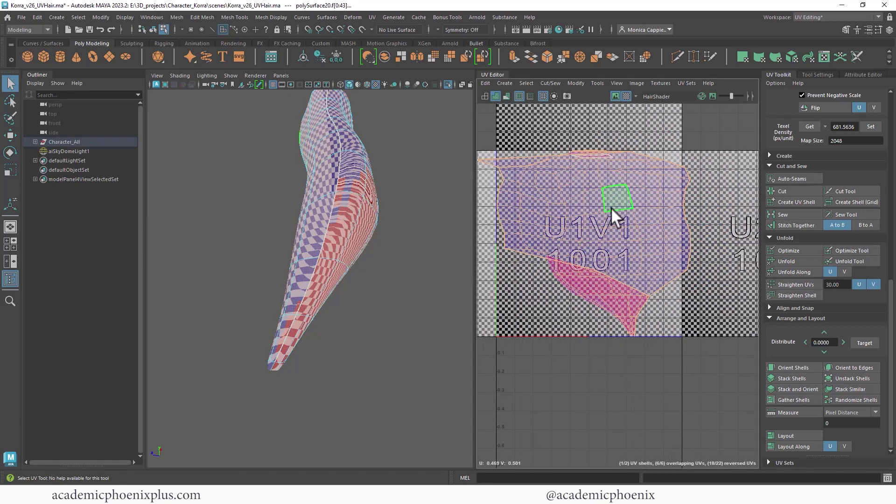
pyautogui.keyDown('shift'); pyautogui.moveTo(611, 209); pyautogui.dragTo(533, 210, button='right'); pyautogui.keyUp('shift')
pyautogui.scroll(-2, 570, 217)
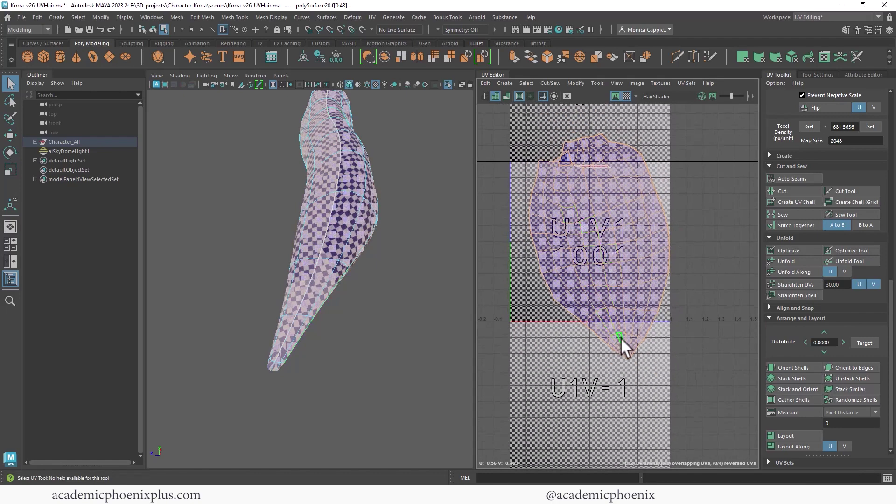
# Step: Hide the checker map and sew the overlapping triangular flap near the shell's upper end to its matching edge
pyautogui.click(624, 92)
pyautogui.keyDown('alt'); pyautogui.moveTo(609, 212); pyautogui.dragTo(686, 211, button='right'); pyautogui.keyUp('alt')
pyautogui.keyDown('alt'); pyautogui.moveTo(558, 178); pyautogui.dragTo(572, 267, button='middle'); pyautogui.keyUp('alt')
pyautogui.scroll(3, 558, 251)
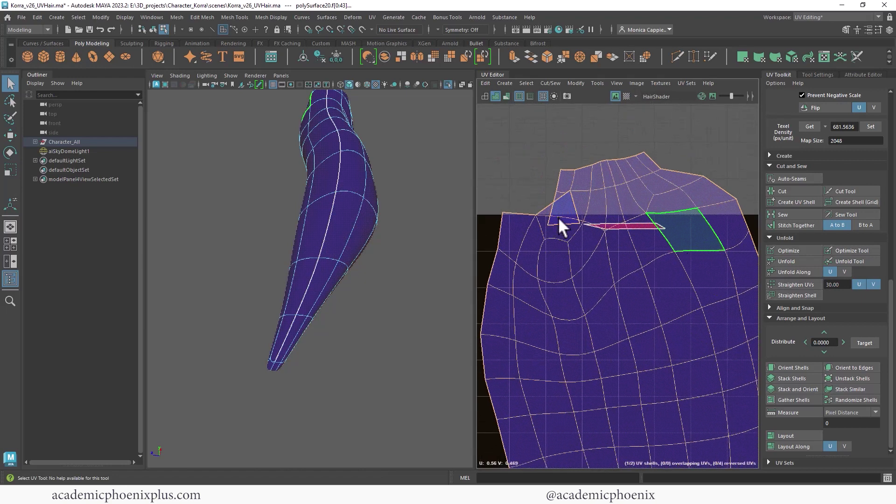
pyautogui.moveTo(530, 193); pyautogui.dragTo(524, 162, button='right')
pyautogui.click(544, 202)
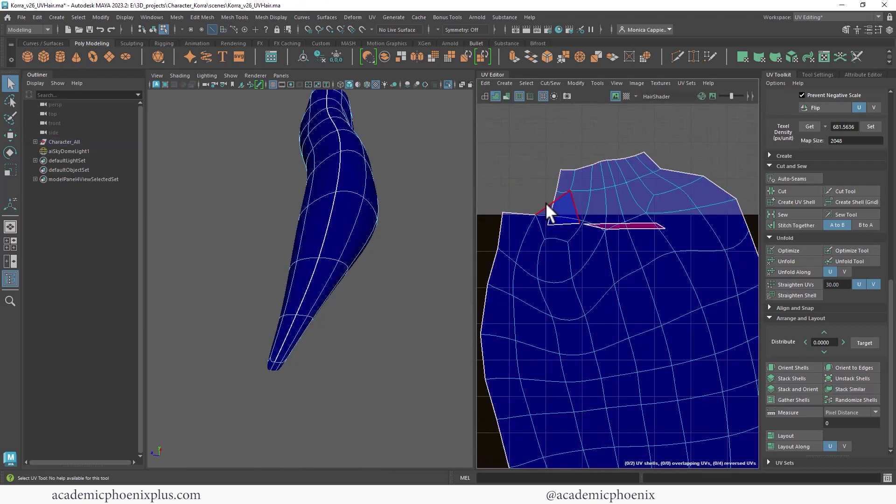
pyautogui.click(568, 221)
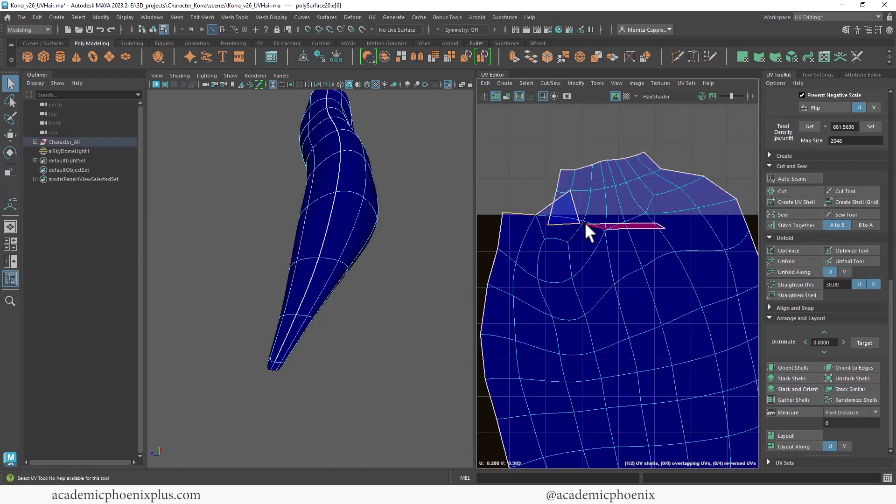
pyautogui.keyDown('shift'); pyautogui.rightClick(583, 223); pyautogui.keyUp('shift')
pyautogui.click(574, 248)
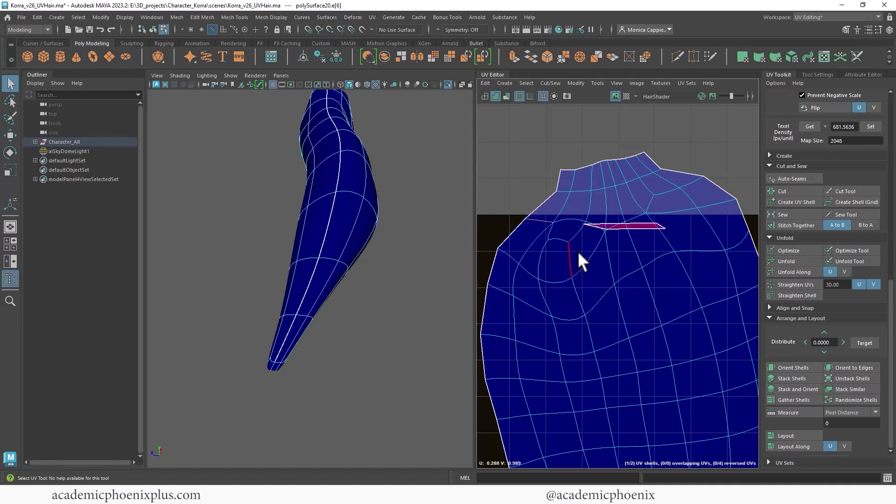
# Step: Delete the stray geometry inside the strand's neck opening that forms the thin, separate UV shell
pyautogui.click(617, 228)
pyautogui.keyDown('alt'); pyautogui.moveTo(667, 272); pyautogui.dragTo(620, 244, button='right'); pyautogui.keyUp('alt')
pyautogui.scroll(-1, 668, 244)
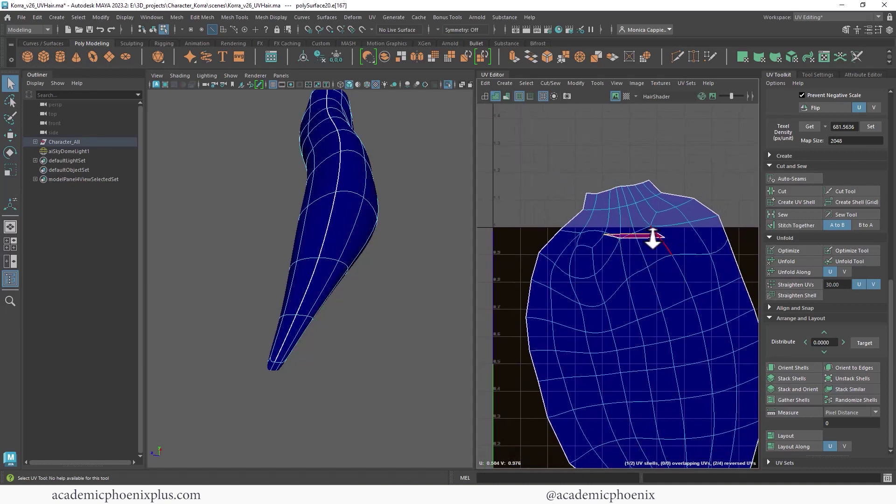
pyautogui.click(641, 236)
pyautogui.click(640, 234)
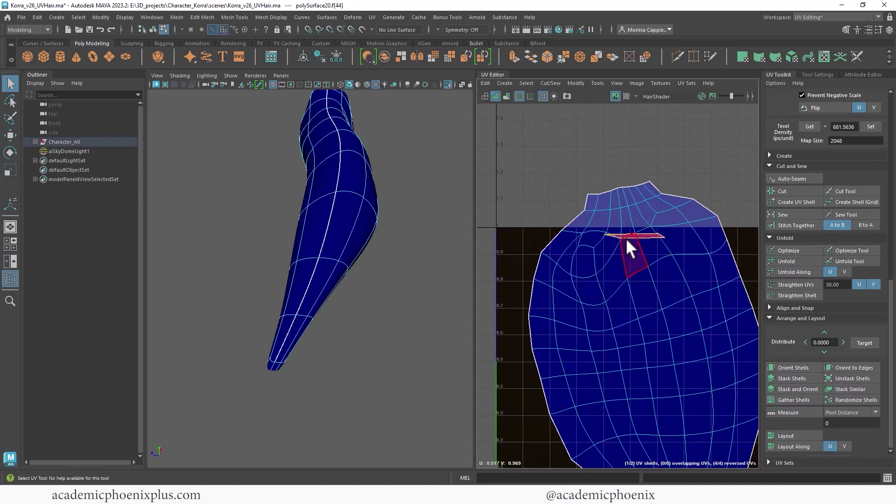
pyautogui.press('f')
pyautogui.keyDown('alt'); pyautogui.moveTo(369, 227); pyautogui.dragTo(367, 276); pyautogui.keyUp('alt')
pyautogui.keyDown('alt'); pyautogui.moveTo(367, 275); pyautogui.dragTo(322, 242, button='right'); pyautogui.keyUp('alt')
pyautogui.keyDown('alt'); pyautogui.moveTo(322, 243); pyautogui.dragTo(264, 280); pyautogui.keyUp('alt')
pyautogui.keyDown('alt'); pyautogui.moveTo(264, 280); pyautogui.dragTo(343, 261, button='right'); pyautogui.keyUp('alt')
pyautogui.moveTo(343, 261)
pyautogui.keyDown('alt'); pyautogui.mouseDown()
pyautogui.moveTo(300, 251)
pyautogui.moveTo(400, 260)
pyautogui.moveTo(334, 271)
pyautogui.mouseUp(); pyautogui.keyUp('alt')
pyautogui.keyDown('shift'); pyautogui.click(347, 265); pyautogui.keyUp('shift')
pyautogui.press('Delete')
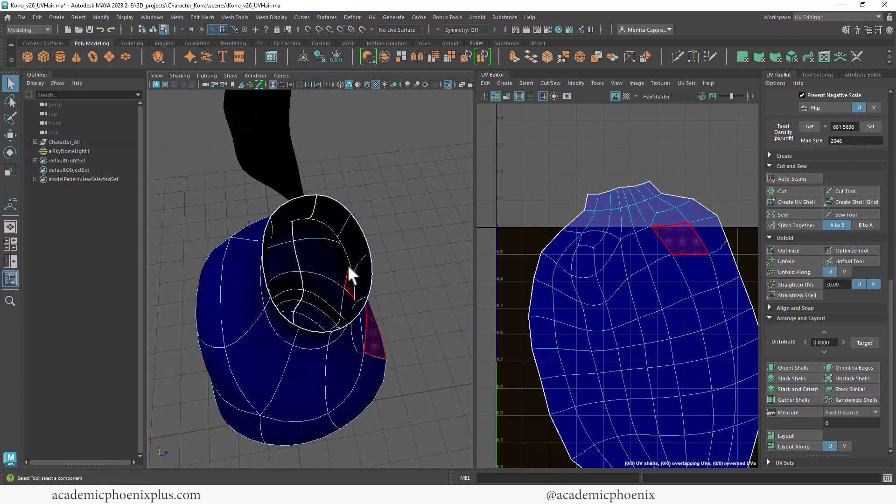
# Step: Show the checker map again and examine its pattern around the strand from tip to neck
pyautogui.keyDown('alt'); pyautogui.moveTo(583, 236); pyautogui.dragTo(564, 242, button='right'); pyautogui.keyUp('alt')
pyautogui.keyDown('alt'); pyautogui.moveTo(608, 282); pyautogui.dragTo(551, 160, button='middle'); pyautogui.keyUp('alt')
pyautogui.keyDown('alt'); pyautogui.moveTo(383, 378); pyautogui.dragTo(350, 270); pyautogui.keyUp('alt')
pyautogui.keyDown('alt'); pyautogui.moveTo(342, 342); pyautogui.dragTo(280, 322, button='right'); pyautogui.keyUp('alt')
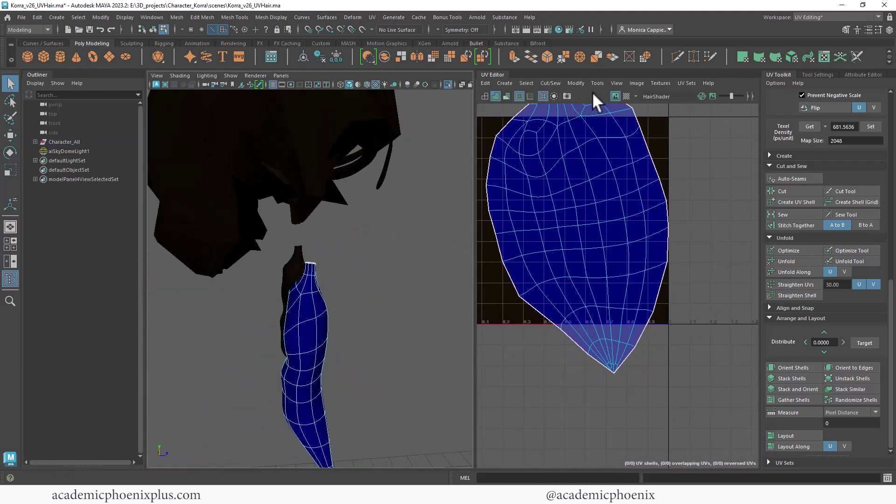
pyautogui.click(624, 97)
pyautogui.keyDown('alt'); pyautogui.moveTo(358, 341); pyautogui.dragTo(350, 214, button='middle'); pyautogui.keyUp('alt')
pyautogui.keyDown('alt'); pyautogui.moveTo(346, 217); pyautogui.dragTo(238, 224); pyautogui.keyUp('alt')
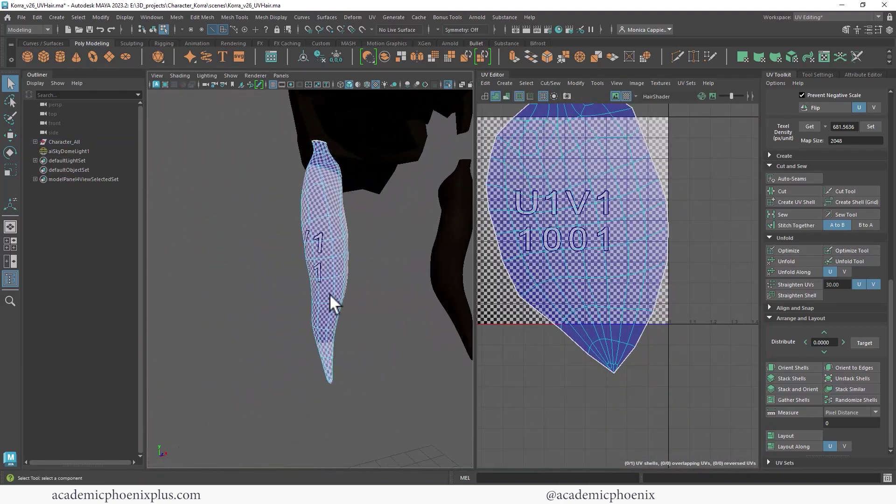
pyautogui.keyDown('alt'); pyautogui.moveTo(330, 294); pyautogui.dragTo(301, 229, button='middle'); pyautogui.keyUp('alt')
pyautogui.keyDown('alt'); pyautogui.moveTo(326, 235); pyautogui.dragTo(415, 219, button='right'); pyautogui.keyUp('alt')
pyautogui.keyDown('alt'); pyautogui.moveTo(384, 194); pyautogui.dragTo(352, 296); pyautogui.keyUp('alt')
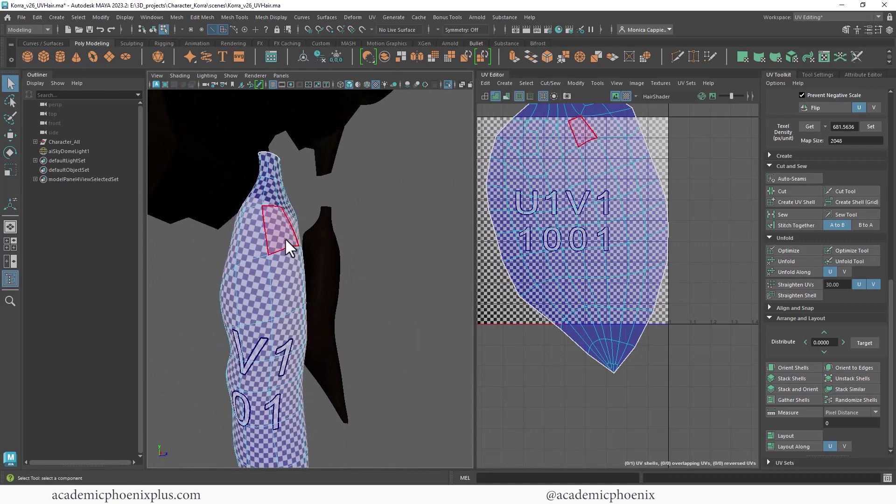
# Step: Select the cleaned strand's complete UV shell and unfold it again
pyautogui.moveTo(286, 219); pyautogui.dragTo(283, 239, button='right')
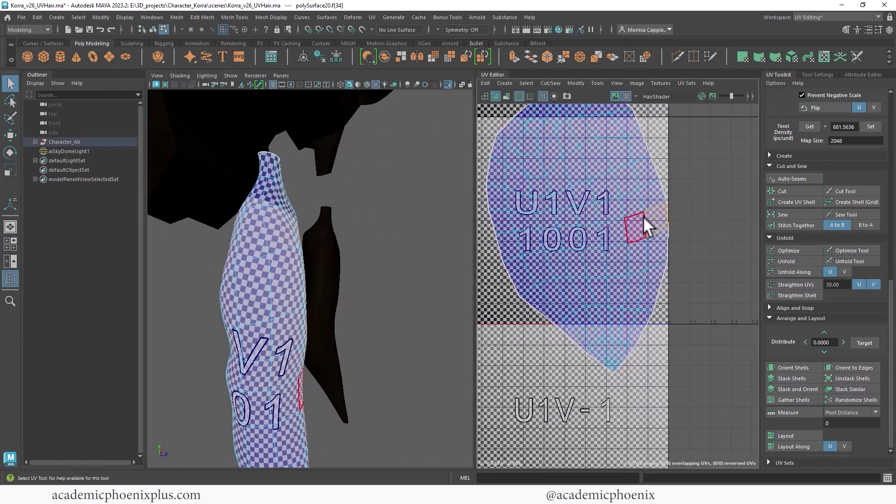
pyautogui.keyDown('shift'); pyautogui.moveTo(602, 228); pyautogui.dragTo(514, 231, button='right'); pyautogui.keyUp('shift')
pyautogui.keyDown('alt'); pyautogui.moveTo(425, 250); pyautogui.dragTo(223, 236, button='right'); pyautogui.keyUp('alt')
pyautogui.keyDown('alt'); pyautogui.moveTo(222, 236); pyautogui.dragTo(316, 244); pyautogui.keyUp('alt')
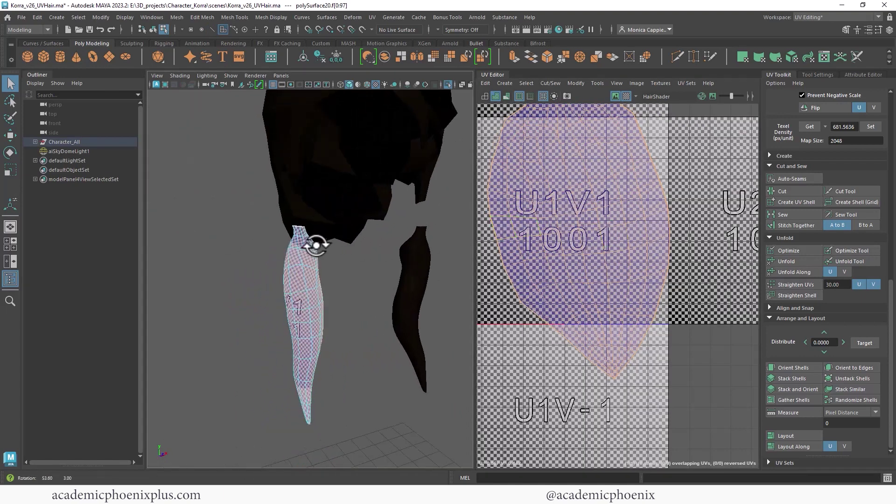
pyautogui.keyDown('alt'); pyautogui.moveTo(316, 244); pyautogui.dragTo(281, 202, button='right'); pyautogui.keyUp('alt')
pyautogui.keyDown('alt'); pyautogui.moveTo(281, 202); pyautogui.dragTo(403, 333); pyautogui.keyUp('alt')
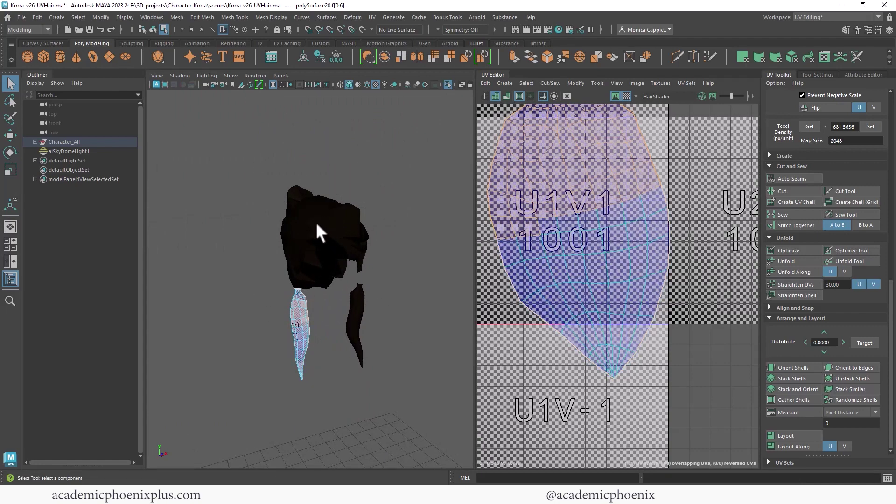
# Step: Select all the hair meshes, freeze their transformations, and apply their sampled texel density to every shell at map size 2048
pyautogui.moveTo(300, 231); pyautogui.dragTo(374, 205, button='right')
pyautogui.moveTo(244, 172); pyautogui.dragTo(390, 333)
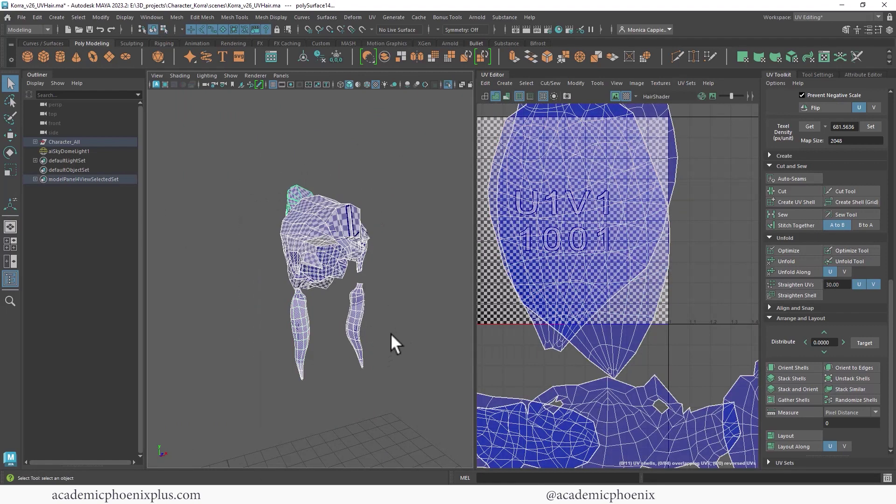
pyautogui.scroll(-5, 552, 216)
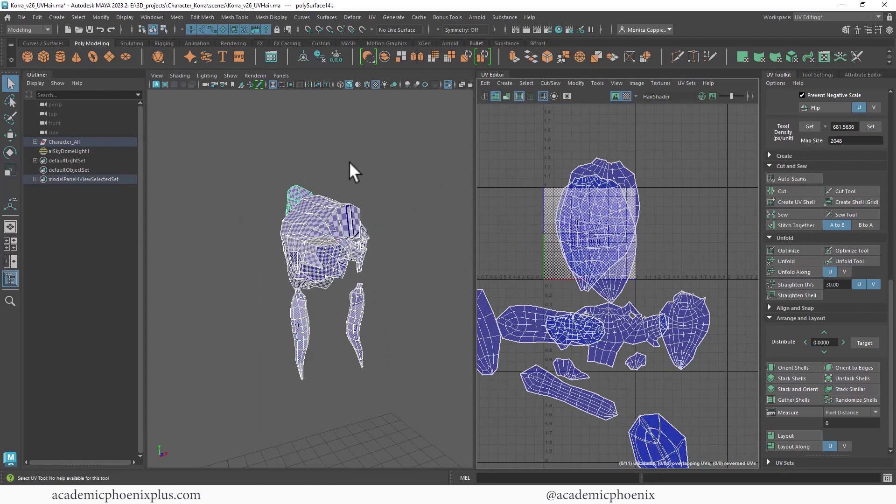
pyautogui.click(336, 56)
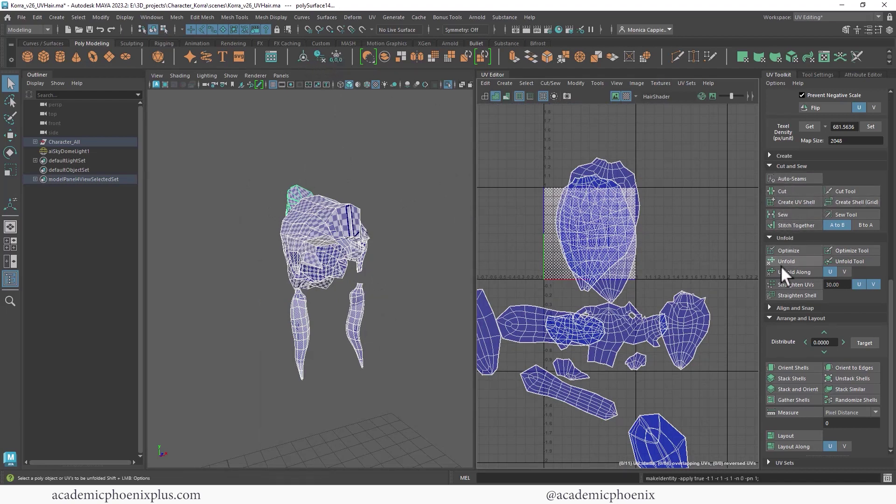
pyautogui.click(810, 127)
pyautogui.click(870, 127)
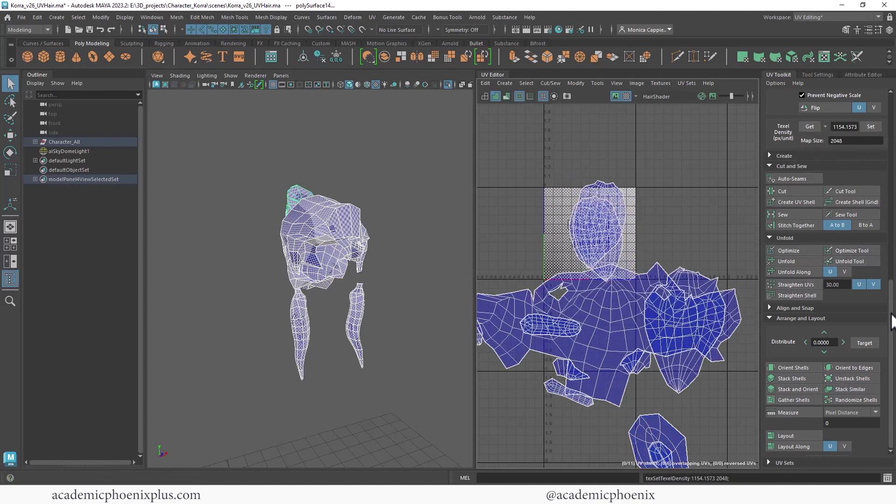
# Step: Try Layout Along on the hair shells, undo it, and pack them into UV tile 1001 with the regular Layout
pyautogui.click(786, 446)
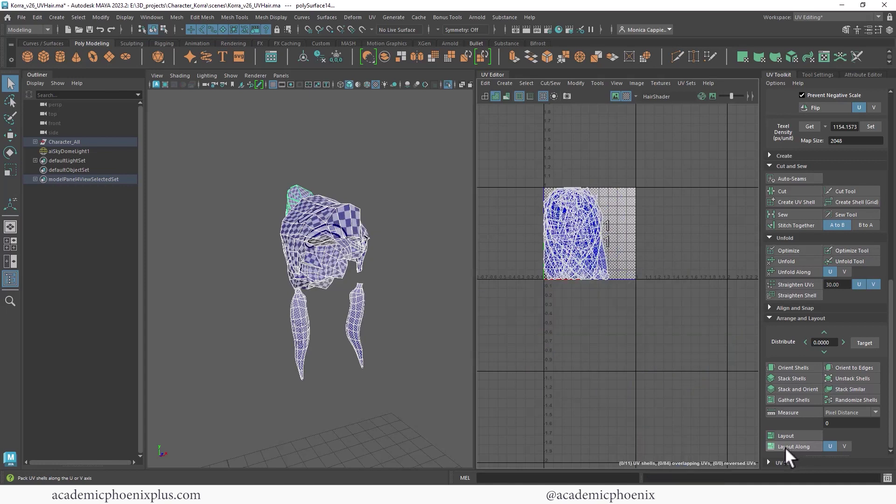
pyautogui.hotkey('ctrl', 'z')
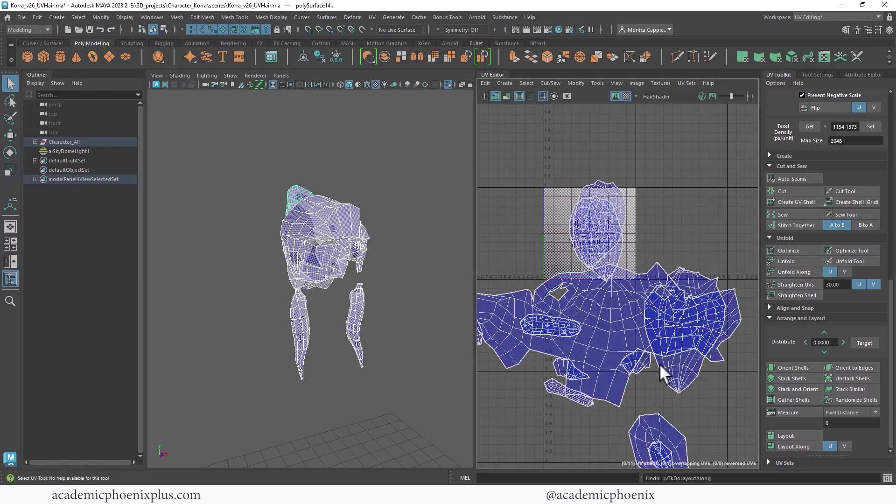
pyautogui.click(794, 434)
pyautogui.scroll(1, 621, 219)
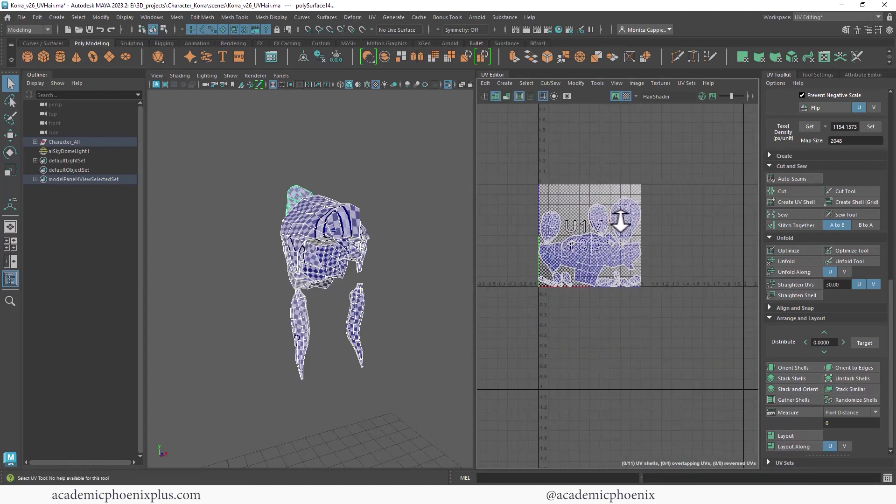
pyautogui.scroll(2, 621, 223)
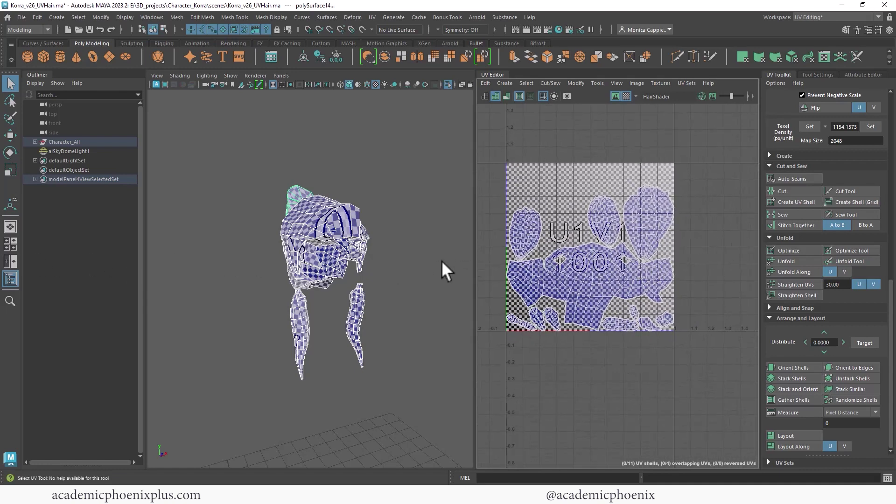
# Step: Turn off the hair's isolation and frame the full character to view the checkered hair in context
pyautogui.click(447, 84)
pyautogui.keyDown('alt'); pyautogui.moveTo(373, 261); pyautogui.dragTo(345, 151, button='middle'); pyautogui.keyUp('alt')
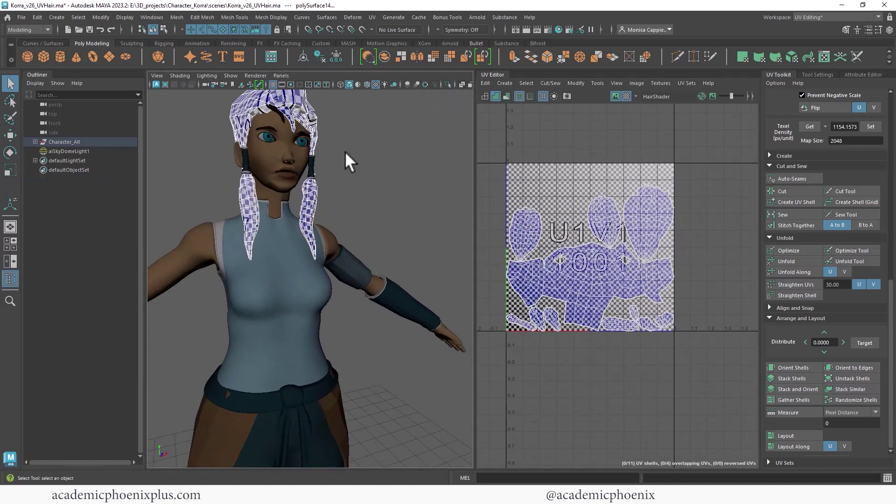
pyautogui.keyDown('alt'); pyautogui.moveTo(346, 151); pyautogui.dragTo(299, 145, button='right'); pyautogui.keyUp('alt')
pyautogui.keyDown('alt'); pyautogui.moveTo(299, 145); pyautogui.dragTo(334, 117, button='middle'); pyautogui.keyUp('alt')
pyautogui.keyDown('alt'); pyautogui.moveTo(359, 150); pyautogui.dragTo(323, 163); pyautogui.keyUp('alt')
pyautogui.keyDown('alt'); pyautogui.moveTo(385, 239); pyautogui.dragTo(438, 215, button='right'); pyautogui.keyUp('alt')
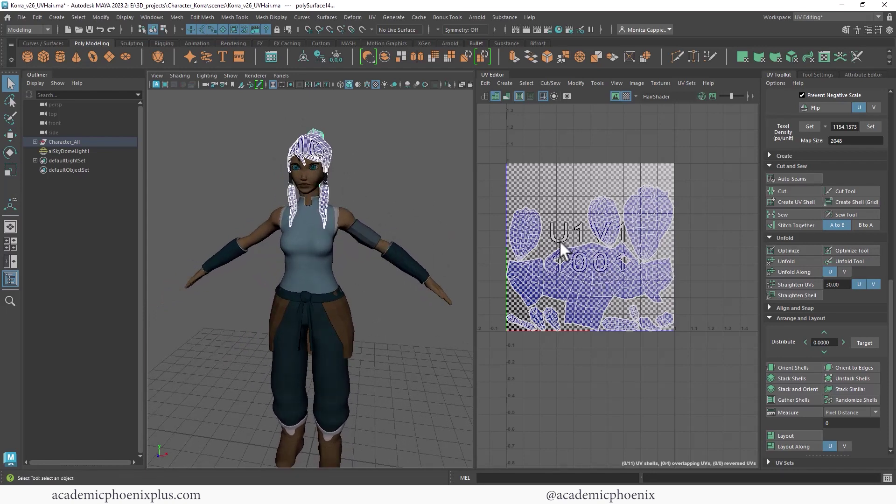
# Step: Select all the packed hair UV shells and move them up about half a tile in the UV layout
pyautogui.moveTo(614, 245); pyautogui.dragTo(566, 234, button='right')
pyautogui.moveTo(490, 148); pyautogui.dragTo(695, 354)
pyautogui.press('w')
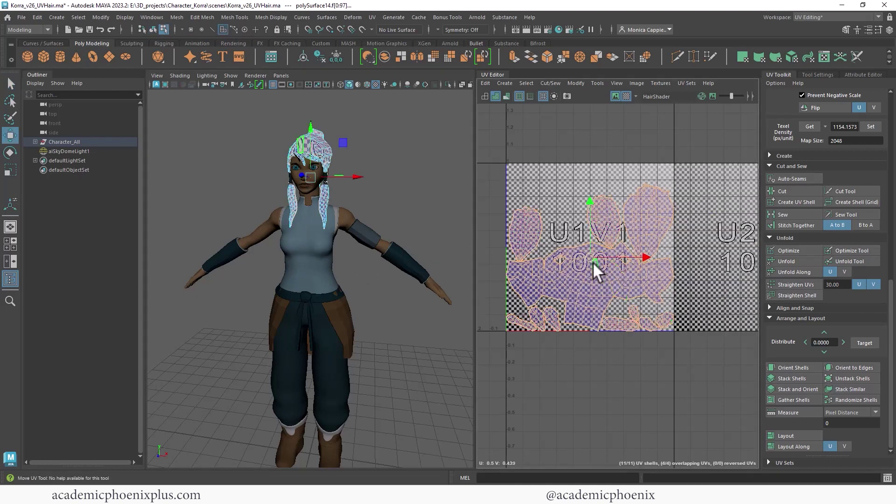
pyautogui.moveTo(592, 260); pyautogui.dragTo(590, 175)
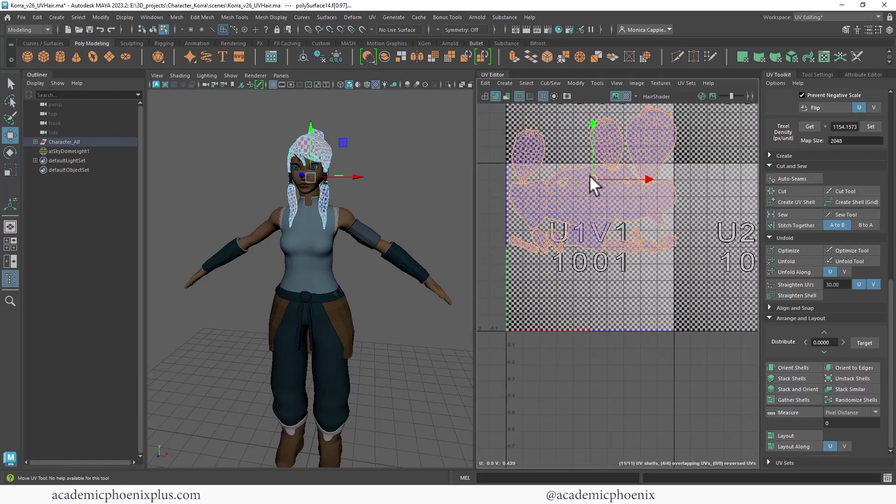
# Step: Try to scale down the large scalp hair shell on its own in the UV layout, and undo it
pyautogui.click(600, 203)
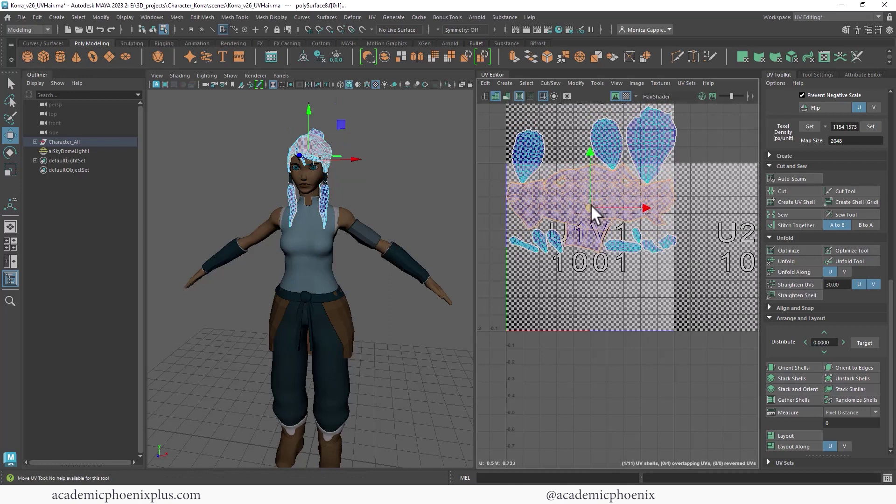
pyautogui.press('r')
pyautogui.press('w')
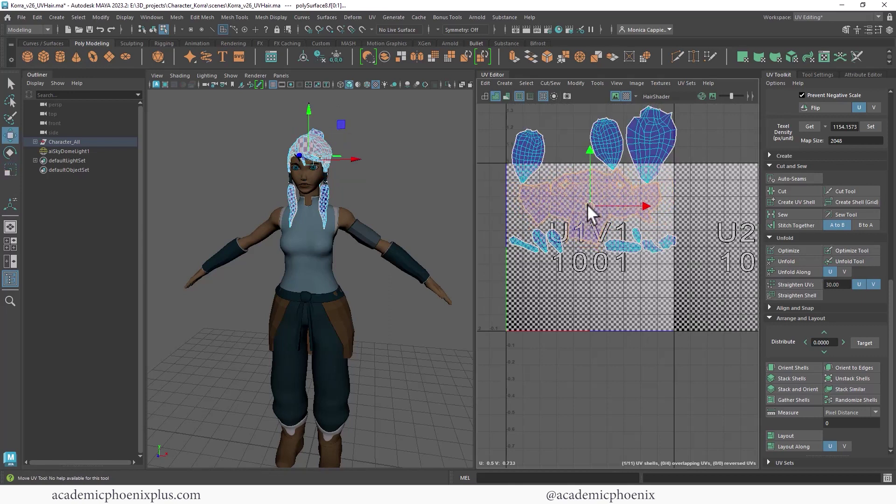
pyautogui.hotkey('ctrl', 'z')
# Step: Select all the hair UV shells, scale them down slightly together, and deselect them
pyautogui.scroll(-2, 656, 188)
pyautogui.moveTo(519, 114); pyautogui.dragTo(721, 304)
pyautogui.press('r')
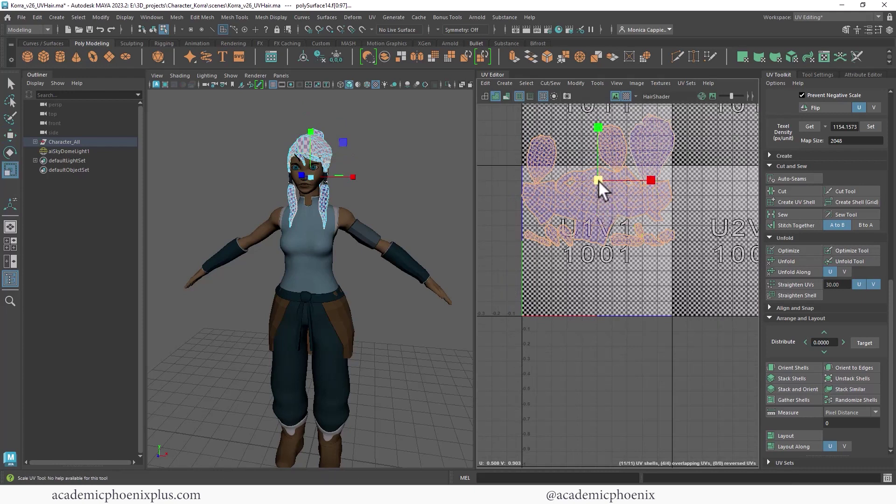
pyautogui.moveTo(599, 180); pyautogui.dragTo(592, 178)
pyautogui.press('w')
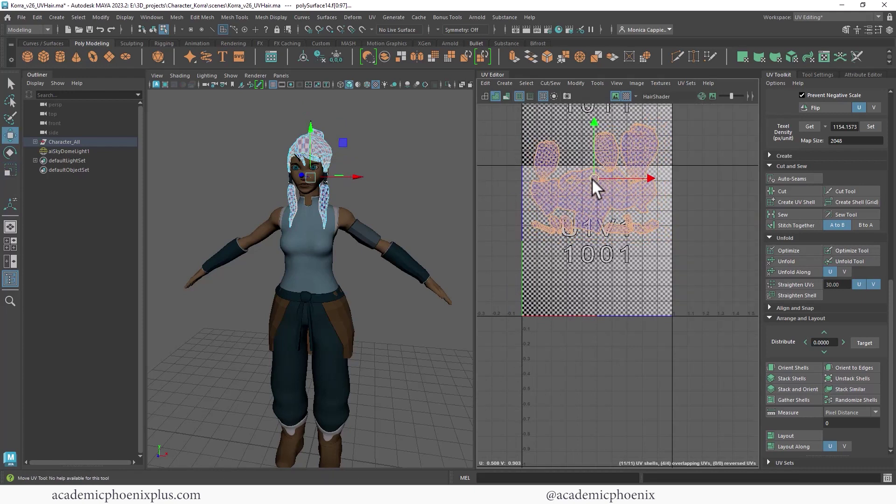
pyautogui.click(708, 200)
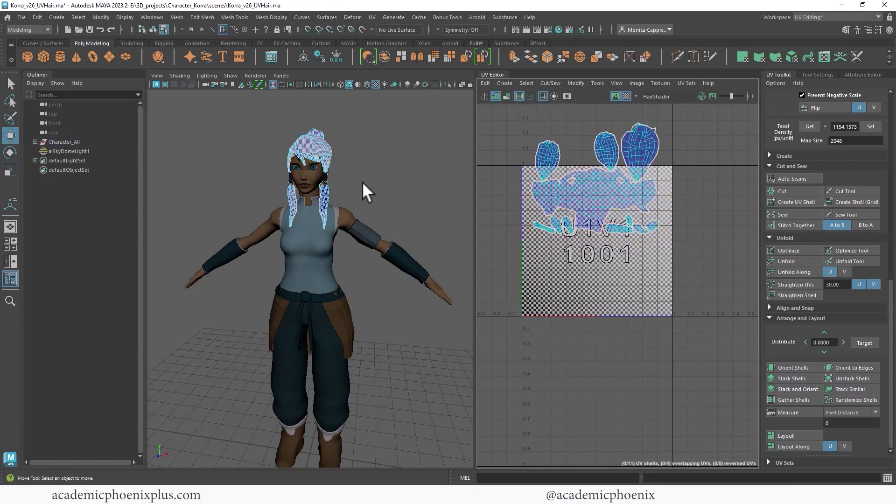
# Step: Select the hair, arm band, belt, skirt and boot meshes together, leaving out the body, eyes, top and trousers
pyautogui.rightClick(326, 173)
pyautogui.moveTo(327, 172); pyautogui.dragTo(262, 153, button='right')
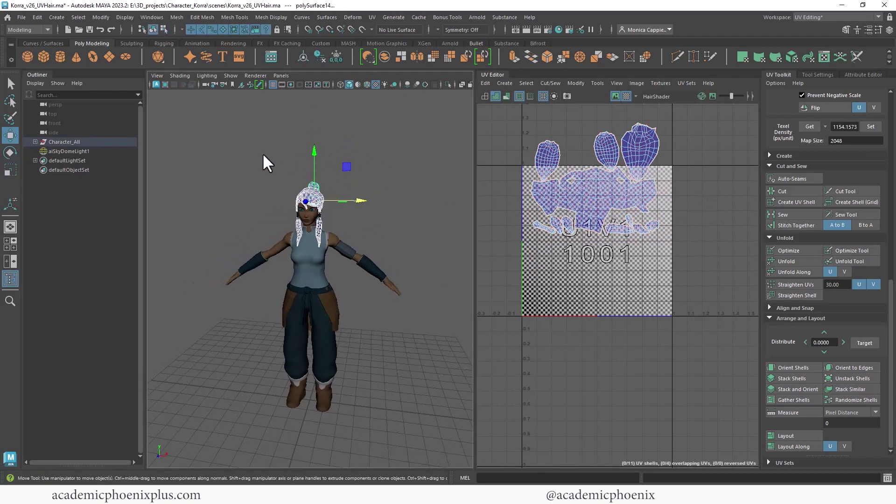
pyautogui.moveTo(170, 135); pyautogui.dragTo(386, 410)
pyautogui.keyDown('shift'); pyautogui.click(296, 273); pyautogui.keyUp('shift')
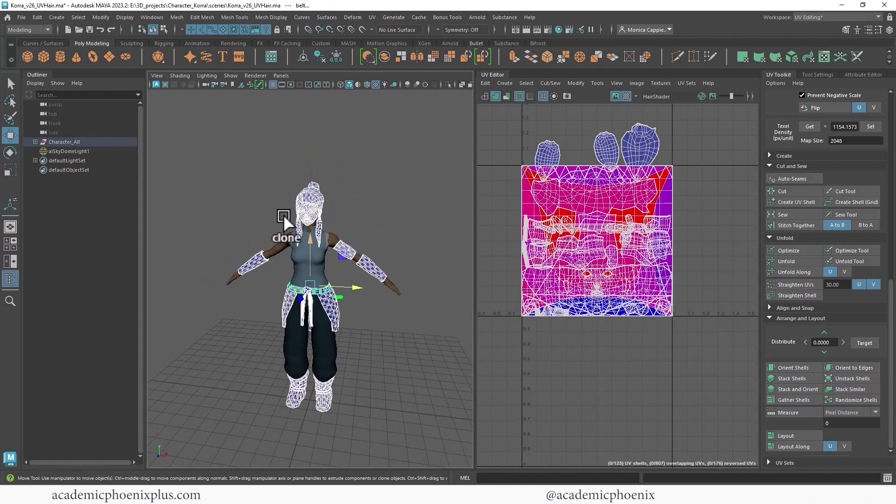
pyautogui.keyDown('alt'); pyautogui.moveTo(284, 215); pyautogui.dragTo(438, 192, button='right'); pyautogui.keyUp('alt')
pyautogui.keyDown('alt'); pyautogui.moveTo(335, 149); pyautogui.dragTo(340, 227, button='middle'); pyautogui.keyUp('alt')
pyautogui.keyDown('shift'); pyautogui.click(334, 196); pyautogui.keyUp('shift')
pyautogui.scroll(5, 413, 163)
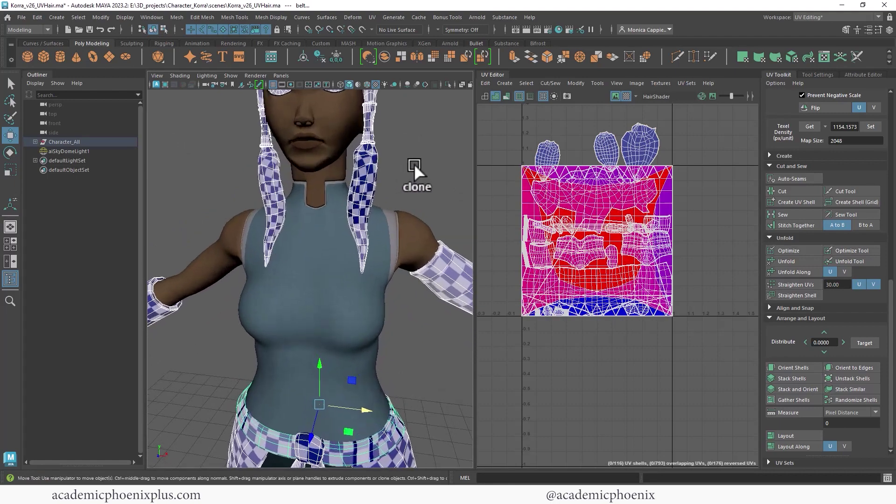
pyautogui.keyDown('shift'); pyautogui.click(276, 161); pyautogui.keyUp('shift')
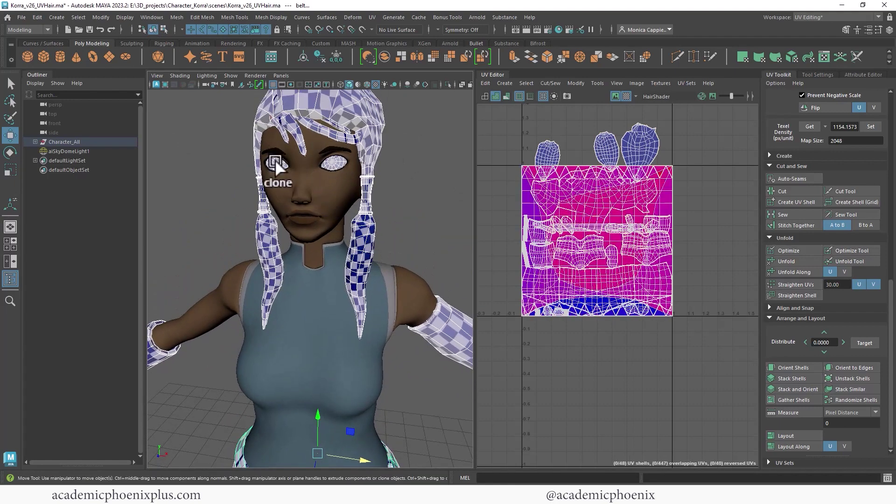
pyautogui.keyDown('shift'); pyautogui.click(335, 161); pyautogui.keyUp('shift')
pyautogui.scroll(-5, 434, 236)
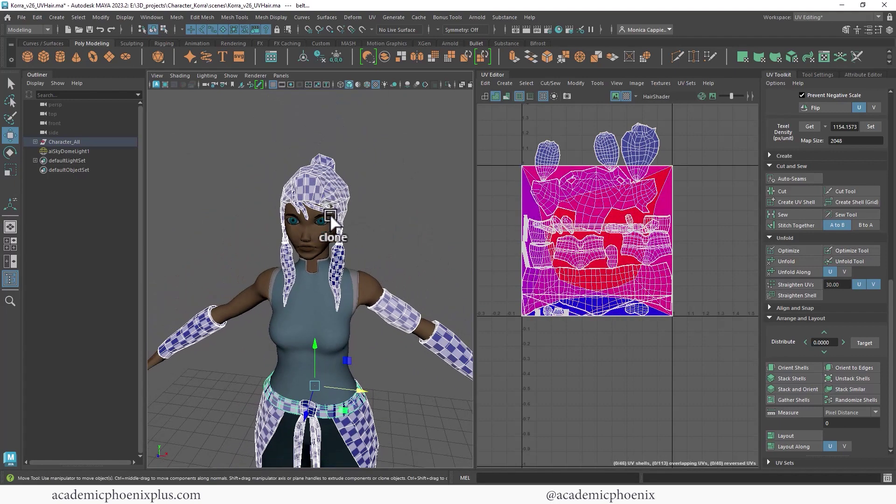
pyautogui.scroll(-4, 407, 183)
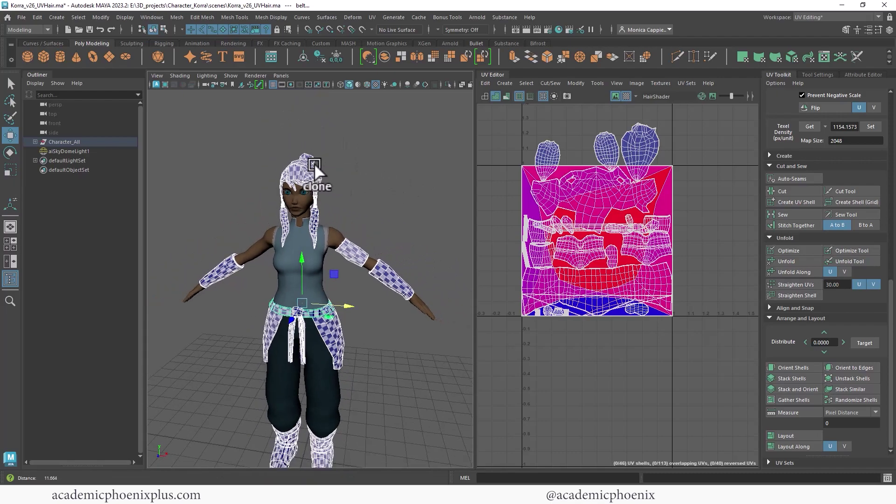
pyautogui.keyDown('alt'); pyautogui.moveTo(315, 163); pyautogui.dragTo(368, 131); pyautogui.keyUp('alt')
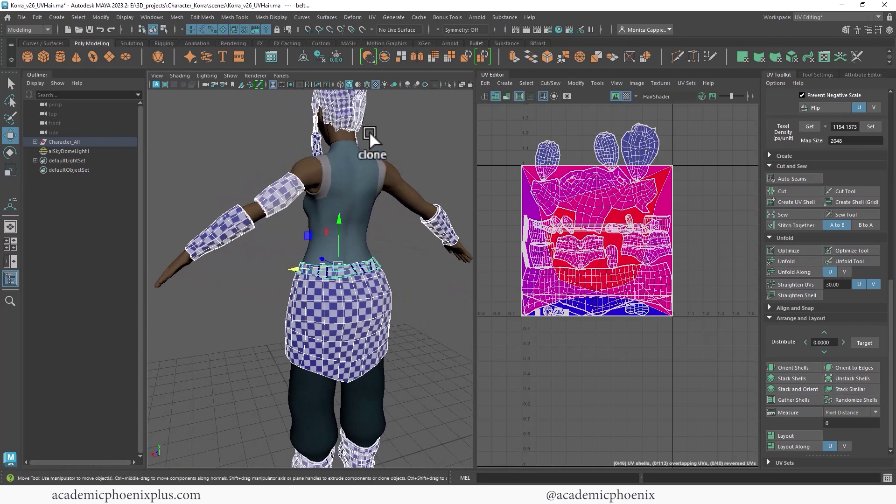
pyautogui.scroll(5, 332, 217)
pyautogui.keyDown('alt'); pyautogui.moveTo(414, 189); pyautogui.dragTo(261, 252); pyautogui.keyUp('alt')
# Step: Move the large overlapping UV shells out beside tile 1001 and select the remaining shells on the tile
pyautogui.moveTo(525, 200); pyautogui.dragTo(526, 224, button='right')
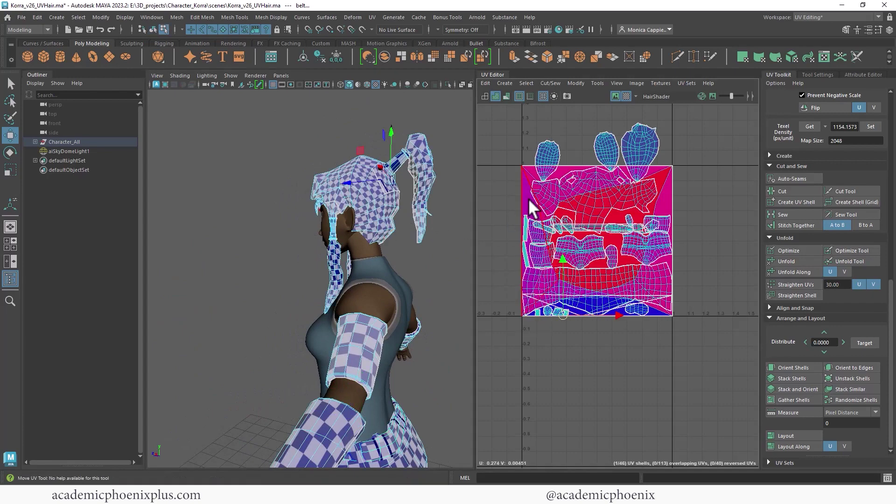
pyautogui.click(529, 199)
pyautogui.keyDown('alt'); pyautogui.moveTo(385, 236); pyautogui.dragTo(457, 262); pyautogui.keyUp('alt')
pyautogui.keyDown('alt'); pyautogui.moveTo(457, 262); pyautogui.dragTo(514, 220, button='right'); pyautogui.keyUp('alt')
pyautogui.keyDown('alt'); pyautogui.moveTo(448, 243); pyautogui.dragTo(400, 260); pyautogui.keyUp('alt')
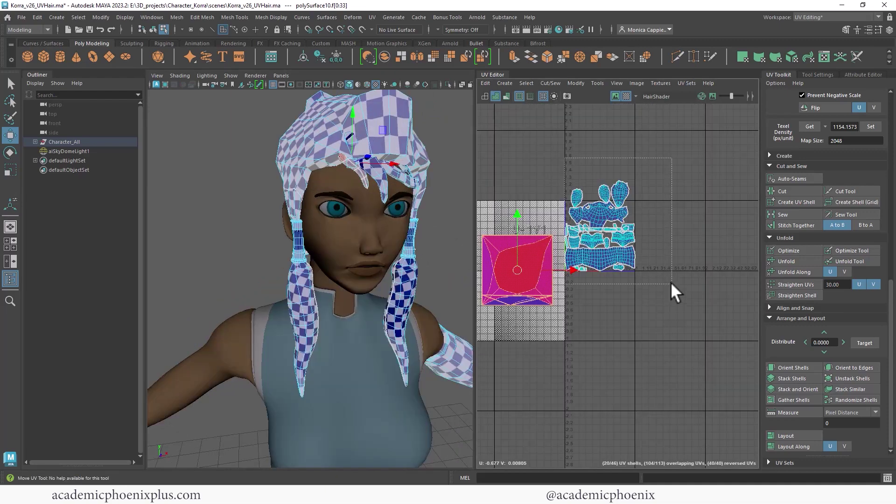
pyautogui.moveTo(671, 283); pyautogui.dragTo(673, 285)
pyautogui.press('f')
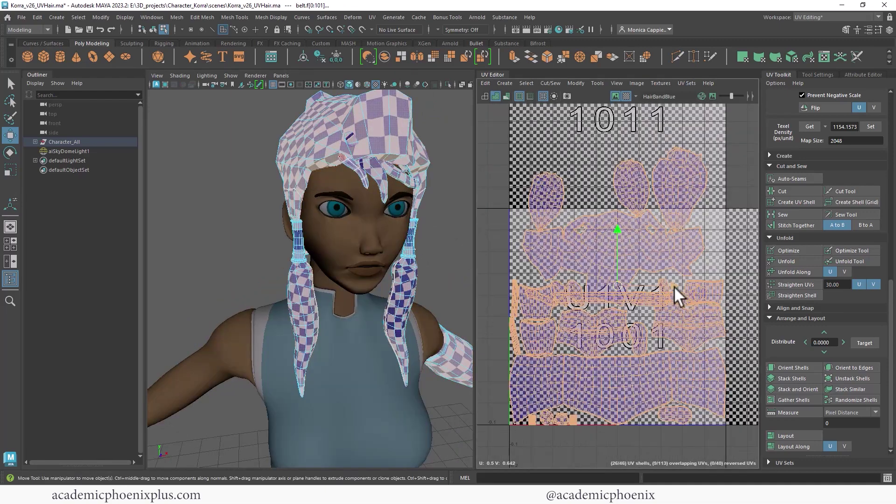
# Step: Hide the checker texture and reposition the hair and band shells by hand around and beside the tile
pyautogui.click(626, 95)
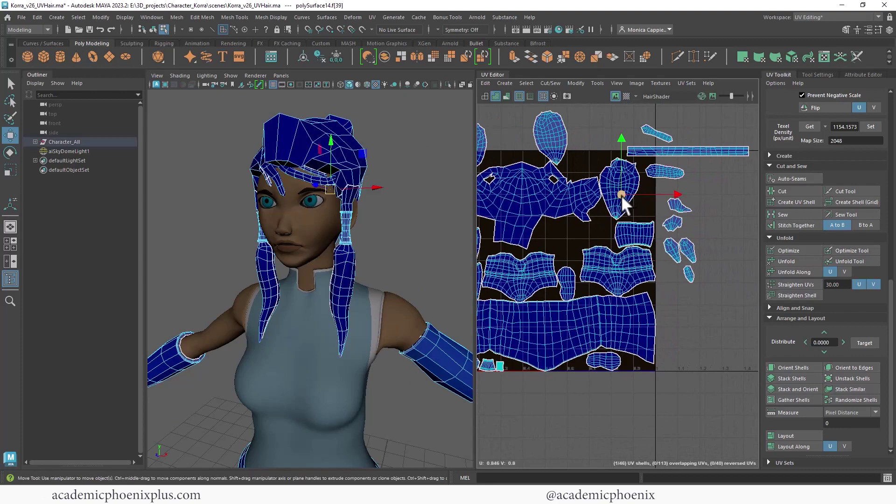
pyautogui.click(626, 192)
pyautogui.scroll(-4, 580, 160)
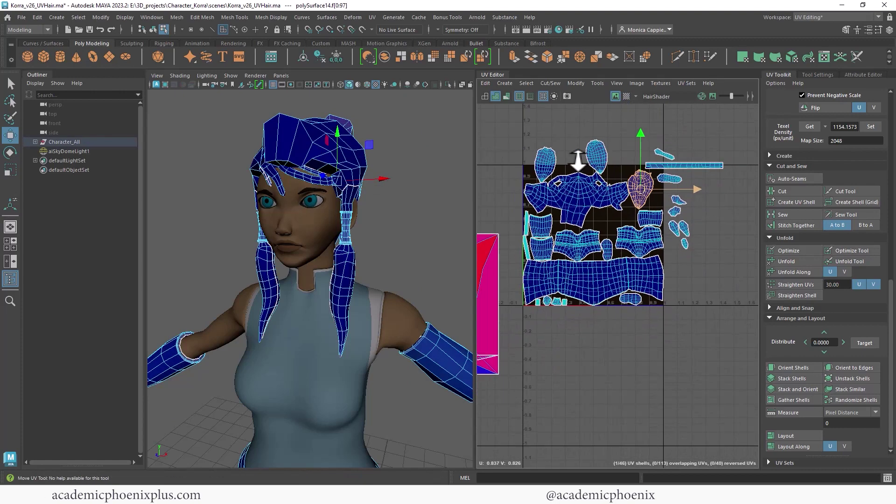
pyautogui.scroll(-1, 591, 156)
# Step: Select all the hair and accessory shells, apply their sampled texel density at map size 2048, and repack them with Layout
pyautogui.moveTo(676, 220); pyautogui.dragTo(718, 273)
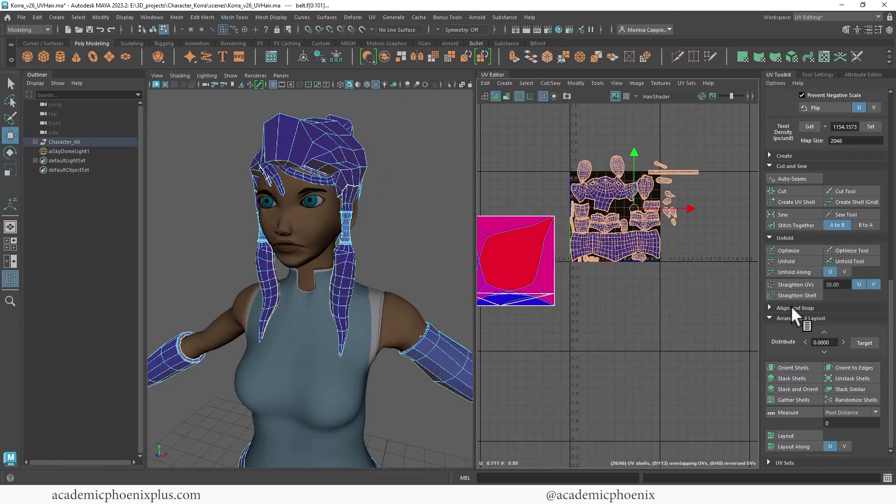
pyautogui.click(810, 127)
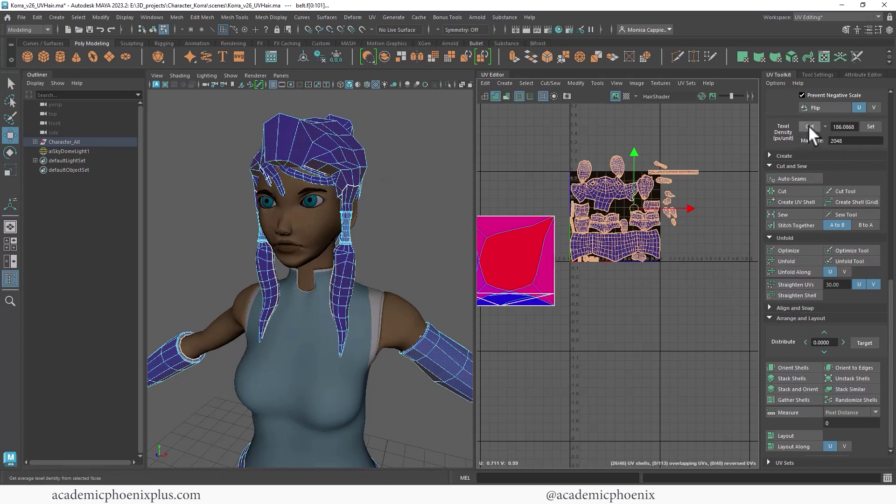
pyautogui.click(871, 127)
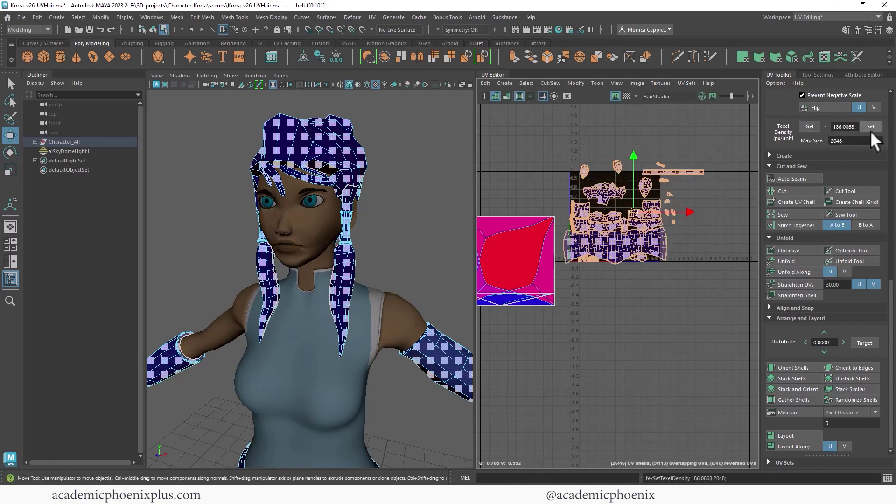
pyautogui.click(785, 436)
pyautogui.keyDown('alt'); pyautogui.moveTo(610, 192); pyautogui.dragTo(791, 215, button='right'); pyautogui.keyUp('alt')
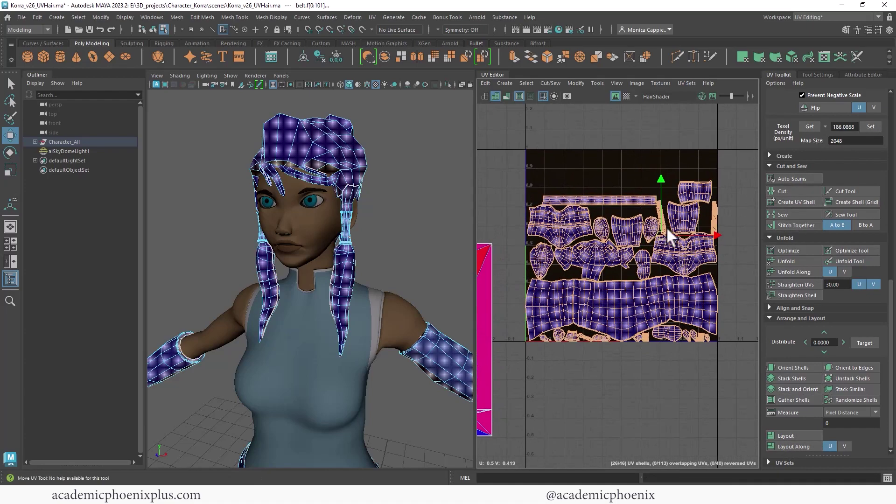
pyautogui.moveTo(663, 230)
pyautogui.keyDown('alt'); pyautogui.mouseDown(button='middle')
pyautogui.moveTo(638, 201)
pyautogui.moveTo(653, 230)
pyautogui.mouseUp(button='middle'); pyautogui.keyUp('alt')
pyautogui.keyDown('alt'); pyautogui.moveTo(653, 230); pyautogui.dragTo(607, 201, button='right'); pyautogui.keyUp('alt')
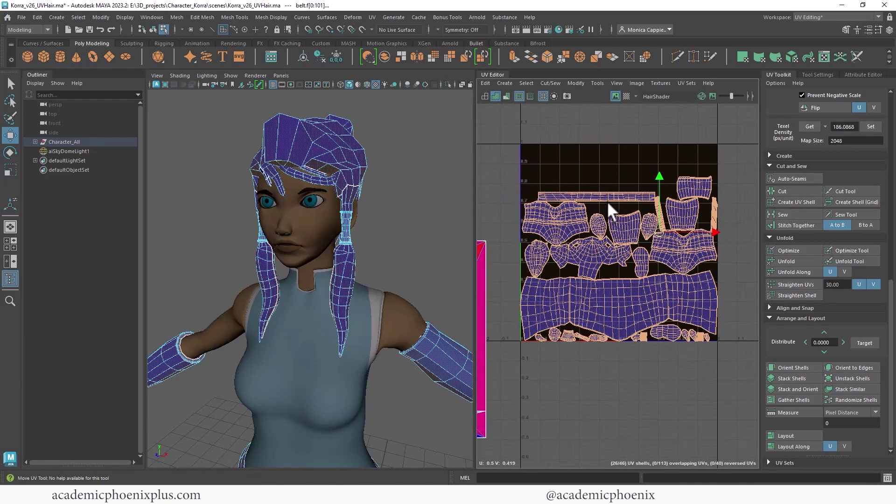
pyautogui.moveTo(637, 212)
pyautogui.keyDown('alt'); pyautogui.mouseDown(button='middle')
pyautogui.moveTo(644, 208)
pyautogui.moveTo(648, 225)
pyautogui.mouseUp(button='middle'); pyautogui.keyUp('alt')
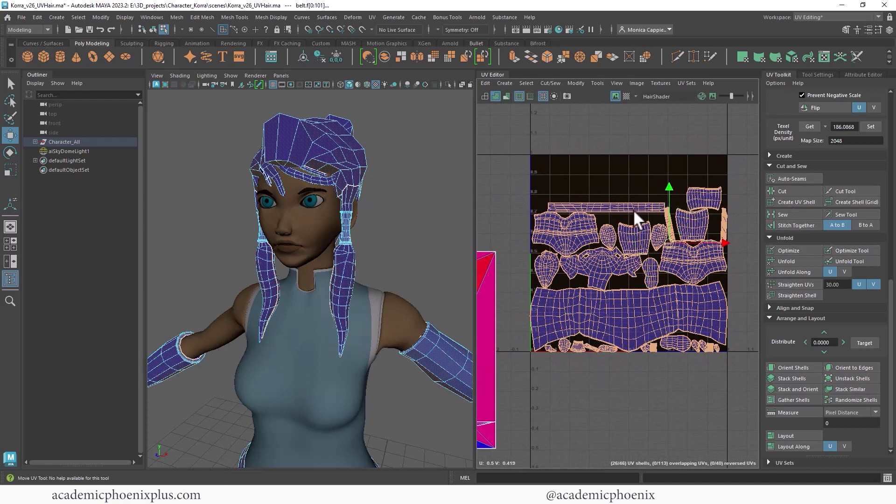
# Step: Turn the checker texture back on, try moving the scalp hair shell out of the packed layout, and undo the move
pyautogui.click(602, 270)
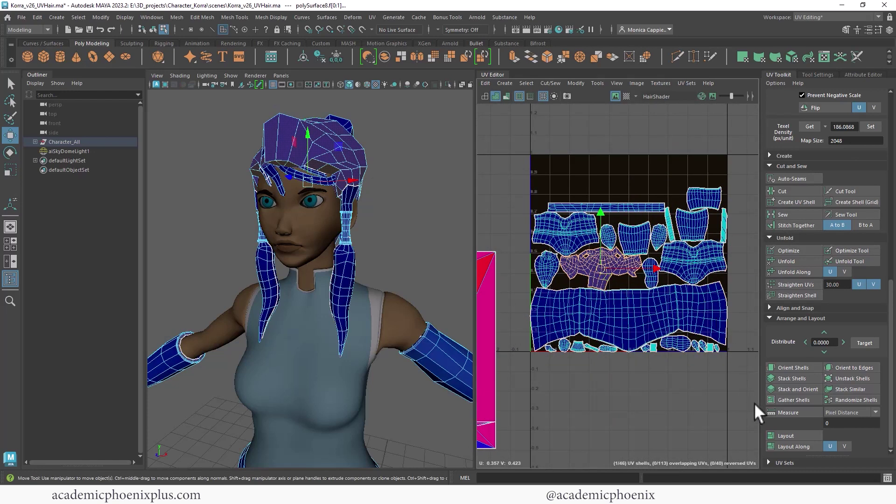
pyautogui.click(626, 96)
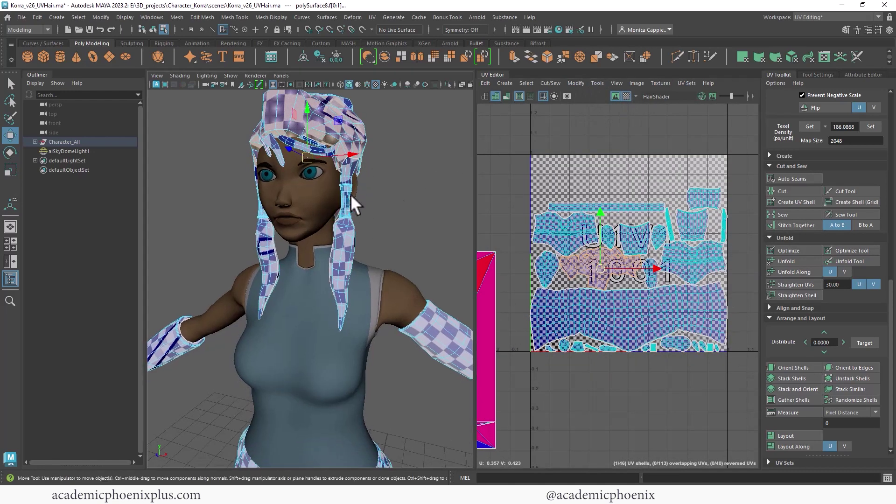
pyautogui.keyDown('alt'); pyautogui.moveTo(353, 200); pyautogui.dragTo(280, 178, button='right'); pyautogui.keyUp('alt')
pyautogui.keyDown('alt'); pyautogui.moveTo(280, 178); pyautogui.dragTo(352, 244); pyautogui.keyUp('alt')
pyautogui.keyDown('alt'); pyautogui.moveTo(352, 244); pyautogui.dragTo(415, 192, button='right'); pyautogui.keyUp('alt')
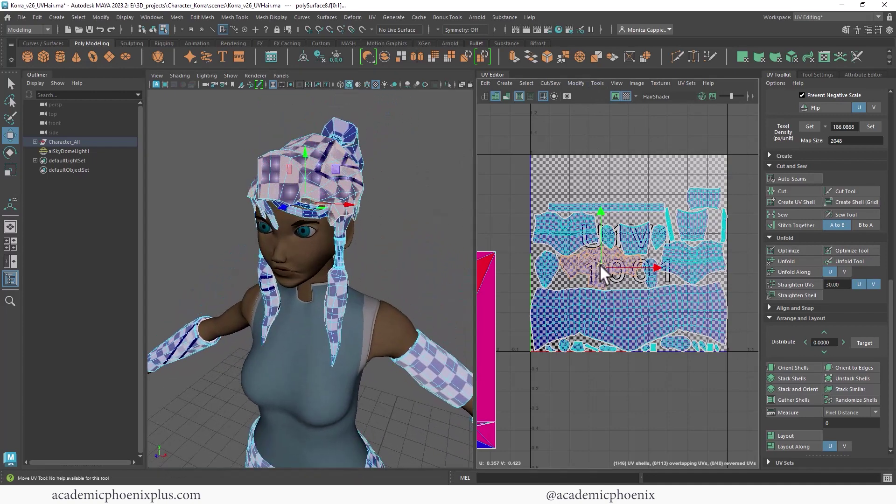
pyautogui.moveTo(600, 264); pyautogui.dragTo(576, 179)
pyautogui.hotkey('ctrl', 'z')
# Step: Select the scalp, ponytail and two front strand hair meshes in object mode
pyautogui.keyDown('alt'); pyautogui.moveTo(410, 168); pyautogui.dragTo(373, 174); pyautogui.keyUp('alt')
pyautogui.click(374, 172)
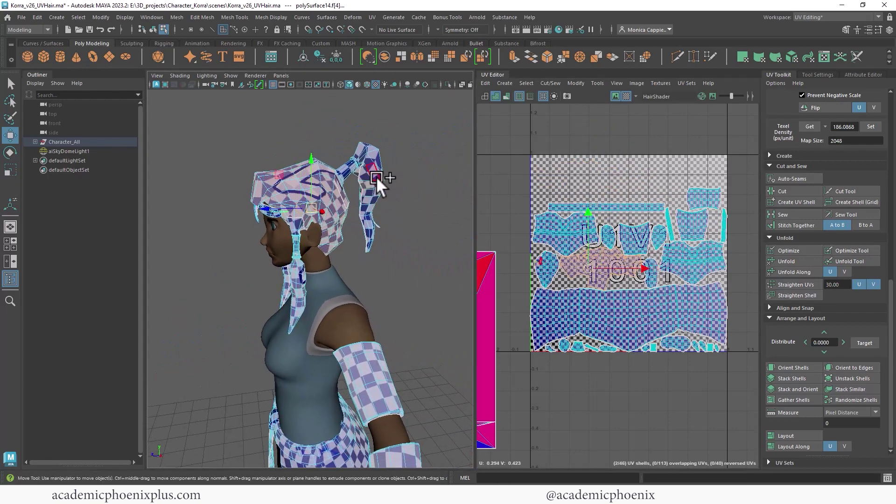
pyautogui.rightClick(377, 177)
pyautogui.moveTo(380, 178); pyautogui.dragTo(419, 166, button='right')
pyautogui.click(319, 190)
pyautogui.keyDown('shift'); pyautogui.click(367, 199); pyautogui.keyUp('shift')
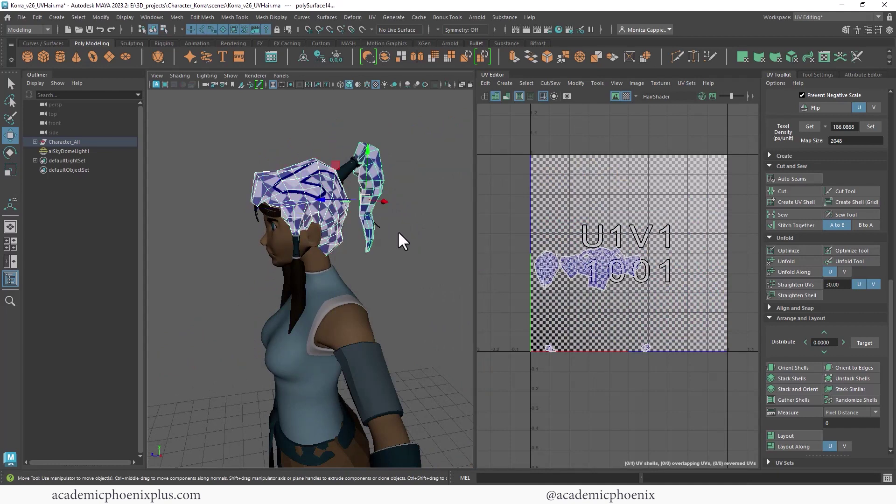
pyautogui.keyDown('shift'); pyautogui.moveTo(404, 237); pyautogui.dragTo(399, 210); pyautogui.keyUp('shift')
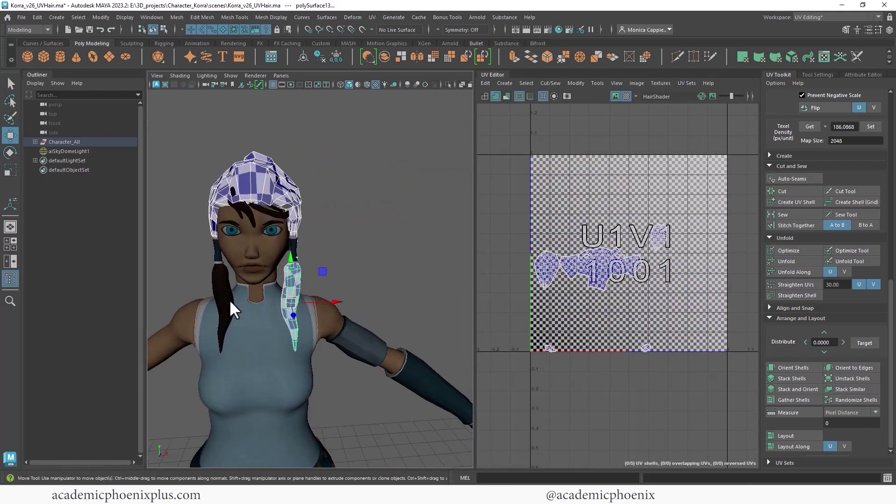
pyautogui.click(229, 298)
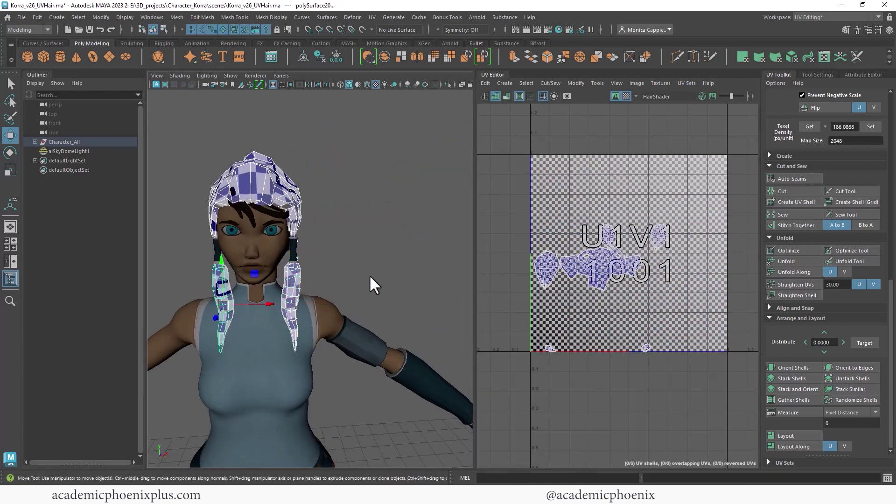
# Step: Select all the hair meshes' UV shells, move them up toward the tile's upper edge, and scale them up together
pyautogui.moveTo(605, 272); pyautogui.dragTo(604, 296, button='right')
pyautogui.moveTo(527, 162); pyautogui.dragTo(717, 372)
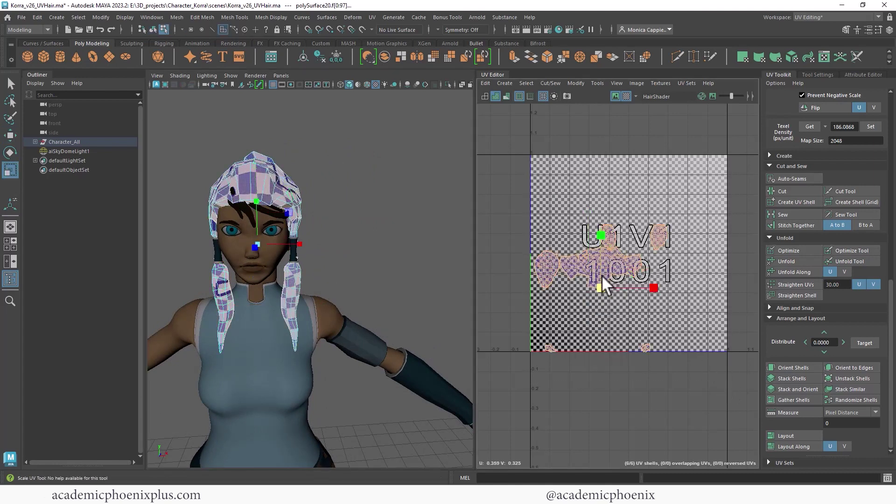
pyautogui.moveTo(601, 276); pyautogui.dragTo(591, 200)
pyautogui.press('r')
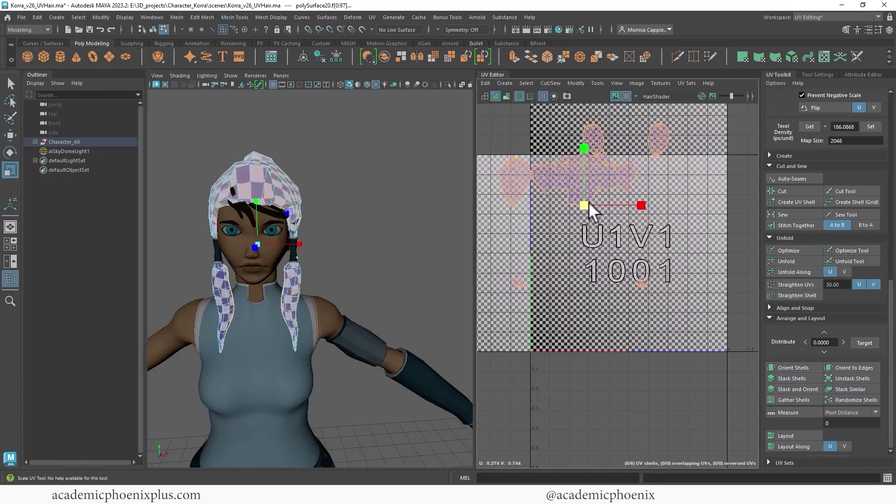
# Step: Move the scalp hair shell slightly down and right within UV tile 1001
pyautogui.click(574, 177)
pyautogui.press('w')
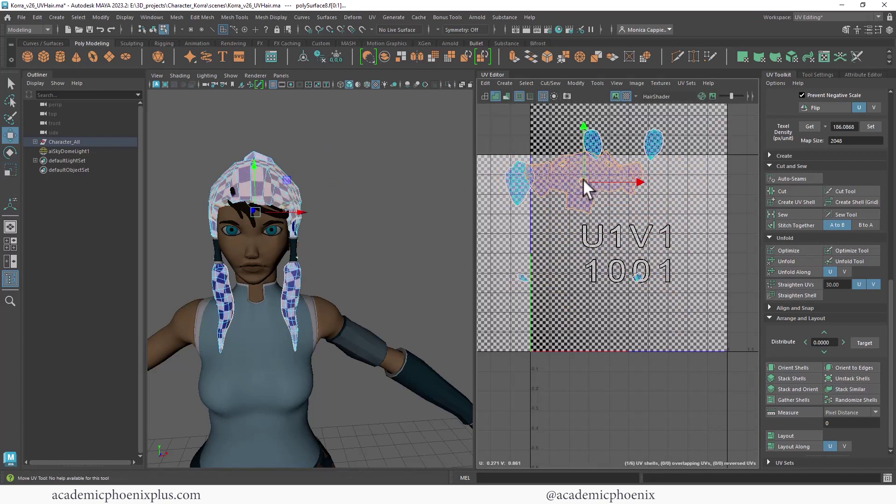
pyautogui.moveTo(583, 178); pyautogui.dragTo(592, 186)
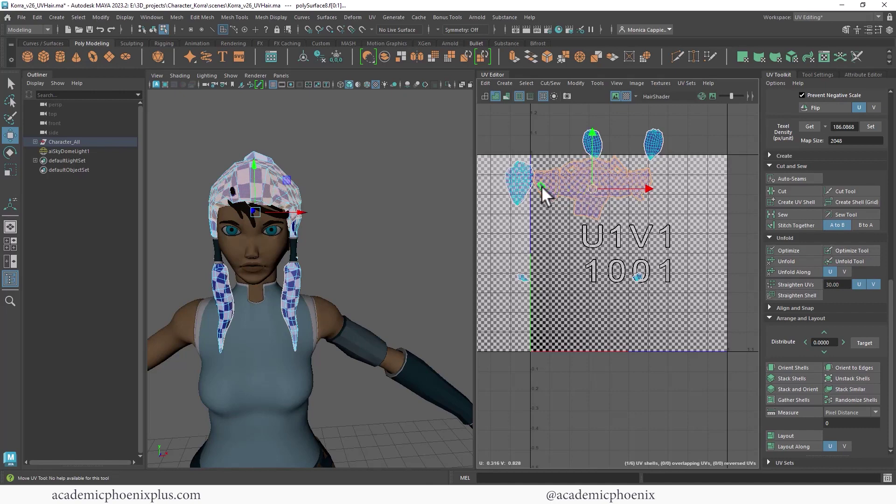
# Step: Select all the character's meshes and compare the checker size of the hair with the body and clothing
pyautogui.keyDown('alt'); pyautogui.moveTo(352, 212); pyautogui.dragTo(327, 189, button='right'); pyautogui.keyUp('alt')
pyautogui.keyDown('alt'); pyautogui.moveTo(366, 193); pyautogui.dragTo(255, 177, button='right'); pyautogui.keyUp('alt')
pyautogui.moveTo(191, 215); pyautogui.dragTo(439, 422)
pyautogui.scroll(10, 340, 220)
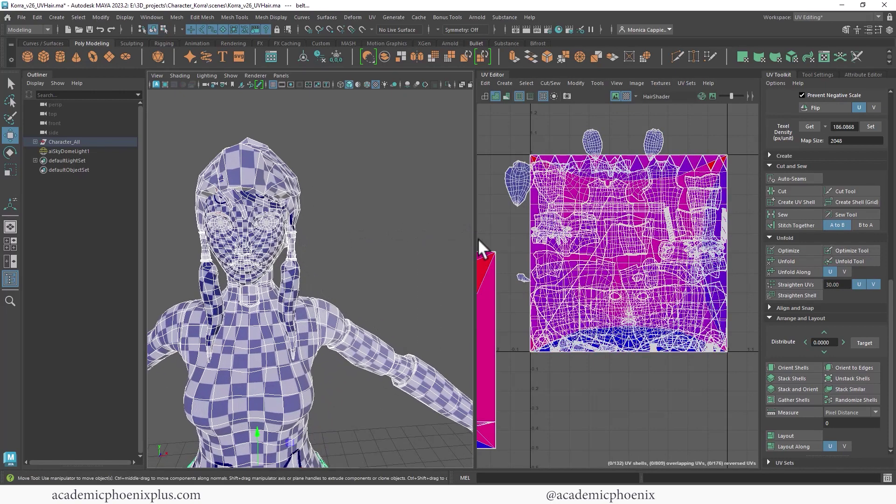
# Step: Deselect the head, eyes, body and clothing meshes, keeping only the hair and accessory meshes selected
pyautogui.keyDown('shift'); pyautogui.click(321, 237); pyautogui.keyUp('shift')
pyautogui.keyDown('shift'); pyautogui.click(328, 216); pyautogui.keyUp('shift')
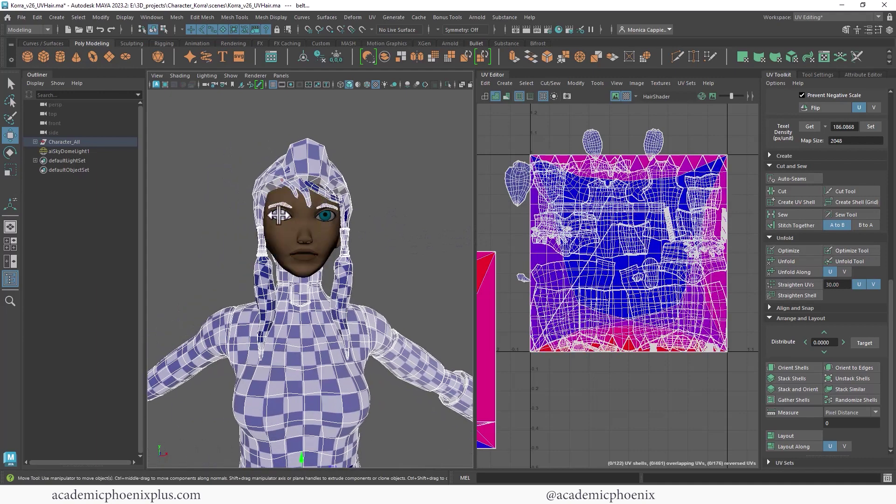
pyautogui.keyDown('shift'); pyautogui.click(279, 214); pyautogui.keyUp('shift')
pyautogui.keyDown('ctrl'); pyautogui.click(309, 338); pyautogui.keyUp('ctrl')
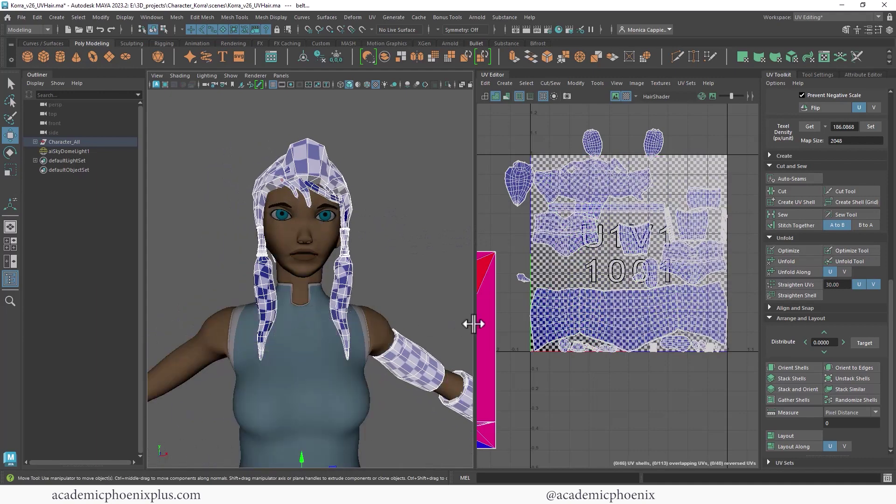
pyautogui.keyDown('ctrl'); pyautogui.click(293, 189); pyautogui.keyUp('ctrl')
# Step: In UV shell mode, move the long belt shell down just above the large wrap shell and lower the brown boot shell toward it
pyautogui.scroll(-3, 426, 262)
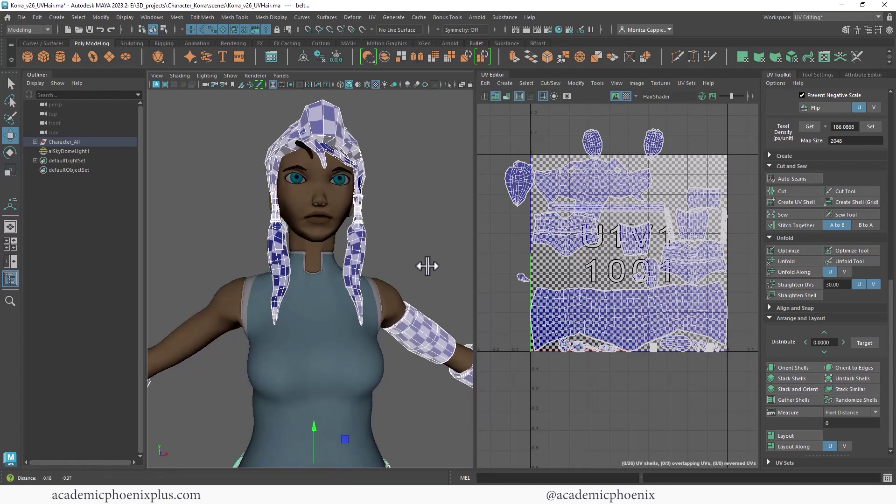
pyautogui.keyDown('alt'); pyautogui.moveTo(426, 262); pyautogui.dragTo(366, 200, button='middle'); pyautogui.keyUp('alt')
pyautogui.scroll(3, 345, 208)
pyautogui.keyDown('alt'); pyautogui.moveTo(346, 208); pyautogui.dragTo(317, 208); pyautogui.keyUp('alt')
pyautogui.keyDown('alt'); pyautogui.moveTo(557, 218); pyautogui.dragTo(612, 220, button='right'); pyautogui.keyUp('alt')
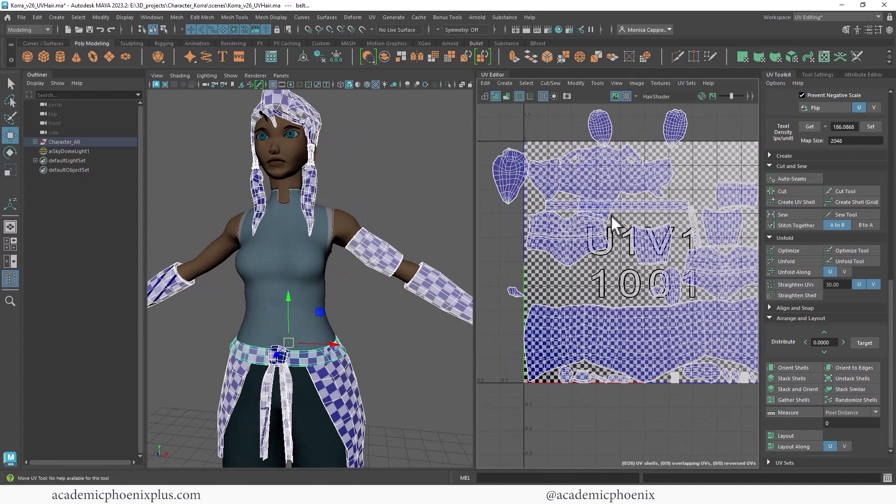
pyautogui.keyDown('alt'); pyautogui.moveTo(612, 220); pyautogui.dragTo(586, 223, button='middle'); pyautogui.keyUp('alt')
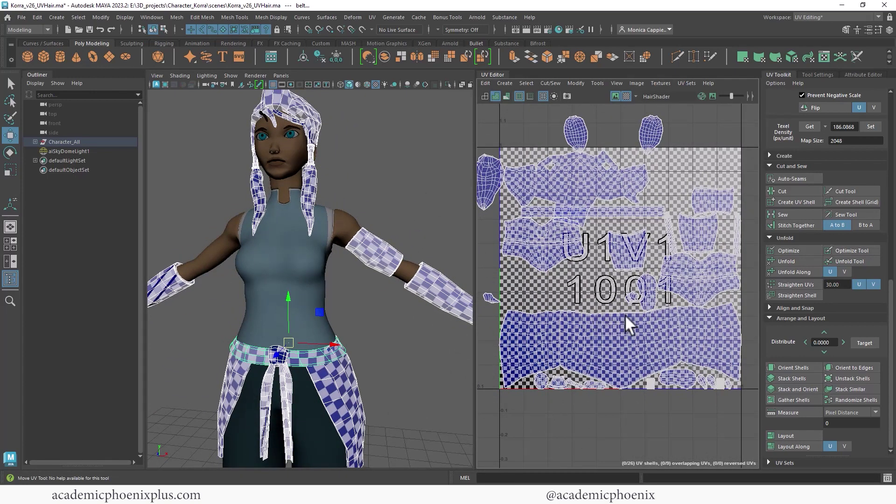
pyautogui.scroll(-3, 551, 280)
pyautogui.moveTo(603, 218); pyautogui.dragTo(562, 204, button='right')
pyautogui.click(601, 219)
pyautogui.moveTo(586, 220); pyautogui.dragTo(576, 282)
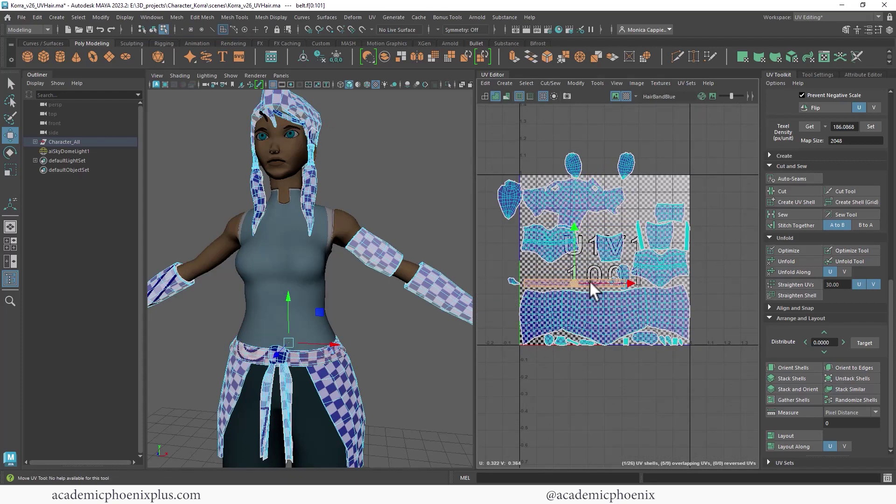
pyautogui.click(563, 249)
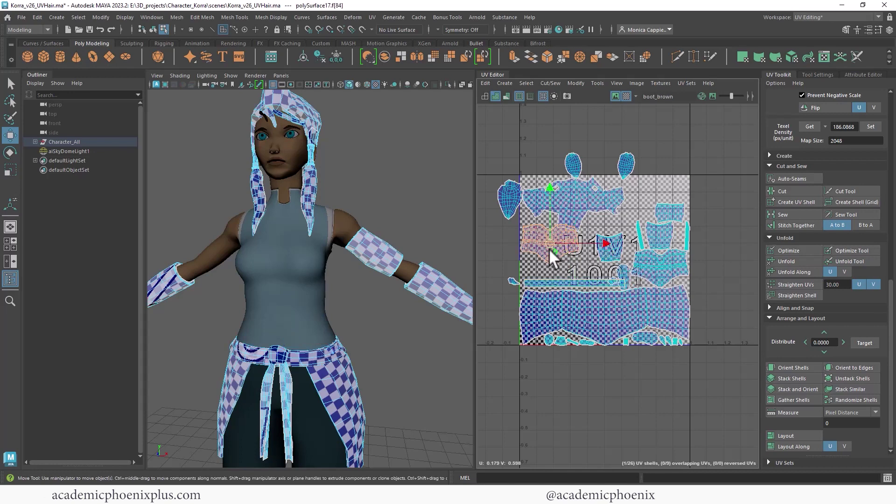
pyautogui.moveTo(549, 245); pyautogui.dragTo(546, 258)
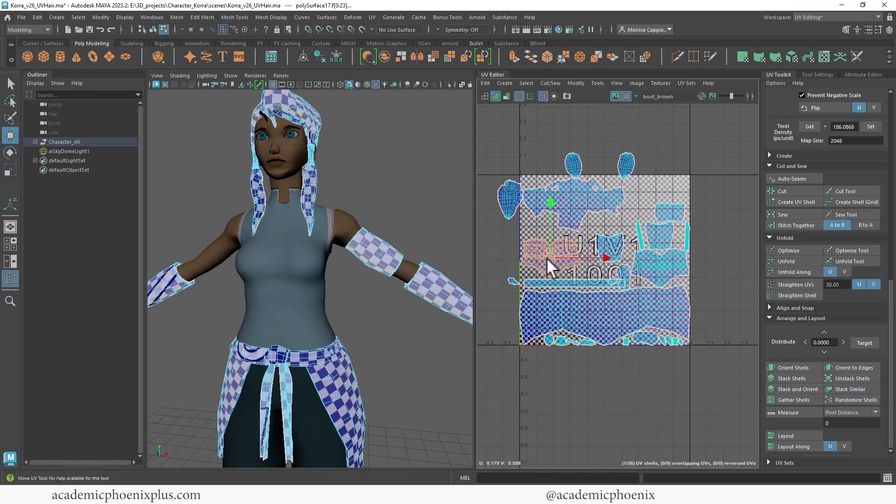
# Step: Move the large teardrop ponytail shell from outside the tile's left edge to the space right of the scalp shell
pyautogui.keyDown('alt'); pyautogui.moveTo(579, 253); pyautogui.dragTo(522, 245, button='middle'); pyautogui.keyUp('alt')
pyautogui.keyDown('alt'); pyautogui.moveTo(560, 241); pyautogui.dragTo(624, 237, button='right'); pyautogui.keyUp('alt')
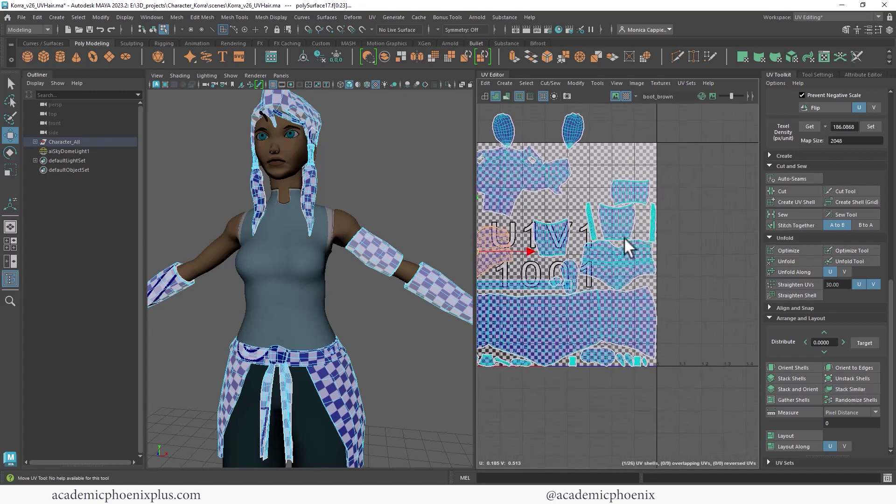
pyautogui.keyDown('alt'); pyautogui.moveTo(621, 239); pyautogui.dragTo(668, 257, button='middle'); pyautogui.keyUp('alt')
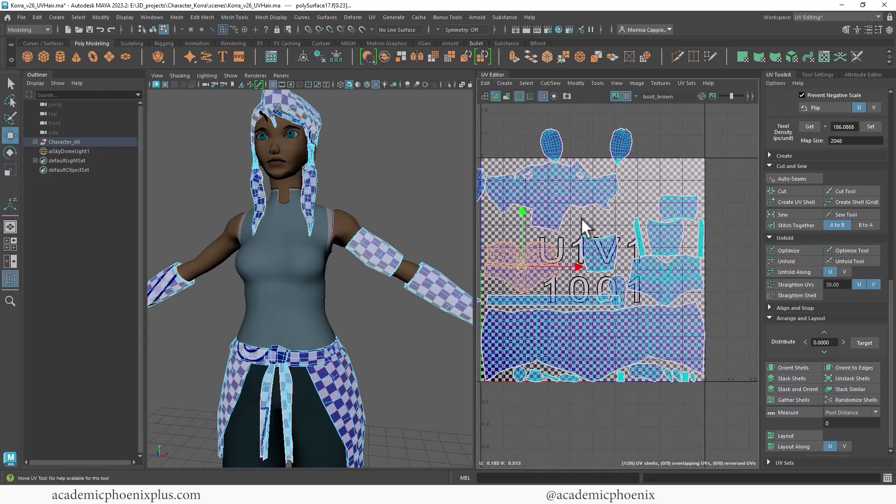
pyautogui.click(556, 190)
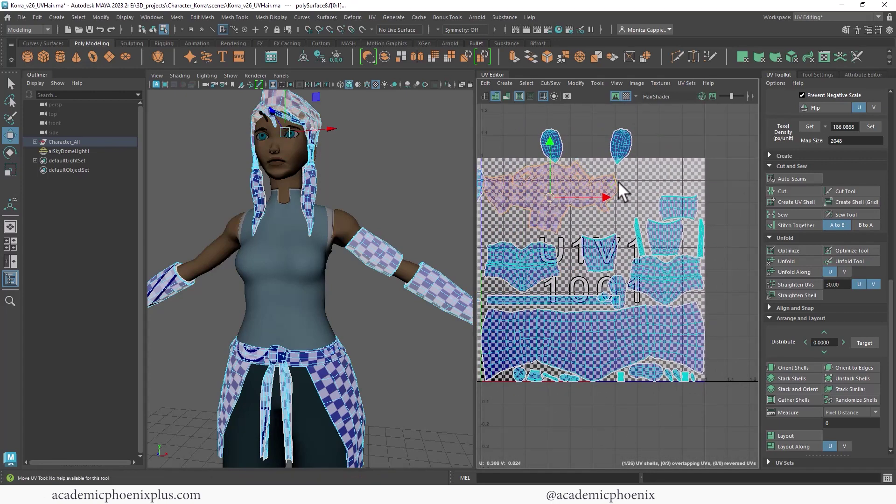
pyautogui.keyDown('alt'); pyautogui.moveTo(618, 183); pyautogui.dragTo(589, 174, button='right'); pyautogui.keyUp('alt')
pyautogui.keyDown('alt'); pyautogui.moveTo(589, 174); pyautogui.dragTo(628, 176, button='middle'); pyautogui.keyUp('alt')
pyautogui.click(521, 199)
pyautogui.keyDown('alt'); pyautogui.moveTo(521, 198); pyautogui.dragTo(492, 207, button='middle'); pyautogui.keyUp('alt')
pyautogui.moveTo(492, 206); pyautogui.dragTo(640, 208)
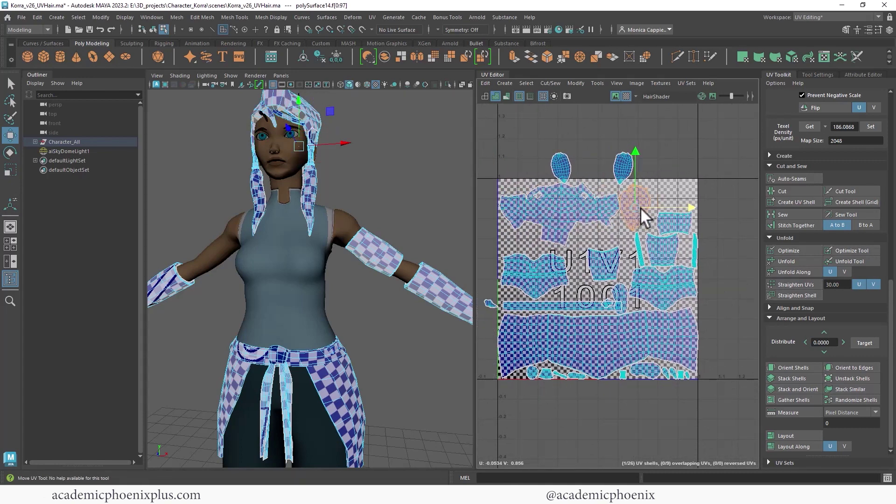
# Step: Move the two front strand shells from above the tile into its upper-right area beside the ponytail shell
pyautogui.click(624, 174)
pyautogui.moveTo(626, 173); pyautogui.dragTo(662, 193)
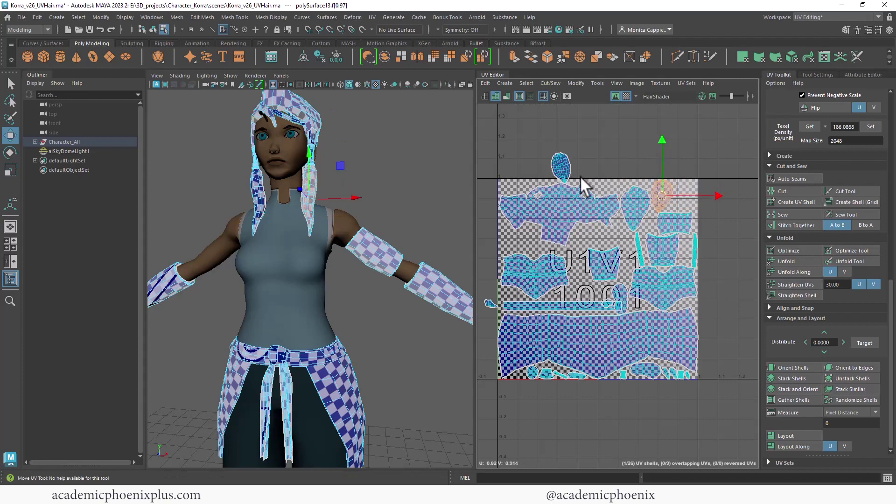
pyautogui.click(562, 172)
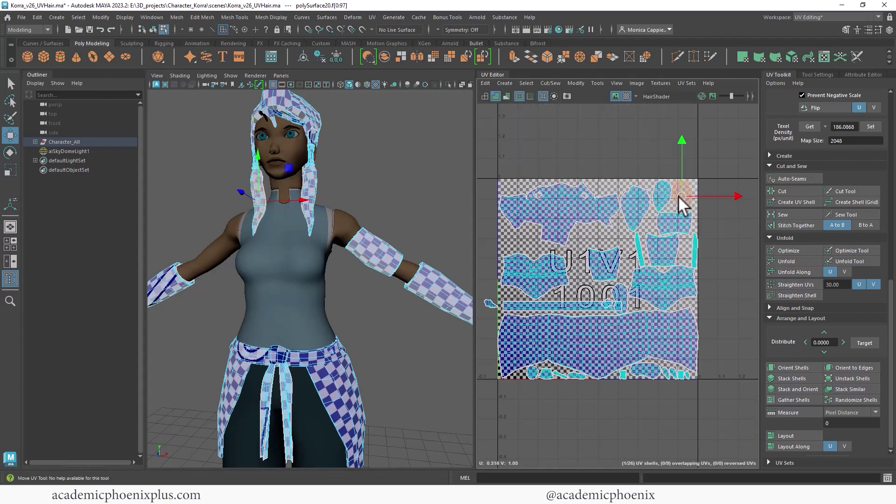
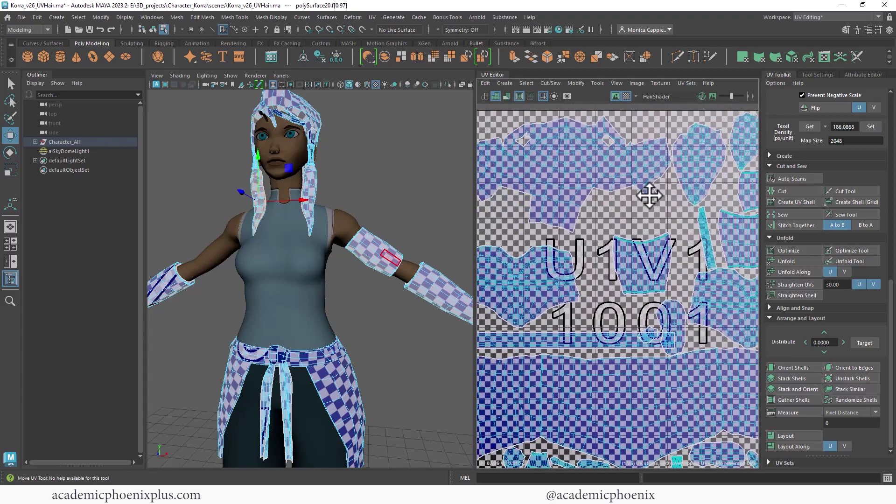
# Step: Rotate the scalp hair shell slightly clockwise so it fits the upper-left corner of the tile
pyautogui.keyDown('alt'); pyautogui.moveTo(620, 193); pyautogui.dragTo(612, 202, button='middle'); pyautogui.keyUp('alt')
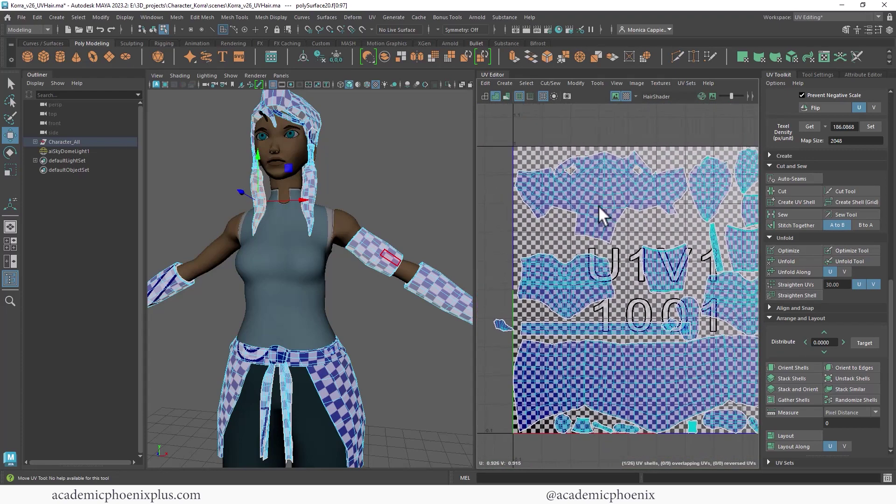
pyautogui.doubleClick(600, 211)
pyautogui.press('e')
pyautogui.moveTo(656, 194); pyautogui.dragTo(599, 201)
pyautogui.press('r')
pyautogui.press('w')
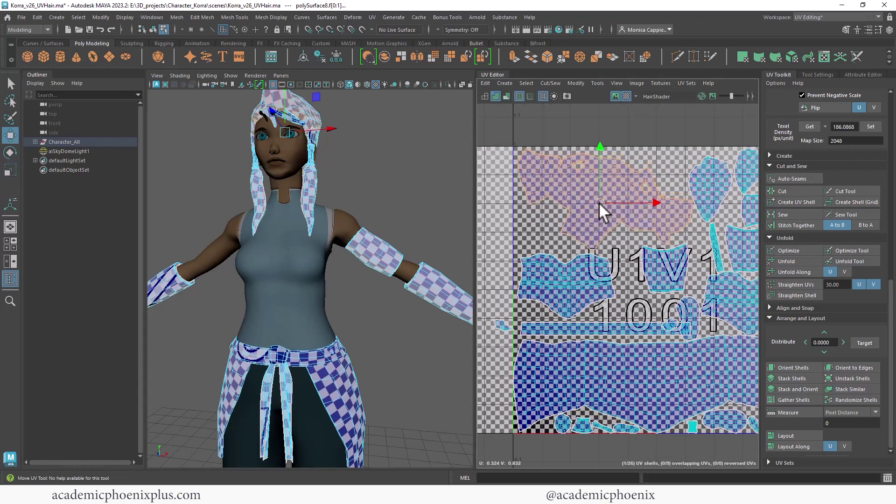
# Step: Fit the small stray hair shells into the gaps around the scalp shell and straighten the thin strand shell horizontally
pyautogui.keyDown('alt'); pyautogui.moveTo(671, 232); pyautogui.dragTo(640, 226, button='right'); pyautogui.keyUp('alt')
pyautogui.keyDown('alt'); pyautogui.moveTo(621, 219); pyautogui.dragTo(617, 172, button='middle'); pyautogui.keyUp('alt')
pyautogui.moveTo(506, 272); pyautogui.dragTo(644, 257)
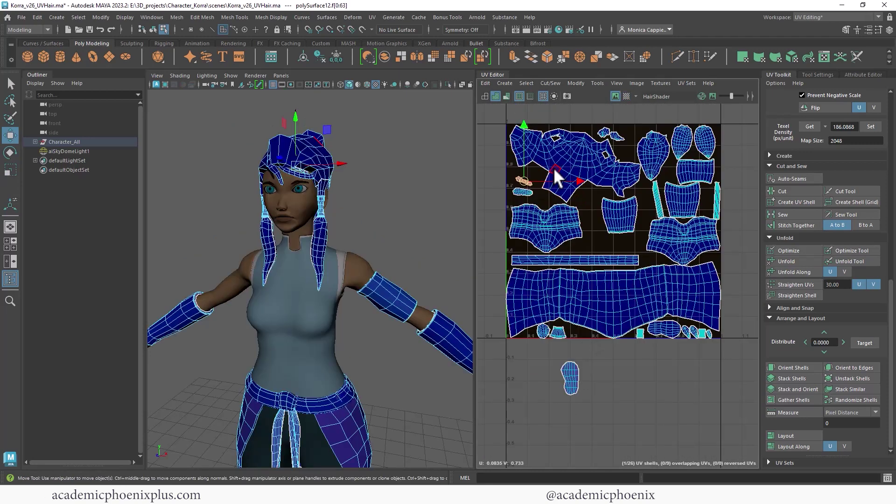
pyautogui.press('e')
pyautogui.press('w')
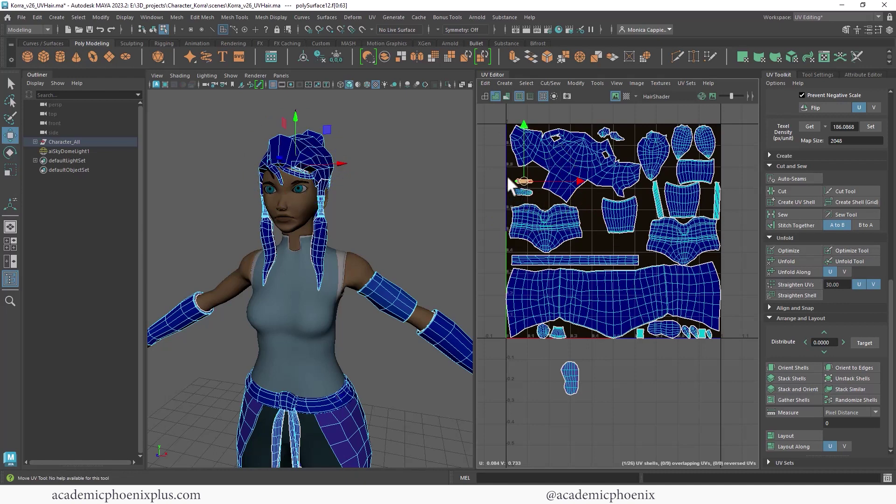
pyautogui.keyDown('shift'); pyautogui.click(528, 189); pyautogui.keyUp('shift')
pyautogui.moveTo(529, 189)
pyautogui.mouseDown()
pyautogui.moveTo(526, 175)
pyautogui.moveTo(526, 189)
pyautogui.mouseUp()
# Step: Move the isolated armband shell down and right, next to the right-hand boot shell
pyautogui.click(624, 225)
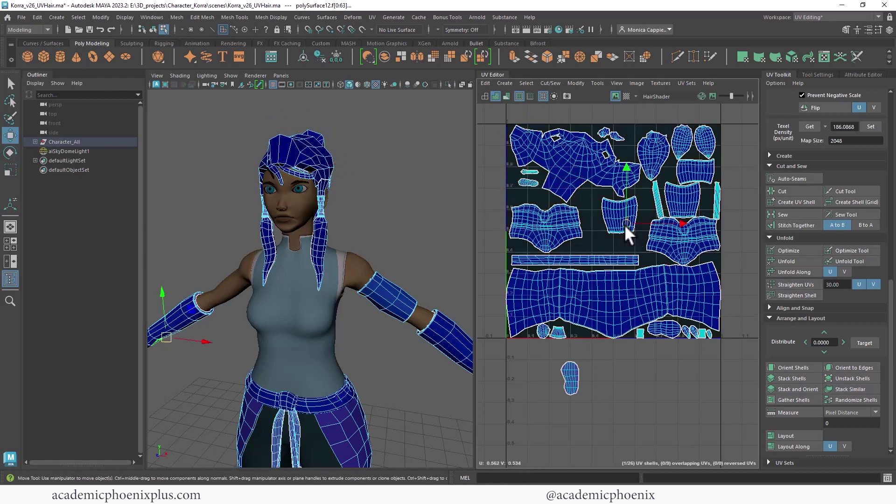
pyautogui.doubleClick(611, 222)
pyautogui.moveTo(618, 216); pyautogui.dragTo(629, 230)
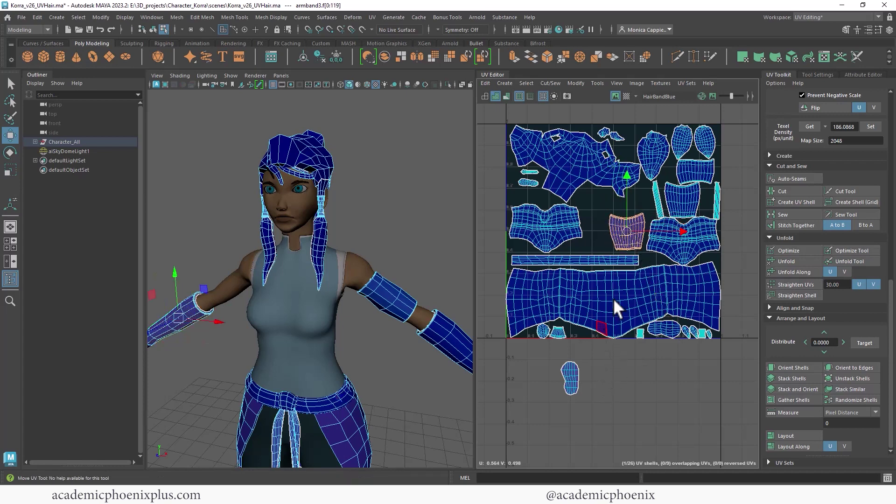
# Step: Move the two tiny hair shells from the tile's lower-right corner up into the gap between the scalp and ponytail shells
pyautogui.doubleClick(685, 330)
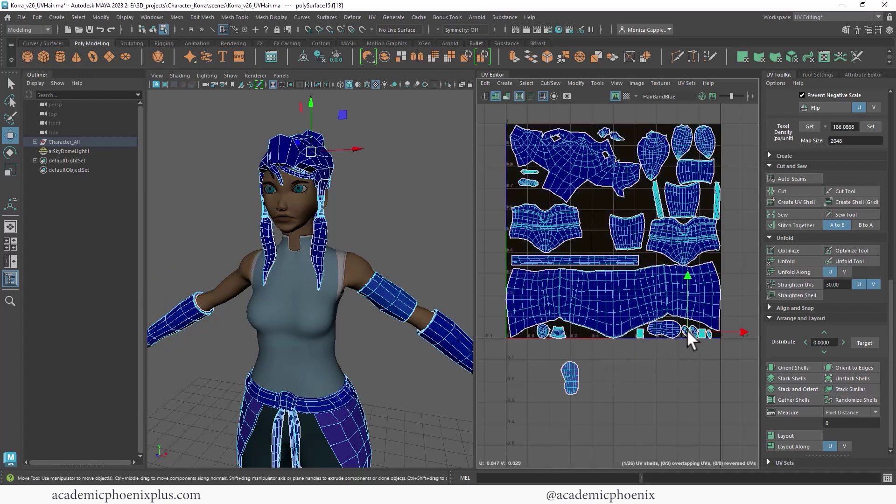
pyautogui.keyDown('shift'); pyautogui.doubleClick(694, 333); pyautogui.keyUp('shift')
pyautogui.moveTo(693, 334); pyautogui.dragTo(629, 147, button='middle')
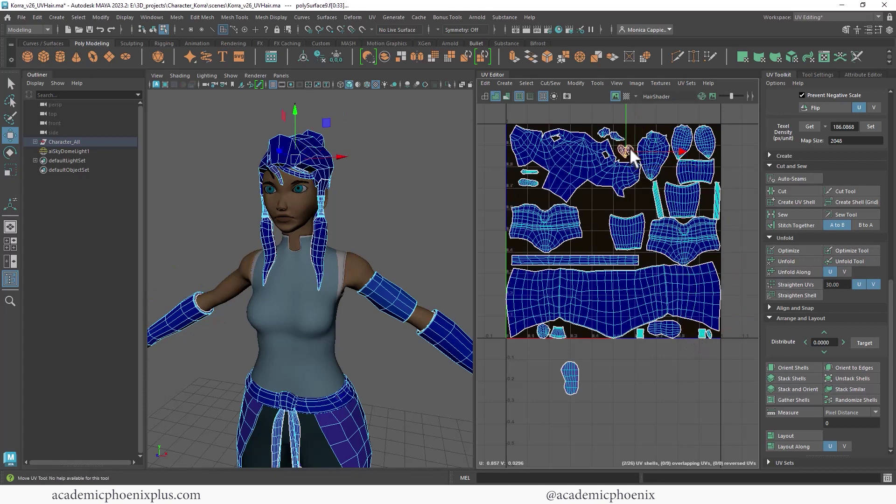
# Step: Move the round belt knot shell along the tile's bottom edge to the free space in the lower-right corner
pyautogui.click(574, 379)
pyautogui.click(542, 329)
pyautogui.moveTo(542, 330); pyautogui.dragTo(688, 329, button='middle')
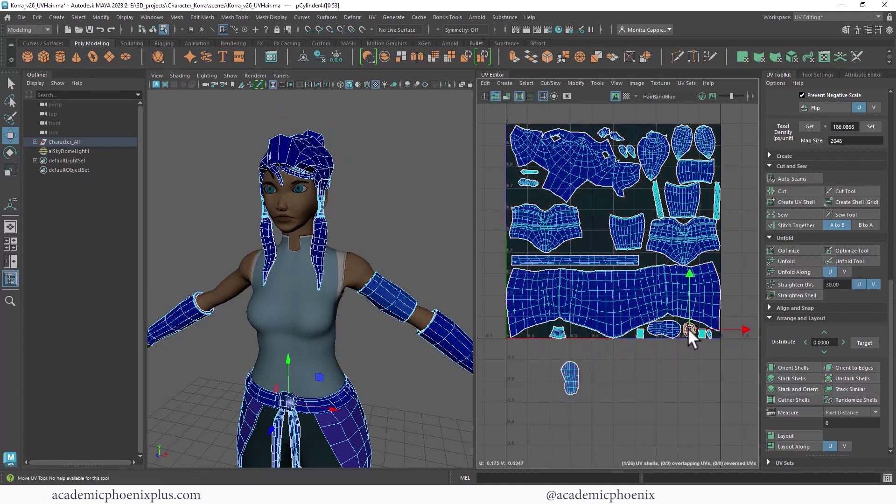
# Step: Examine which parts of the character the sole, belt and boot shells belong to
pyautogui.click(572, 372)
pyautogui.keyDown('alt'); pyautogui.moveTo(607, 252); pyautogui.dragTo(644, 213, button='right'); pyautogui.keyUp('alt')
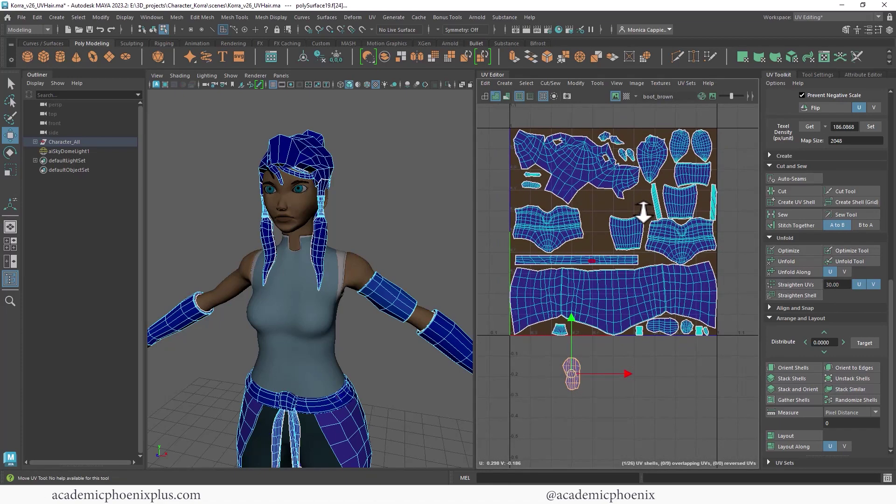
pyautogui.keyDown('shift'); pyautogui.click(609, 258); pyautogui.keyUp('shift')
pyautogui.click(595, 258)
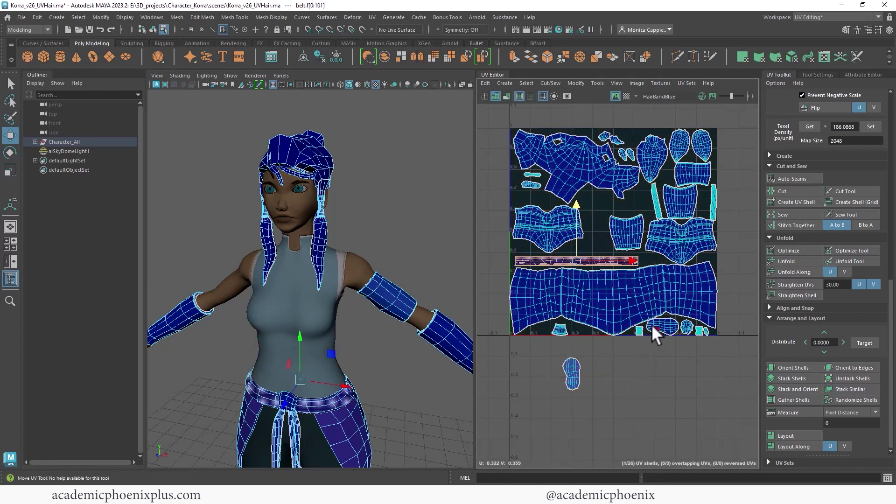
pyautogui.click(551, 236)
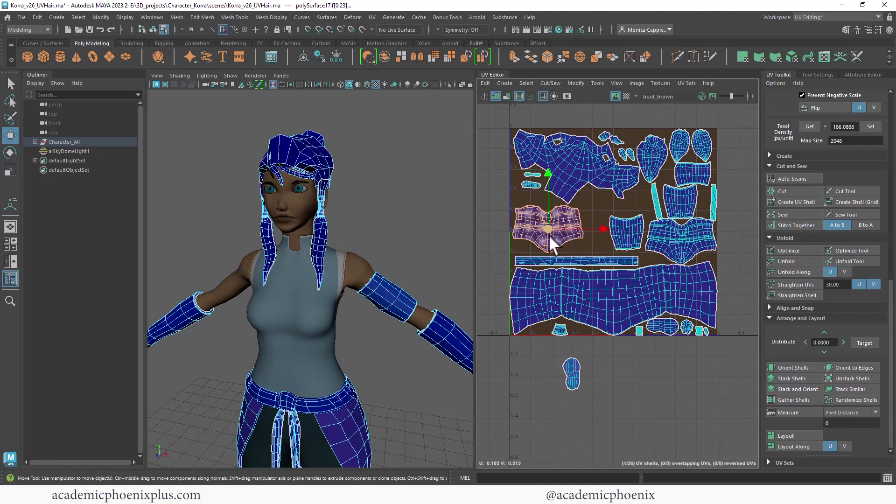
pyautogui.scroll(-2, 362, 248)
pyautogui.scroll(-3, 362, 248)
pyautogui.keyDown('alt'); pyautogui.moveTo(369, 258); pyautogui.dragTo(345, 278); pyautogui.keyUp('alt')
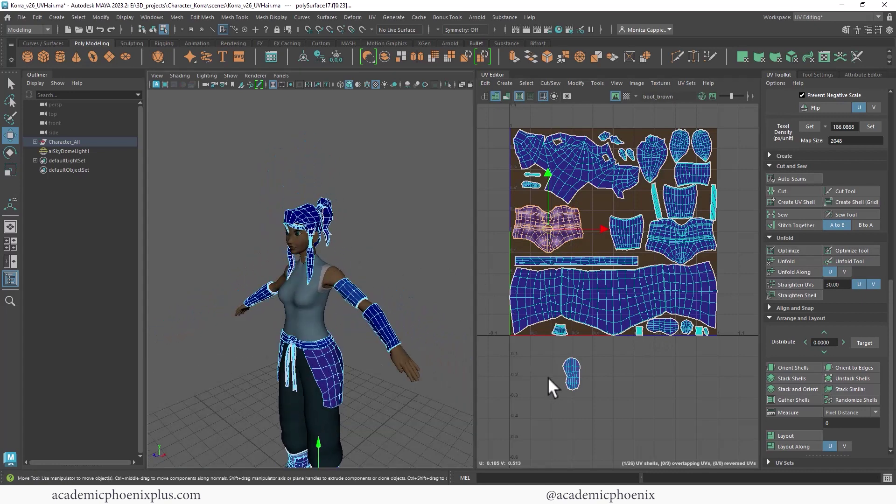
# Step: Move both boot sole shells into the gap between the boot and armband shells, standing upright one above the other
pyautogui.click(575, 372)
pyautogui.keyDown('shift'); pyautogui.click(665, 327); pyautogui.keyUp('shift')
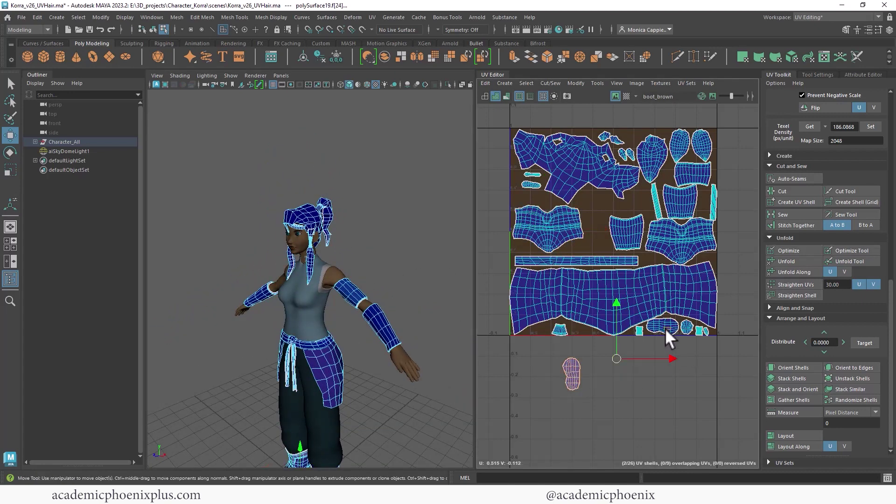
pyautogui.click(667, 326)
pyautogui.moveTo(668, 327); pyautogui.dragTo(588, 240)
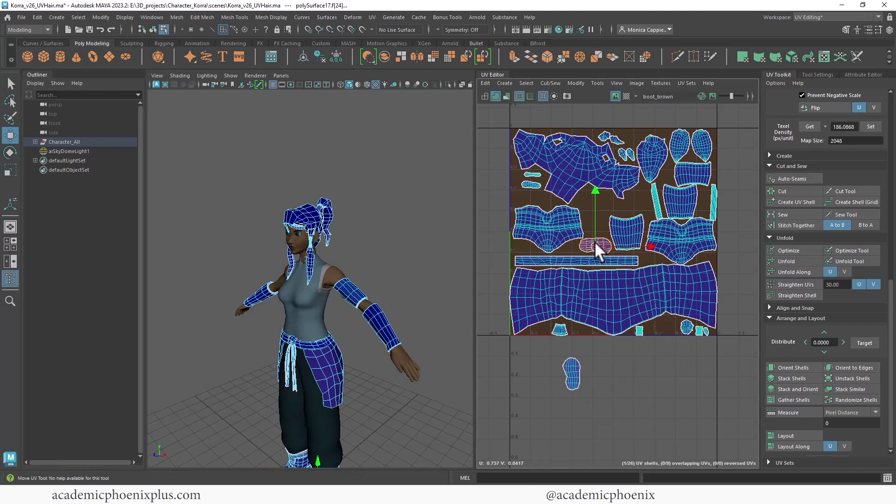
pyautogui.press('e')
pyautogui.moveTo(641, 222); pyautogui.dragTo(554, 186)
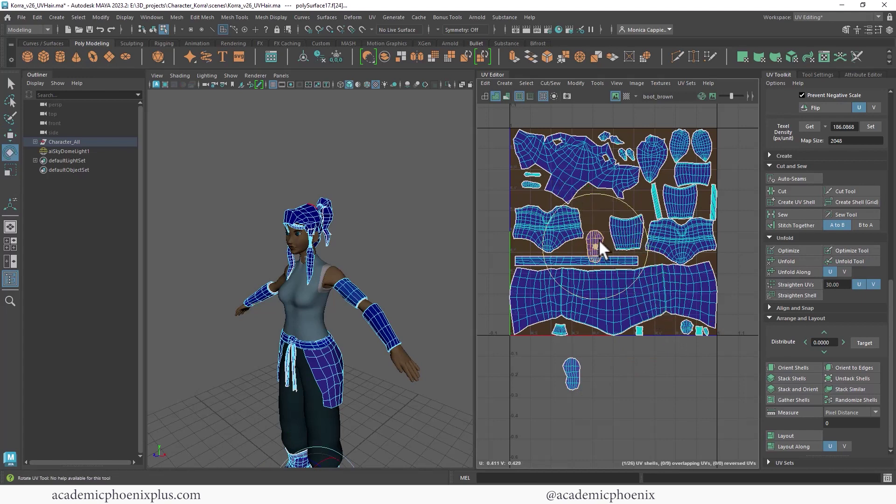
pyautogui.press('w')
pyautogui.click(570, 377)
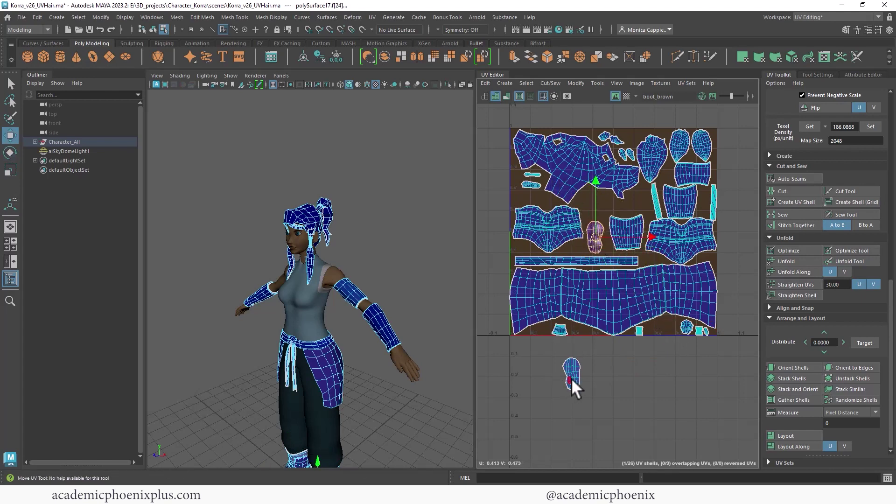
pyautogui.moveTo(577, 374); pyautogui.dragTo(590, 199)
# Step: Rotate the slanted sash strip shell upright and place the other sash strip shell directly beside it
pyautogui.click(654, 204)
pyautogui.click(654, 204)
pyautogui.press('e')
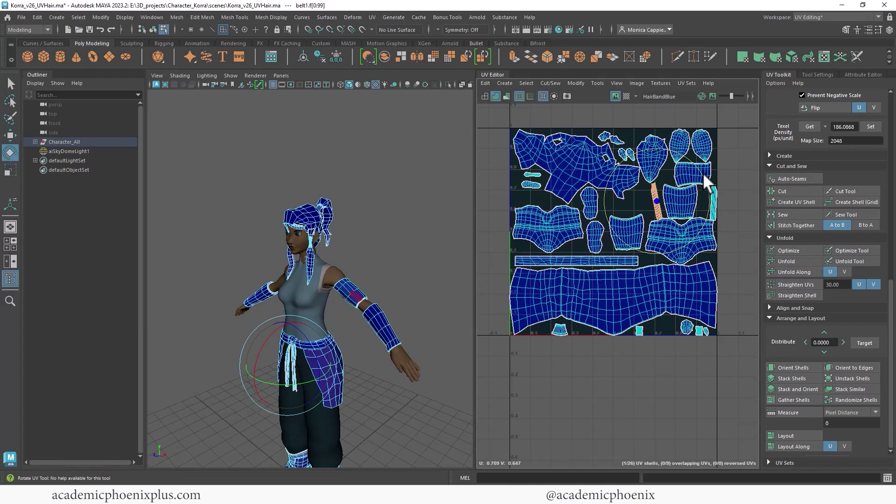
pyautogui.click(715, 204)
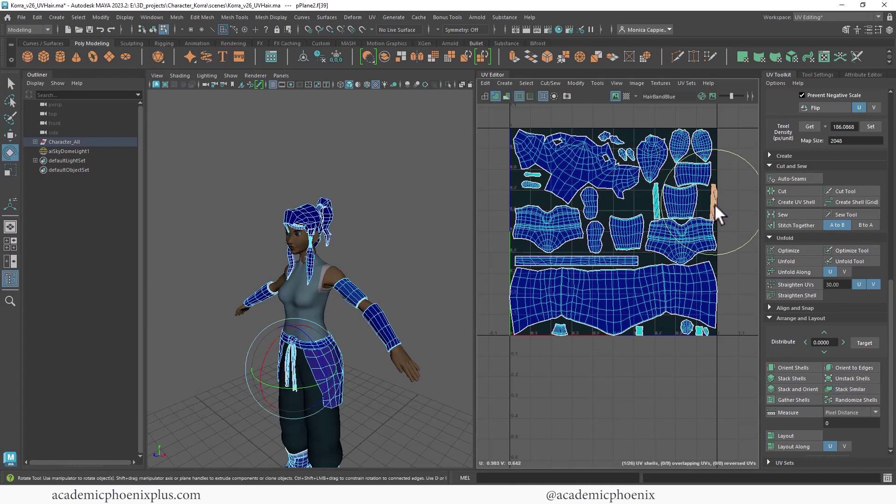
pyautogui.press('w')
pyautogui.moveTo(715, 204); pyautogui.dragTo(645, 199)
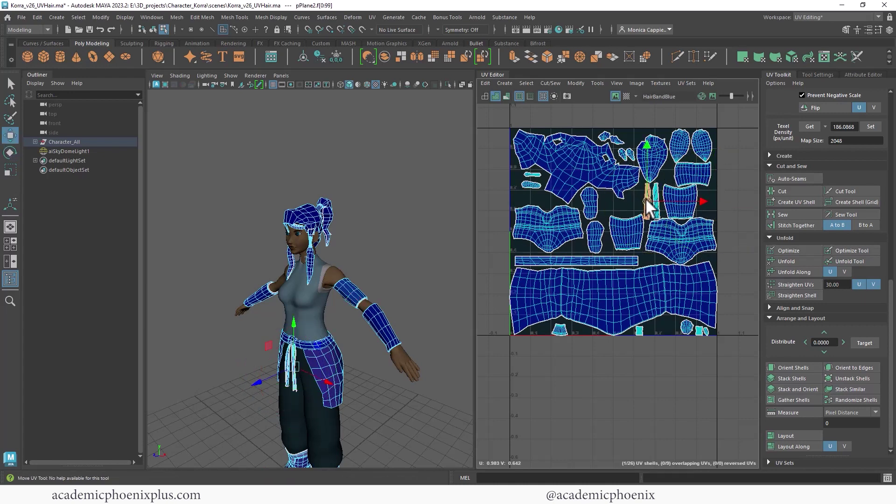
# Step: Rotate the outer sash strip shell so it stands parallel to the neighbouring sash strip shell
pyautogui.press('e')
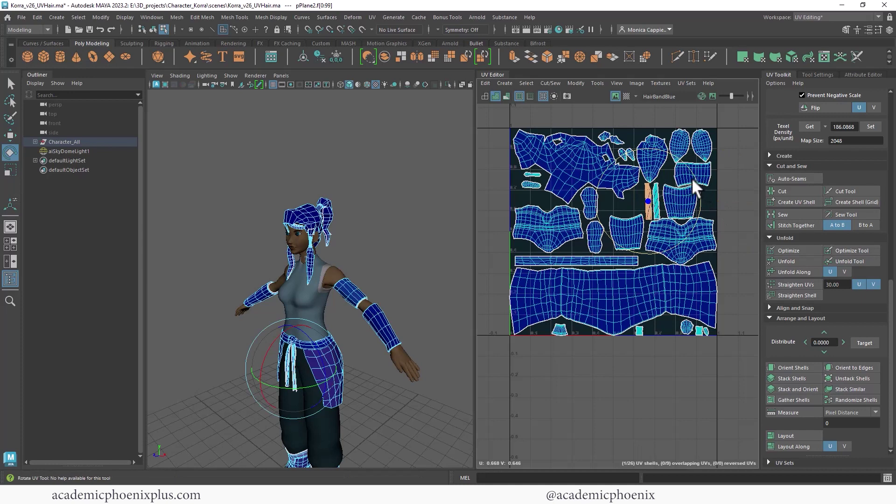
pyautogui.click(733, 183)
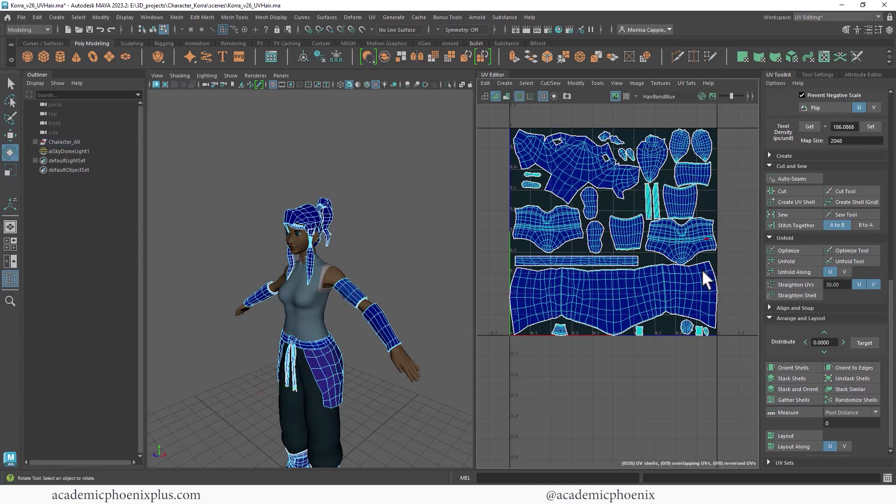
# Step: Move the two small hair tie shells side by side beside the round belt knot shell, along the tile's bottom edge
pyautogui.click(640, 330)
pyautogui.press('w')
pyautogui.moveTo(639, 330); pyautogui.dragTo(670, 325)
pyautogui.press('r')
pyautogui.press('w')
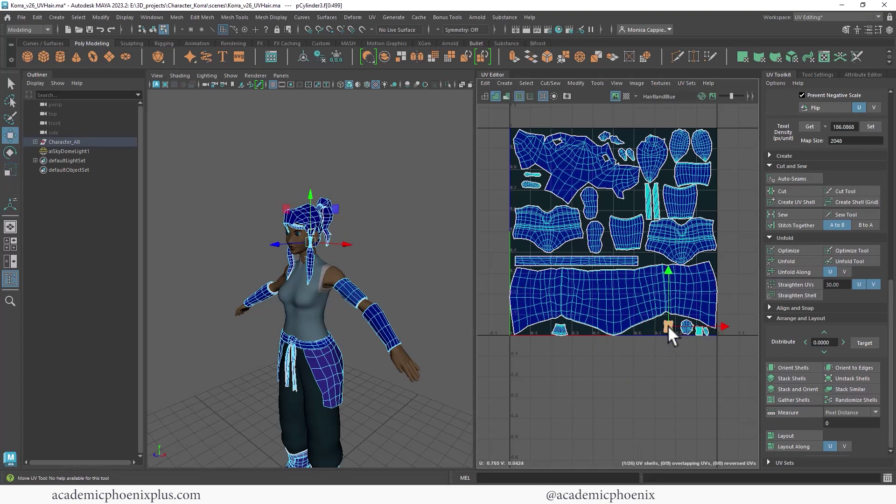
pyautogui.click(699, 332)
pyautogui.moveTo(698, 332); pyautogui.dragTo(654, 324)
# Step: Enlarge both hair tie shells and place them directly next to each other in the gap beneath the large waist cloth shell
pyautogui.press('r')
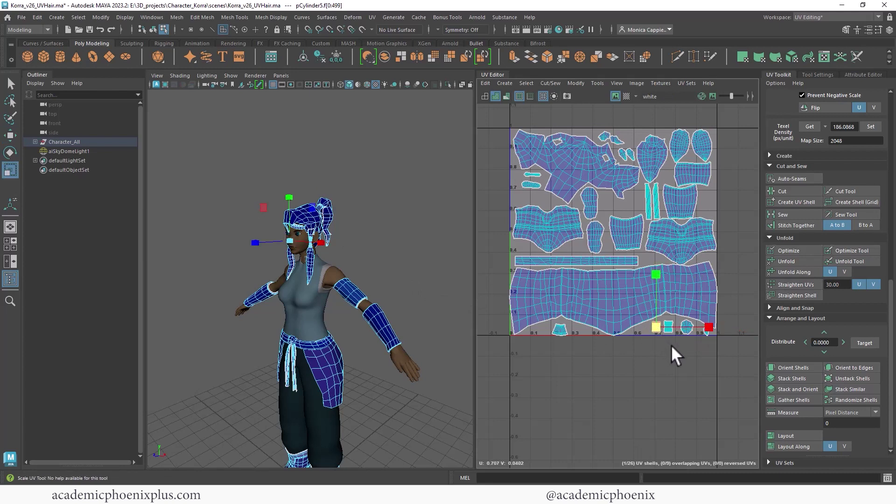
pyautogui.press('f')
pyautogui.scroll(-6, 667, 292)
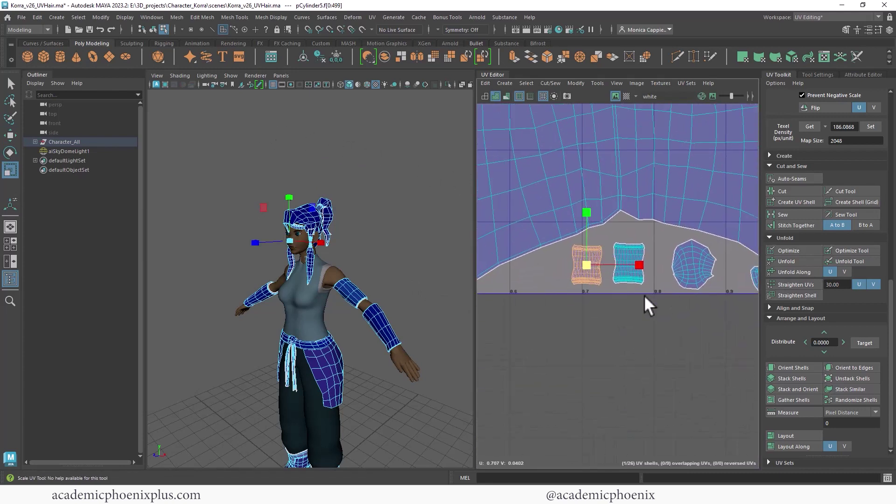
pyautogui.moveTo(588, 254)
pyautogui.mouseDown()
pyautogui.moveTo(569, 238)
pyautogui.moveTo(627, 270)
pyautogui.moveTo(582, 264)
pyautogui.moveTo(592, 258)
pyautogui.mouseUp()
pyautogui.press('w')
pyautogui.click(576, 265)
pyautogui.click(642, 275)
pyautogui.moveTo(642, 275); pyautogui.dragTo(604, 261)
pyautogui.click(599, 265)
# Step: Enlarge the round belt knot shell and shift it slightly away from the hair tie shells
pyautogui.keyDown('alt'); pyautogui.moveTo(720, 285); pyautogui.dragTo(589, 281, button='middle'); pyautogui.keyUp('alt')
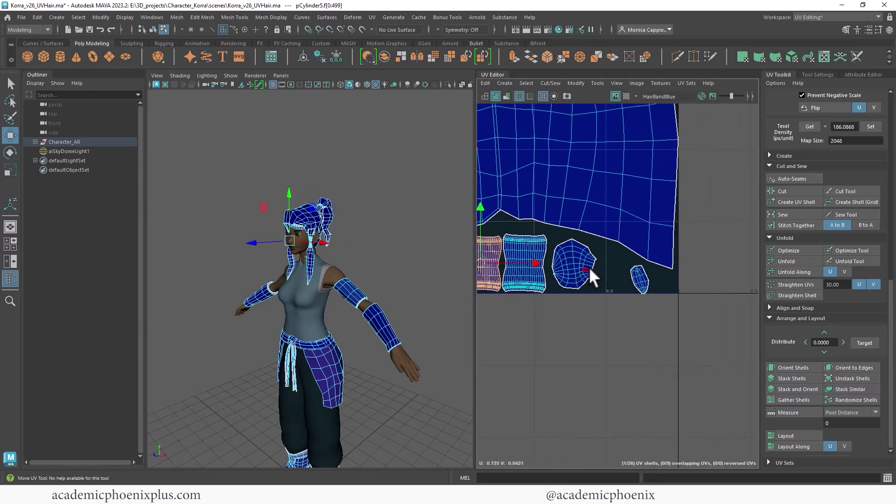
pyautogui.click(589, 267)
pyautogui.press('r')
pyautogui.moveTo(575, 264); pyautogui.dragTo(587, 263)
pyautogui.press('w')
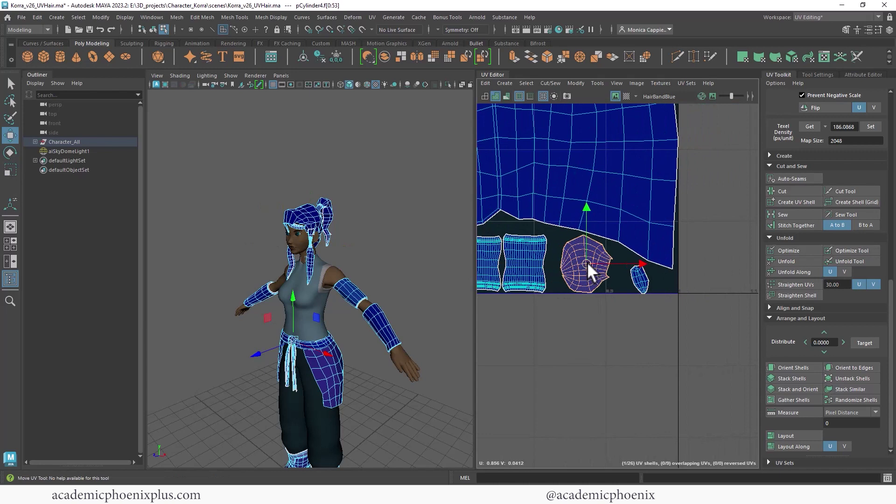
# Step: Move the tiny hair strand shell from the tile's lower-right corner up beside the small hair shells near the tile's top edge
pyautogui.click(640, 279)
pyautogui.press('a')
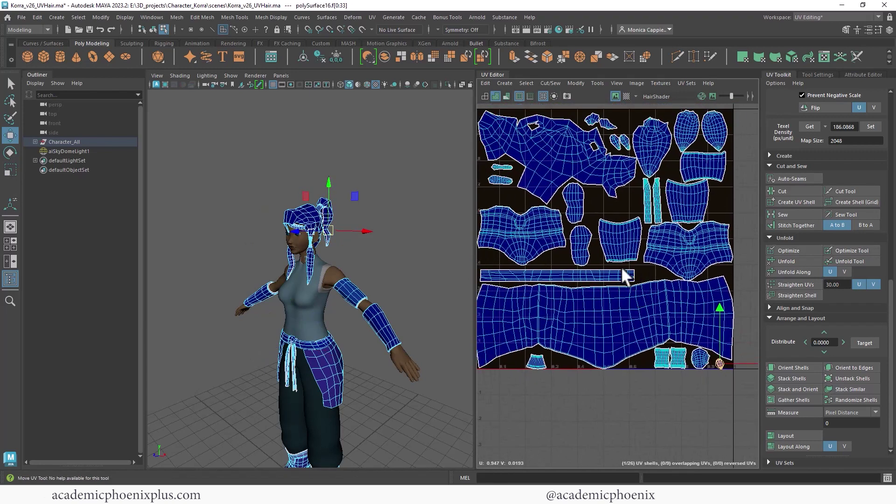
pyautogui.click(633, 166)
pyautogui.click(615, 154)
pyautogui.scroll(3, 613, 169)
pyautogui.scroll(2, 676, 187)
pyautogui.keyDown('alt'); pyautogui.moveTo(278, 254); pyautogui.dragTo(409, 233); pyautogui.keyUp('alt')
pyautogui.scroll(-2, 658, 207)
pyautogui.scroll(-1, 593, 176)
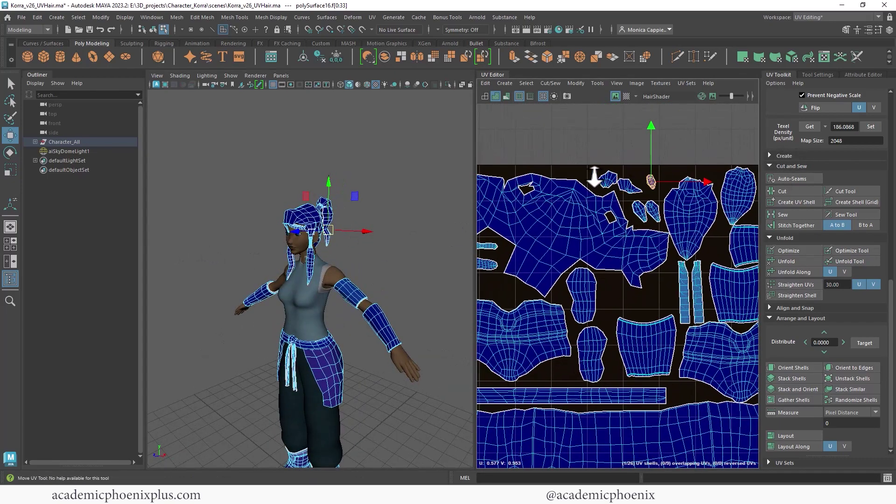
pyautogui.click(608, 179)
# Step: Enlarge the small trapezoid shell at the tile's bottom edge, rotate it slightly and fit it under the waist cloth shell
pyautogui.scroll(-1, 693, 211)
pyautogui.scroll(-1, 584, 190)
pyautogui.scroll(3, 611, 271)
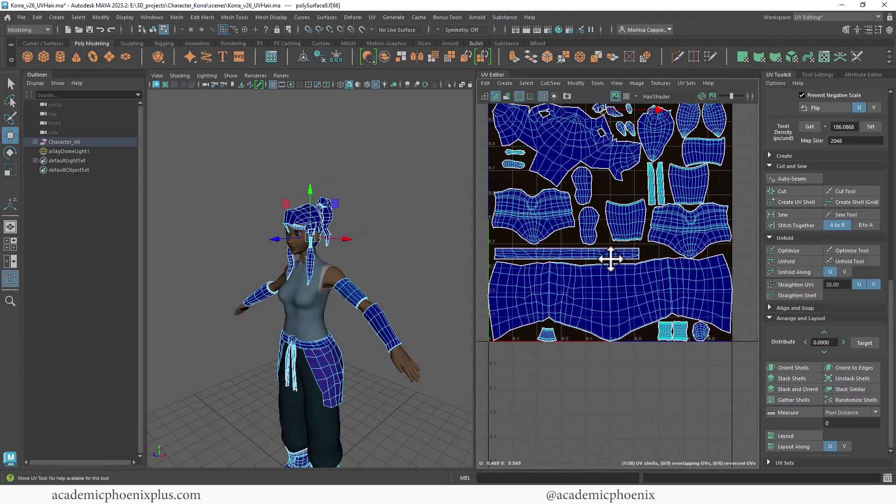
pyautogui.click(523, 349)
pyautogui.press('r')
pyautogui.moveTo(531, 342)
pyautogui.mouseDown()
pyautogui.moveTo(541, 345)
pyautogui.moveTo(530, 332)
pyautogui.mouseUp()
pyautogui.press('w')
pyautogui.press('e')
pyautogui.moveTo(579, 320); pyautogui.dragTo(577, 315)
pyautogui.press('w')
pyautogui.moveTo(532, 337); pyautogui.dragTo(535, 334)
pyautogui.keyDown('alt'); pyautogui.moveTo(623, 287); pyautogui.dragTo(560, 273, button='right'); pyautogui.keyUp('alt')
pyautogui.keyDown('alt'); pyautogui.moveTo(649, 231); pyautogui.dragTo(579, 282, button='middle'); pyautogui.keyUp('alt')
# Step: Check the spacing of the large waist cloth shell and the main hair shell against their neighbours
pyautogui.click(662, 322)
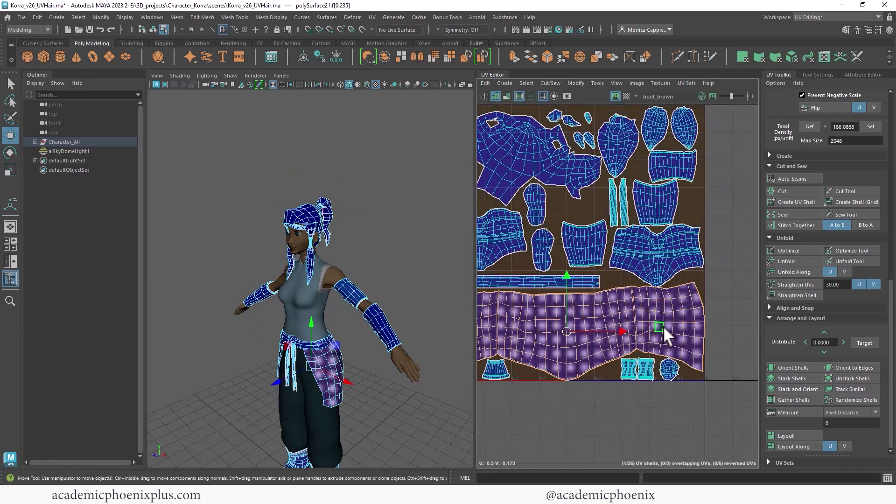
pyautogui.keyDown('alt'); pyautogui.moveTo(566, 217); pyautogui.dragTo(613, 217, button='middle'); pyautogui.keyUp('alt')
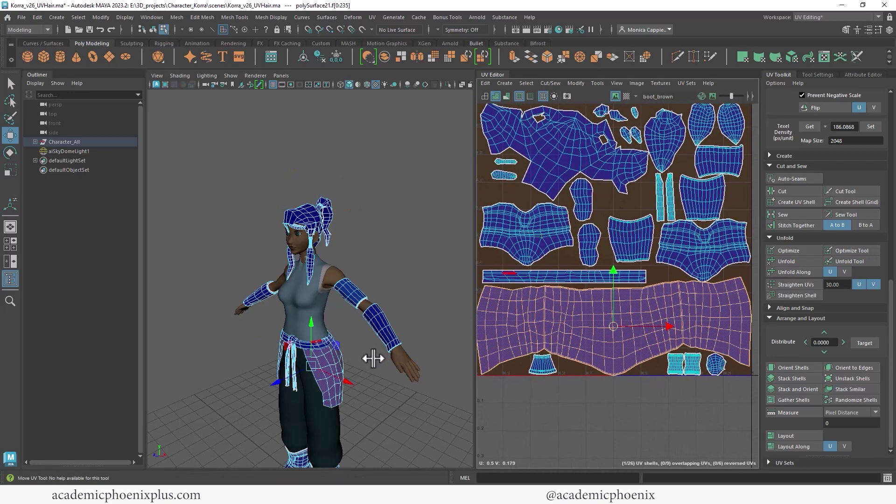
pyautogui.click(571, 159)
pyautogui.hotkey('ctrl', 'z')
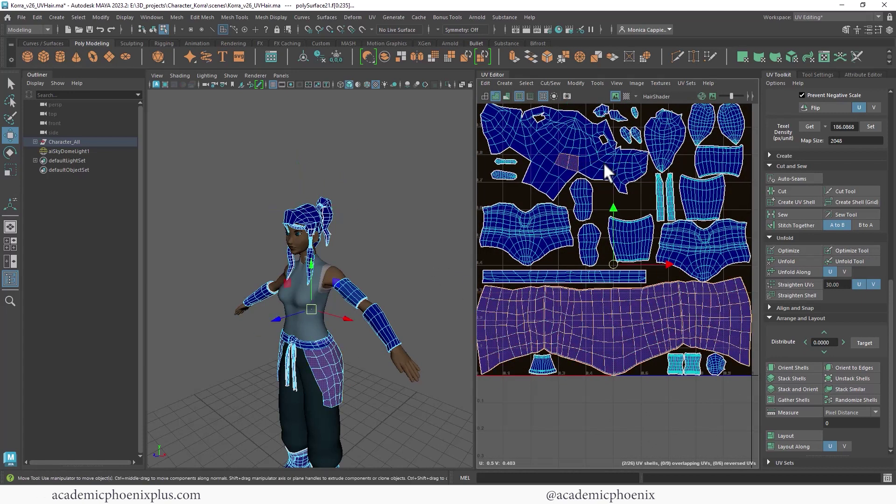
pyautogui.doubleClick(562, 155)
pyautogui.keyDown('alt'); pyautogui.moveTo(606, 166); pyautogui.dragTo(597, 144, button='right'); pyautogui.keyUp('alt')
pyautogui.keyDown('alt'); pyautogui.moveTo(599, 156); pyautogui.dragTo(602, 213, button='middle'); pyautogui.keyUp('alt')
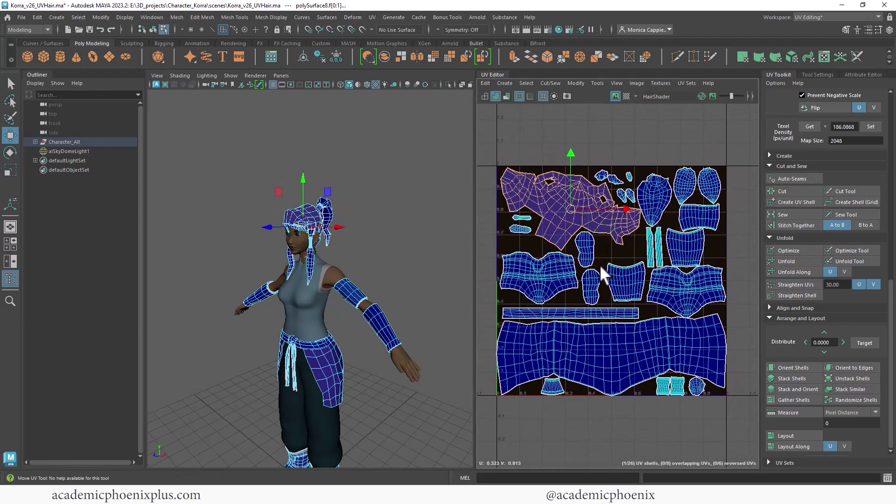
# Step: Nudge the forearm band shell slightly away from the sash strip shells to even out the gap
pyautogui.scroll(5, 602, 268)
pyautogui.click(642, 253)
pyautogui.doubleClick(640, 255)
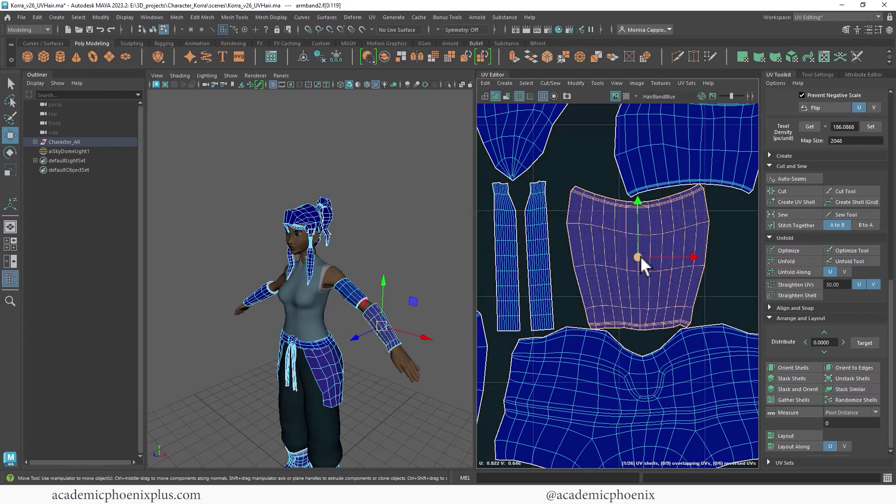
pyautogui.moveTo(642, 256); pyautogui.dragTo(647, 256)
# Step: Nudge the two leaf-shaped hair shells in the tile's upper-right corner to even out the padding around them
pyautogui.keyDown('alt'); pyautogui.moveTo(680, 239); pyautogui.dragTo(622, 219, button='right'); pyautogui.keyUp('alt')
pyautogui.keyDown('alt'); pyautogui.moveTo(622, 221); pyautogui.dragTo(566, 310, button='middle'); pyautogui.keyUp('alt')
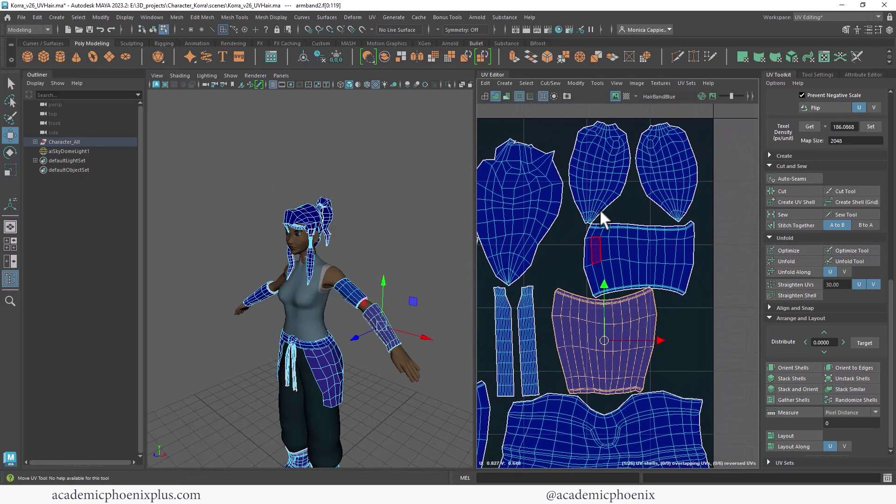
pyautogui.moveTo(636, 166)
pyautogui.keyDown('alt'); pyautogui.mouseDown(button='middle')
pyautogui.moveTo(700, 166)
pyautogui.moveTo(652, 158)
pyautogui.mouseUp(button='middle'); pyautogui.keyUp('alt')
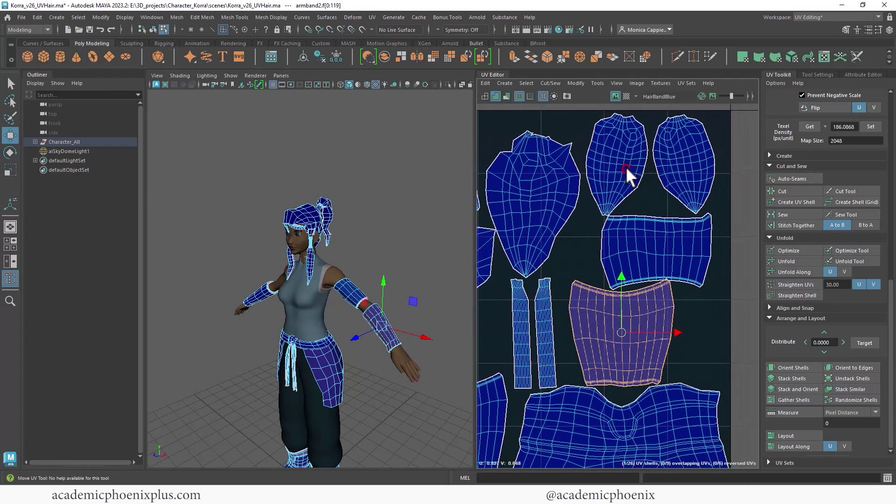
pyautogui.click(625, 166)
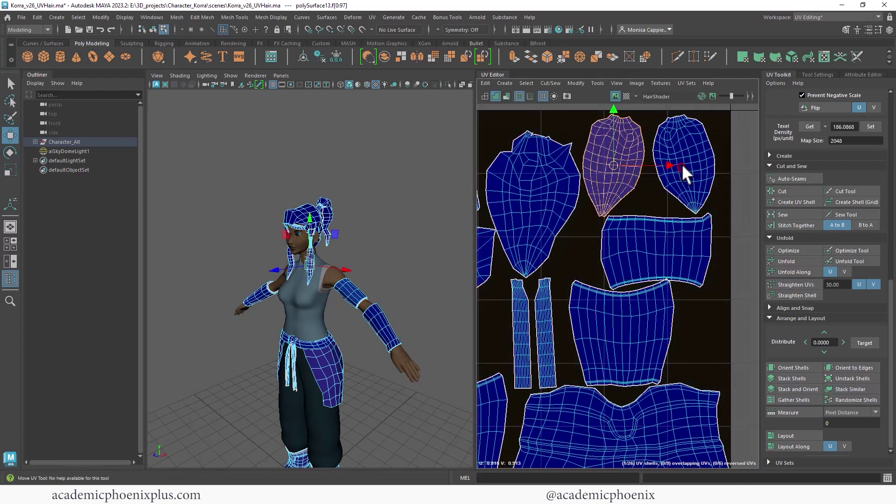
pyautogui.keyDown('alt'); pyautogui.moveTo(692, 162); pyautogui.dragTo(659, 174, button='middle'); pyautogui.keyUp('alt')
pyautogui.click(654, 159)
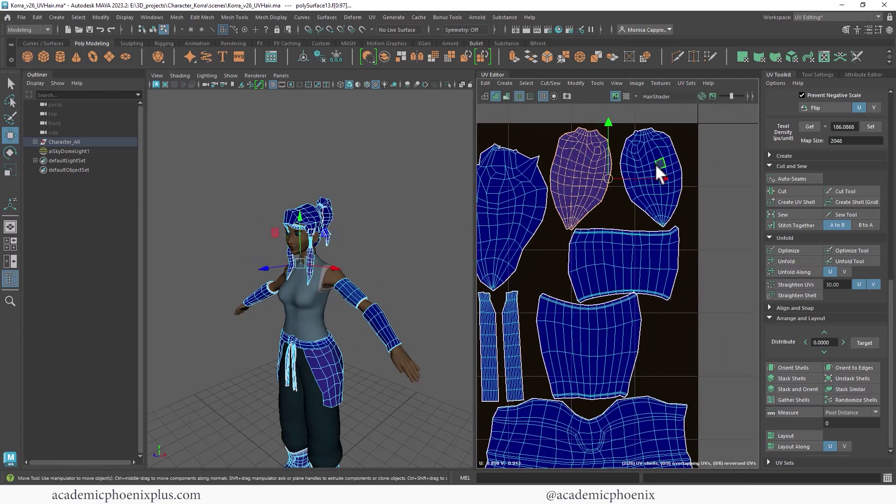
pyautogui.doubleClick(658, 158)
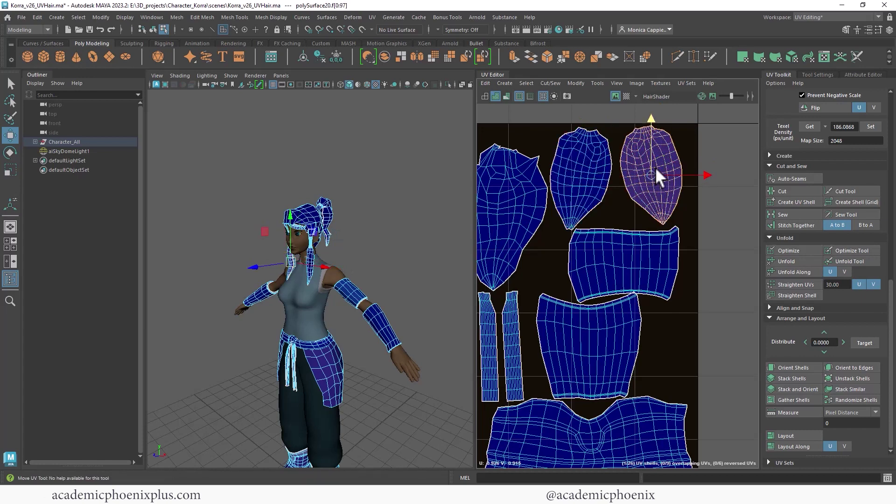
# Step: Shift the upper armband shell slightly outward and up to balance the gaps to the surrounding shells
pyautogui.click(622, 271)
pyautogui.doubleClick(623, 265)
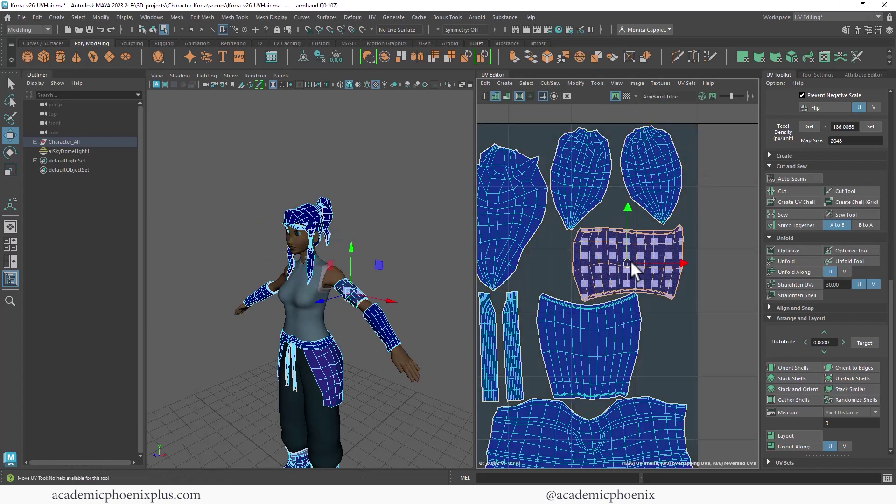
pyautogui.moveTo(631, 261); pyautogui.dragTo(632, 258)
pyautogui.keyDown('alt'); pyautogui.moveTo(663, 256); pyautogui.dragTo(572, 233, button='right'); pyautogui.keyUp('alt')
pyautogui.keyDown('alt'); pyautogui.moveTo(572, 234); pyautogui.dragTo(694, 274, button='middle'); pyautogui.keyUp('alt')
# Step: Unfold the two small hair shells above the main hair shell and enlarge them together slightly
pyautogui.scroll(5, 714, 250)
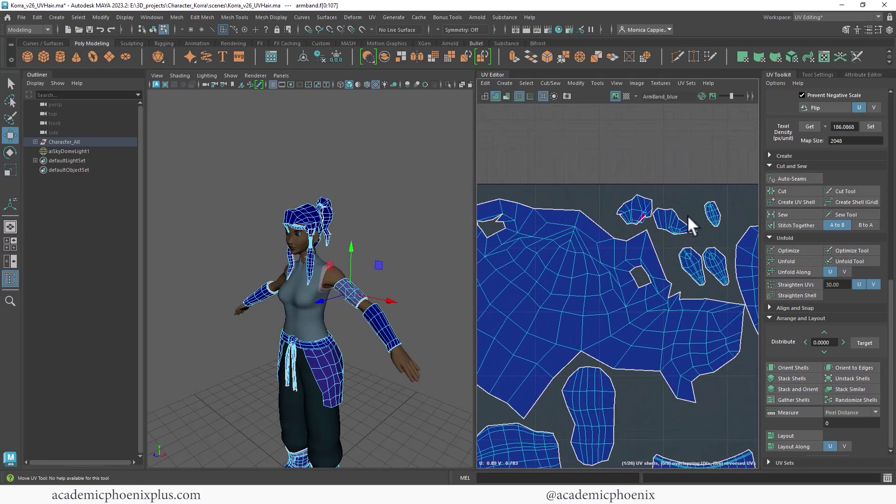
pyautogui.doubleClick(634, 219)
pyautogui.keyDown('shift'); pyautogui.rightClick(623, 218); pyautogui.keyUp('shift')
pyautogui.moveTo(578, 217)
pyautogui.click(520, 218)
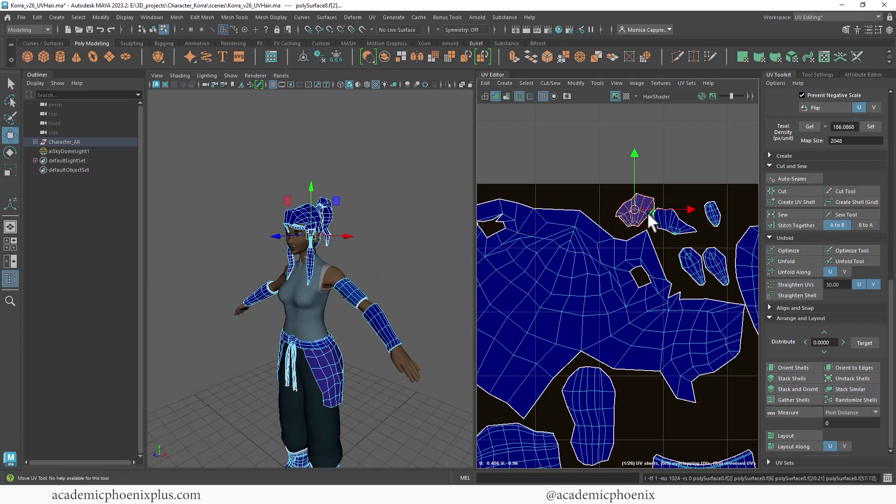
pyautogui.doubleClick(663, 222)
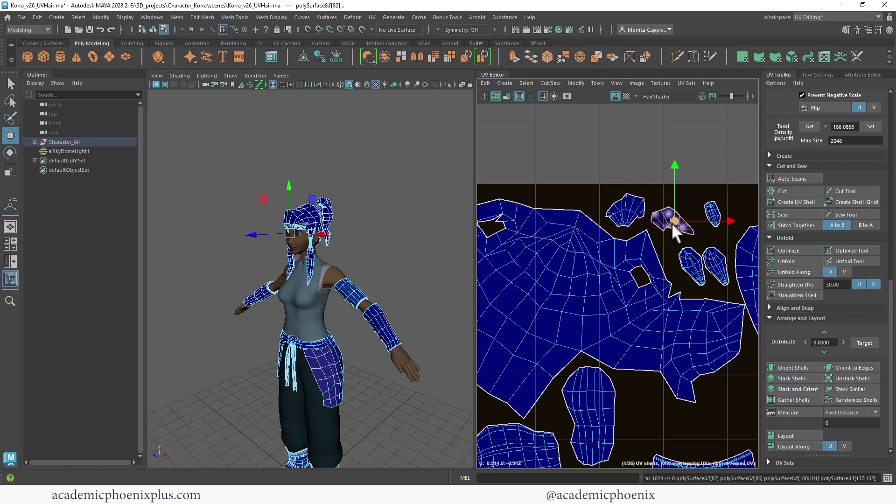
pyautogui.keyDown('shift'); pyautogui.doubleClick(620, 208); pyautogui.keyUp('shift')
pyautogui.press('r')
pyautogui.moveTo(649, 208); pyautogui.dragTo(647, 218)
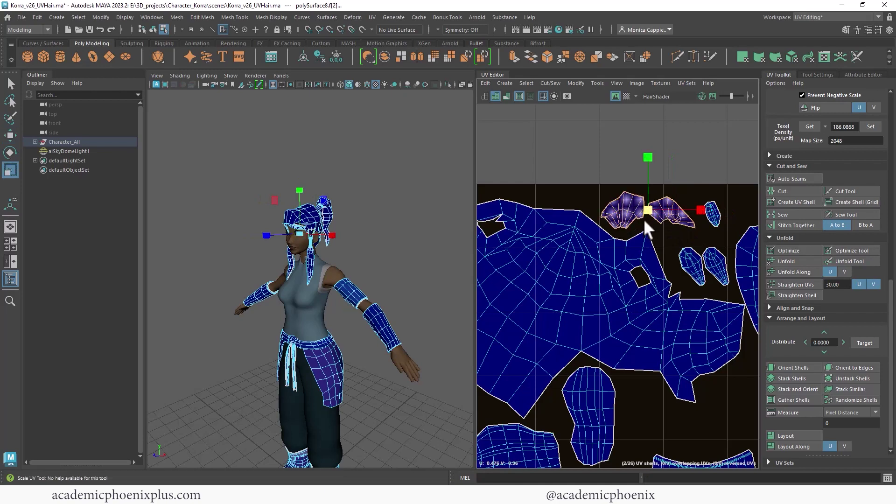
# Step: Return to object selection and select the thin hair strand on the character's forehead
pyautogui.scroll(-3, 622, 220)
pyautogui.keyDown('alt'); pyautogui.moveTo(601, 219); pyautogui.dragTo(573, 173, button='middle'); pyautogui.keyUp('alt')
pyautogui.keyDown('alt'); pyautogui.moveTo(573, 180); pyautogui.dragTo(436, 166, button='right'); pyautogui.keyUp('alt')
pyautogui.keyDown('alt'); pyautogui.moveTo(516, 175); pyautogui.dragTo(634, 200, button='middle'); pyautogui.keyUp('alt')
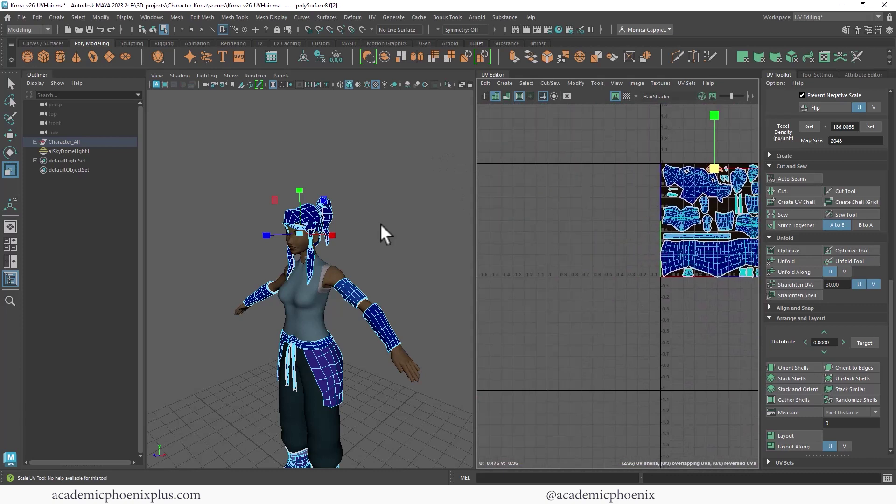
pyautogui.keyDown('alt'); pyautogui.moveTo(285, 232); pyautogui.dragTo(315, 240); pyautogui.keyUp('alt')
pyautogui.scroll(5, 350, 182)
pyautogui.keyDown('alt'); pyautogui.moveTo(365, 151); pyautogui.dragTo(350, 172); pyautogui.keyUp('alt')
pyautogui.rightClick(346, 176)
pyautogui.moveTo(345, 176); pyautogui.dragTo(389, 163, button='right')
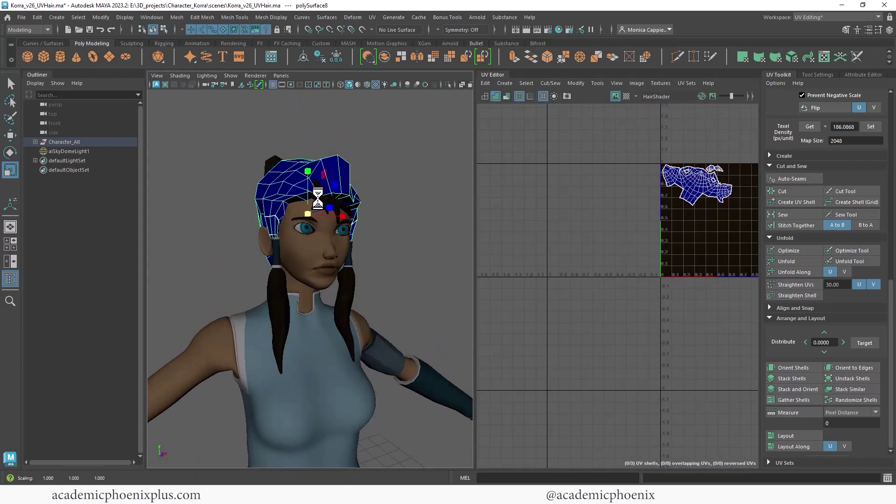
pyautogui.click(325, 199)
pyautogui.click(416, 216)
pyautogui.click(327, 202)
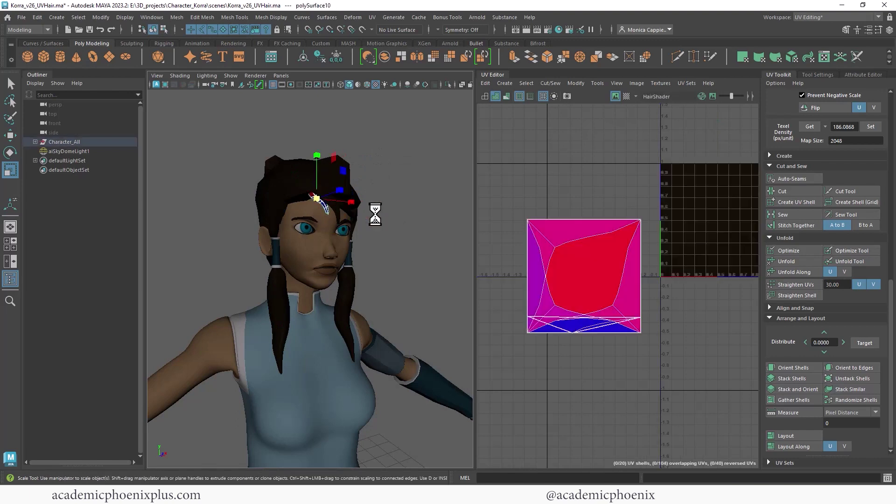
# Step: Transfer all UV sets from the mapped forehead strand to the thinner unmapped strand, using the Component sample space
pyautogui.keyDown('alt'); pyautogui.moveTo(407, 208); pyautogui.dragTo(370, 216); pyautogui.keyUp('alt')
pyautogui.keyDown('alt'); pyautogui.moveTo(373, 214); pyautogui.dragTo(485, 201, button='right'); pyautogui.keyUp('alt')
pyautogui.keyDown('alt'); pyautogui.moveTo(427, 231); pyautogui.dragTo(412, 262); pyautogui.keyUp('alt')
pyautogui.keyDown('alt'); pyautogui.moveTo(360, 215); pyautogui.dragTo(360, 236, button='middle'); pyautogui.keyUp('alt')
pyautogui.keyDown('shift'); pyautogui.click(360, 237); pyautogui.keyUp('shift')
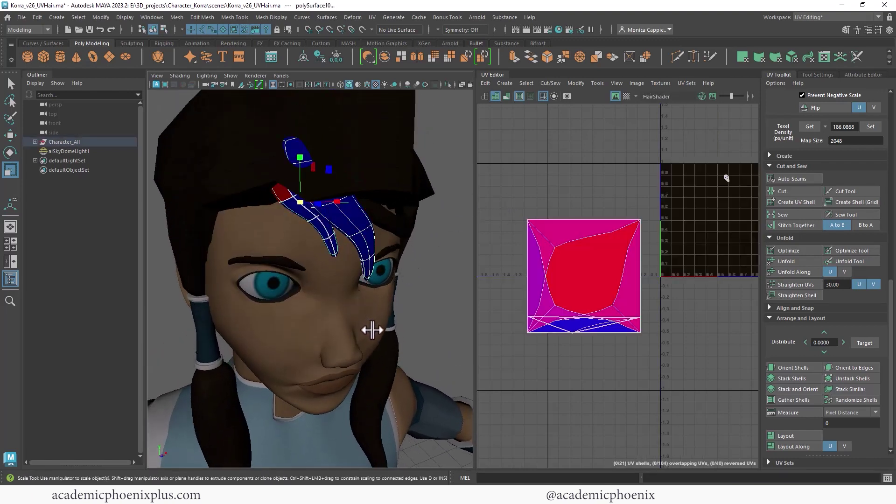
pyautogui.click(371, 250)
pyautogui.keyDown('shift'); pyautogui.click(333, 242); pyautogui.keyUp('shift')
pyautogui.click(236, 17)
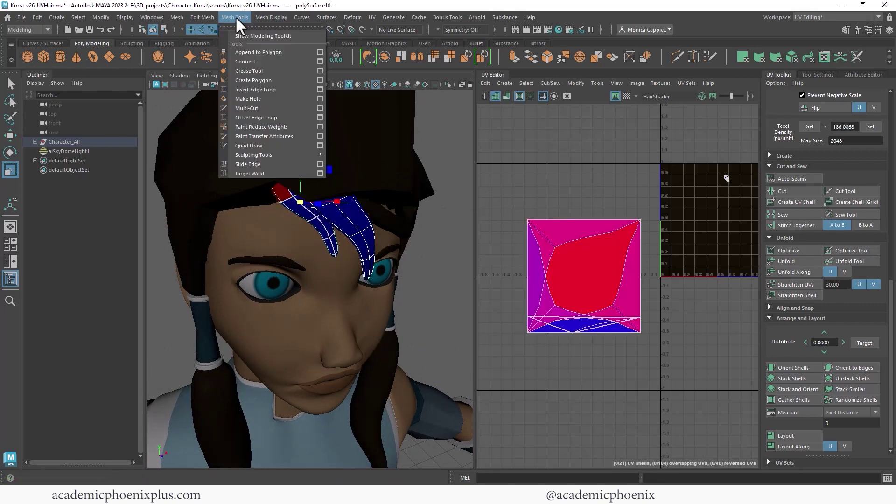
pyautogui.click(177, 17)
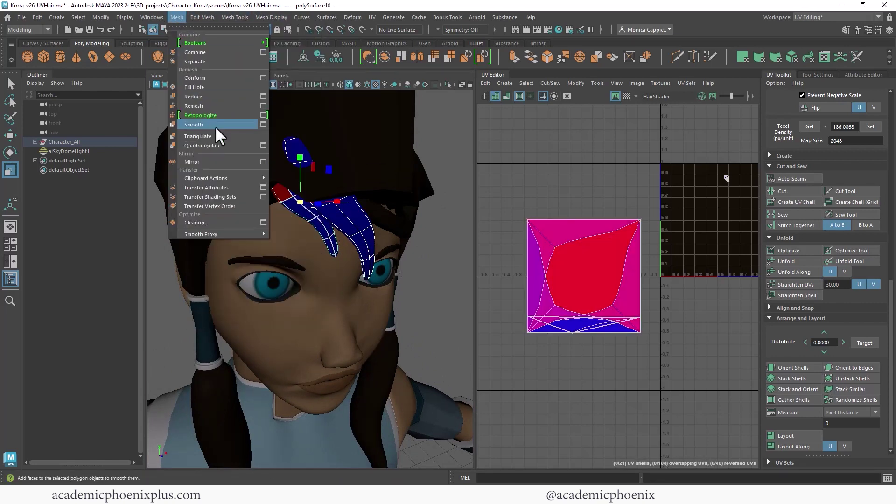
pyautogui.click(264, 187)
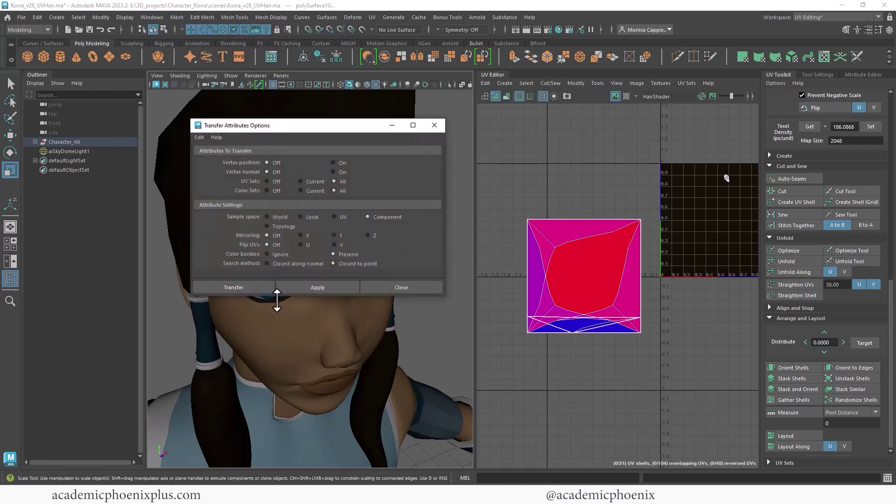
pyautogui.click(250, 286)
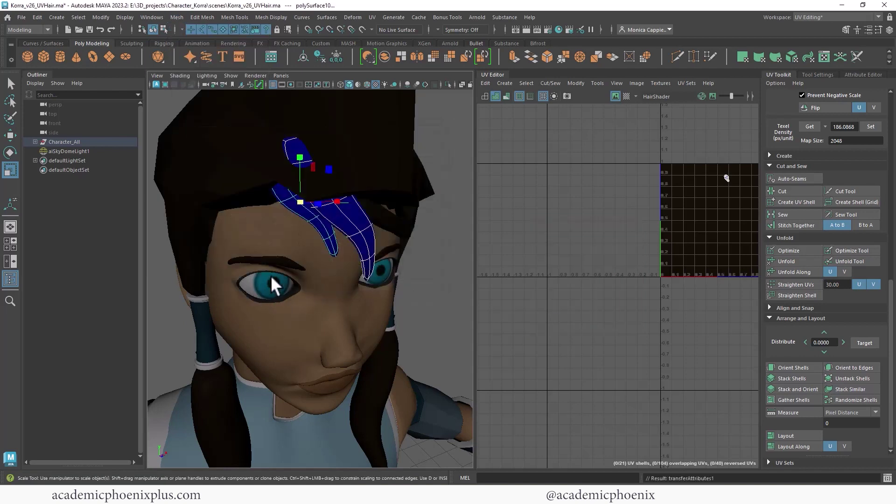
# Step: Delete the thinner forehead strand's construction history and frame its UV shell
pyautogui.click(324, 229)
pyautogui.scroll(-4, 628, 245)
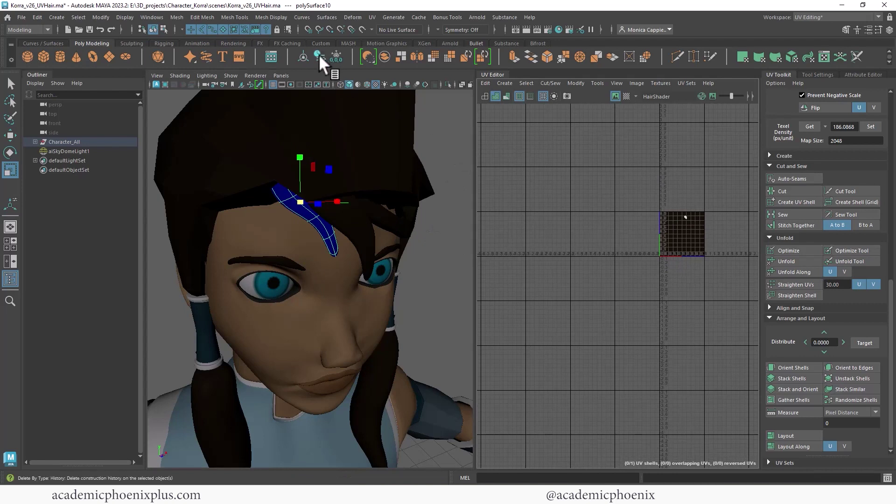
pyautogui.press('f')
pyautogui.scroll(-10, 606, 212)
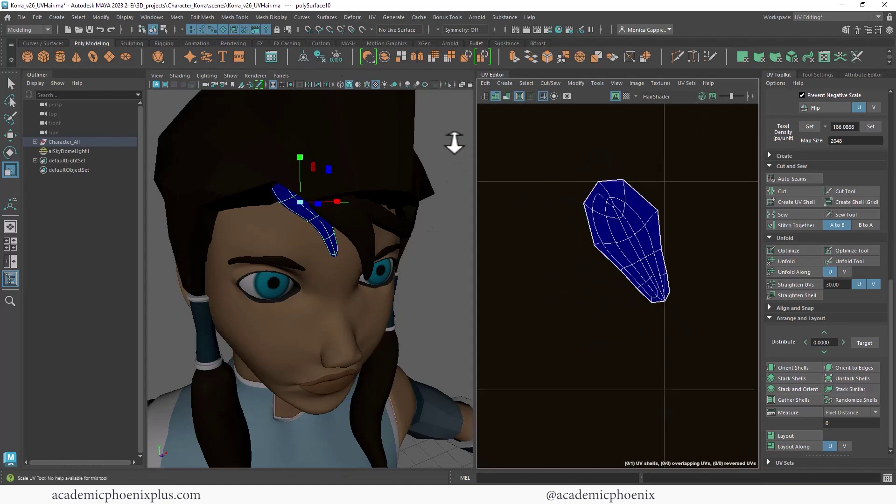
# Step: Select the thin forehead strand's UV shell and move it outside the tile, above its upper edge
pyautogui.moveTo(586, 225); pyautogui.dragTo(588, 244, button='right')
pyautogui.click(590, 223)
pyautogui.press('w')
pyautogui.moveTo(592, 222); pyautogui.dragTo(611, 175)
pyautogui.scroll(-10, 322, 205)
# Step: Return to object selection and select all the hair and accessory meshes, excluding the body, head, eyes and eyebrows
pyautogui.moveTo(302, 237); pyautogui.dragTo(234, 196, button='right')
pyautogui.moveTo(233, 193); pyautogui.dragTo(376, 399)
pyautogui.keyDown('alt'); pyautogui.moveTo(306, 336); pyautogui.dragTo(452, 297, button='right'); pyautogui.keyUp('alt')
pyautogui.keyDown('alt'); pyautogui.moveTo(351, 287); pyautogui.dragTo(404, 274, button='middle'); pyautogui.keyUp('alt')
pyautogui.keyDown('shift'); pyautogui.click(316, 250); pyautogui.keyUp('shift')
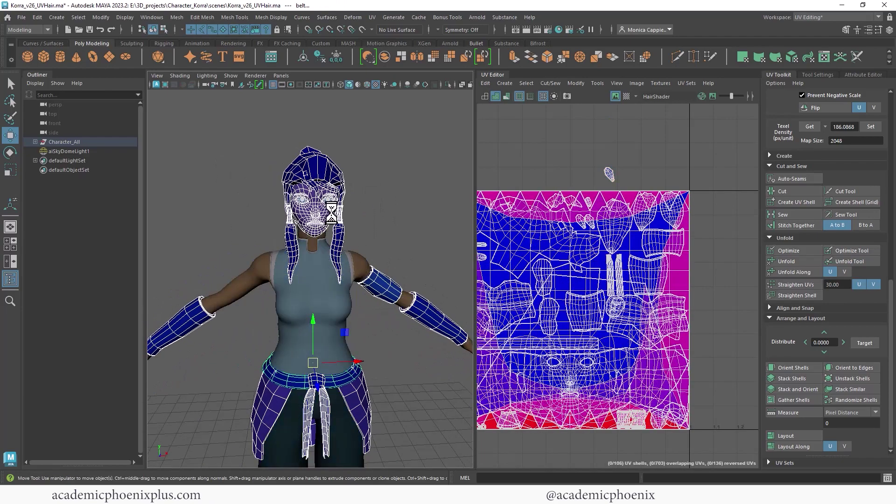
pyautogui.keyDown('shift'); pyautogui.click(320, 204); pyautogui.keyUp('shift')
pyautogui.keyDown('alt'); pyautogui.moveTo(322, 204); pyautogui.dragTo(504, 199, button='right'); pyautogui.keyUp('alt')
pyautogui.keyDown('alt'); pyautogui.moveTo(387, 172); pyautogui.dragTo(374, 321, button='middle'); pyautogui.keyUp('alt')
pyautogui.keyDown('shift'); pyautogui.click(379, 153); pyautogui.keyUp('shift')
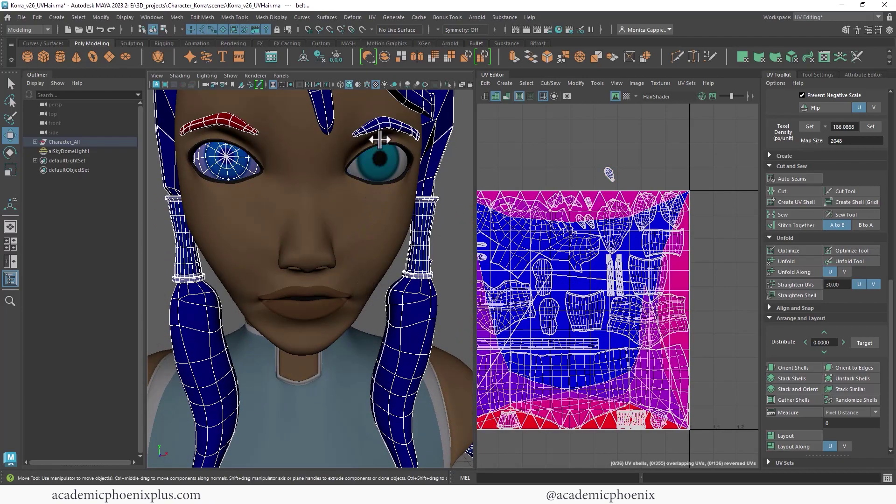
pyautogui.keyDown('shift'); pyautogui.click(379, 128); pyautogui.keyUp('shift')
pyautogui.keyDown('shift'); pyautogui.click(241, 131); pyautogui.keyUp('shift')
pyautogui.keyDown('shift'); pyautogui.click(224, 158); pyautogui.keyUp('shift')
# Step: Move the thin strand's UV shell into the gap below the main hair shell, beside the hair band strips
pyautogui.keyDown('alt'); pyautogui.moveTo(636, 207); pyautogui.dragTo(674, 198, button='middle'); pyautogui.keyUp('alt')
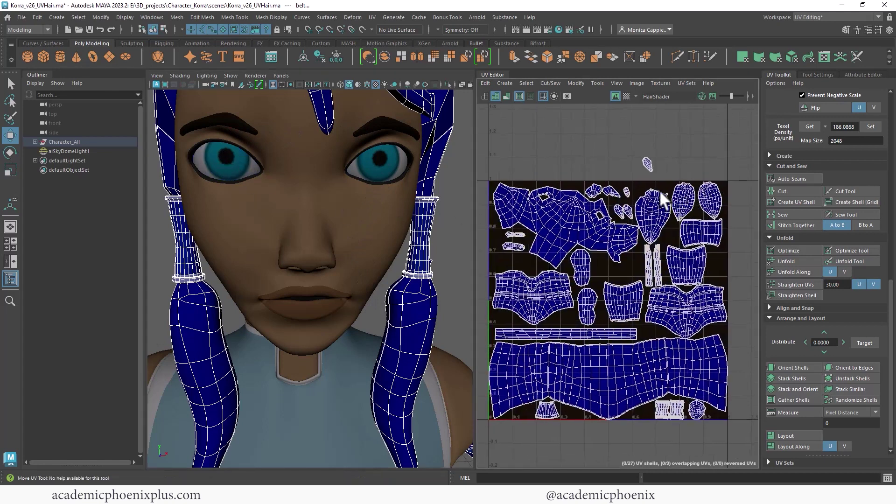
pyautogui.rightClick(632, 166)
pyautogui.click(649, 162)
pyautogui.moveTo(650, 164); pyautogui.dragTo(637, 264)
pyautogui.press('r')
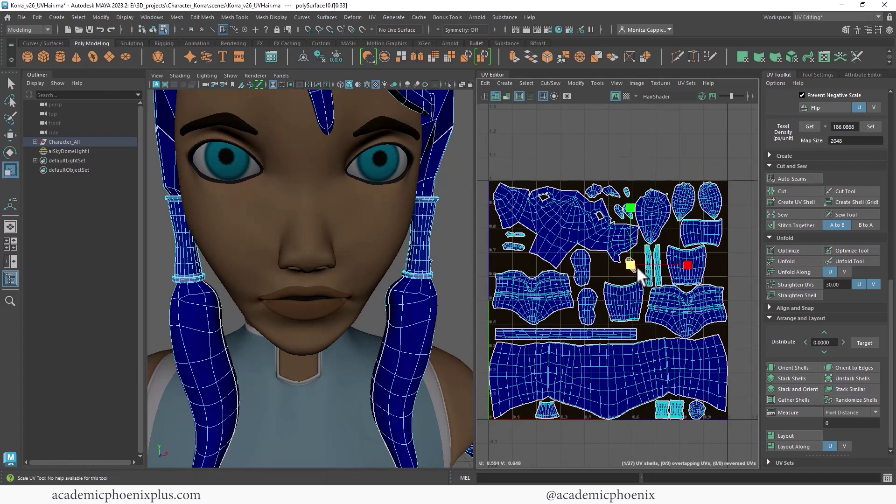
pyautogui.press('w')
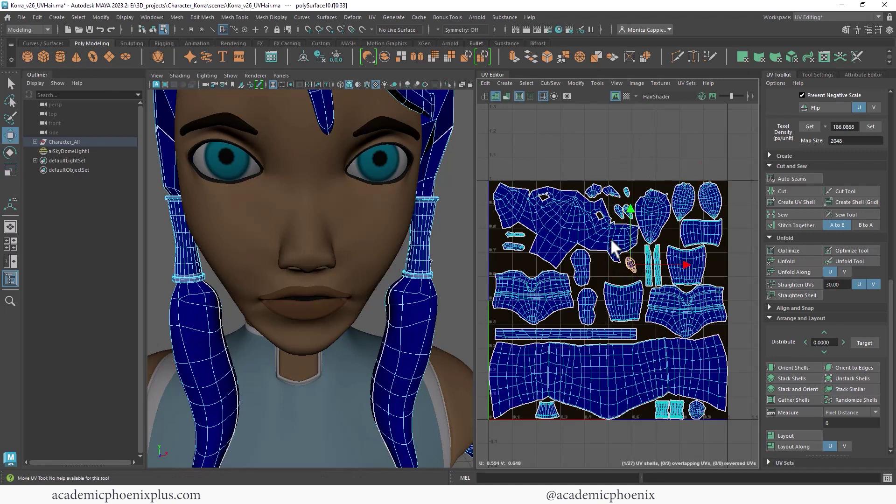
# Step: Move the pair of small hair strand shells down beside the thin strand's shell in the gap under the main hair shell
pyautogui.click(512, 235)
pyautogui.keyDown('shift'); pyautogui.click(507, 244); pyautogui.keyUp('shift')
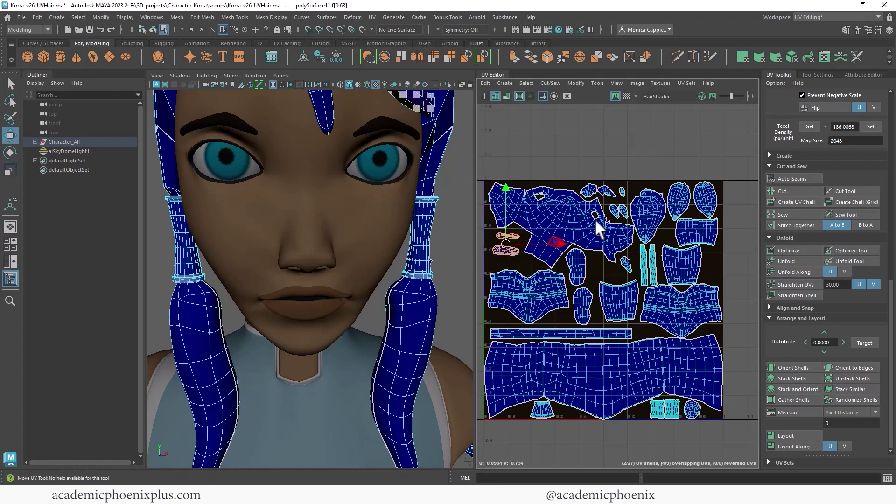
pyautogui.click(615, 211)
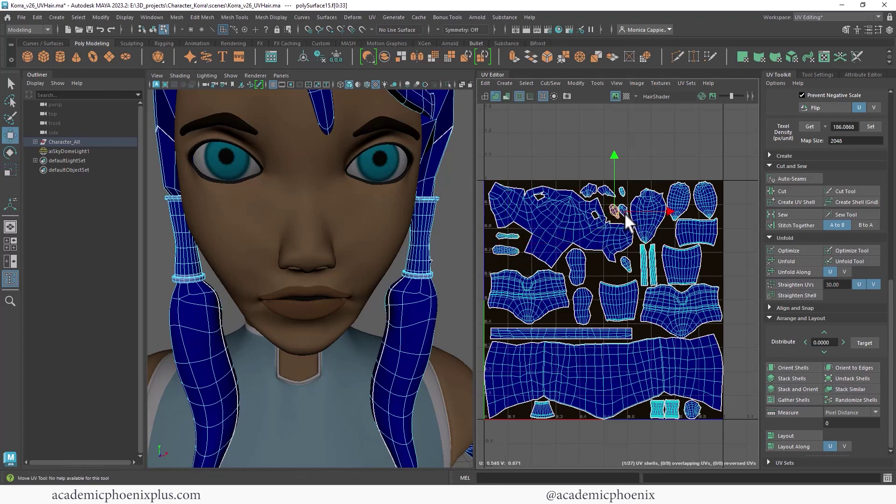
pyautogui.keyDown('shift'); pyautogui.click(622, 209); pyautogui.keyUp('shift')
pyautogui.moveTo(620, 209); pyautogui.dragTo(605, 268)
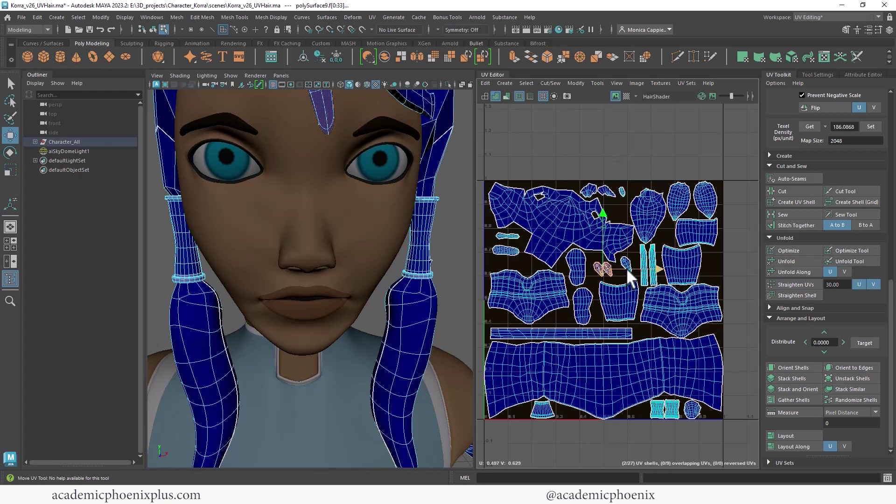
# Step: Add the thin strand's shell to the selected pair and scale the three strand shells up slightly
pyautogui.keyDown('shift'); pyautogui.click(625, 262); pyautogui.keyUp('shift')
pyautogui.keyDown('shift'); pyautogui.click(626, 260); pyautogui.keyUp('shift')
pyautogui.keyDown('shift'); pyautogui.click(623, 257); pyautogui.keyUp('shift')
pyautogui.keyDown('shift'); pyautogui.doubleClick(626, 259); pyautogui.keyUp('shift')
pyautogui.press('r')
pyautogui.moveTo(615, 265); pyautogui.dragTo(629, 262)
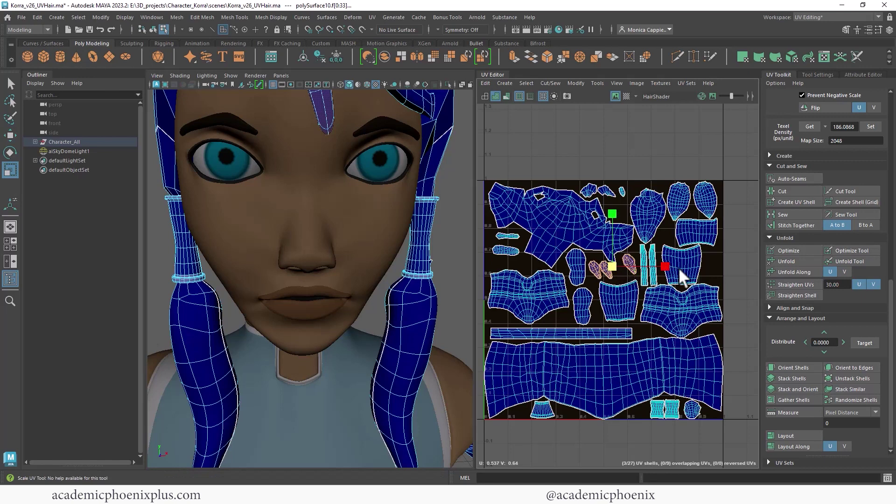
# Step: Move the large pointed hair shell up to align with the two shells beside it at the tile's upper edge
pyautogui.click(586, 267)
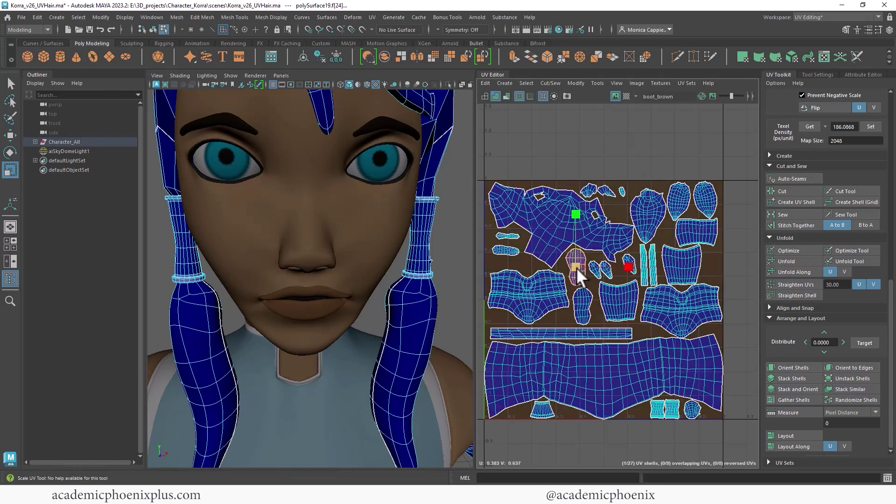
pyautogui.click(623, 191)
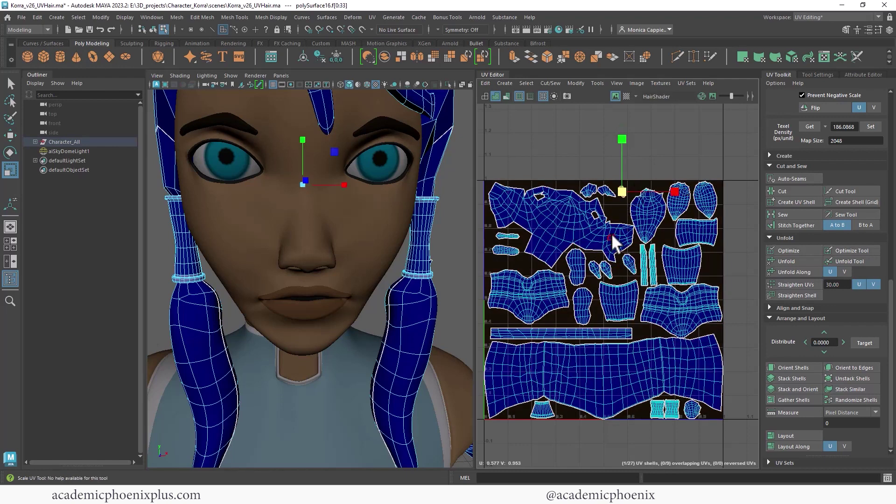
pyautogui.click(642, 218)
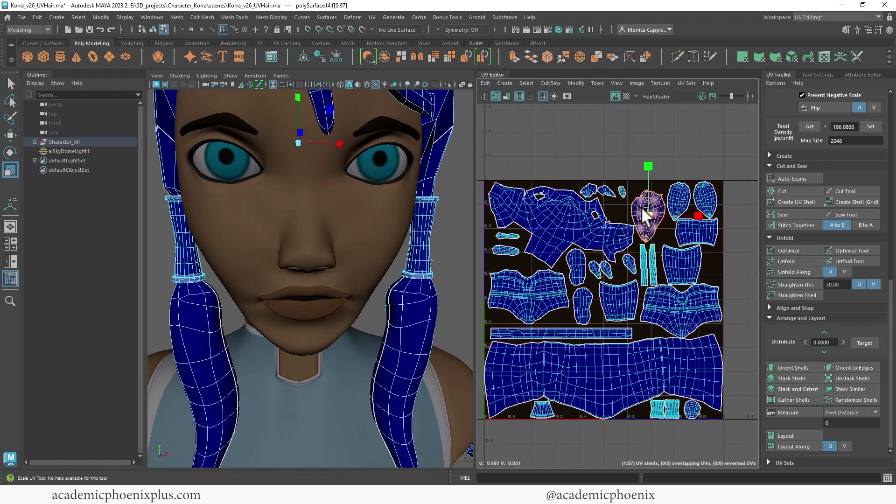
pyautogui.press('w')
pyautogui.moveTo(648, 215); pyautogui.dragTo(645, 205)
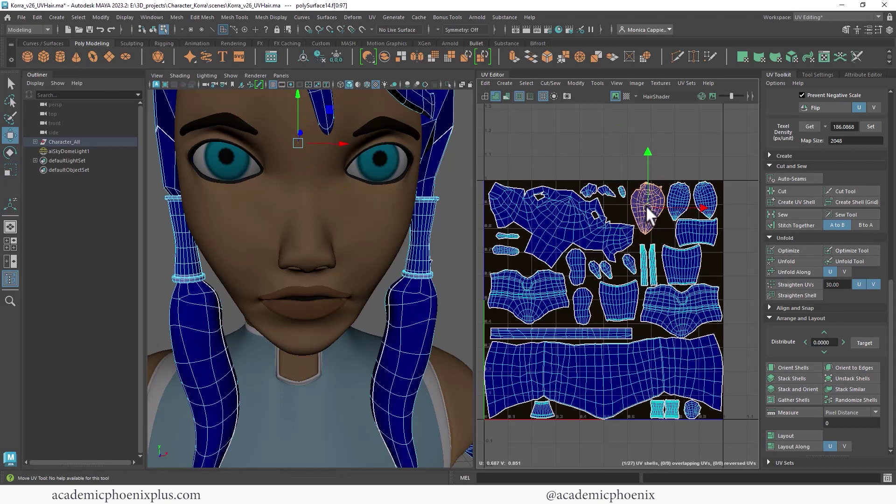
# Step: Scale up the main hair shell slightly and adjust its position in the tile's upper corner
pyautogui.click(581, 233)
pyautogui.press('r')
pyautogui.moveTo(562, 225); pyautogui.dragTo(530, 242)
pyautogui.press('w')
# Step: Nudge the small boot shell and the thin strand's shell down, clear of the main hair shell
pyautogui.click(538, 296)
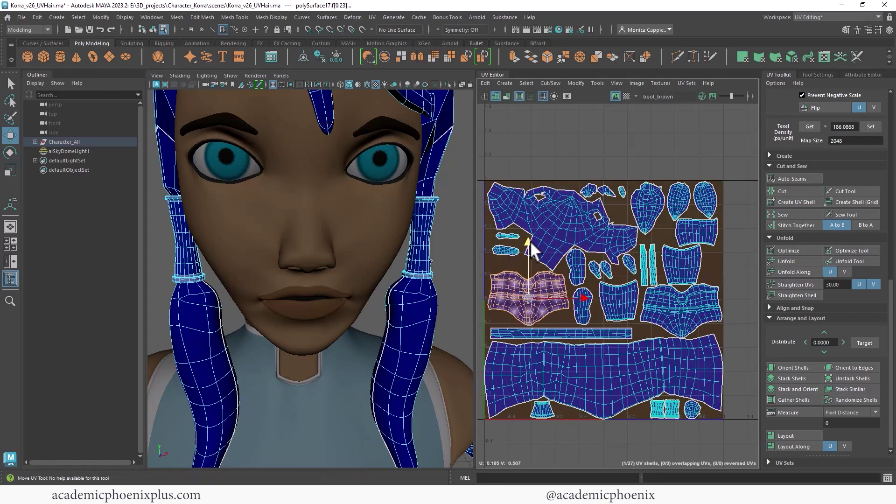
pyautogui.click(579, 266)
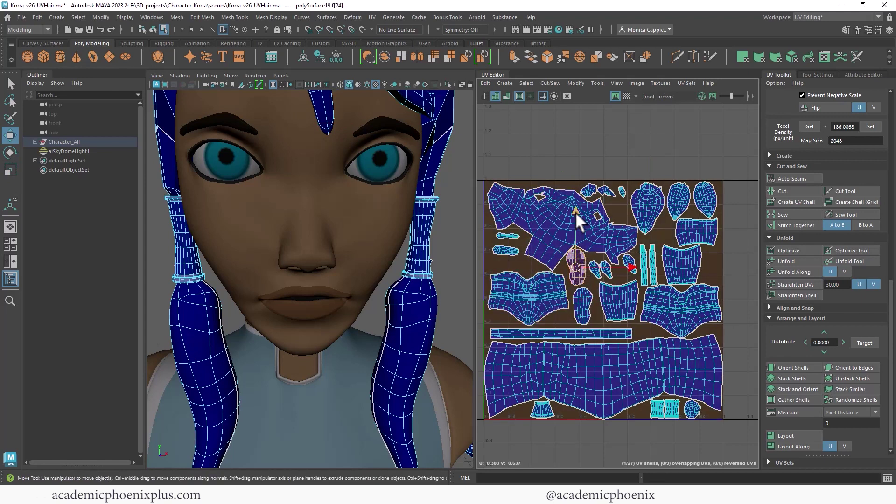
pyautogui.keyDown('shift'); pyautogui.click(630, 259); pyautogui.keyUp('shift')
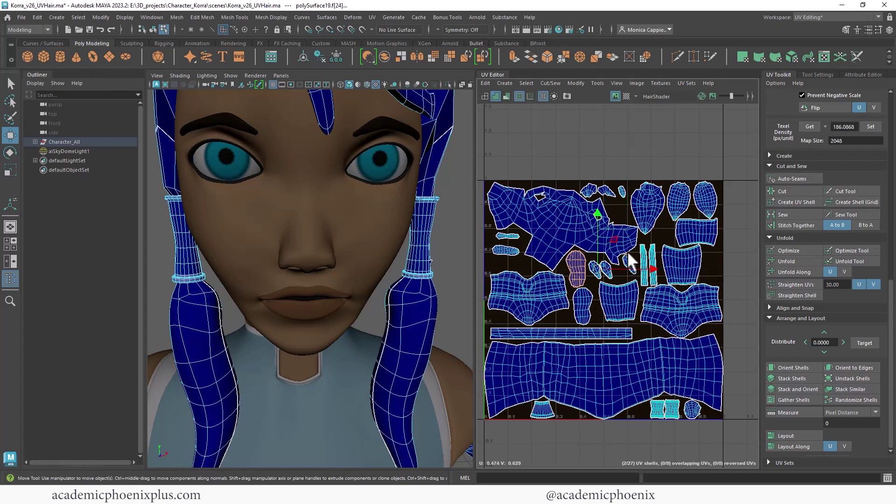
pyautogui.click(631, 256)
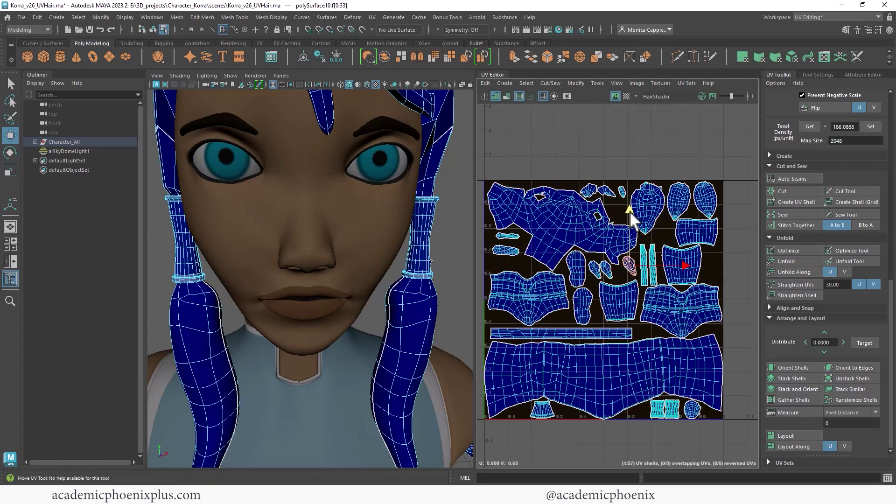
# Step: Shift the two narrow hair band strips up slightly and enlarge them together to fill the gap below the pointed hair shell
pyautogui.click(650, 254)
pyautogui.keyDown('shift'); pyautogui.click(643, 263); pyautogui.keyUp('shift')
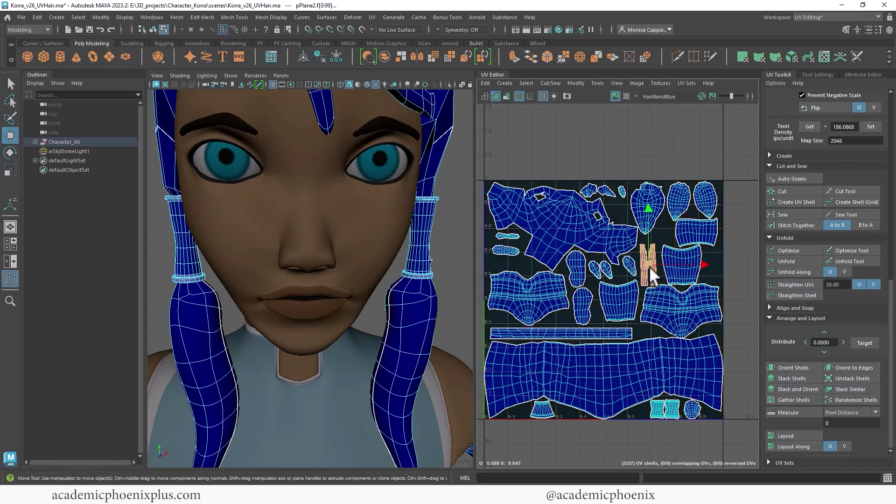
pyautogui.moveTo(650, 268); pyautogui.dragTo(654, 261)
pyautogui.press('r')
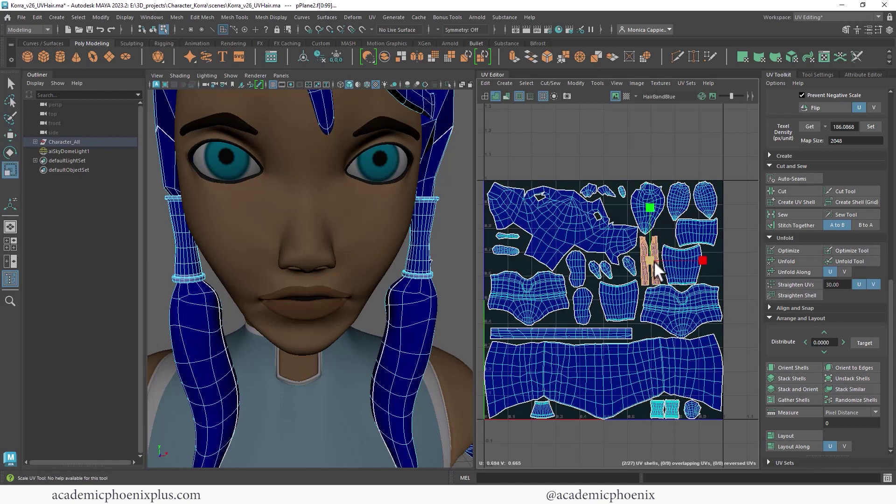
pyautogui.press('w')
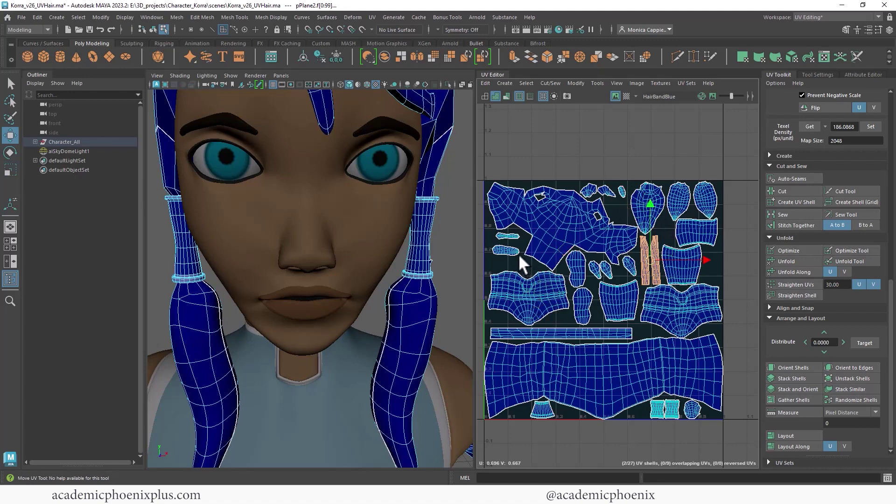
# Step: Examine the full character with all the packed hair and accessory UV shells selected
pyautogui.scroll(-2, 676, 300)
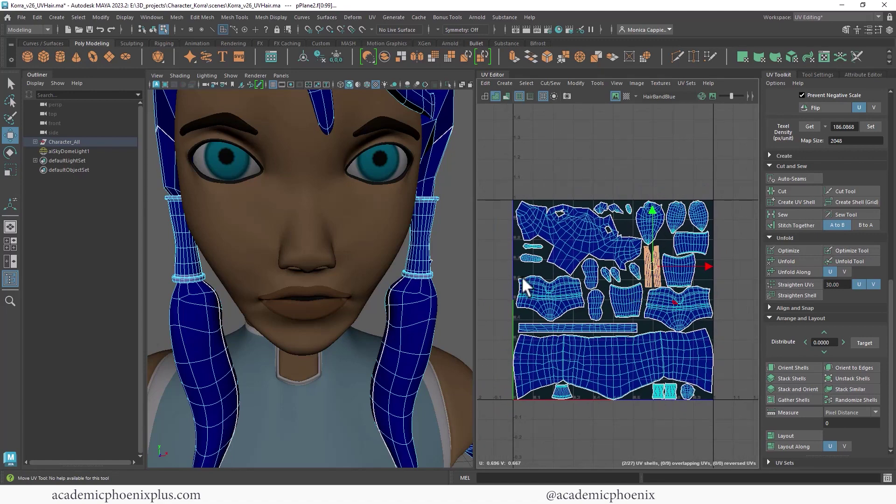
pyautogui.keyDown('alt'); pyautogui.moveTo(392, 256); pyautogui.dragTo(228, 214, button='right'); pyautogui.keyUp('alt')
pyautogui.keyDown('alt'); pyautogui.moveTo(316, 250); pyautogui.dragTo(360, 166, button='middle'); pyautogui.keyUp('alt')
pyautogui.keyDown('alt'); pyautogui.moveTo(360, 167); pyautogui.dragTo(415, 209); pyautogui.keyUp('alt')
pyautogui.keyDown('alt'); pyautogui.moveTo(414, 208); pyautogui.dragTo(325, 210, button='right'); pyautogui.keyUp('alt')
pyautogui.moveTo(325, 210)
pyautogui.keyDown('alt'); pyautogui.mouseDown()
pyautogui.moveTo(334, 211)
pyautogui.moveTo(300, 203)
pyautogui.moveTo(326, 205)
pyautogui.mouseUp(); pyautogui.keyUp('alt')
pyautogui.keyDown('alt'); pyautogui.moveTo(408, 293); pyautogui.dragTo(401, 279, button='middle'); pyautogui.keyUp('alt')
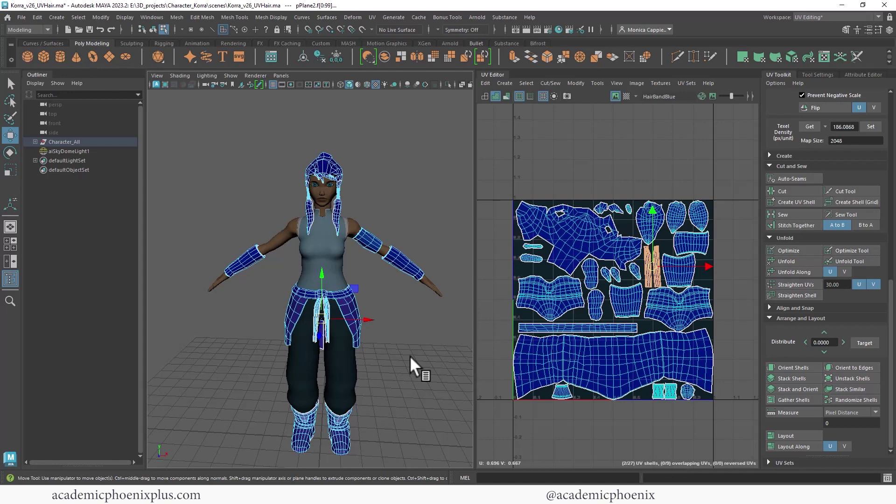
pyautogui.moveTo(203, 110); pyautogui.dragTo(446, 444)
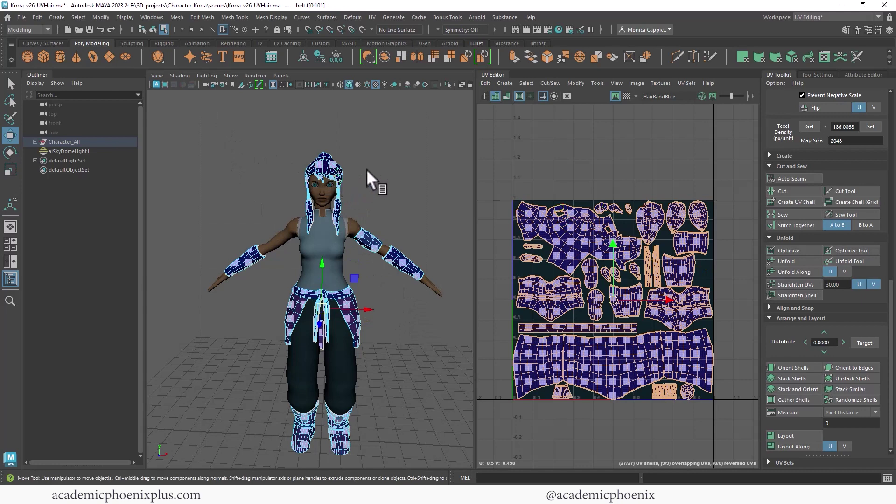
# Step: Return to object selection and inspect the UV layouts of the head and the body
pyautogui.moveTo(323, 161); pyautogui.dragTo(389, 147, button='right')
pyautogui.click(323, 192)
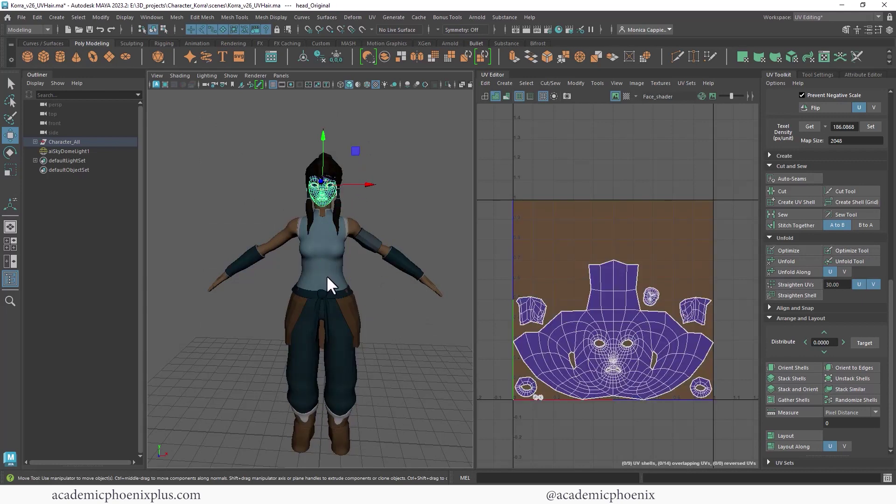
pyautogui.click(327, 277)
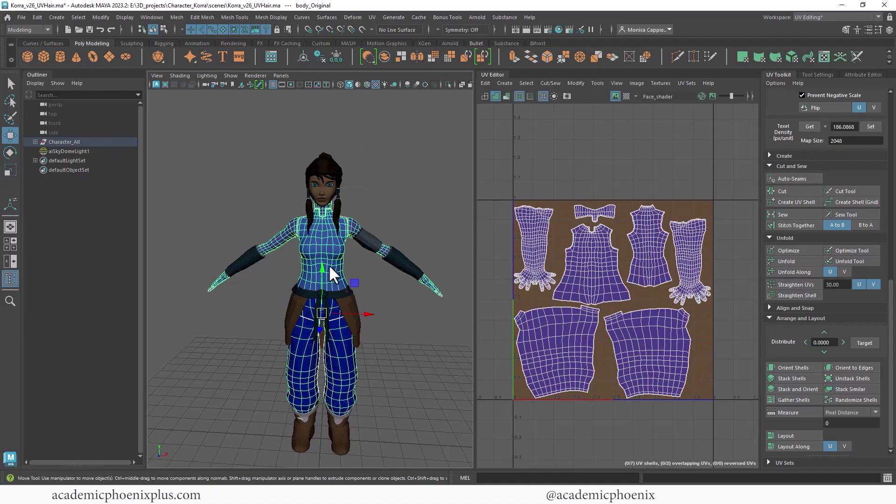
# Step: Select all the character's meshes, then inspect the UVs of the two eyebrows on their own
pyautogui.moveTo(196, 118); pyautogui.dragTo(441, 460)
pyautogui.keyDown('alt'); pyautogui.moveTo(342, 190); pyautogui.dragTo(462, 211, button='right'); pyautogui.keyUp('alt')
pyautogui.keyDown('alt'); pyautogui.moveTo(462, 211); pyautogui.dragTo(380, 316, button='middle'); pyautogui.keyUp('alt')
pyautogui.keyDown('alt'); pyautogui.moveTo(380, 316); pyautogui.dragTo(461, 221, button='right'); pyautogui.keyUp('alt')
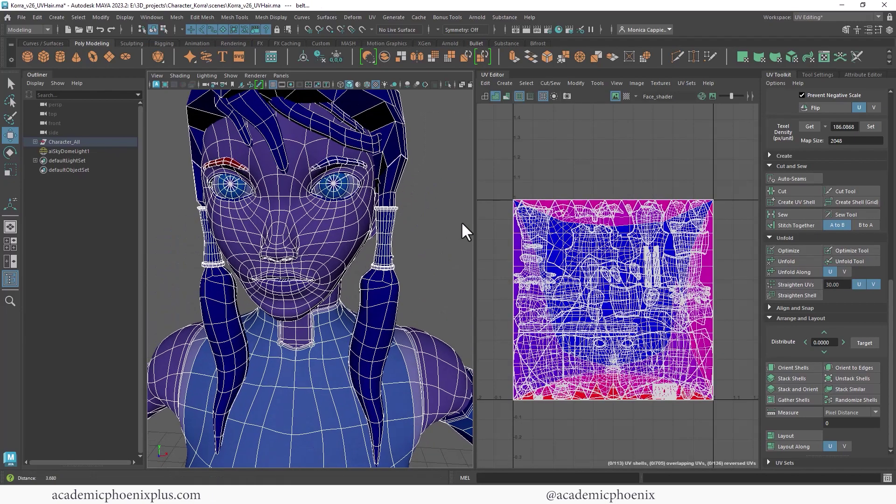
pyautogui.click(329, 158)
pyautogui.keyDown('shift'); pyautogui.click(229, 166); pyautogui.keyUp('shift')
pyautogui.keyDown('alt'); pyautogui.moveTo(407, 181); pyautogui.dragTo(366, 239, button='right'); pyautogui.keyUp('alt')
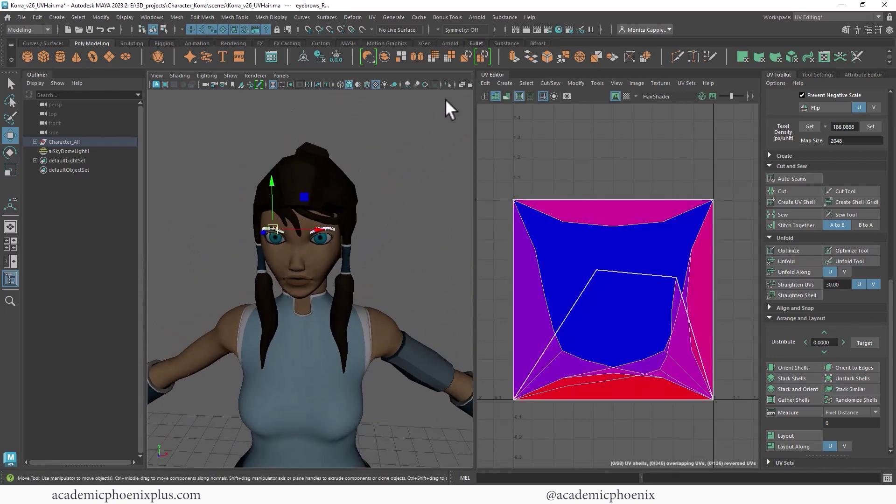
# Step: Inspect an eye's UV layout, then clear the selection and view the whole character
pyautogui.keyDown('alt'); pyautogui.moveTo(391, 299); pyautogui.dragTo(344, 232, button='right'); pyautogui.keyUp('alt')
pyautogui.click(399, 184)
pyautogui.click(345, 233)
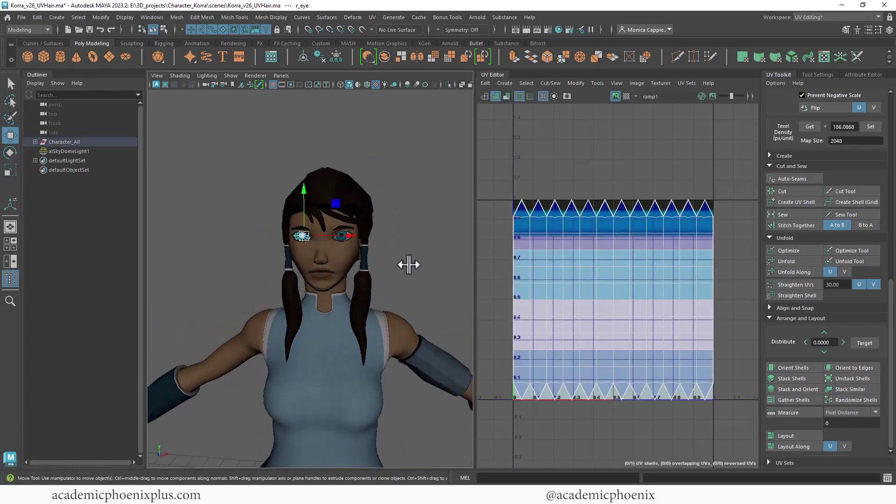
pyautogui.click(405, 260)
pyautogui.keyDown('alt'); pyautogui.moveTo(387, 295); pyautogui.dragTo(300, 300, button='right'); pyautogui.keyUp('alt')
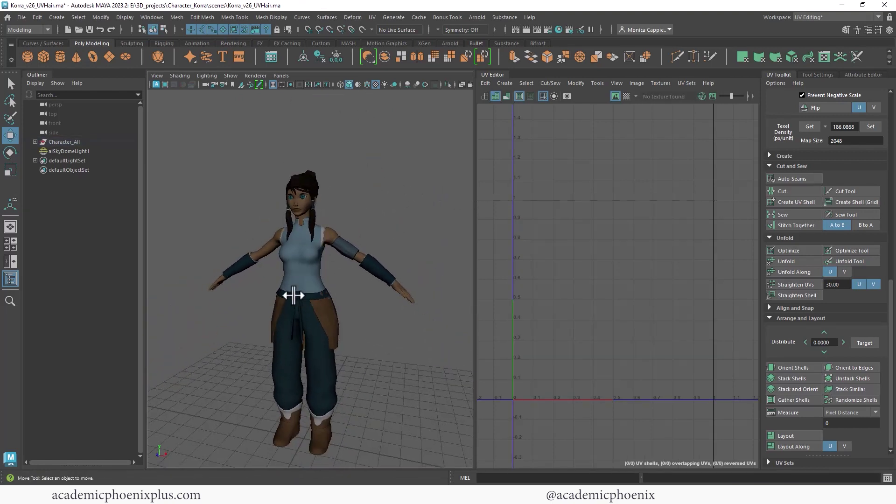
# Step: Select all the character's meshes, delete their construction history and freeze their transformations
pyautogui.keyDown('alt'); pyautogui.moveTo(282, 210); pyautogui.dragTo(257, 164, button='right'); pyautogui.keyUp('alt')
pyautogui.moveTo(189, 117); pyautogui.dragTo(423, 399)
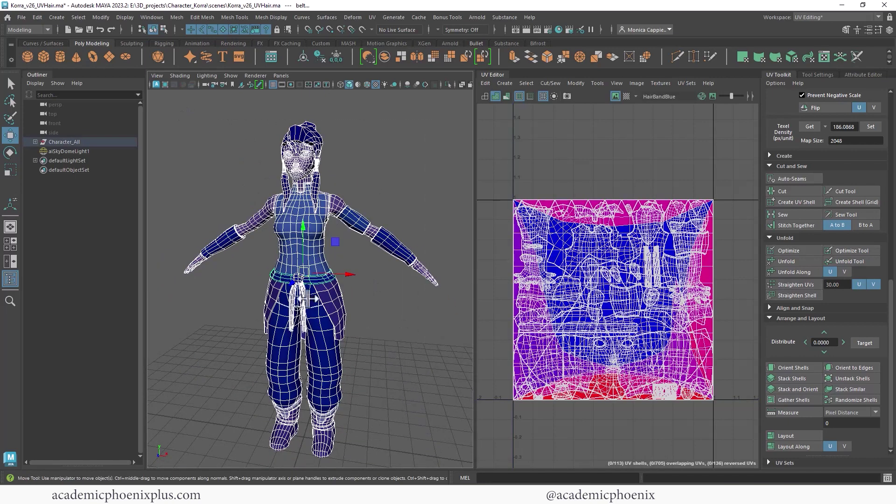
pyautogui.click(321, 56)
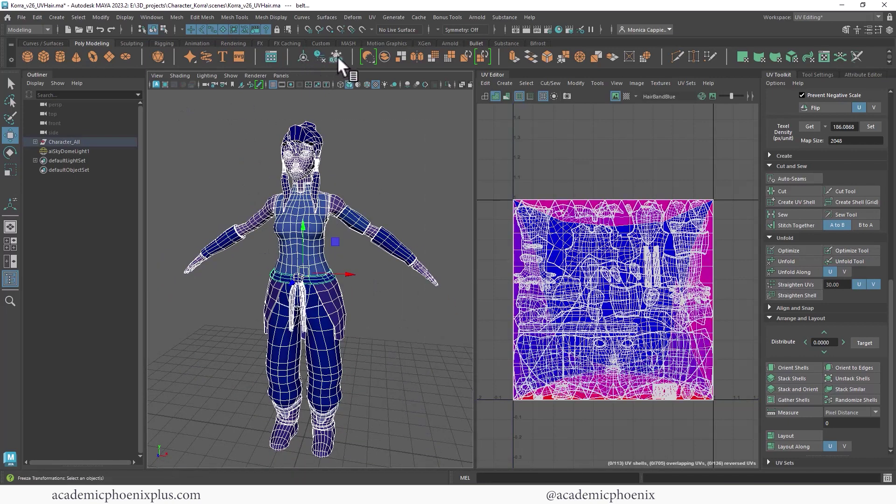
pyautogui.click(337, 56)
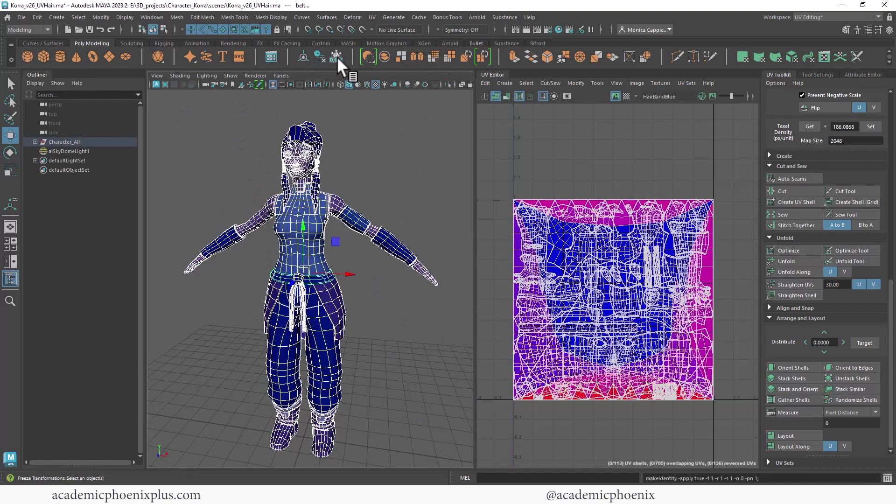
# Step: Clear the selection and review the body mesh's UV layout on its own
pyautogui.click(385, 134)
pyautogui.click(315, 214)
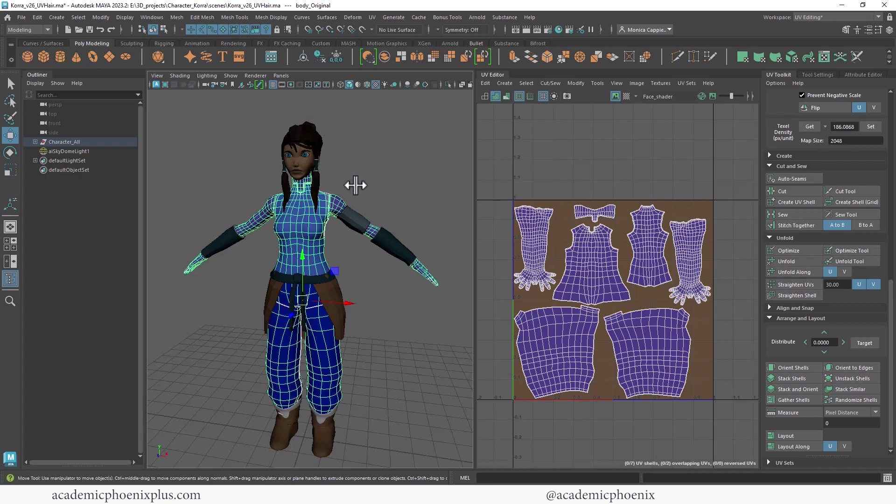
pyautogui.click(363, 160)
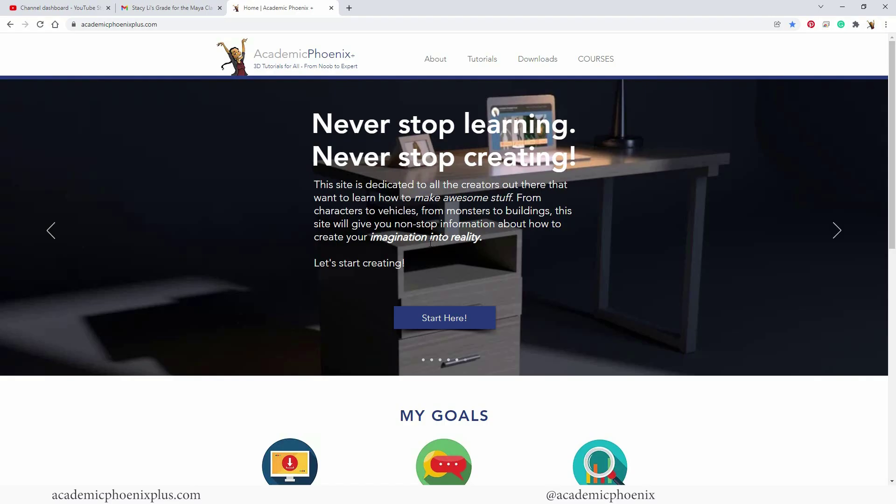
# Step: Switch to the browser and open the Courses page of the Academic Phoenix Plus website
pyautogui.click(596, 63)
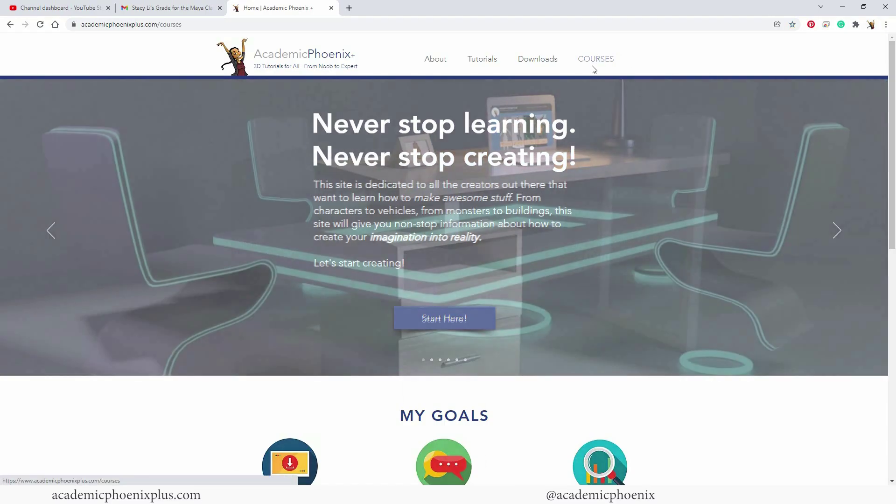
# Step: Open the "Maya Beginner: 3D Model and Texture a Still Life" course and look through its description and lesson details
pyautogui.scroll(-1, 886, 151)
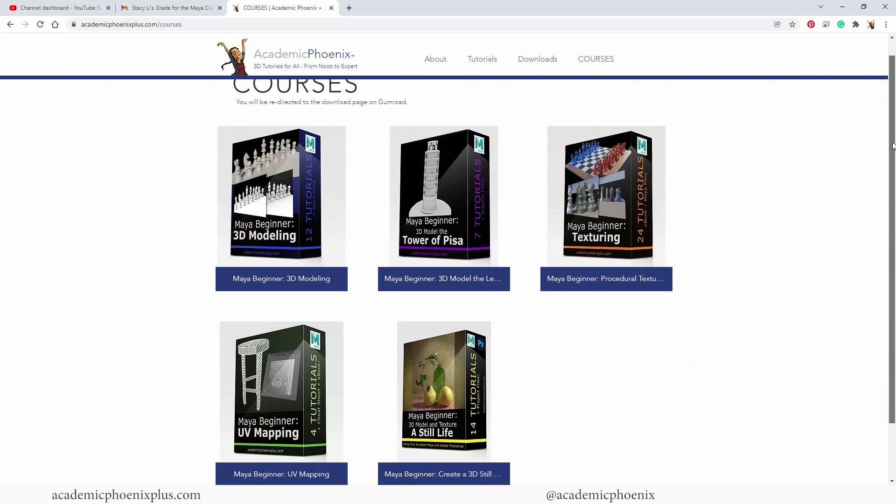
pyautogui.click(481, 368)
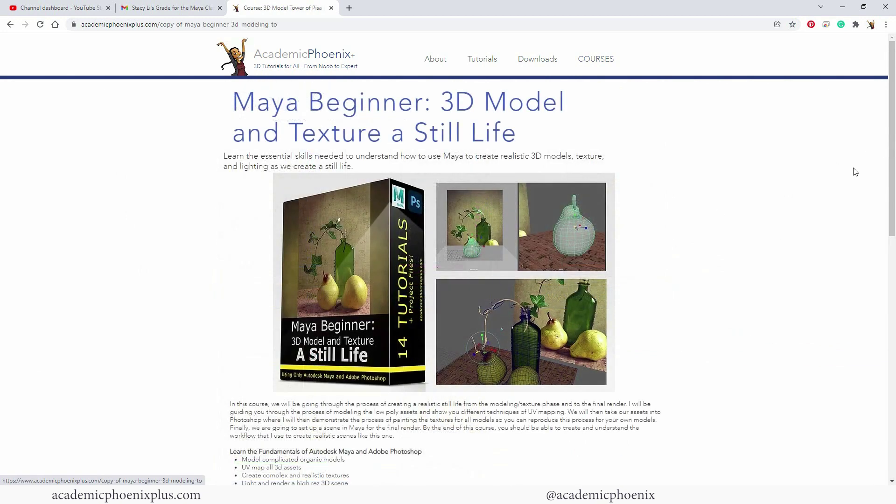
pyautogui.scroll(-9, 843, 323)
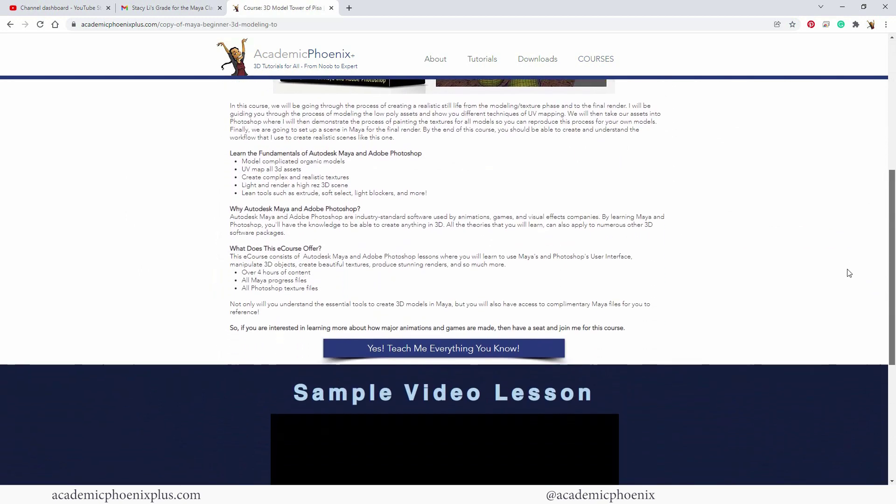
pyautogui.scroll(-2, 852, 349)
pyautogui.scroll(10, 853, 349)
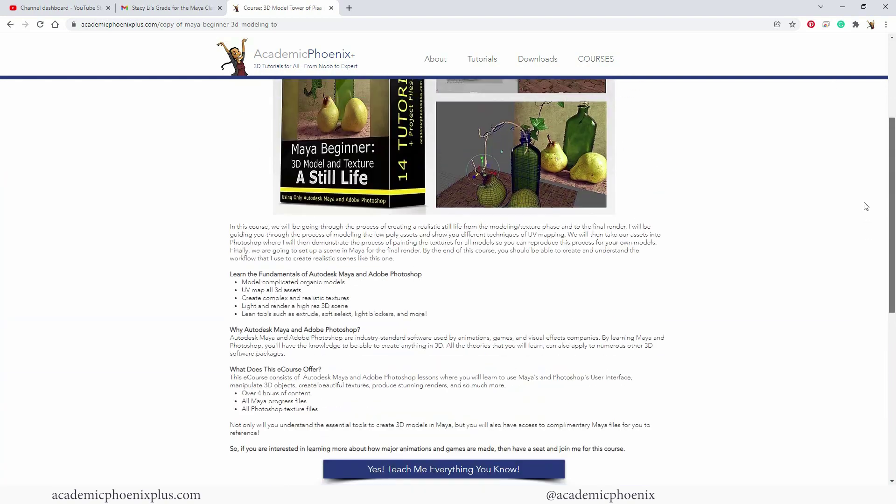
# Step: Return to the course list, open the "Maya Beginner: 3D Modeling" course and look through its description and reviews
pyautogui.click(593, 60)
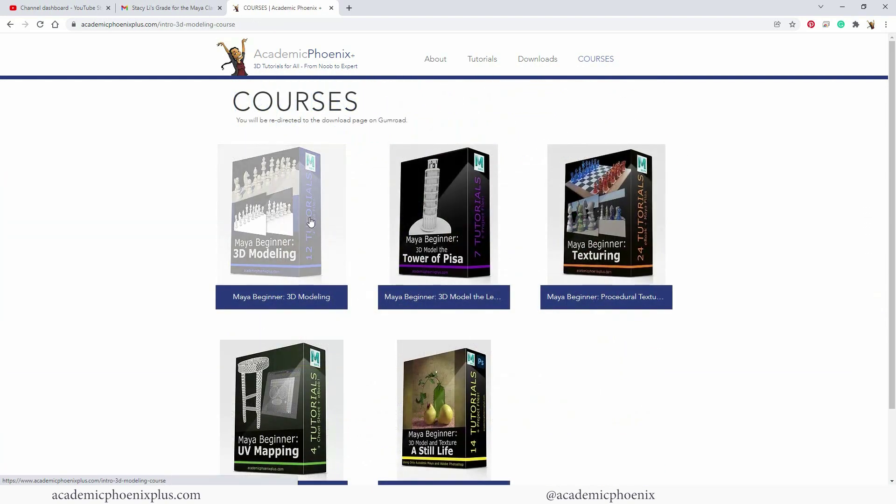
pyautogui.moveTo(892, 114); pyautogui.dragTo(893, 121)
pyautogui.scroll(-7, 893, 122)
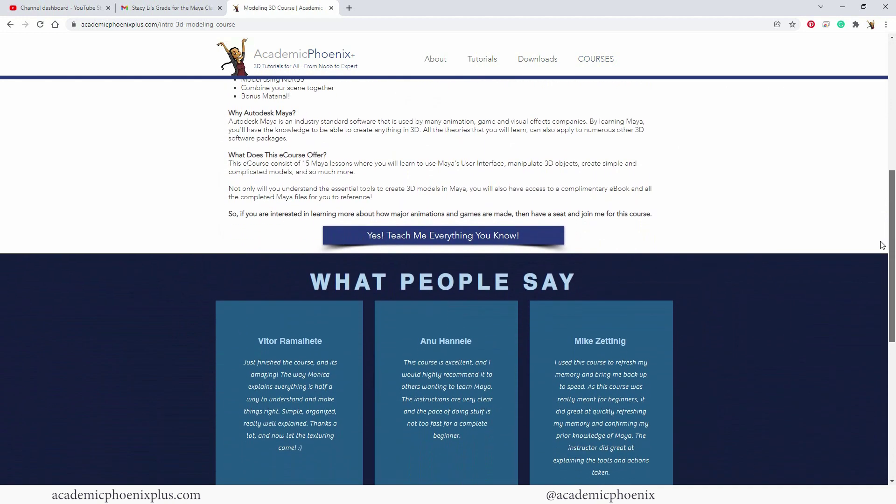